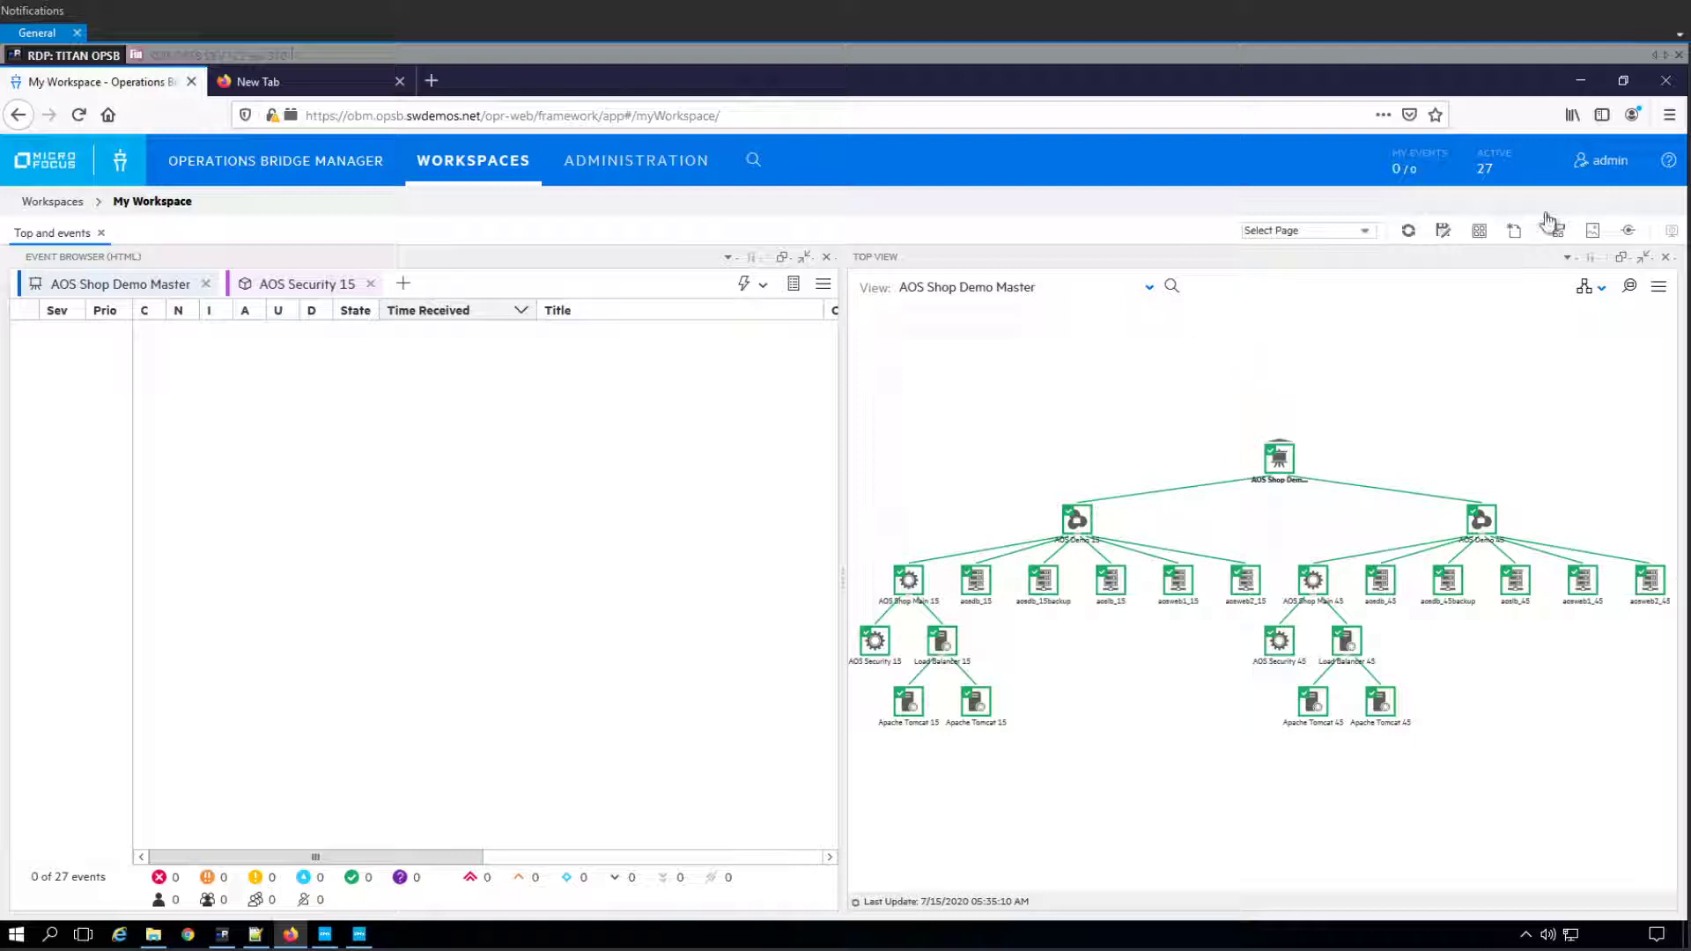
- Create a new page with two side-by-side areas and split the right one into a taller upper and a shorter lower area
{"action": "left_click", "coordinate": [1514, 231]}
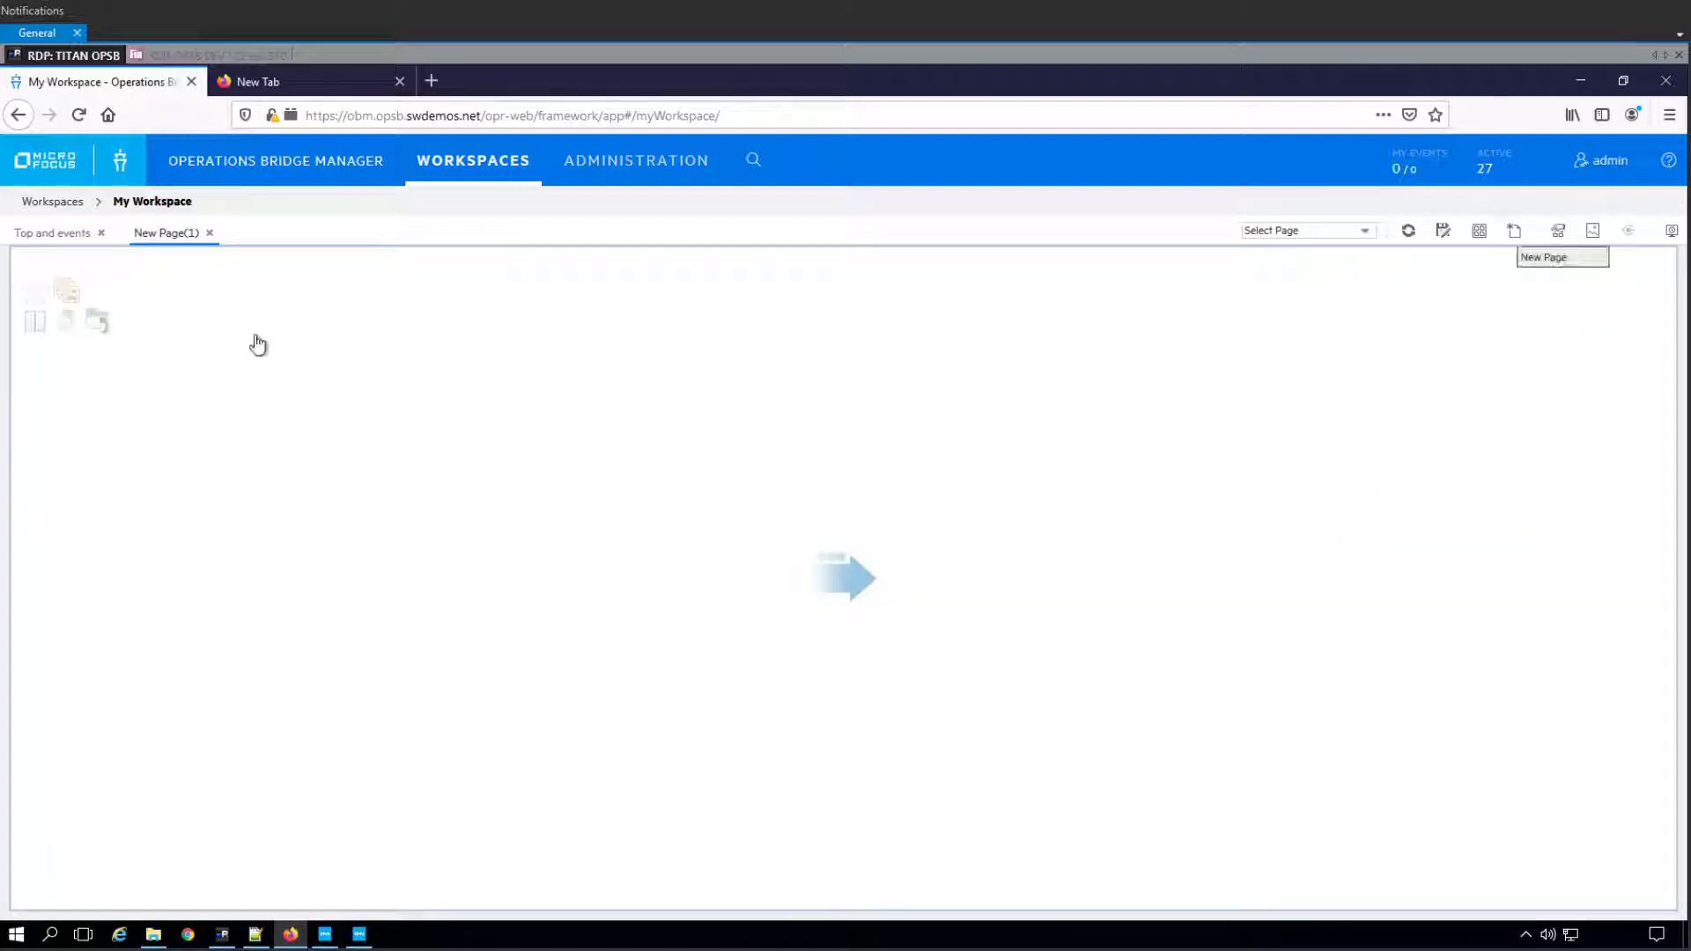
{"action": "left_click", "coordinate": [32, 328]}
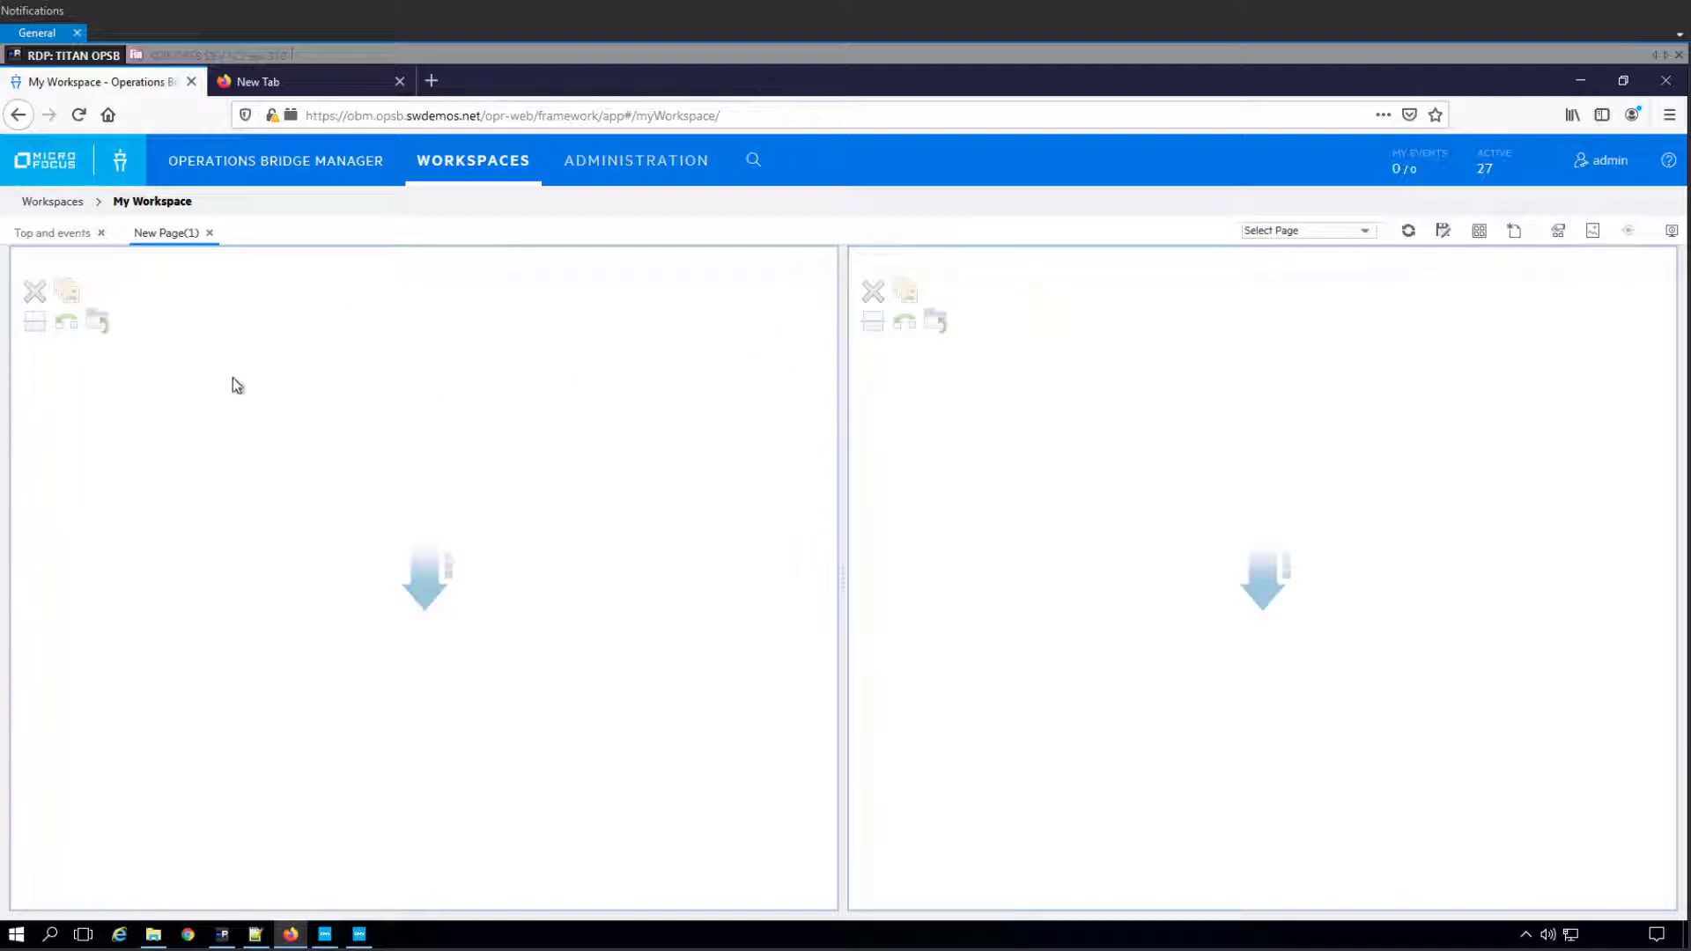
{"action": "left_click", "coordinate": [872, 325]}
{"action": "left_click_drag", "start_coordinate": [1270, 583], "coordinate": [1263, 662]}
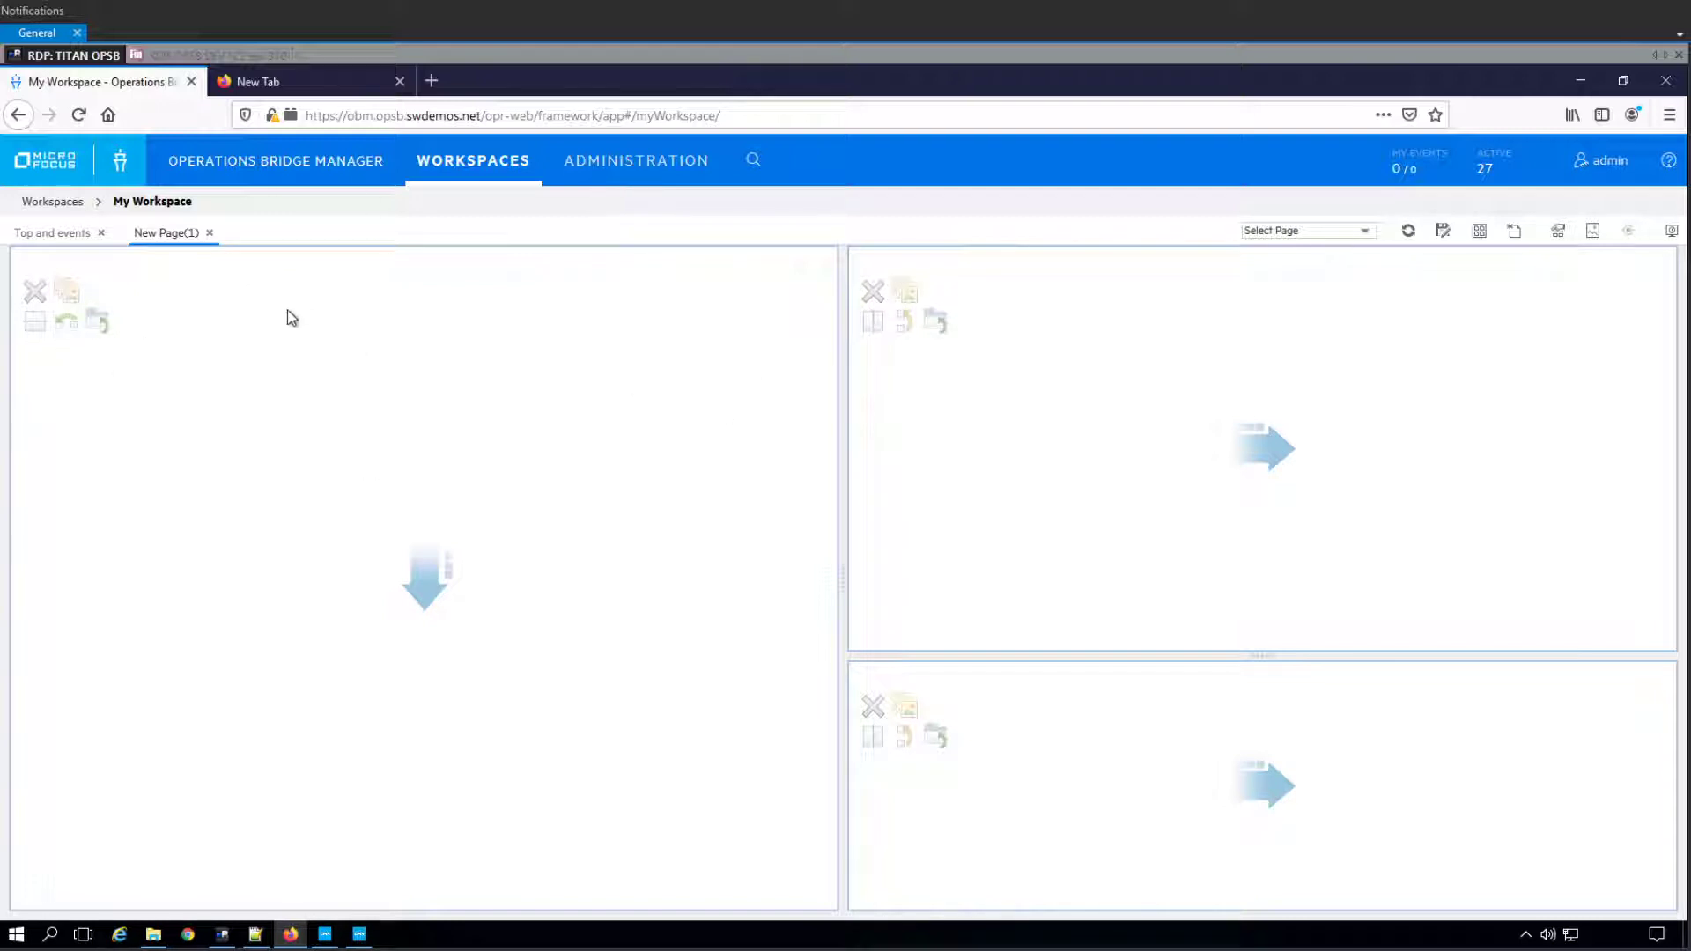
{"action": "left_click", "coordinate": [71, 296]}
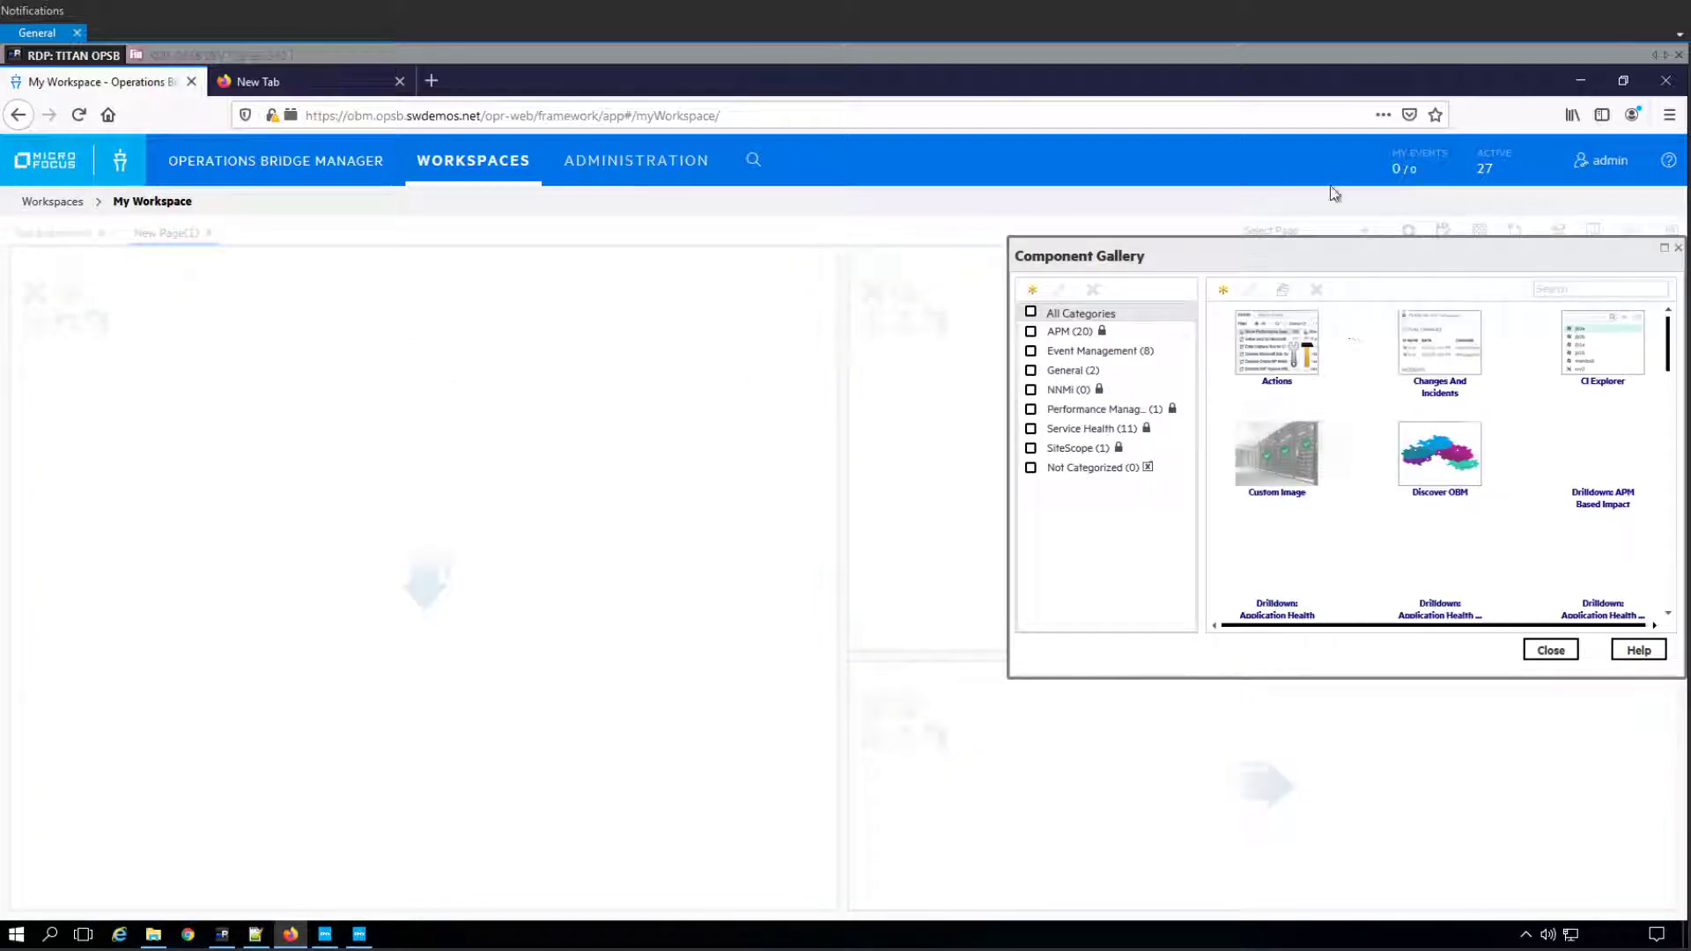
{"action": "left_click", "coordinate": [1583, 341]}
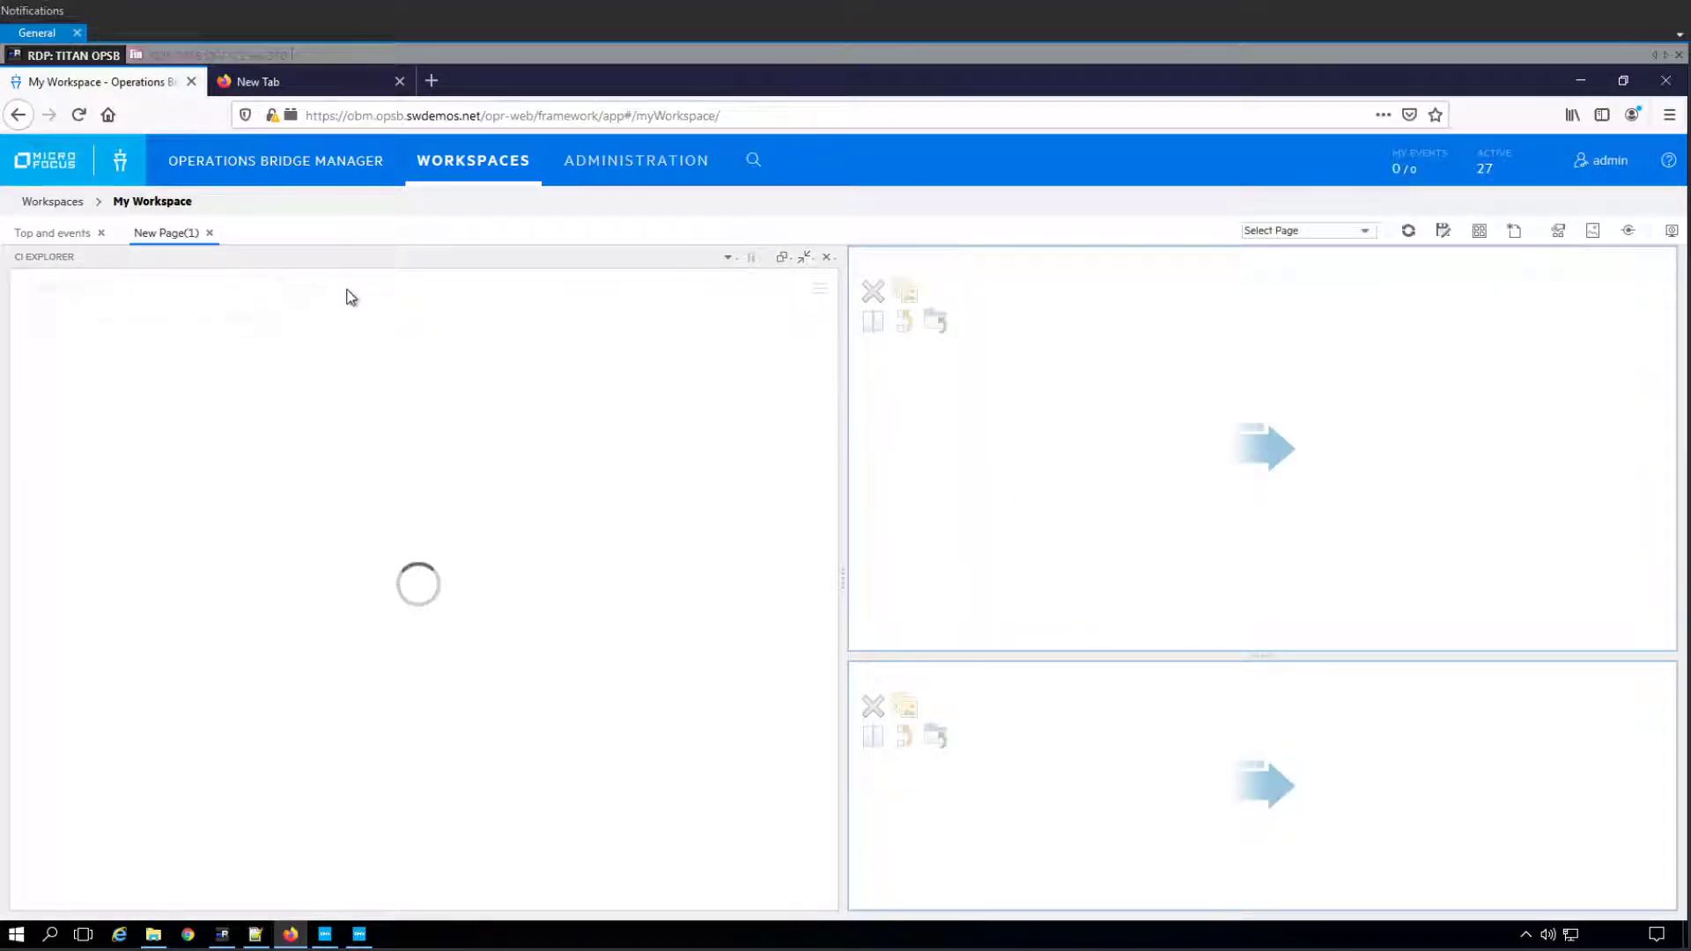
{"action": "left_click", "coordinate": [825, 263]}
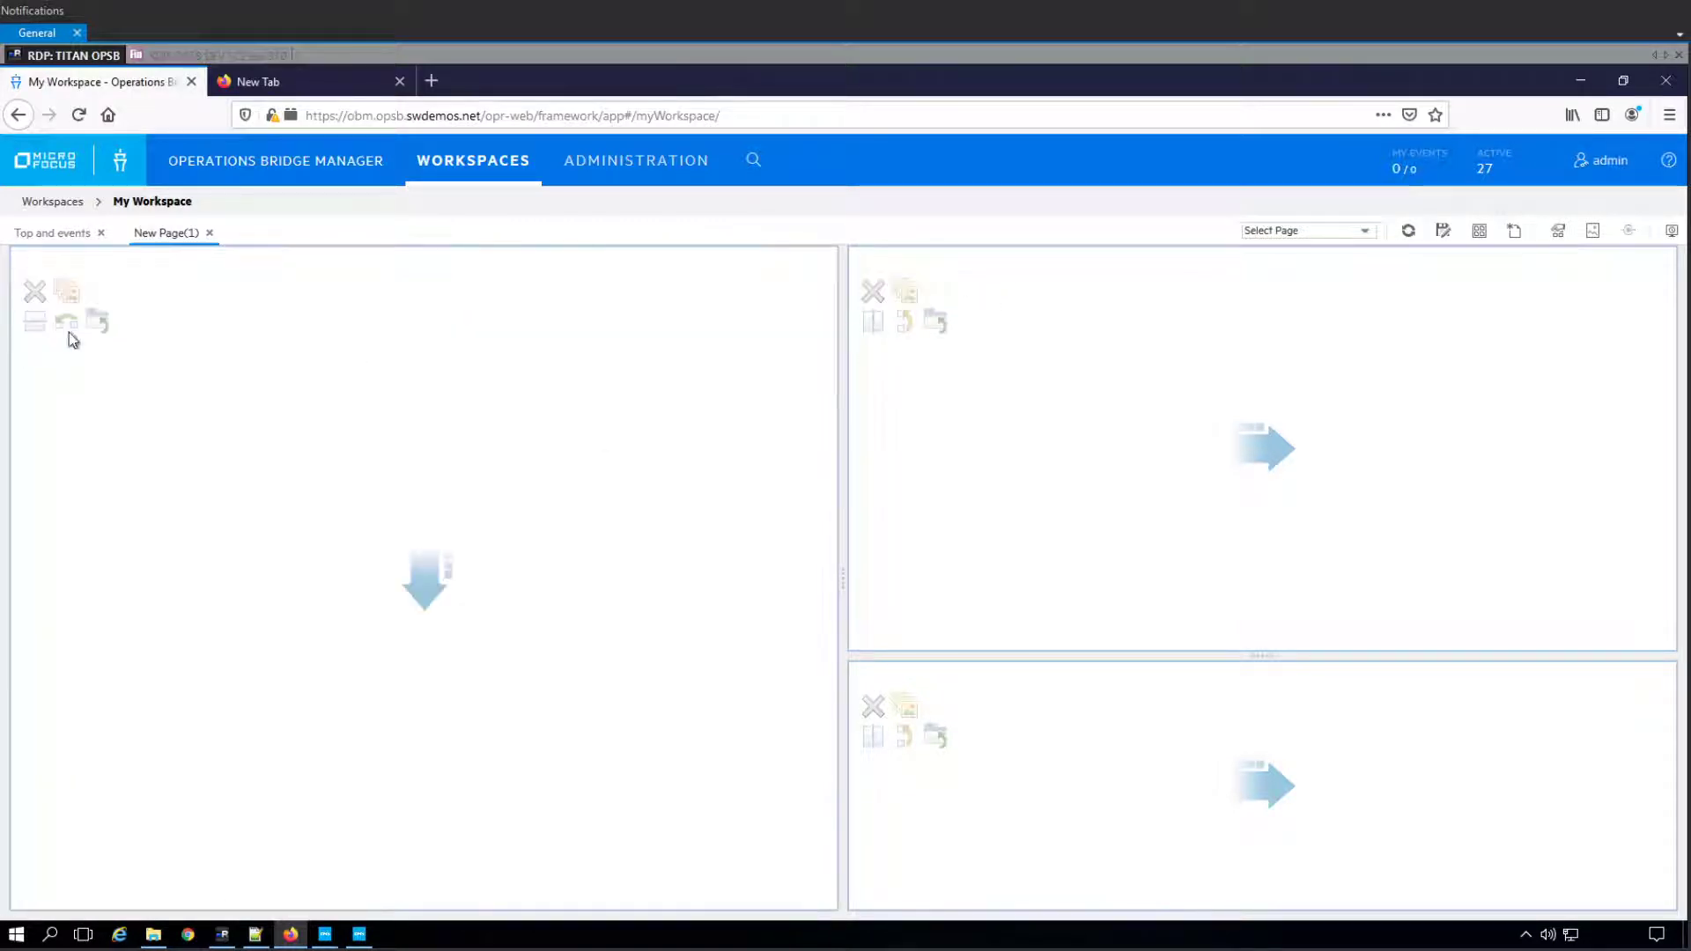
- Switch the page's left area to tabs and add the Event Browser (HTML) component to it
{"action": "left_click", "coordinate": [99, 327]}
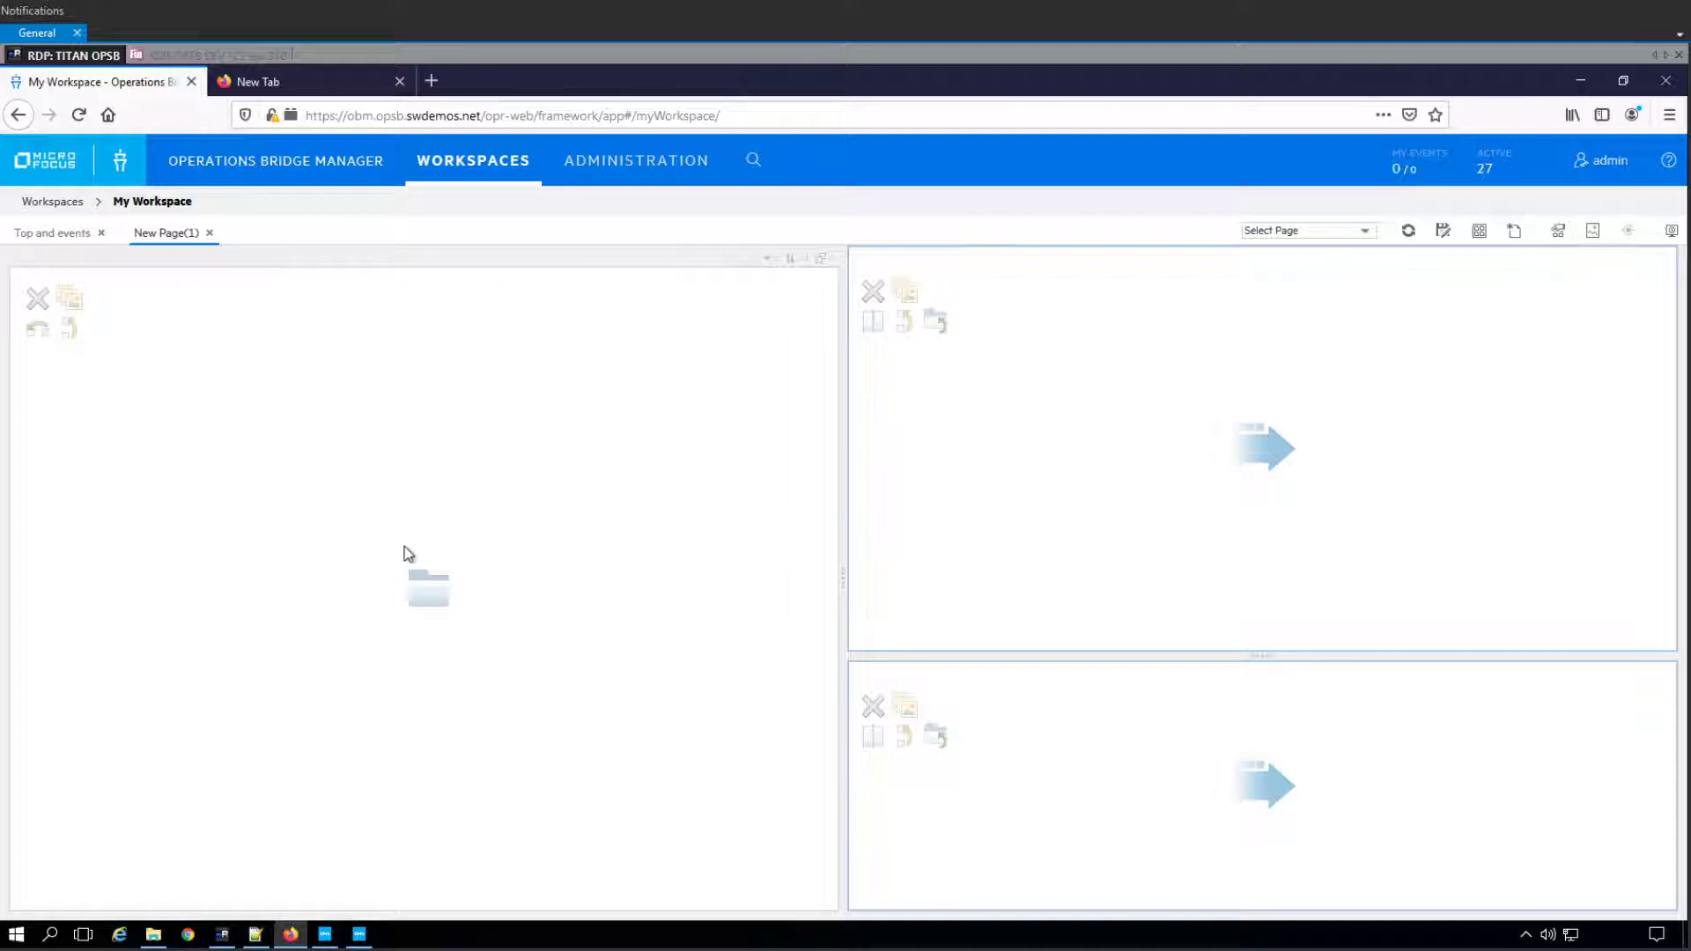
{"action": "left_click", "coordinate": [73, 299]}
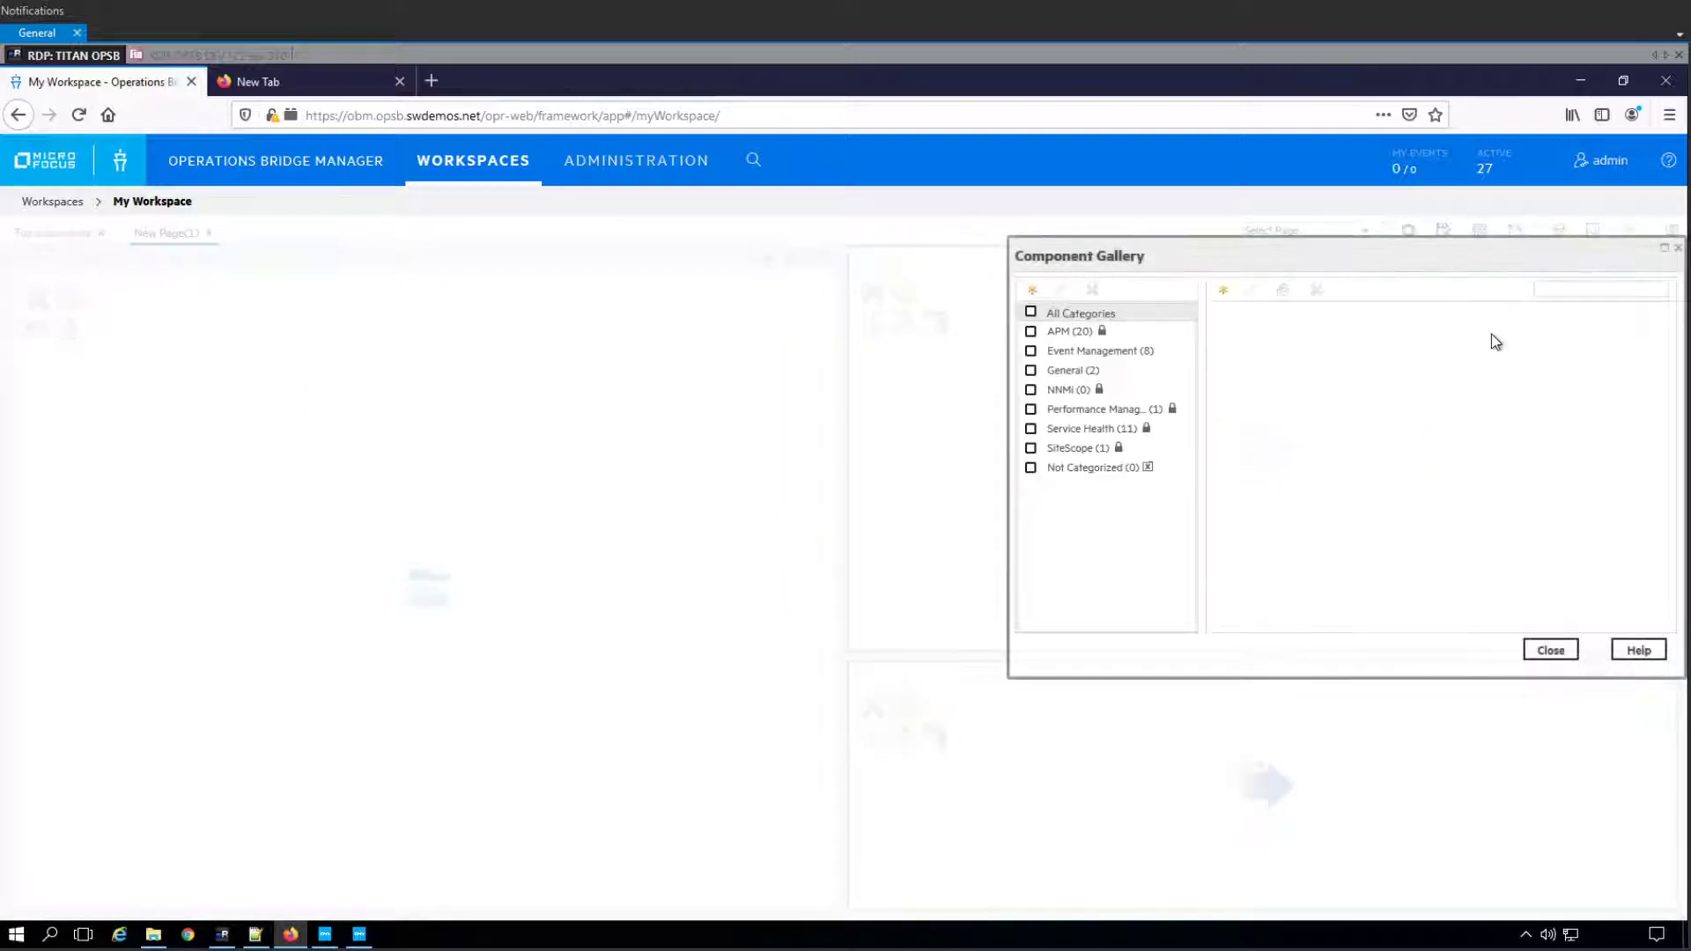
{"action": "left_click", "coordinate": [1589, 287]}
{"action": "type", "text": "even"}
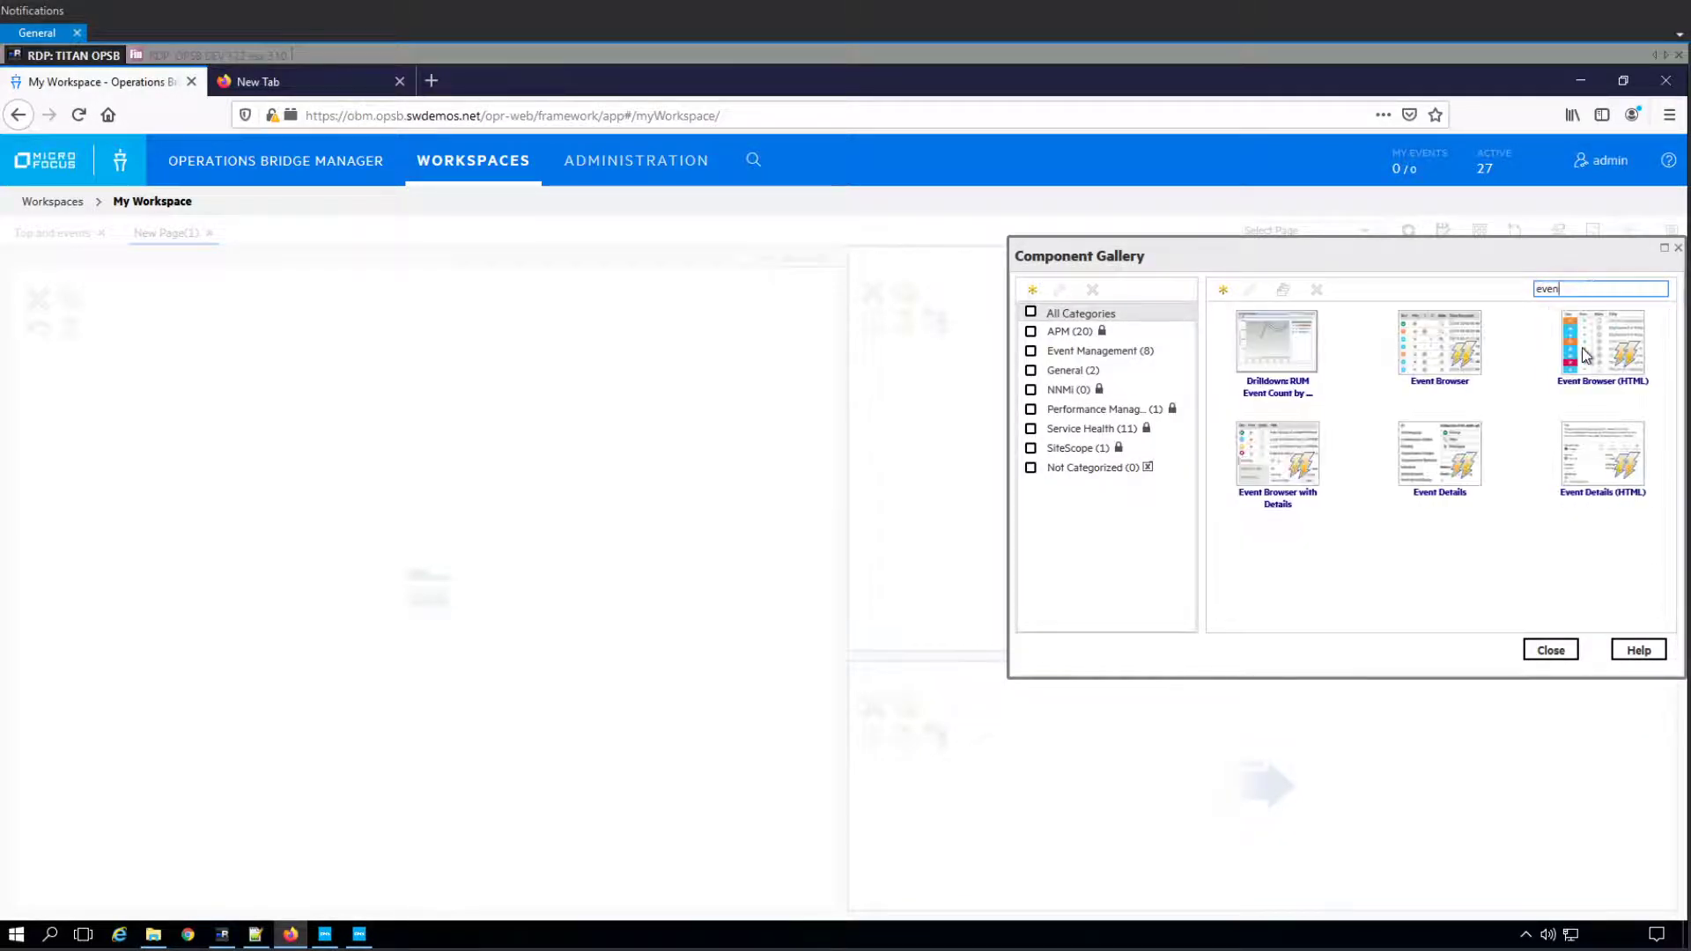
{"action": "double_click", "coordinate": [1592, 365]}
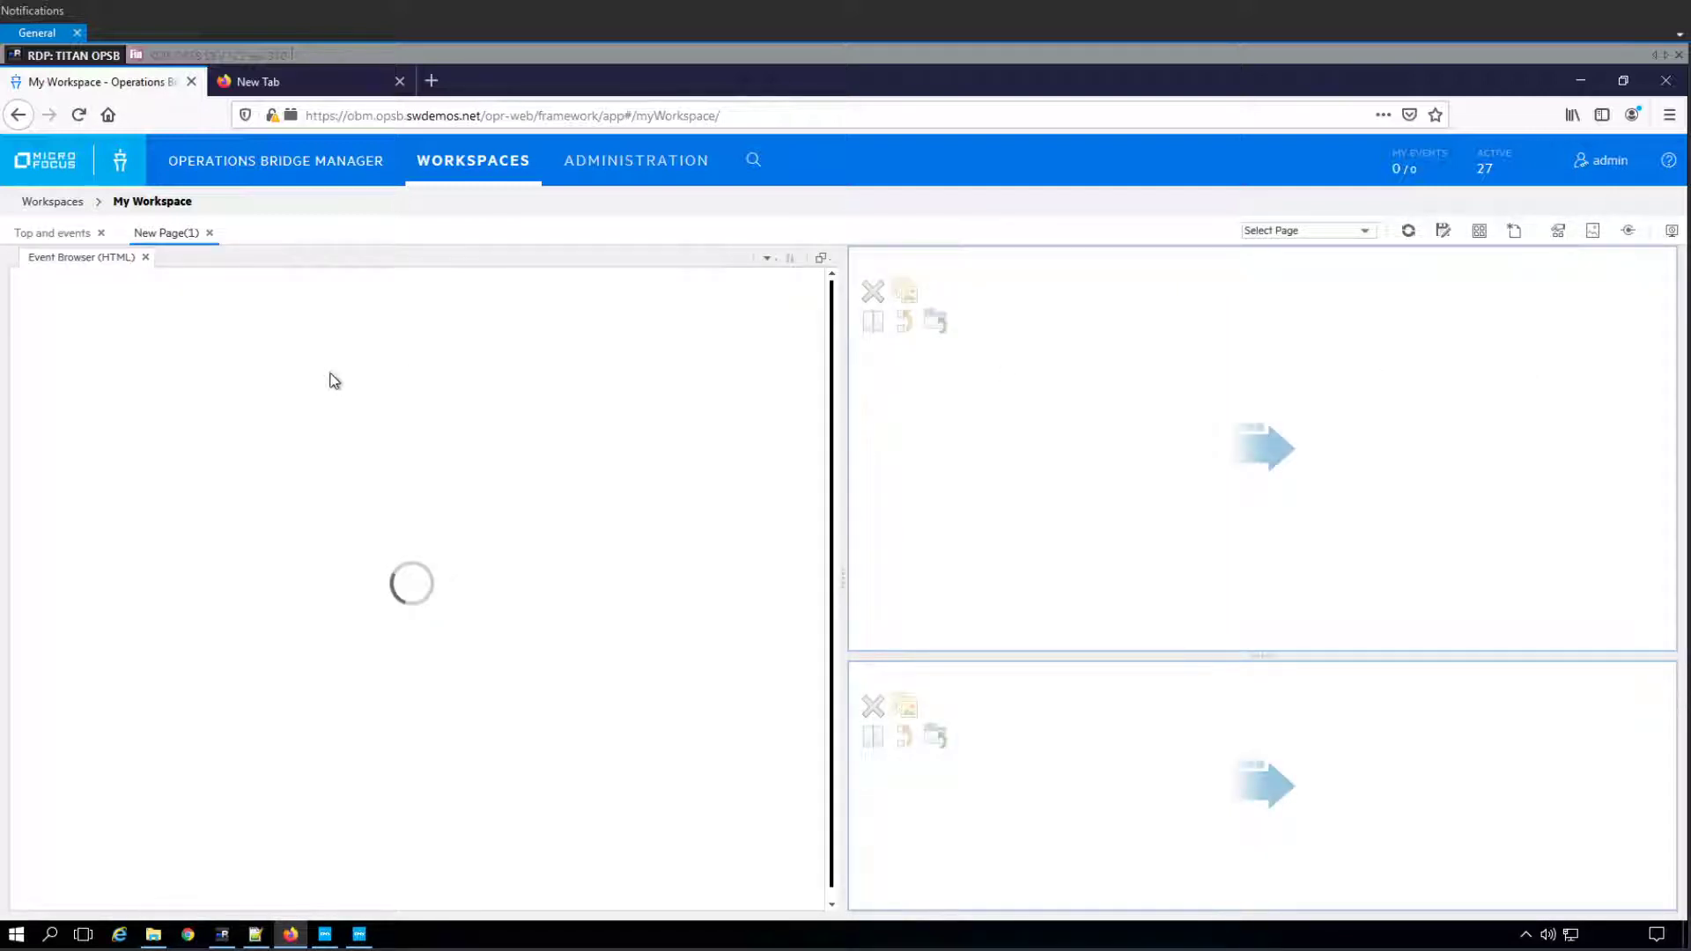
- Rename the Event Browser (HTML) component to "Event Browser(linked)" in its preferences
{"action": "right_click", "coordinate": [118, 258]}
{"action": "left_click", "coordinate": [125, 253]}
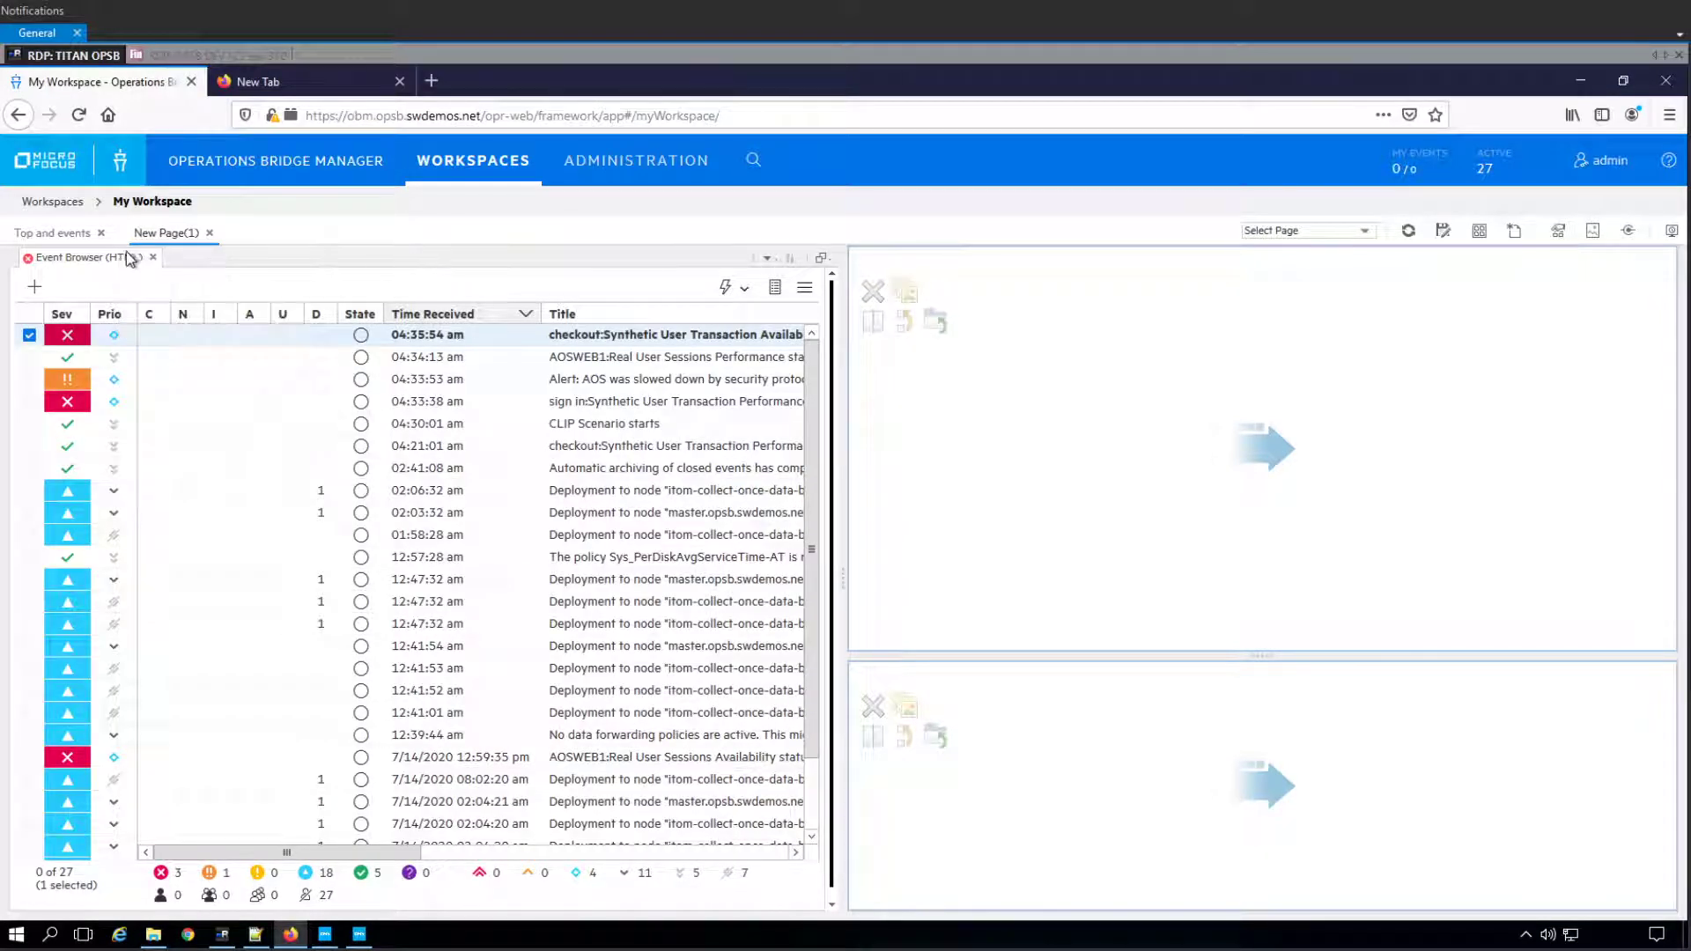
{"action": "left_click", "coordinate": [770, 258]}
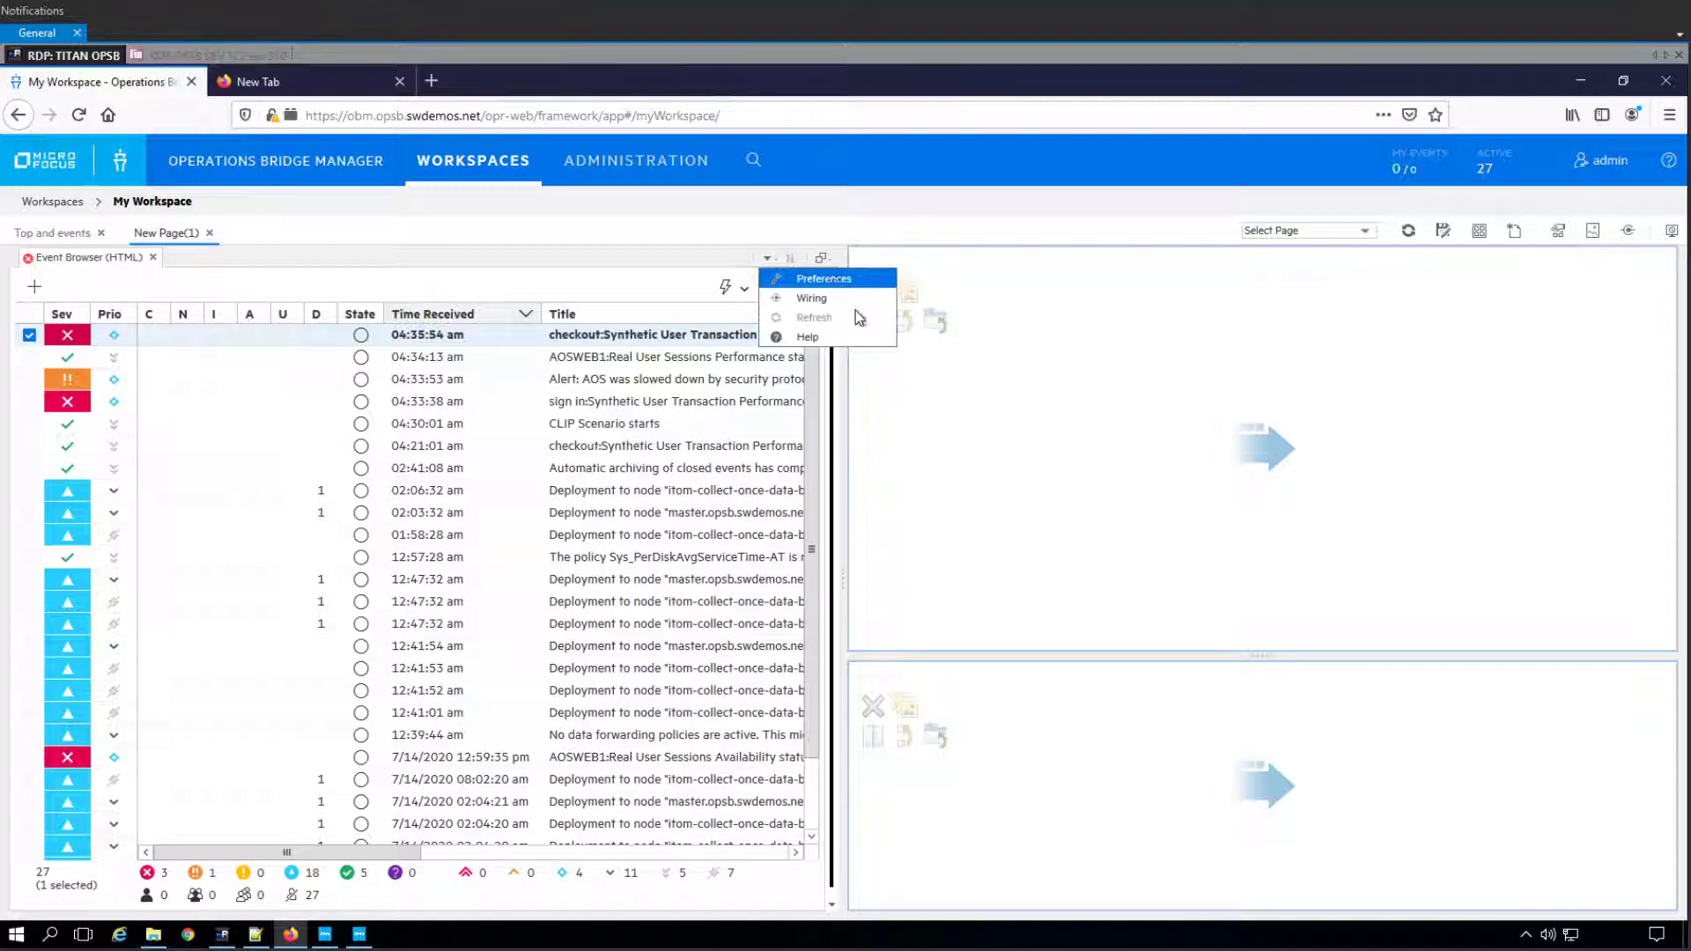
{"action": "left_click", "coordinate": [831, 279]}
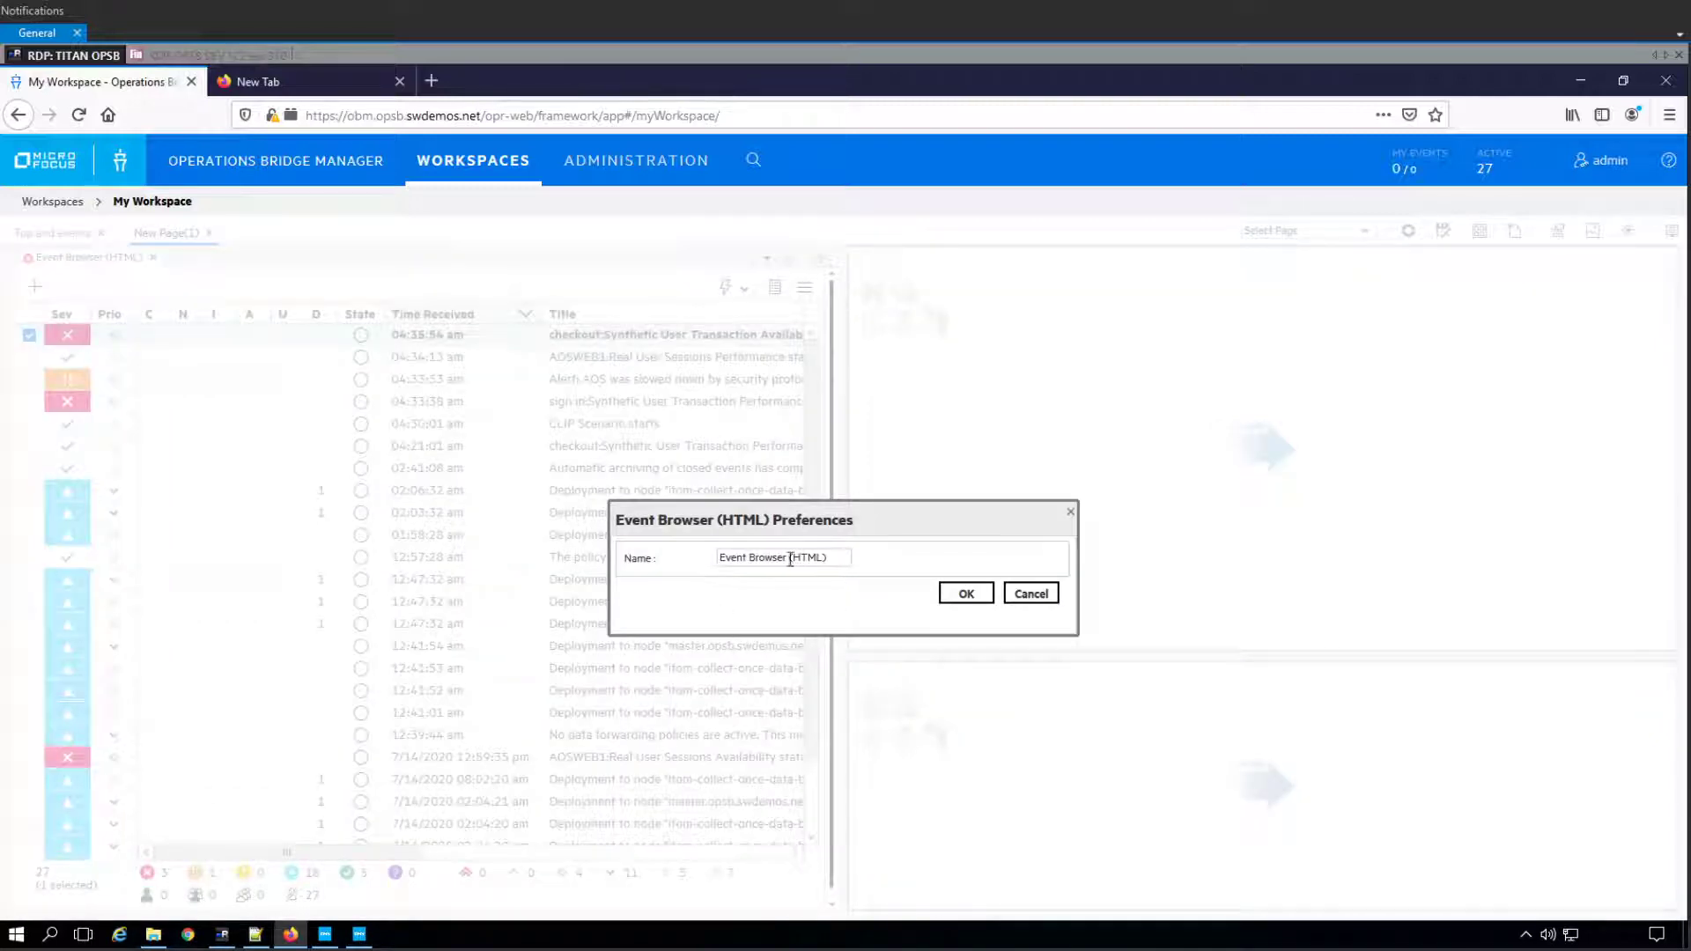
{"action": "left_click_drag", "start_coordinate": [790, 558], "coordinate": [909, 548]}
{"action": "type", "text": "(linked)"}
{"action": "left_click", "coordinate": [943, 599]}
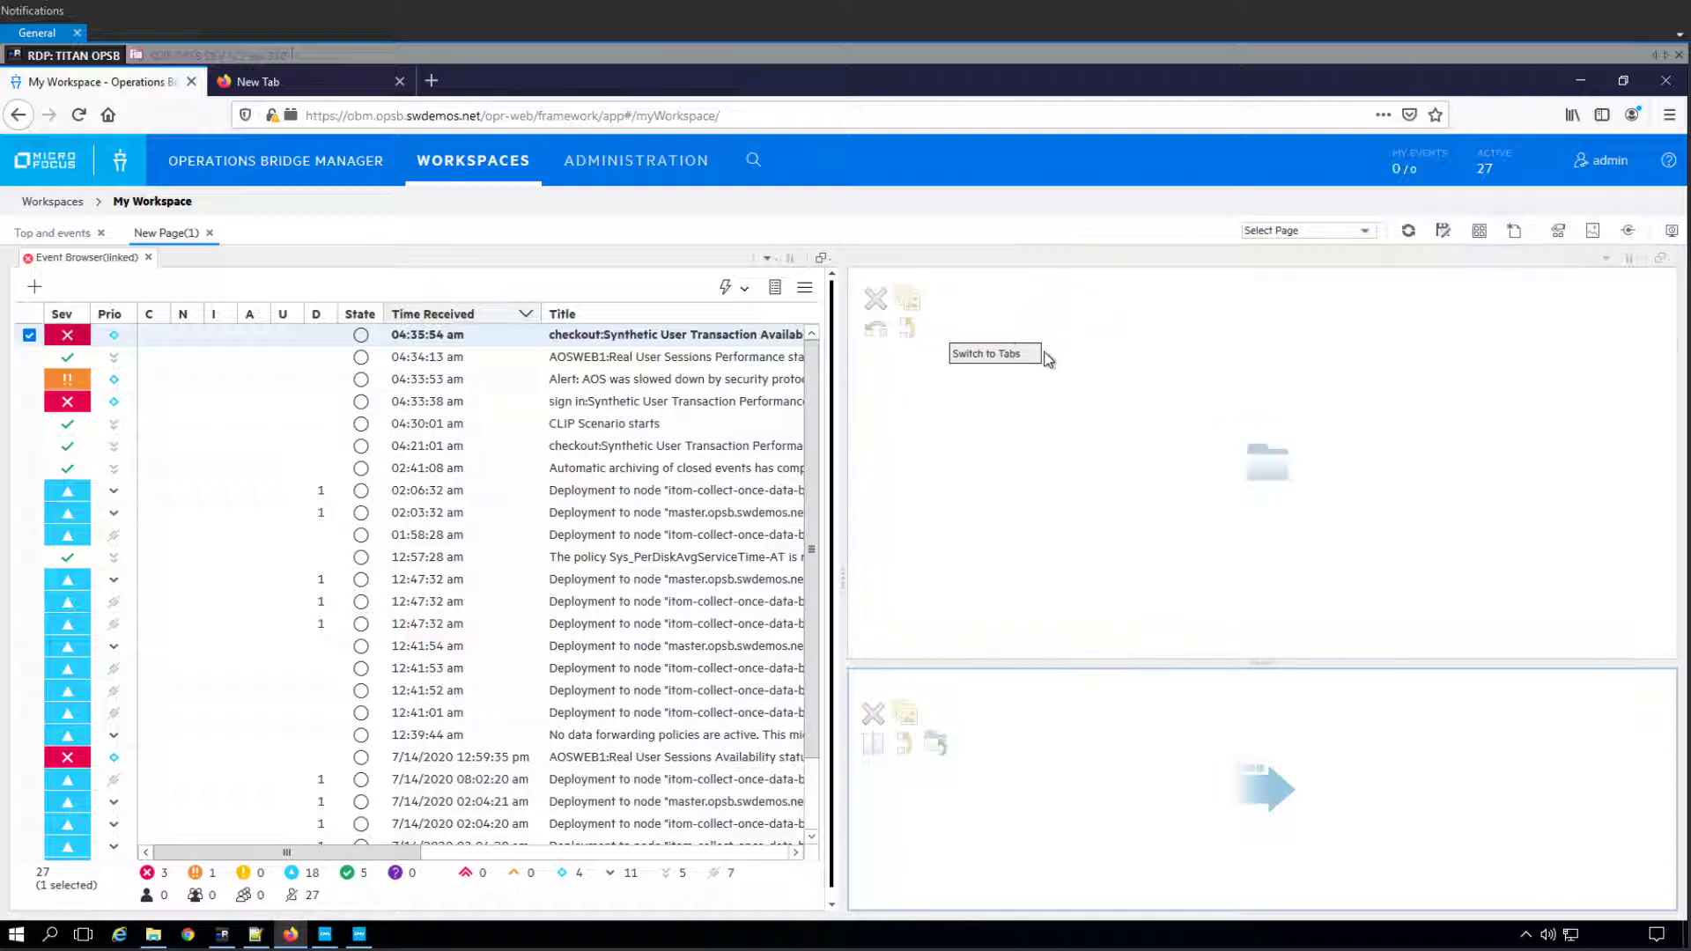
- Add the Top View component to the tabbed upper-right area of the page
{"action": "left_click", "coordinate": [896, 302]}
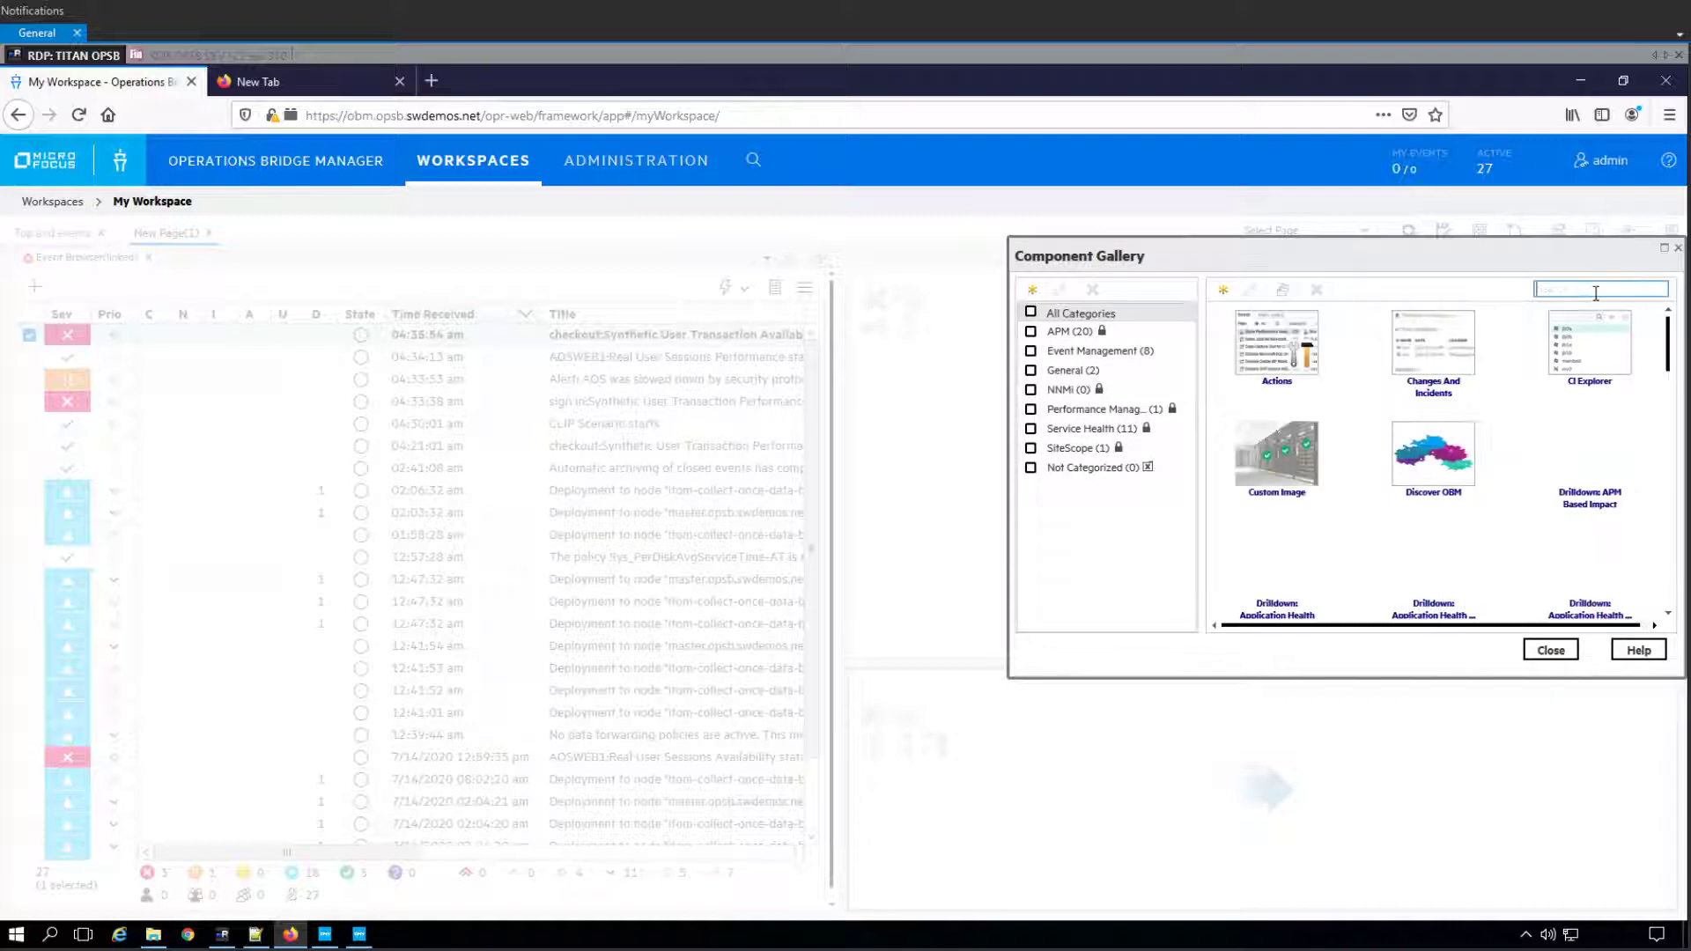
{"action": "type", "text": "top view"}
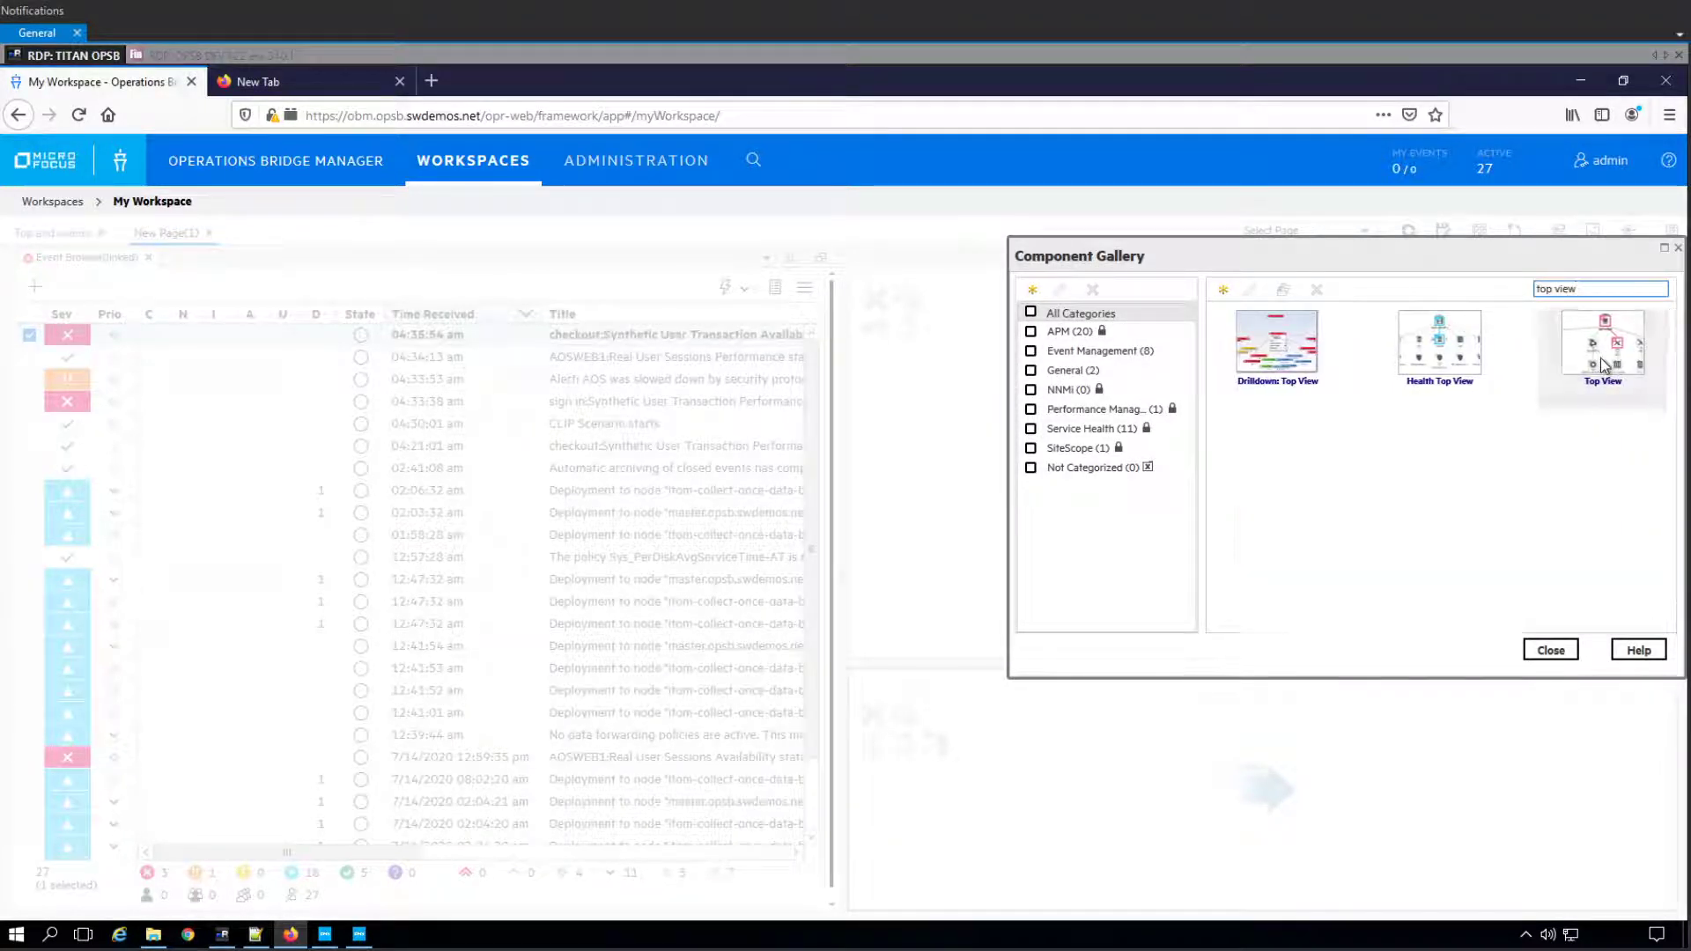
{"action": "double_click", "coordinate": [1603, 361]}
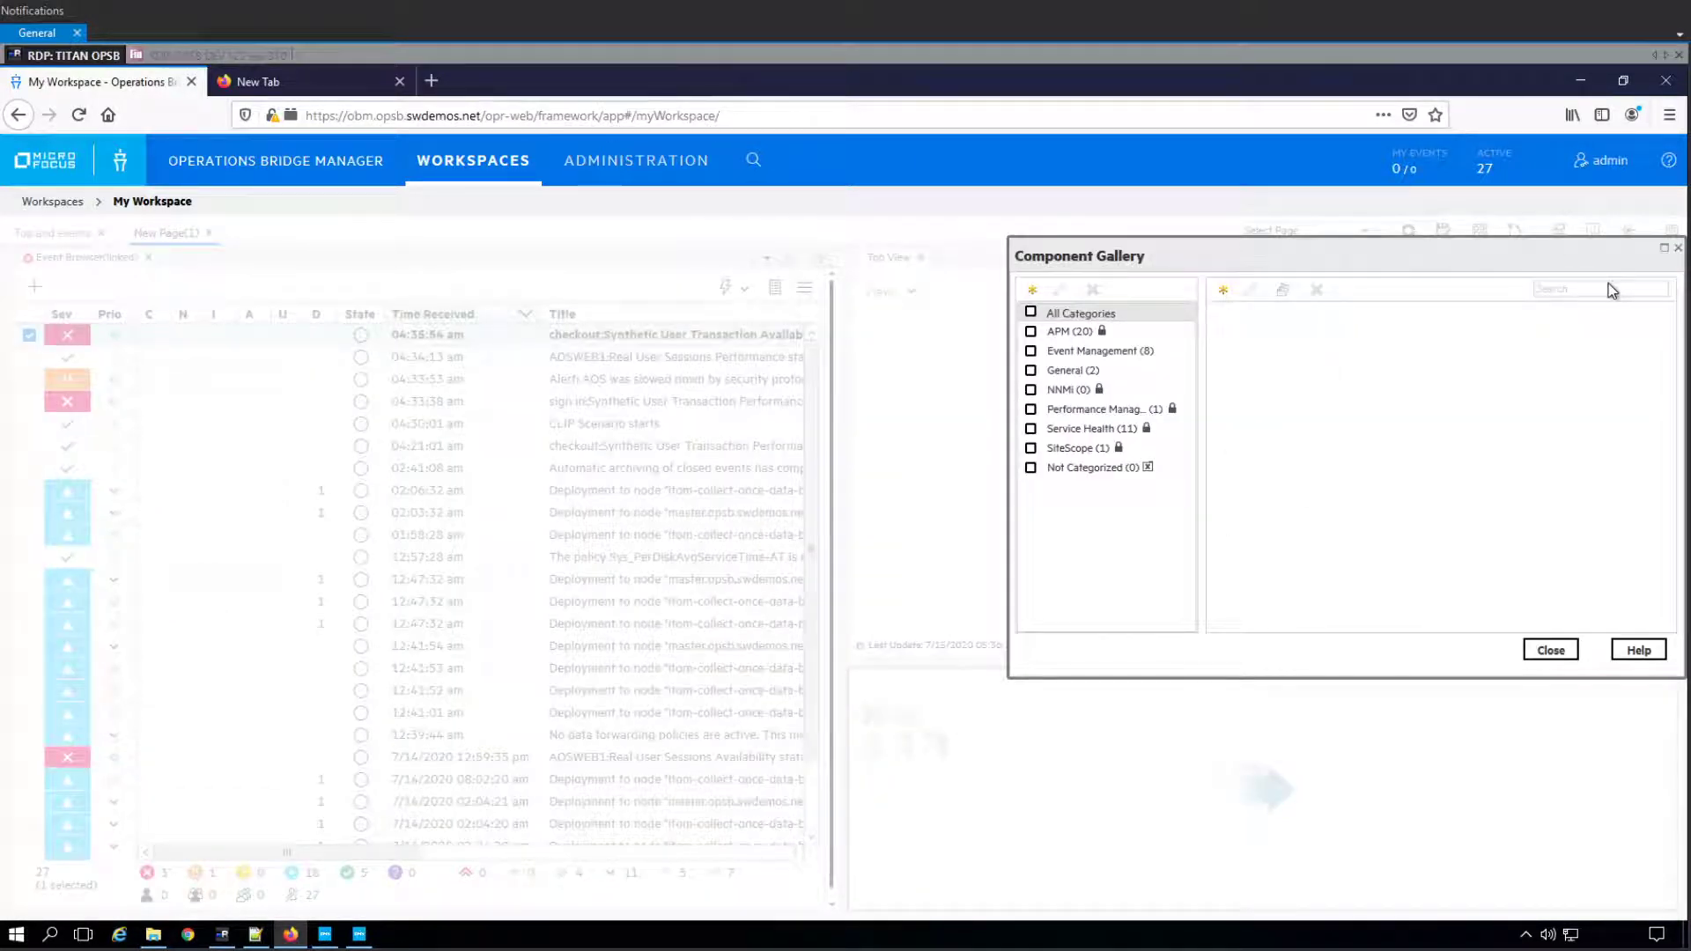
- Add the Monitoring Dashboard component to the lower-right area of the page
{"action": "left_click", "coordinate": [1608, 288]}
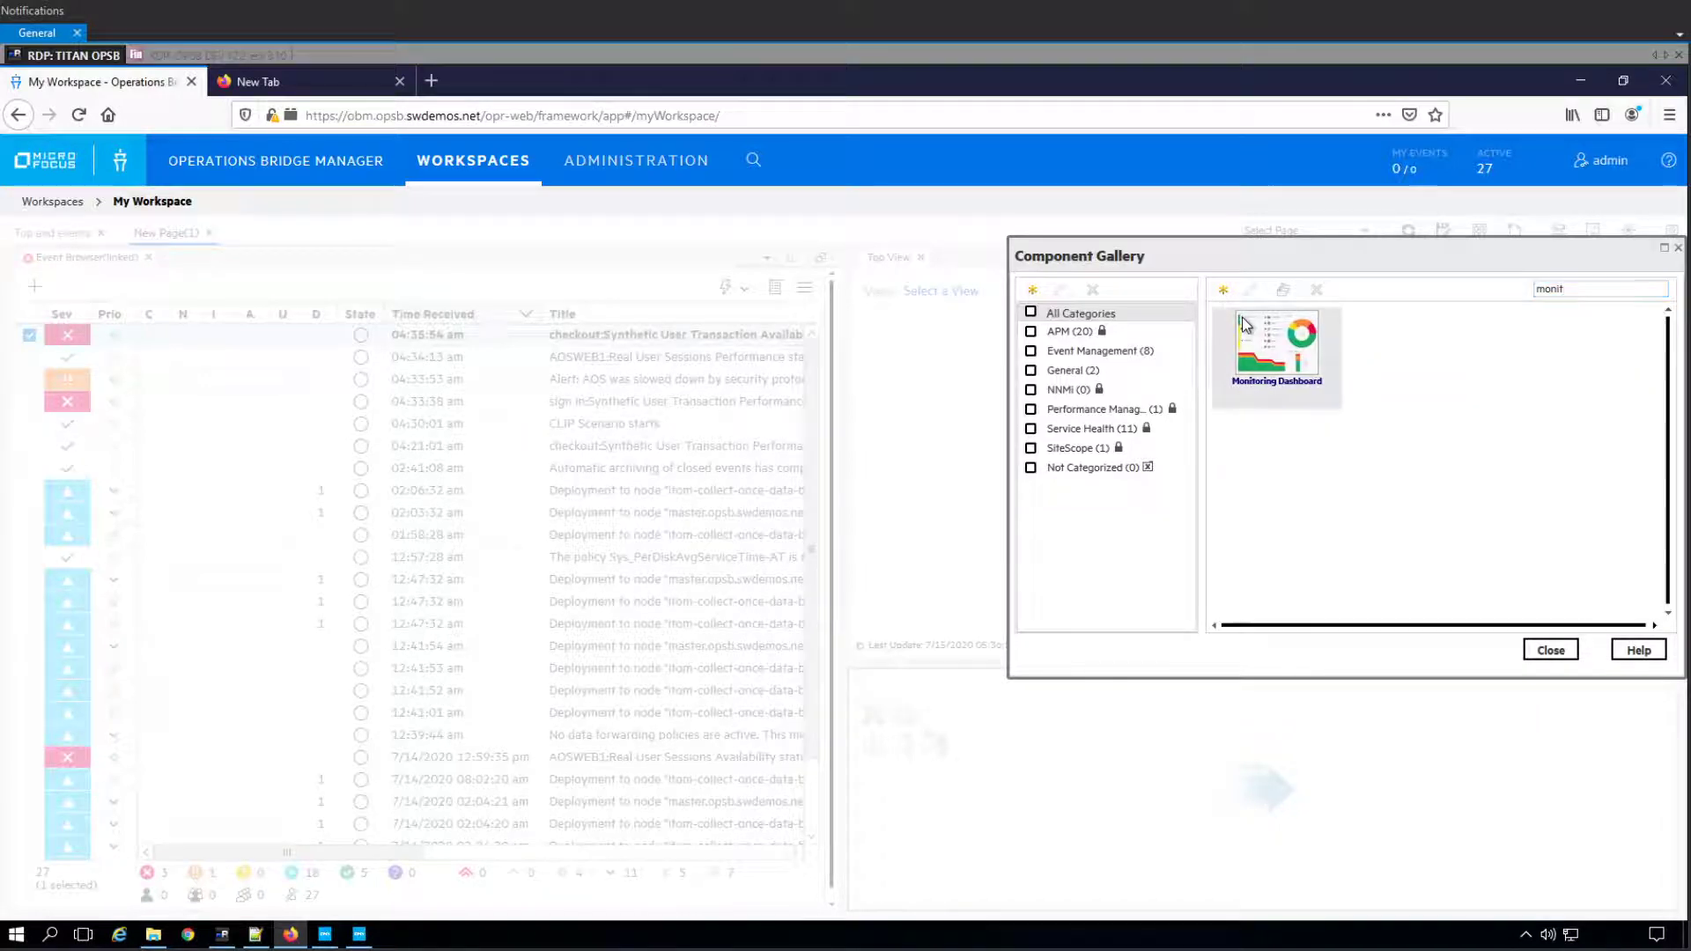
{"action": "double_click", "coordinate": [1242, 319]}
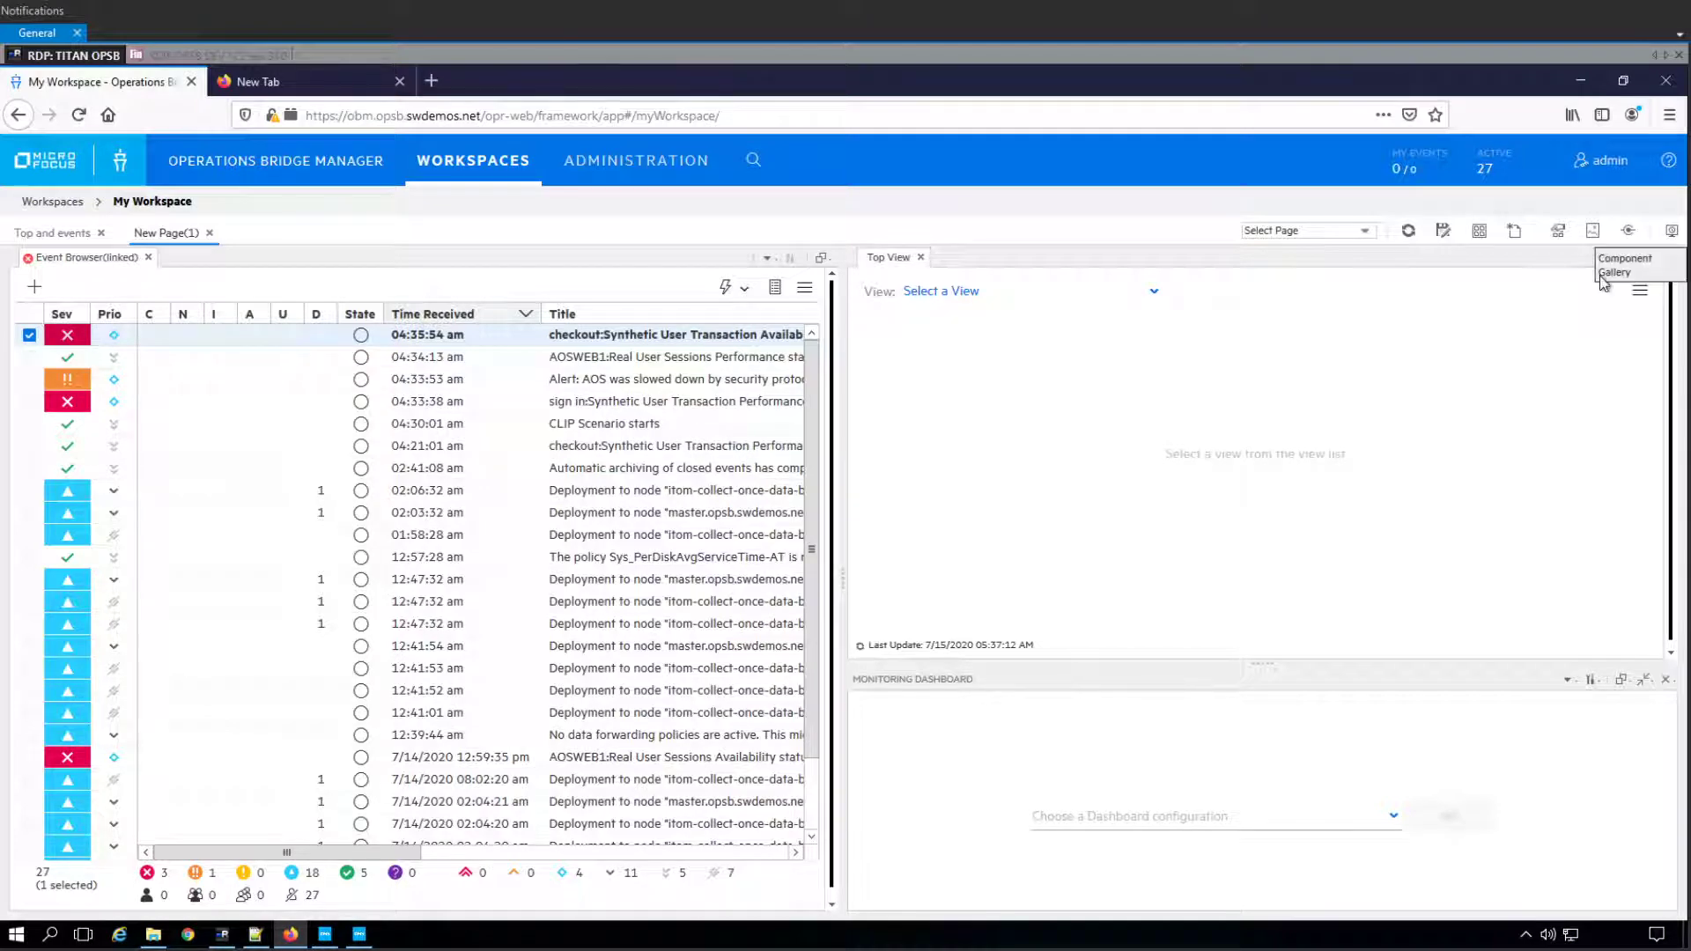
- Add a second Event Browser (HTML) component from the Component Gallery as another tab in the page's left area
{"action": "left_click", "coordinate": [1592, 231]}
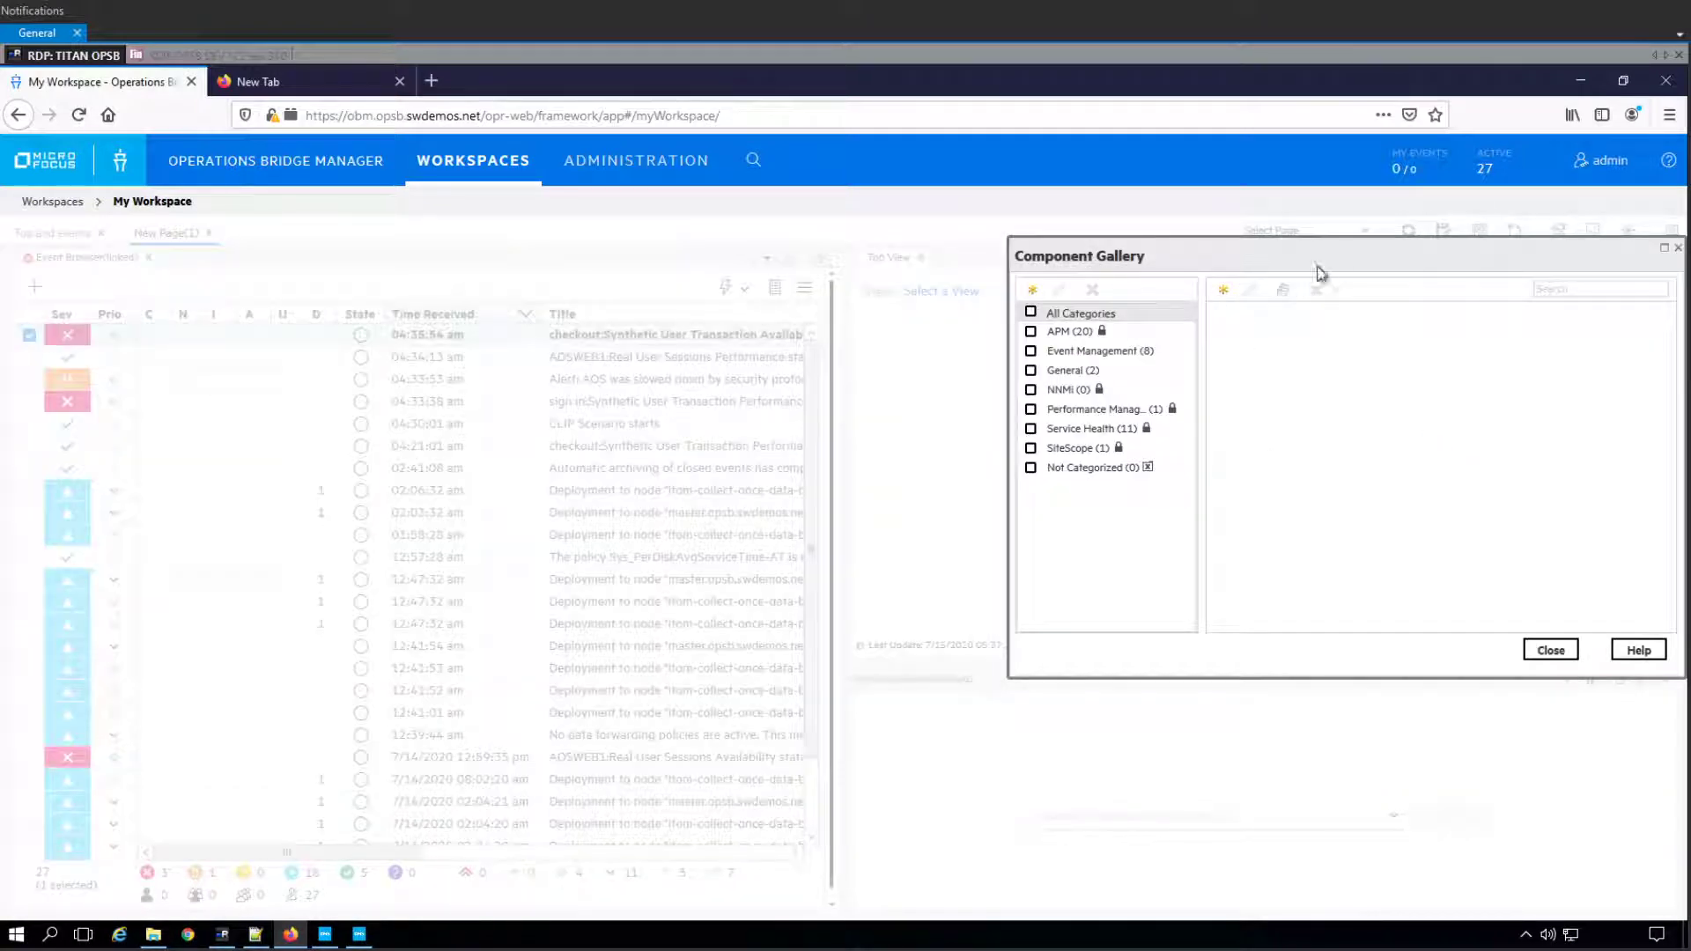
{"action": "left_click", "coordinate": [1599, 286]}
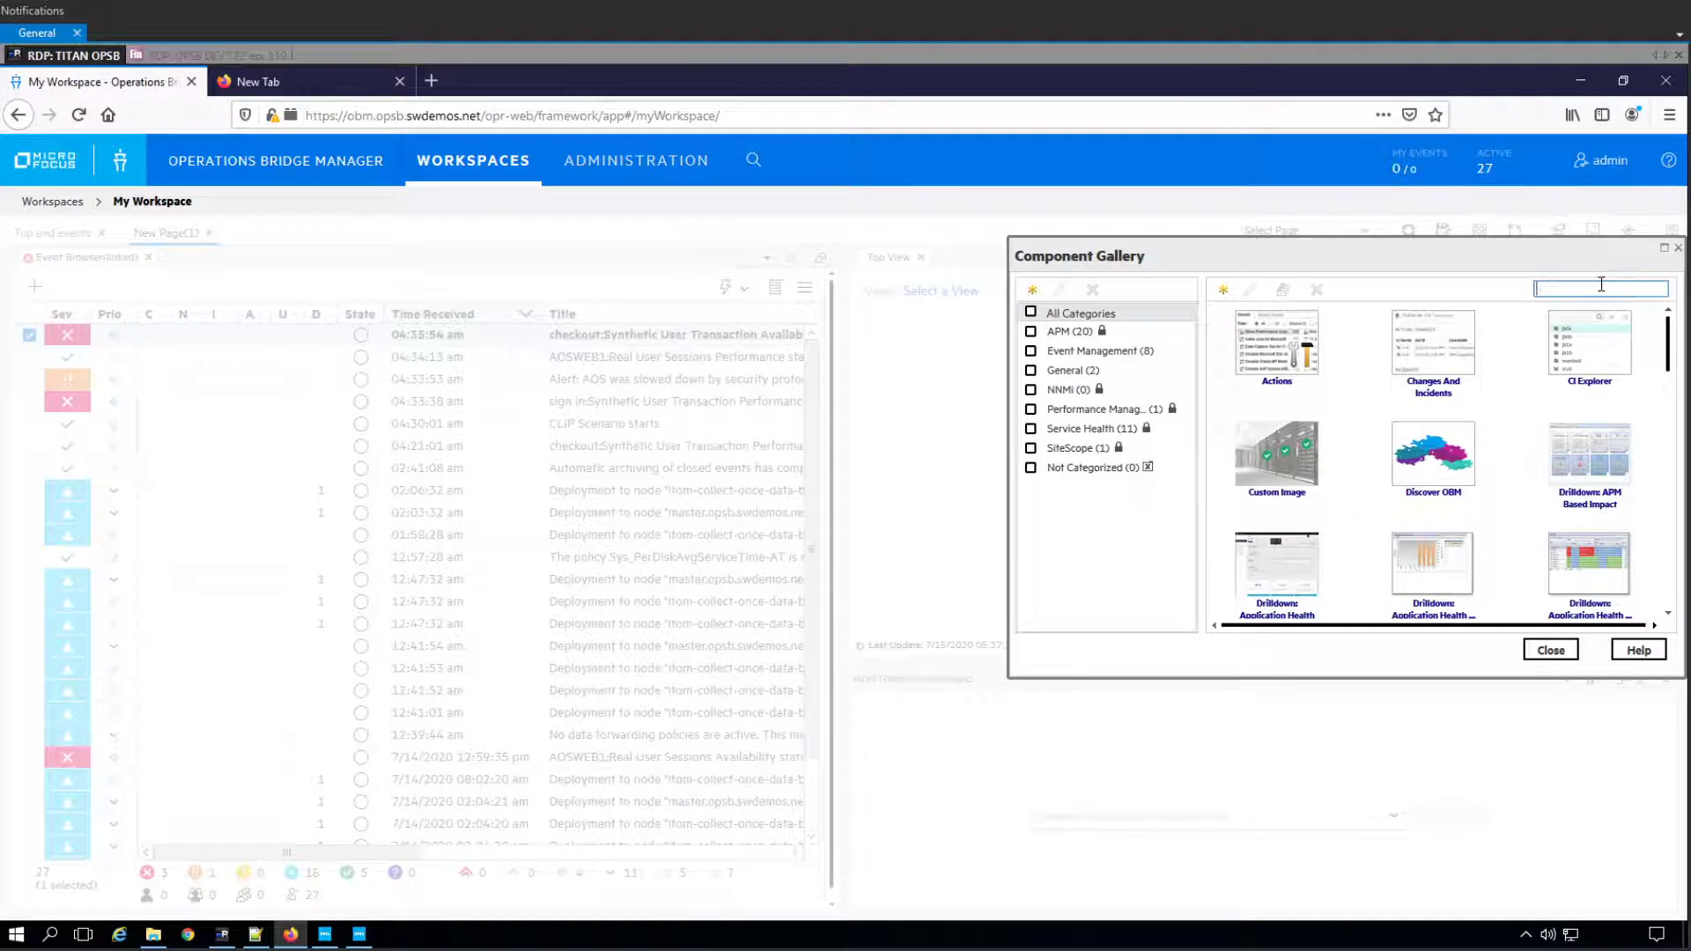
{"action": "type", "text": "html"}
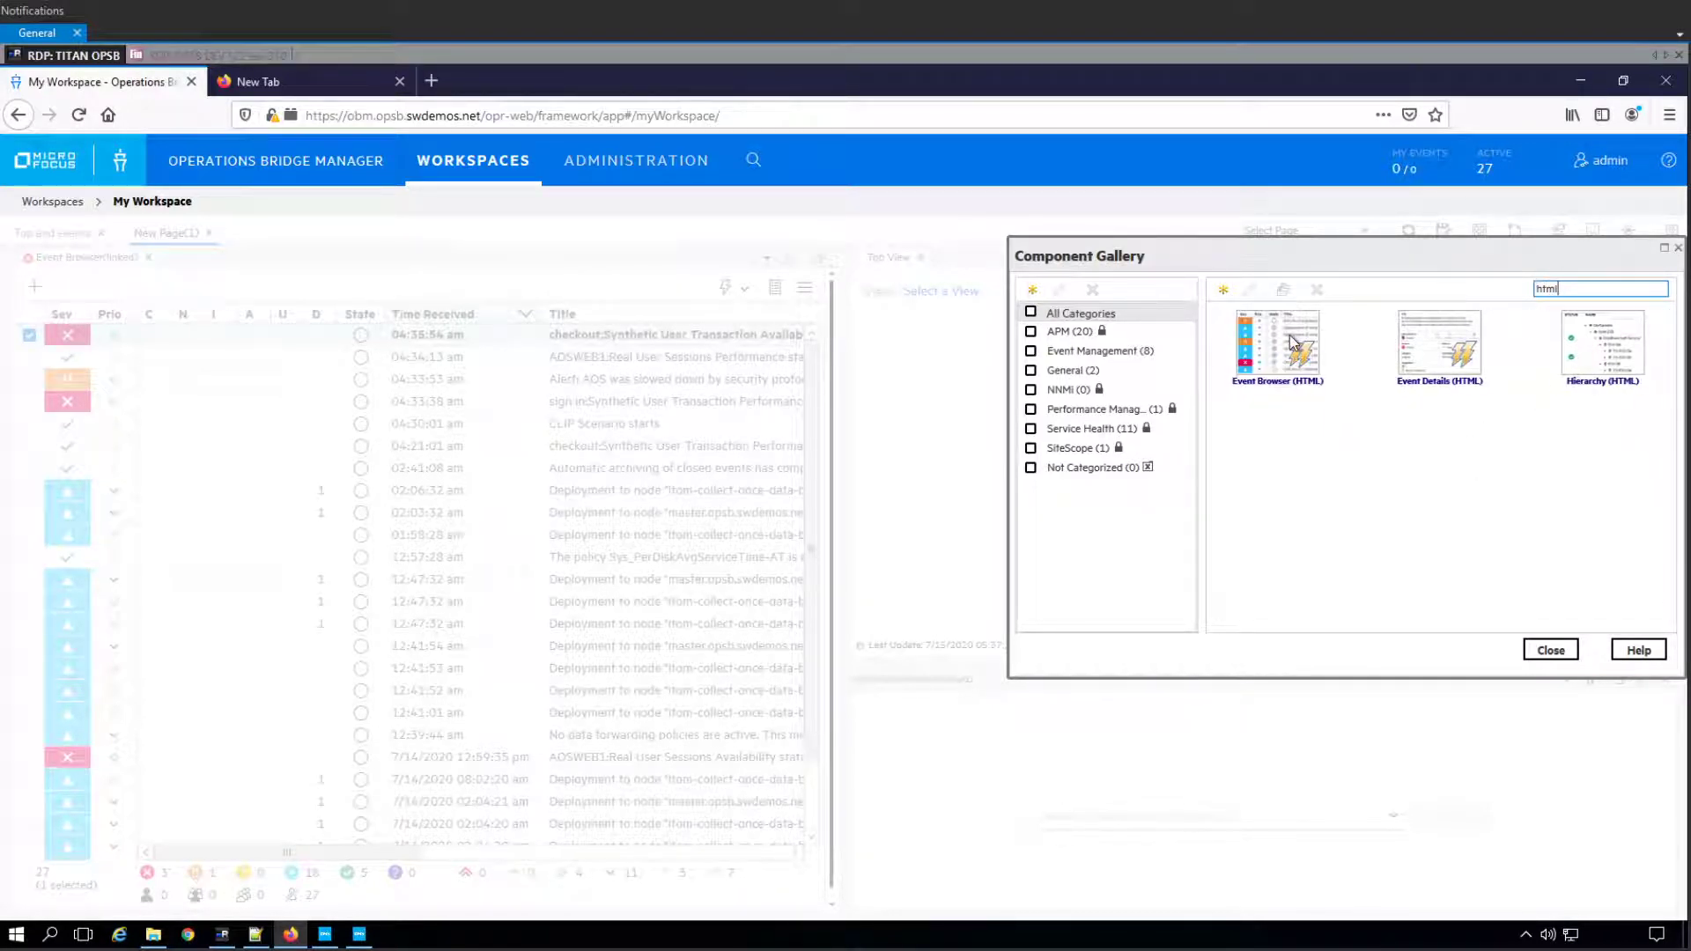
{"action": "left_click", "coordinate": [1279, 370]}
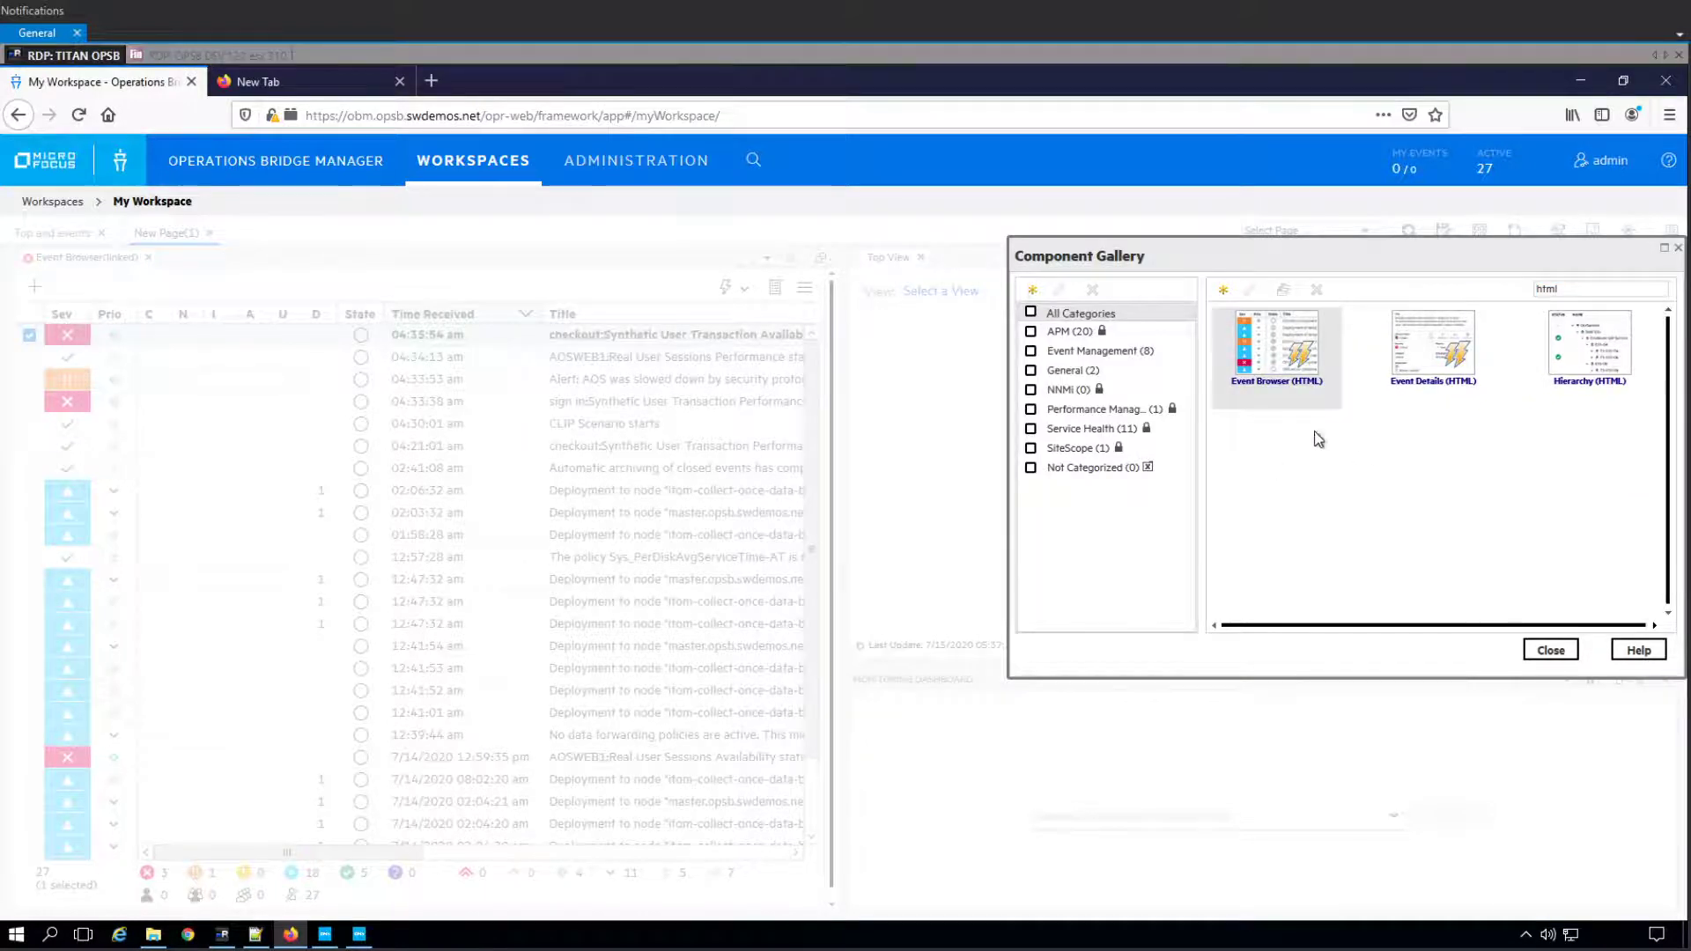
{"action": "left_click_drag", "start_coordinate": [1272, 355], "coordinate": [340, 373]}
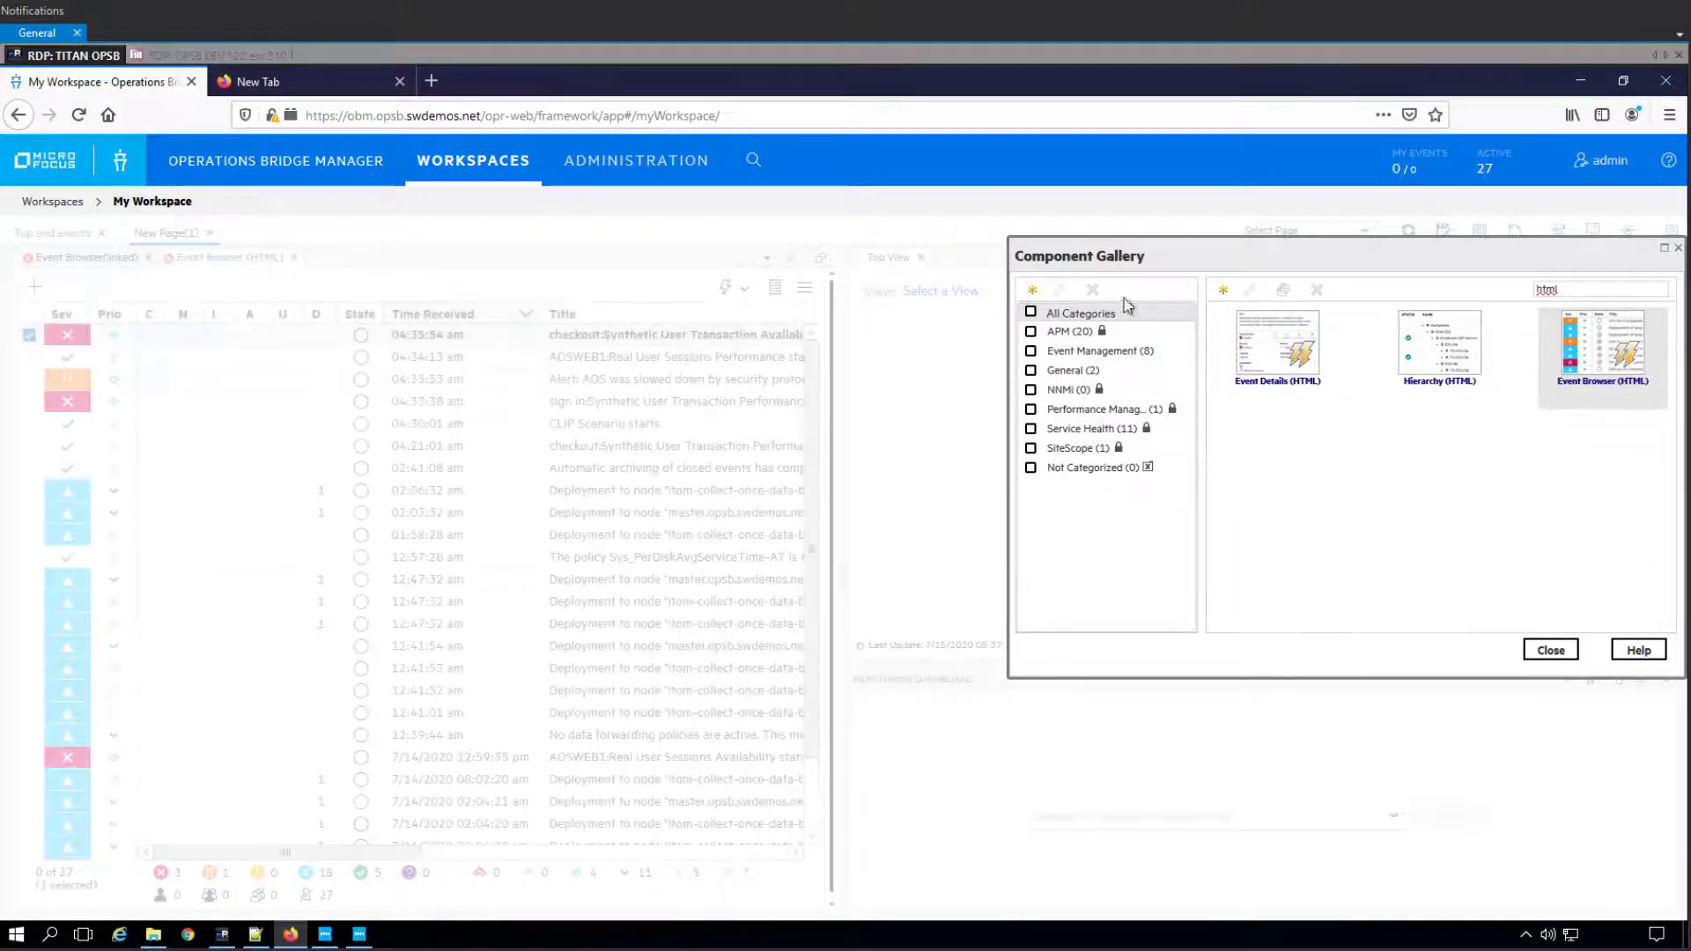
- Add the Event Details (HTML) and Performance Dashboards components as tabs beside Top View
{"action": "left_click_drag", "start_coordinate": [1294, 359], "coordinate": [927, 457]}
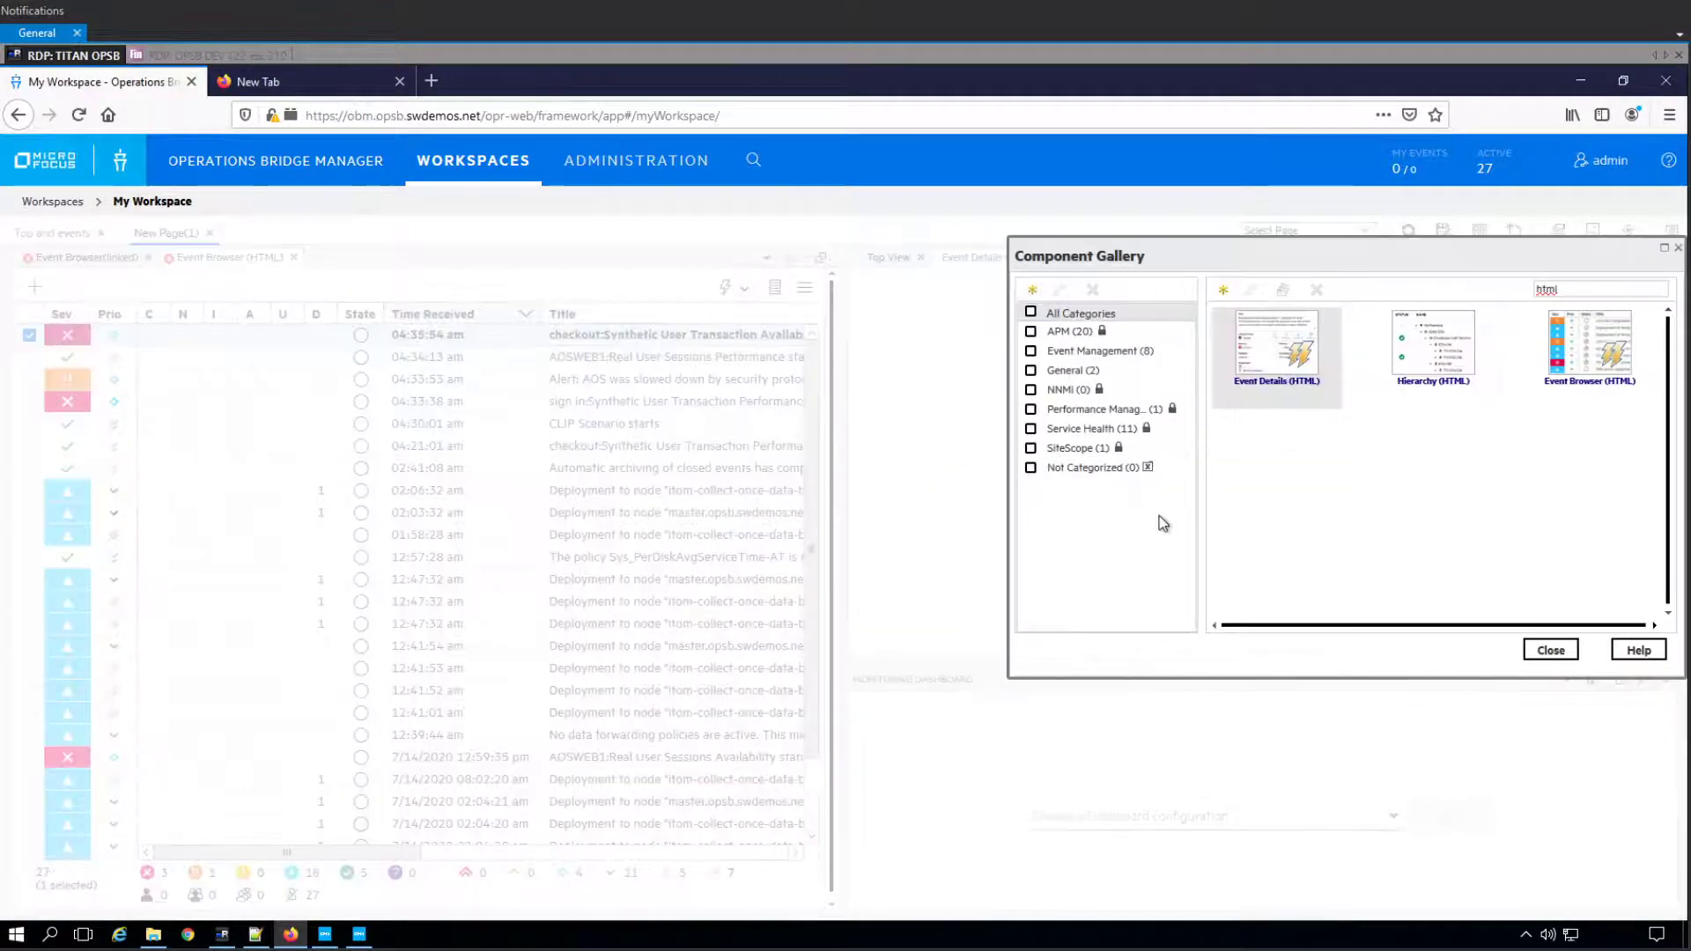
{"action": "left_click_drag", "start_coordinate": [1570, 291], "coordinate": [1494, 281]}
{"action": "key", "text": "BackSpace"}
{"action": "key", "text": "BackSpace"}
{"action": "key", "text": "BackSpace"}
{"action": "key", "text": "BackSpace"}
{"action": "type", "text": "perf"}
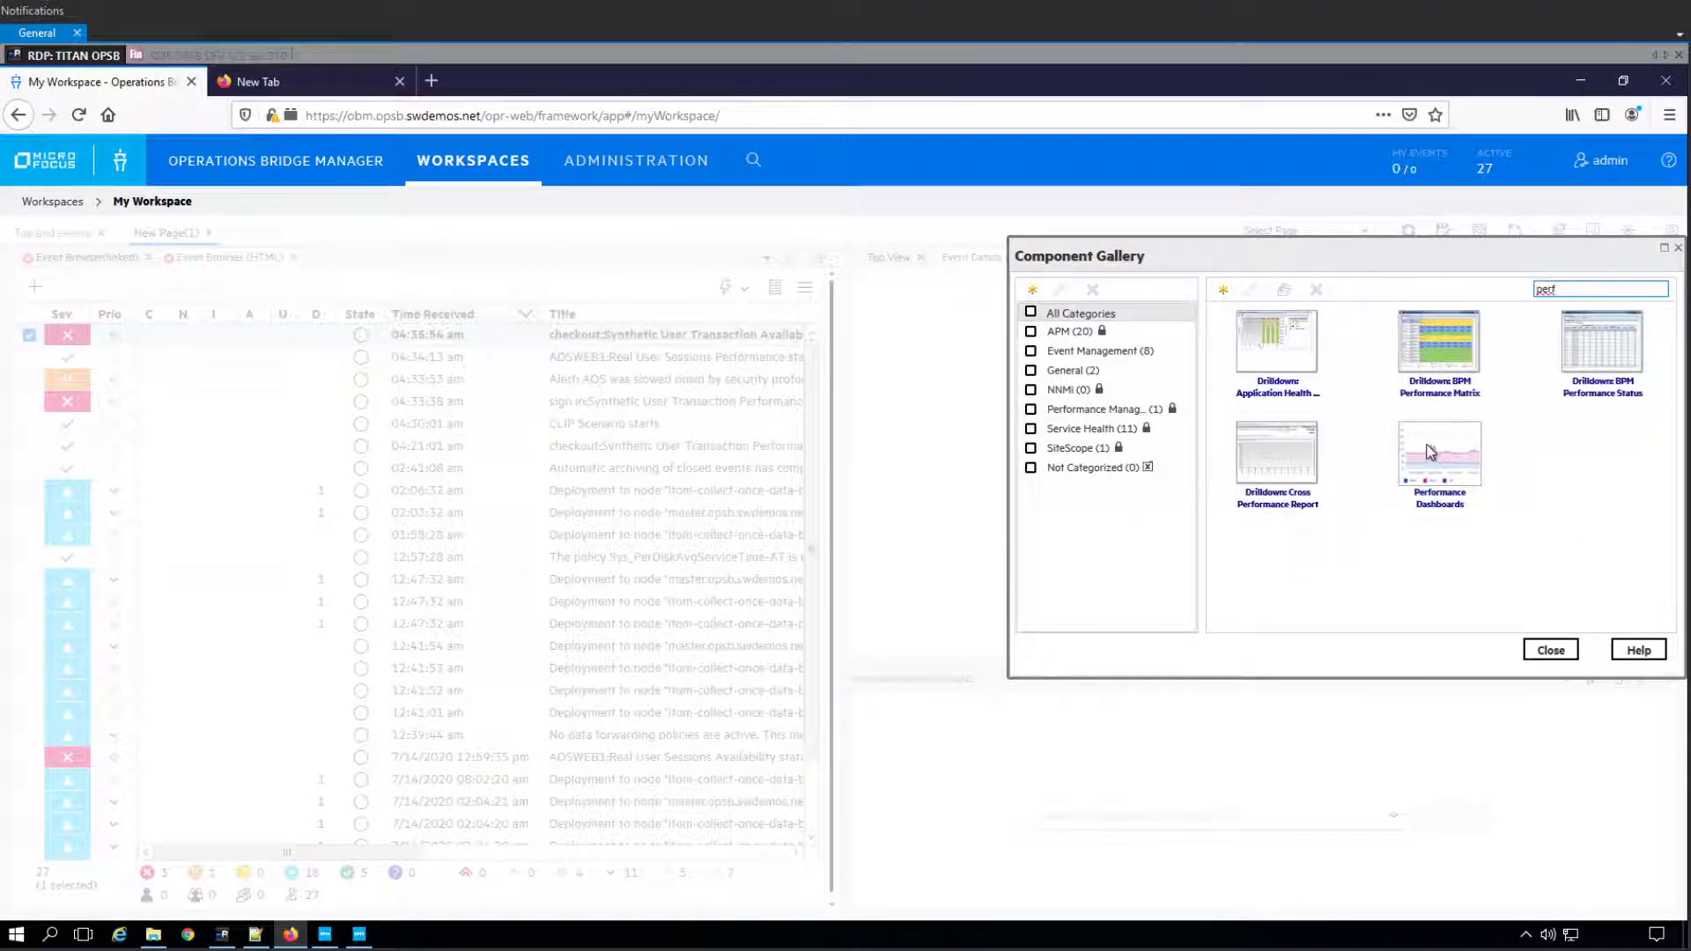
{"action": "left_click_drag", "start_coordinate": [1429, 451], "coordinate": [965, 442]}
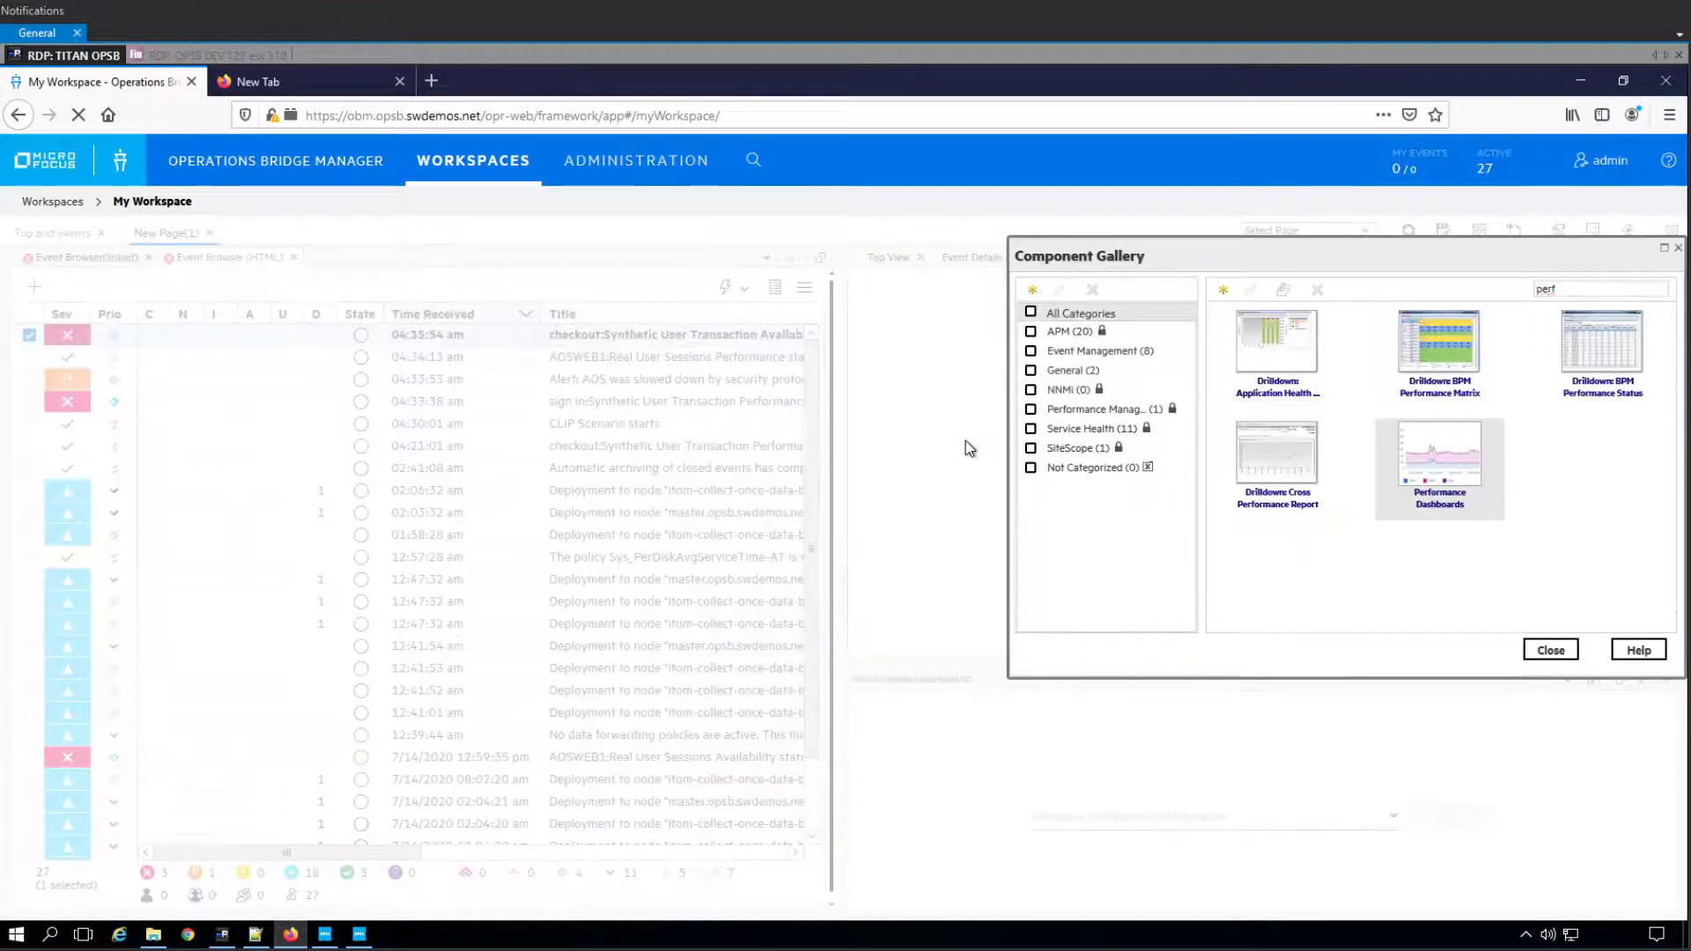
- Add the Watch List By View component to the lower-right area beside the Monitoring Dashboard
{"action": "left_click_drag", "start_coordinate": [1566, 288], "coordinate": [1511, 288]}
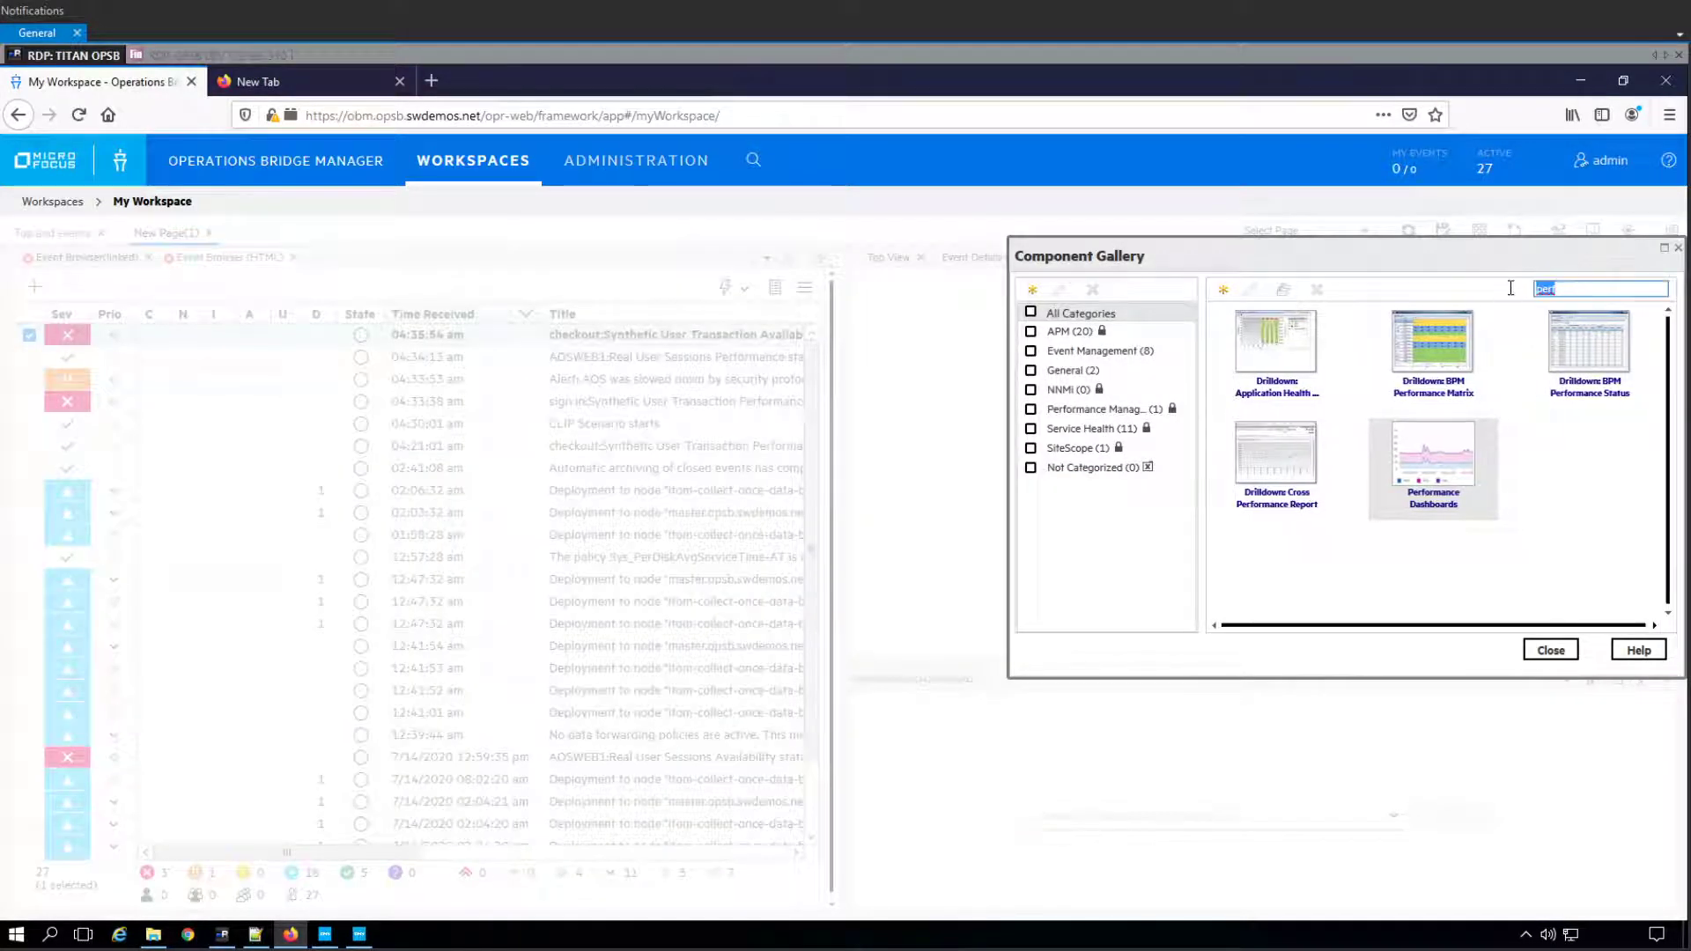
{"action": "type", "text": "watch"}
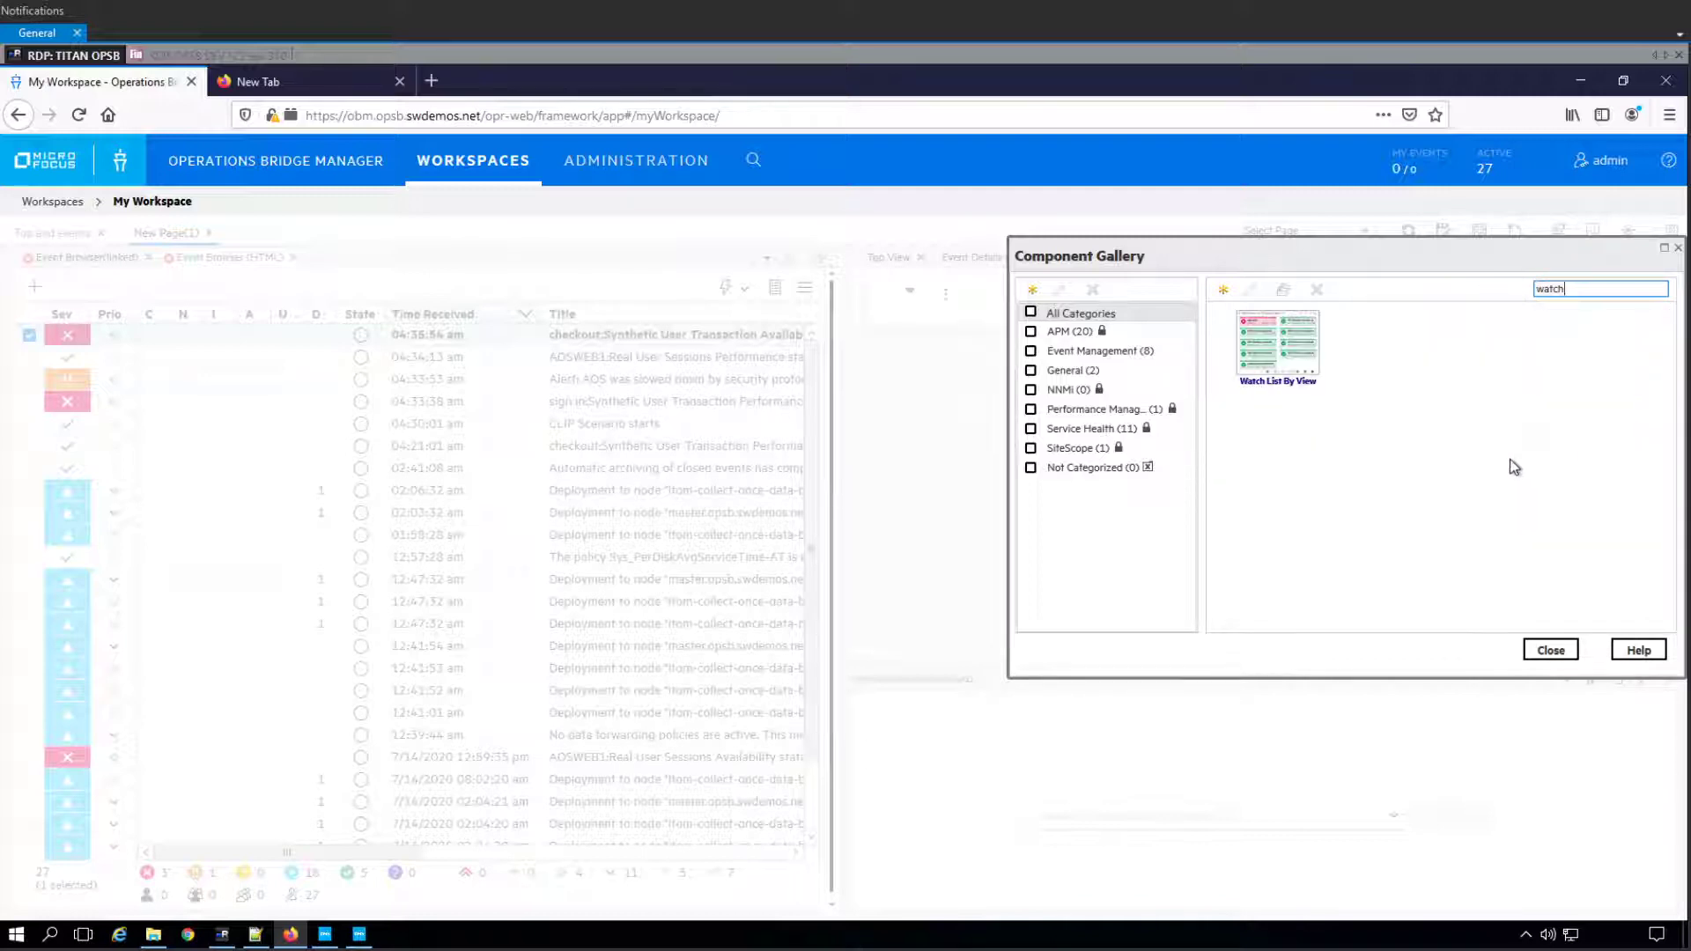
{"action": "left_click_drag", "start_coordinate": [1277, 348], "coordinate": [1049, 753]}
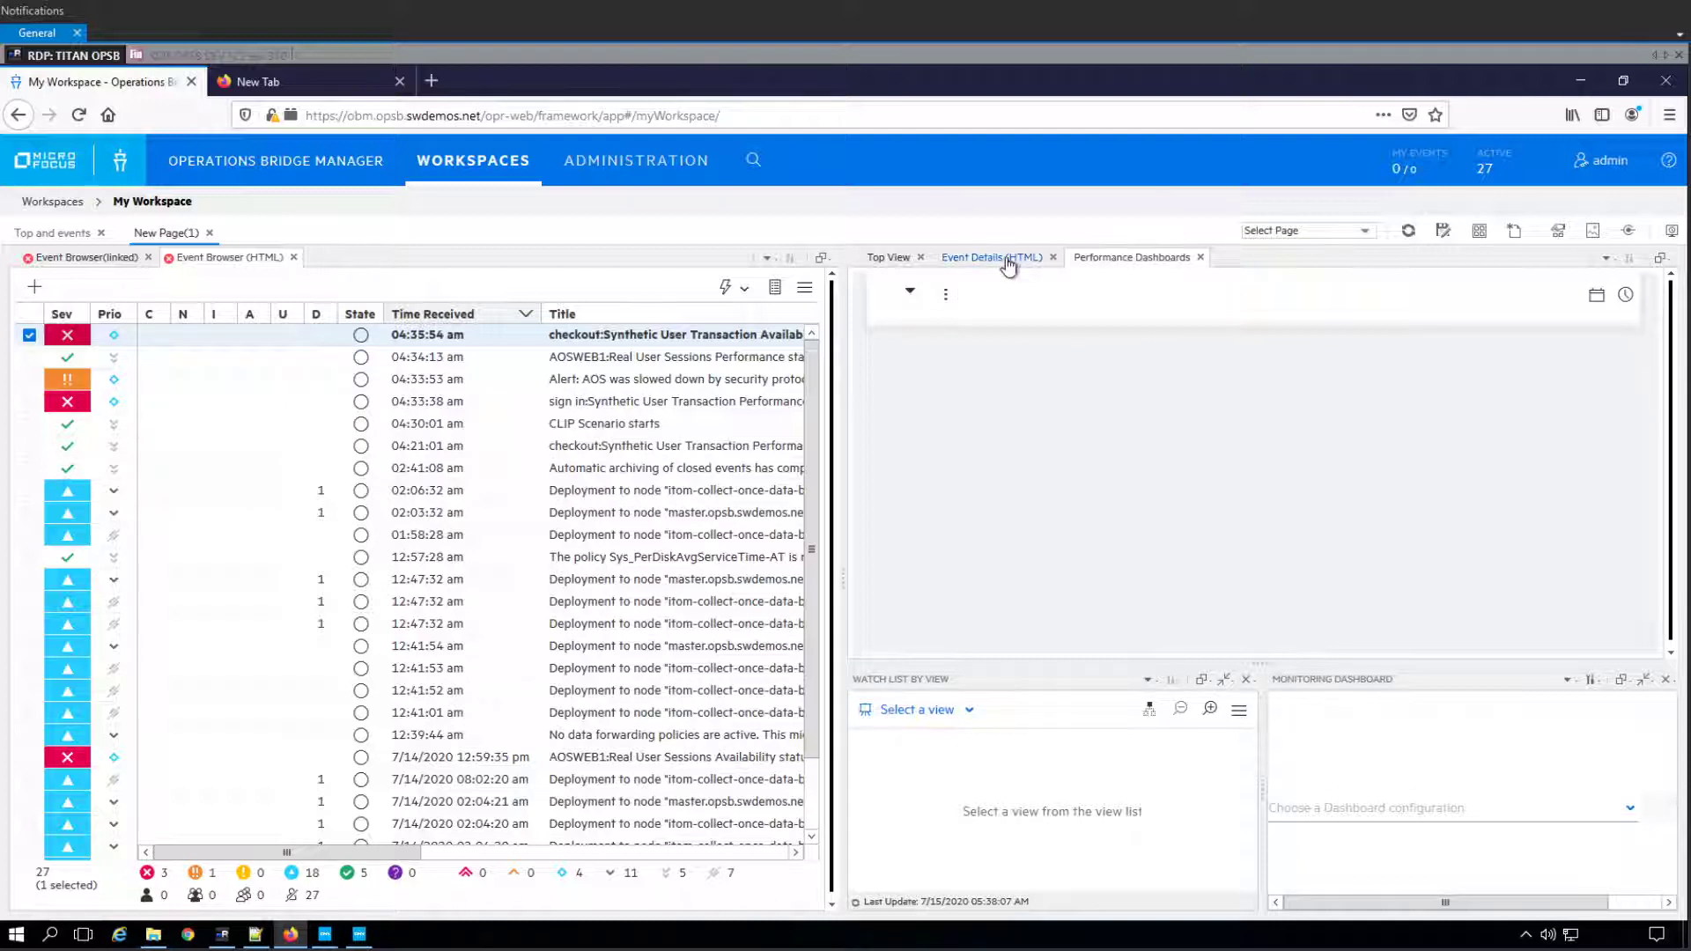
- Remove Watch List By View and Monitoring Dashboard from the lower-right area and switch that area to tabs
{"action": "left_click", "coordinate": [1008, 262]}
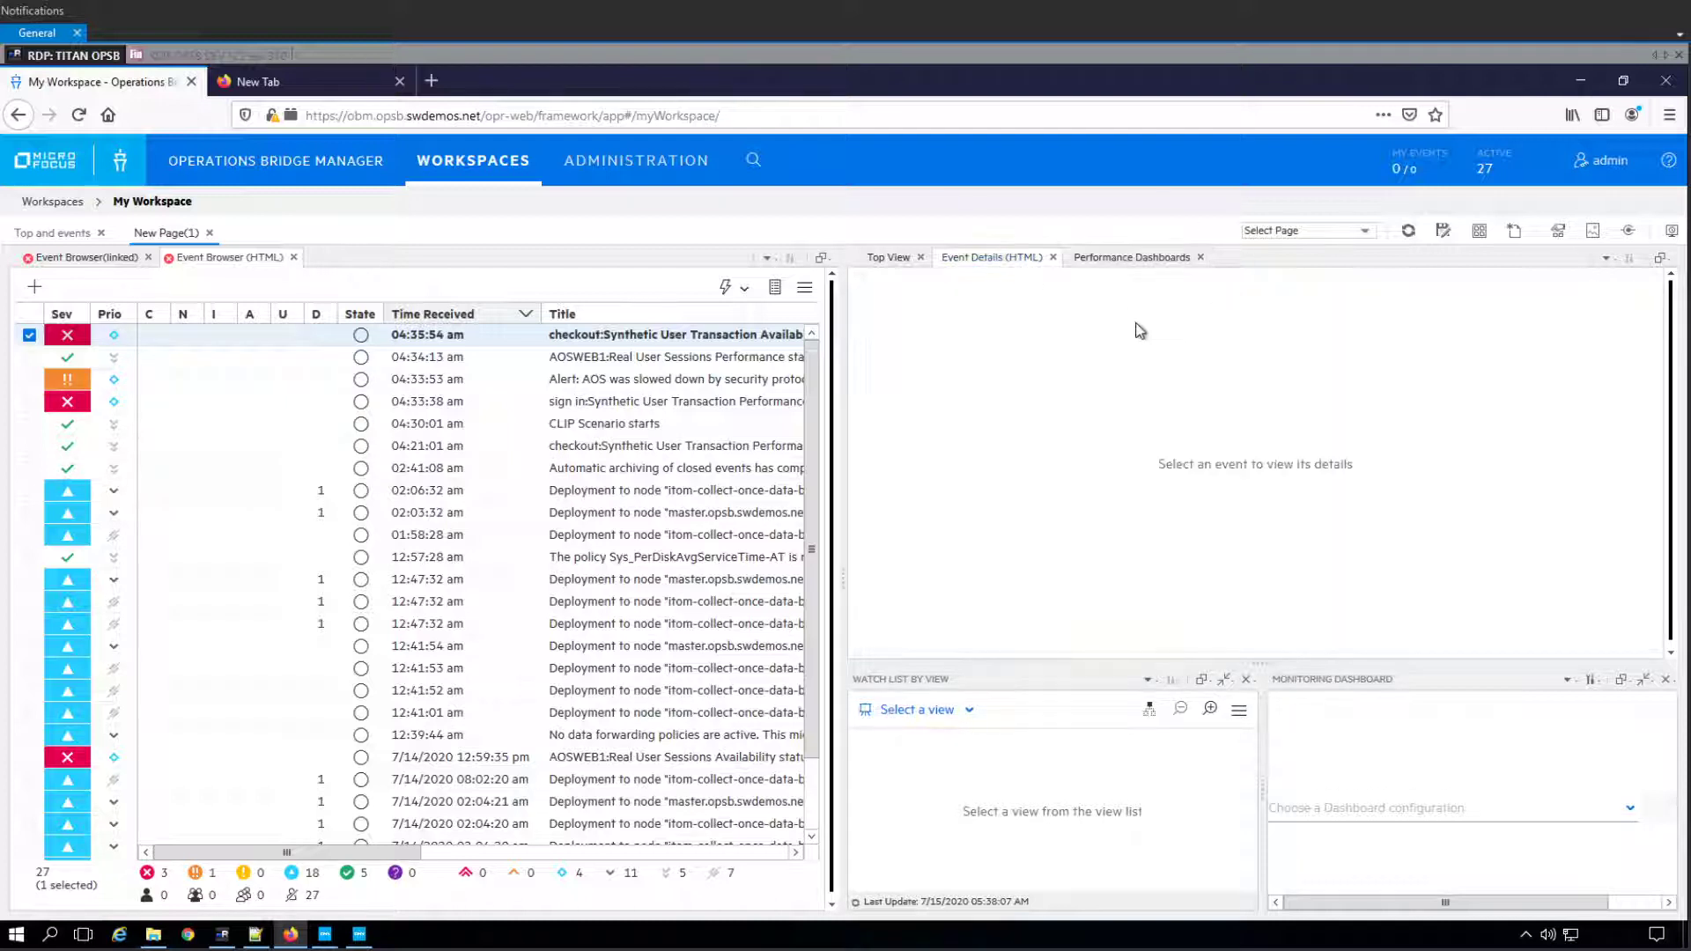
{"action": "left_click", "coordinate": [897, 262]}
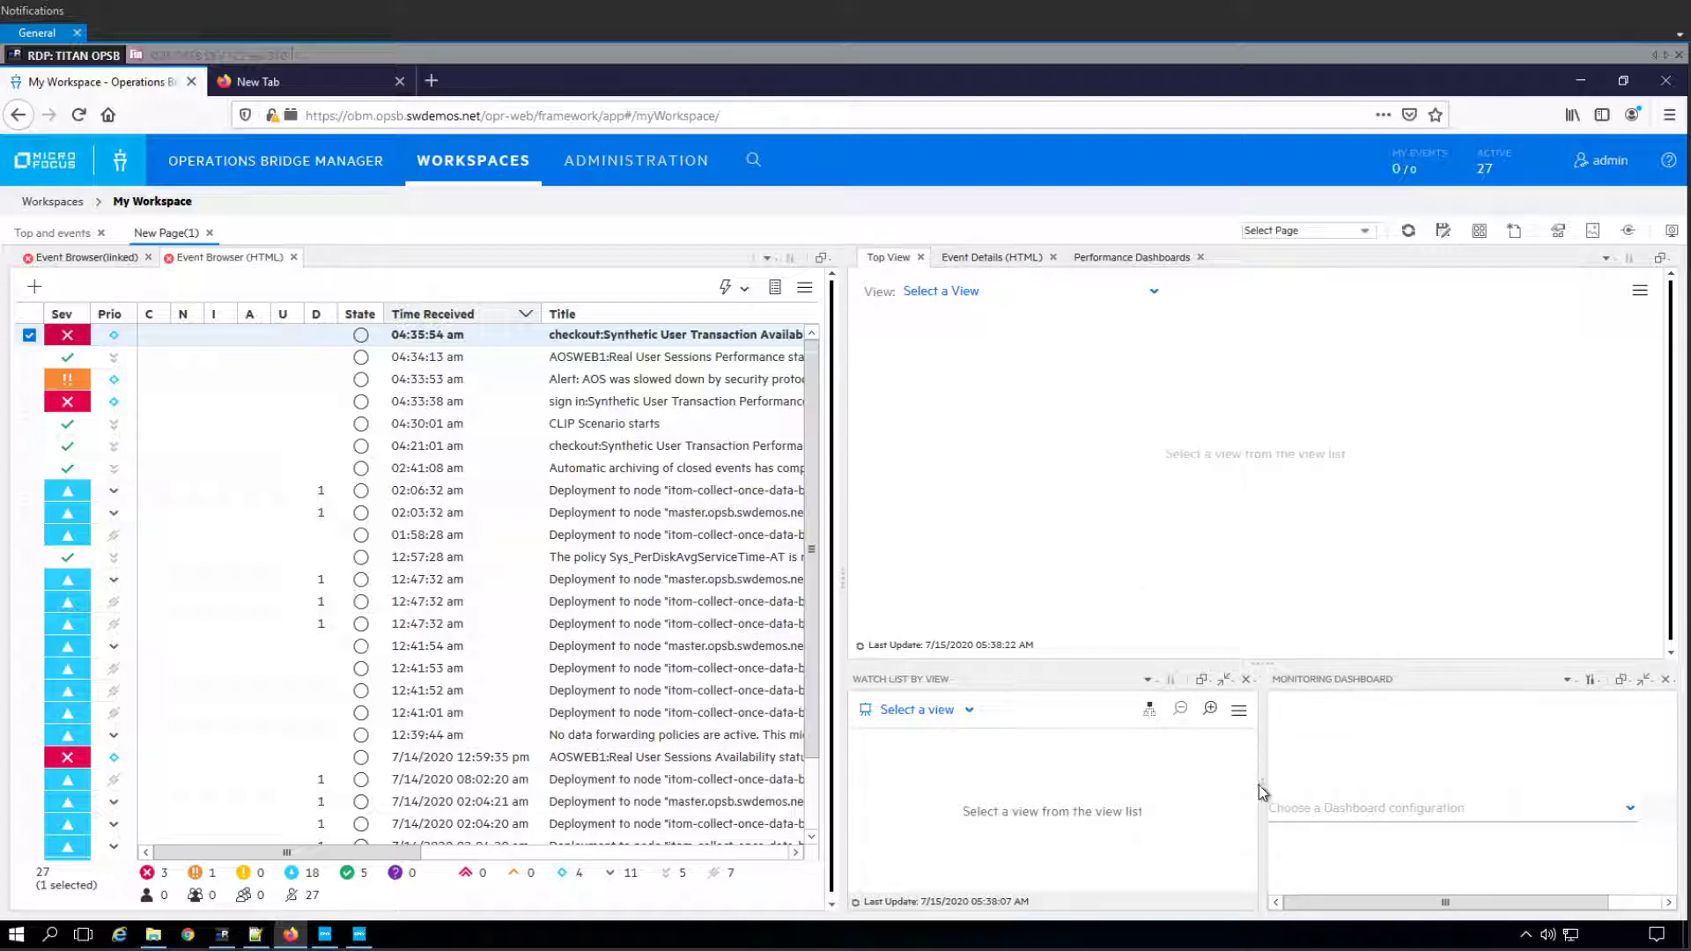
{"action": "left_click", "coordinate": [1245, 679]}
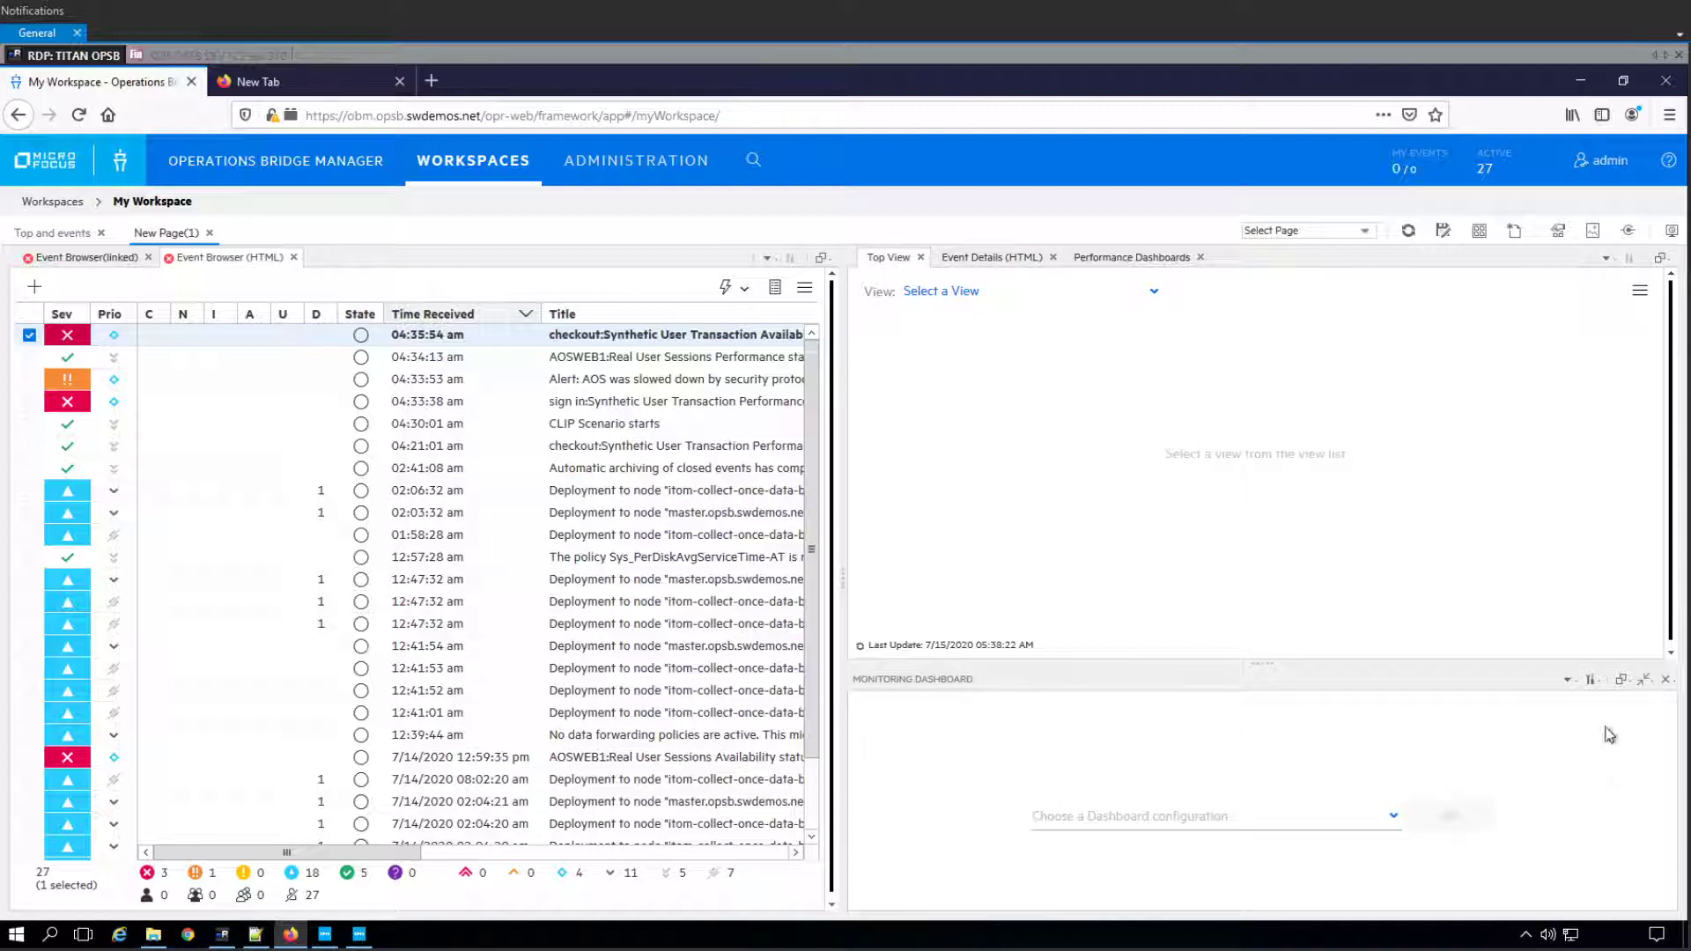
{"action": "left_click", "coordinate": [1665, 681]}
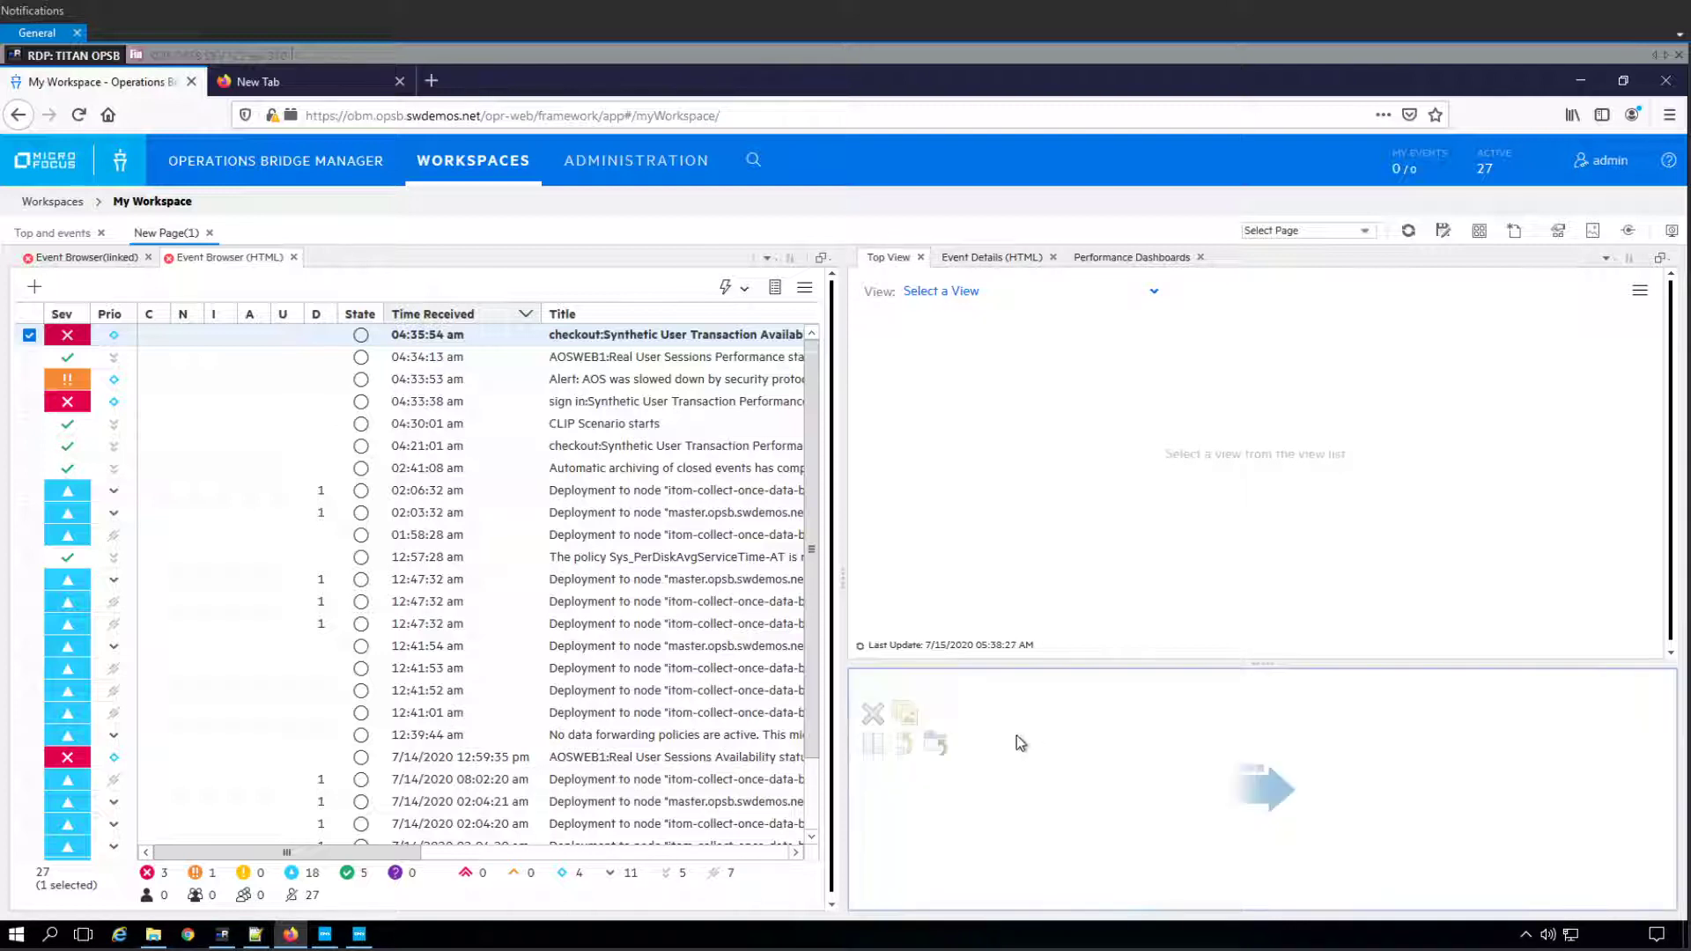
{"action": "left_click", "coordinate": [935, 747]}
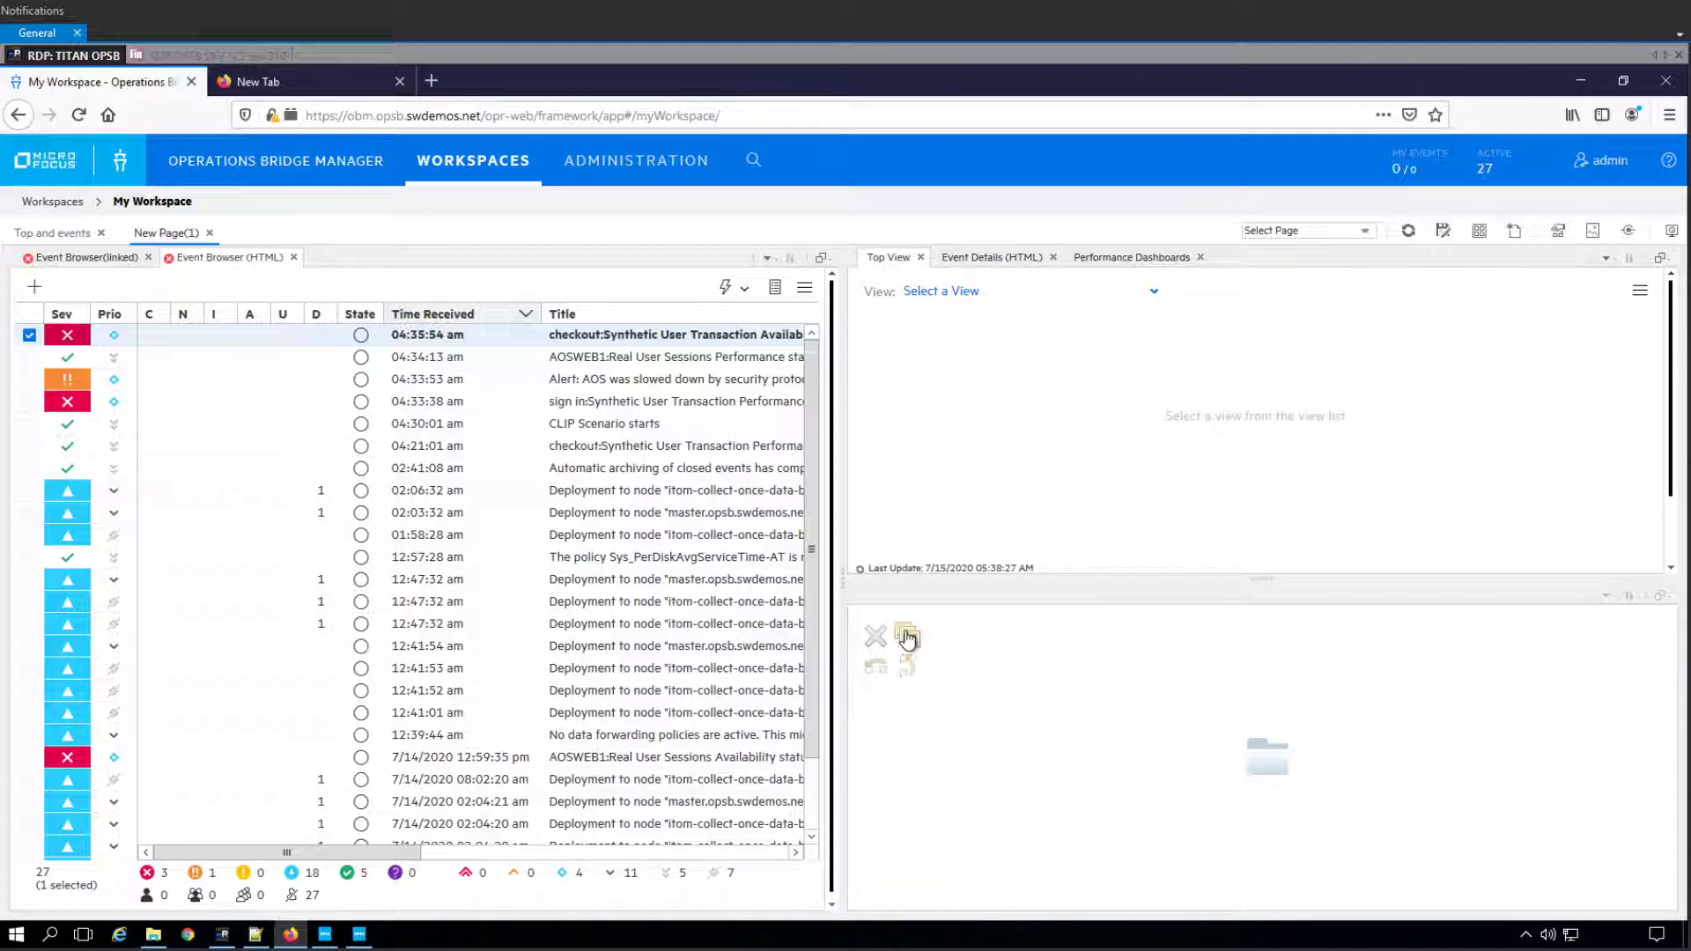
- Add the Monitoring Dashboard component from the Component Gallery to the empty lower-right area, searching for "monit"
{"action": "left_click", "coordinate": [914, 640]}
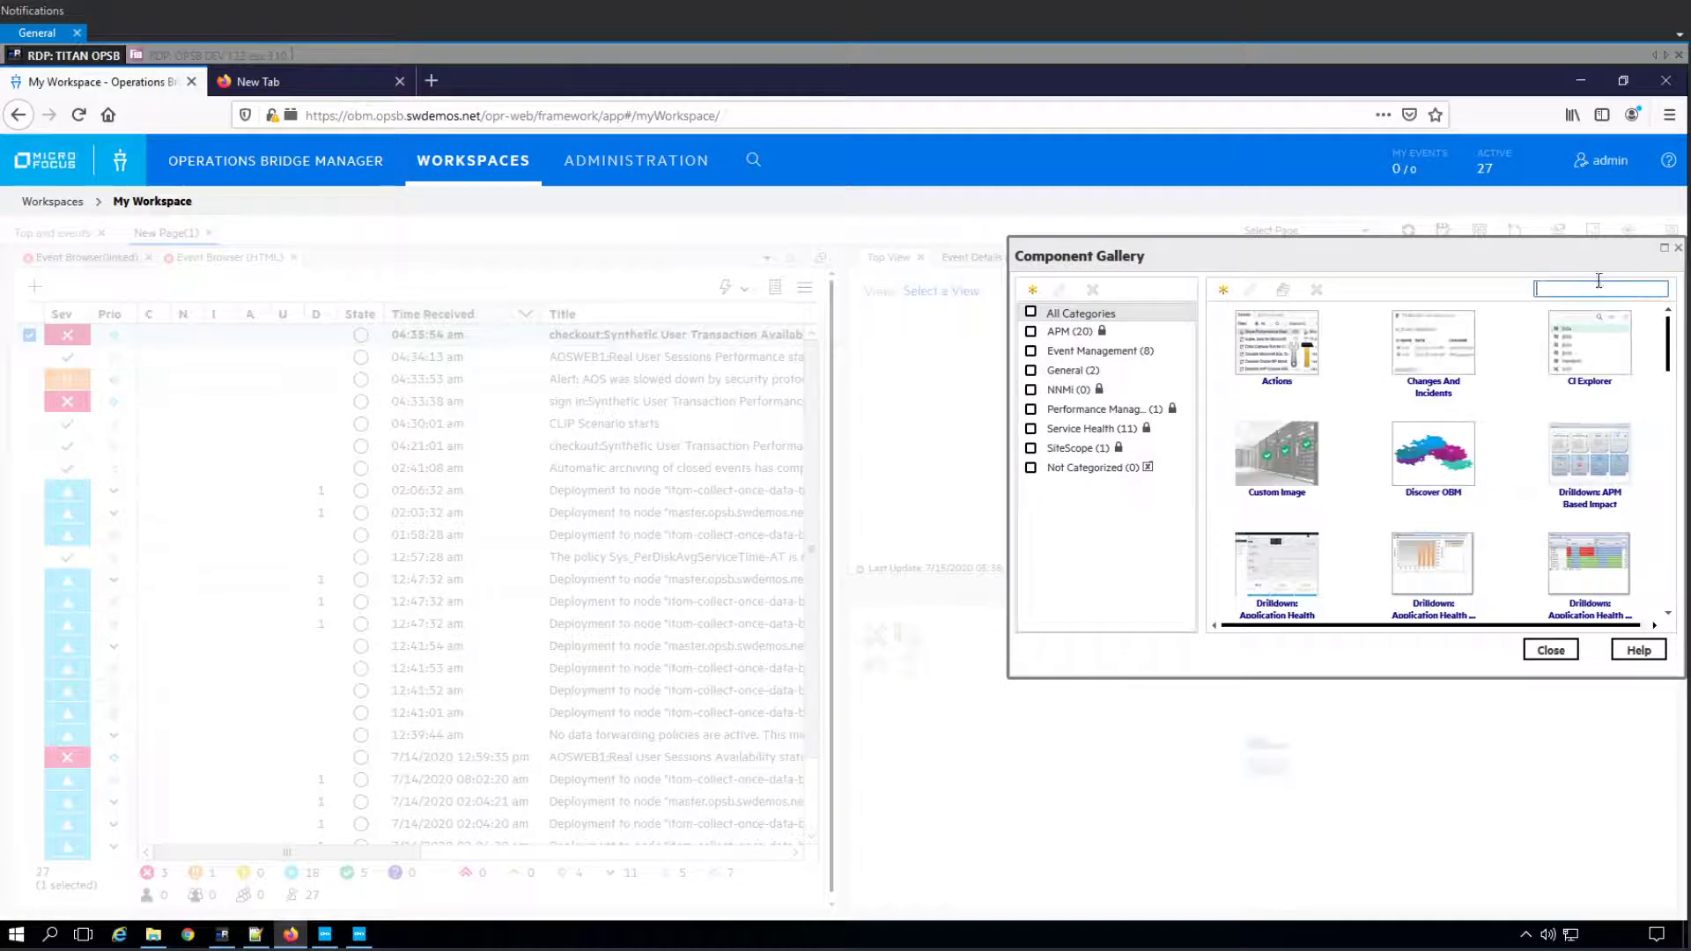
{"action": "left_click", "coordinate": [1600, 287]}
{"action": "type", "text": "monit"}
{"action": "double_click", "coordinate": [1293, 353]}
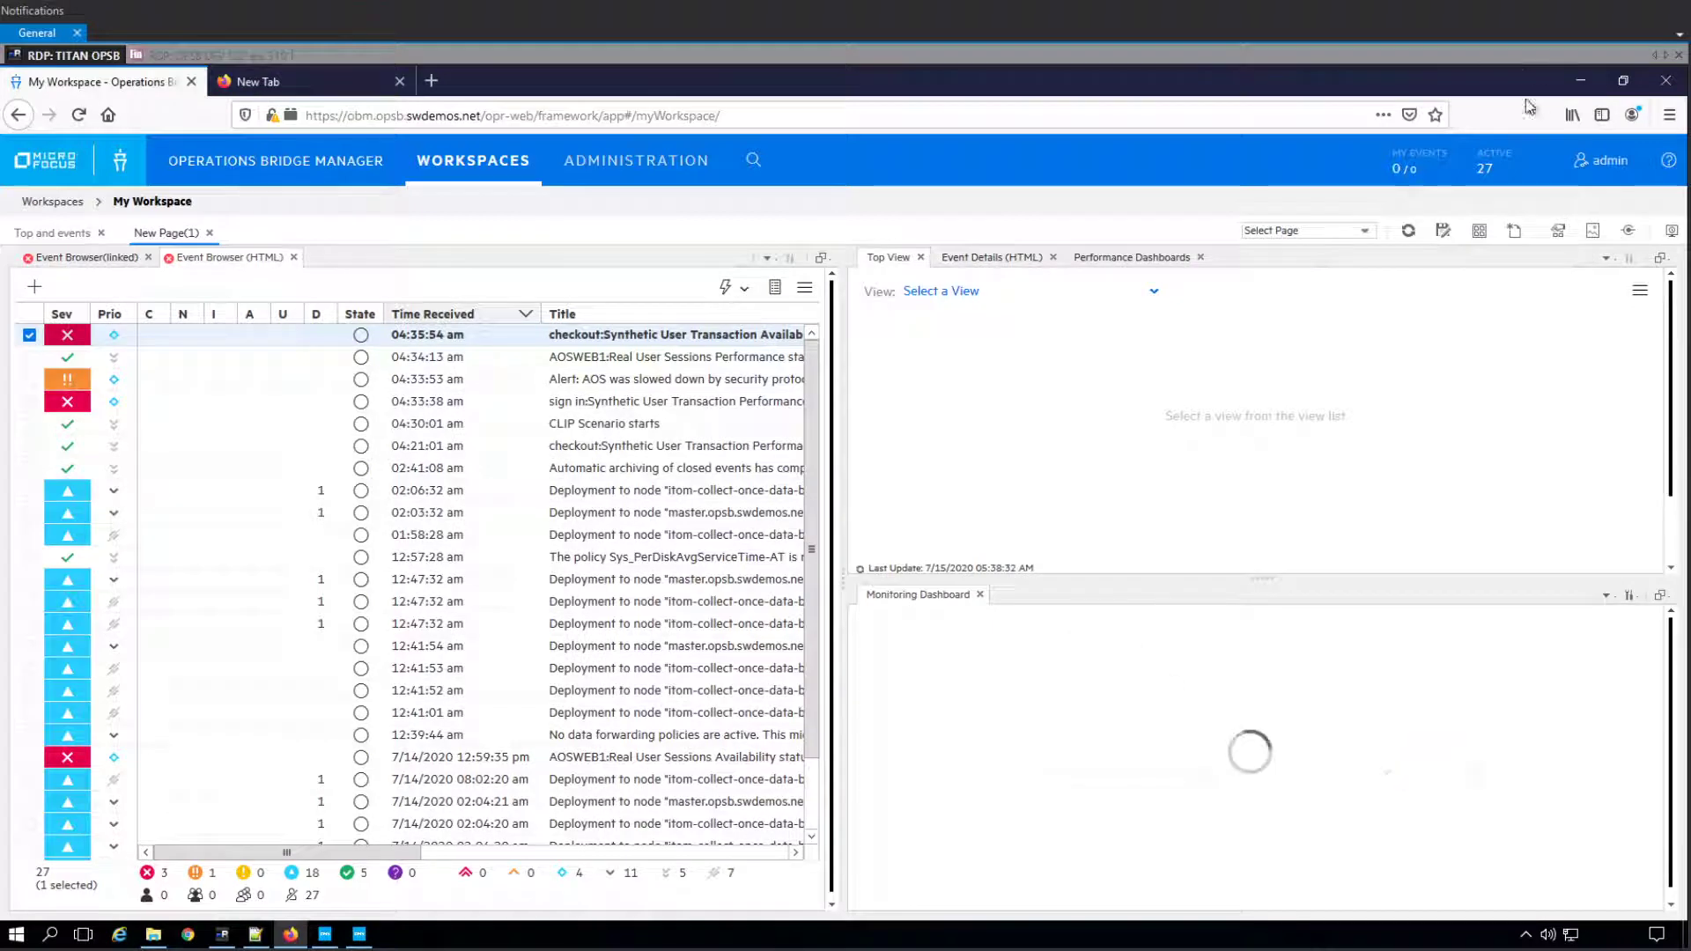
- Add the Watch List By View component as a tab beside the Monitoring Dashboard, searching the Component Gallery for "watch"
{"action": "left_click", "coordinate": [1592, 231]}
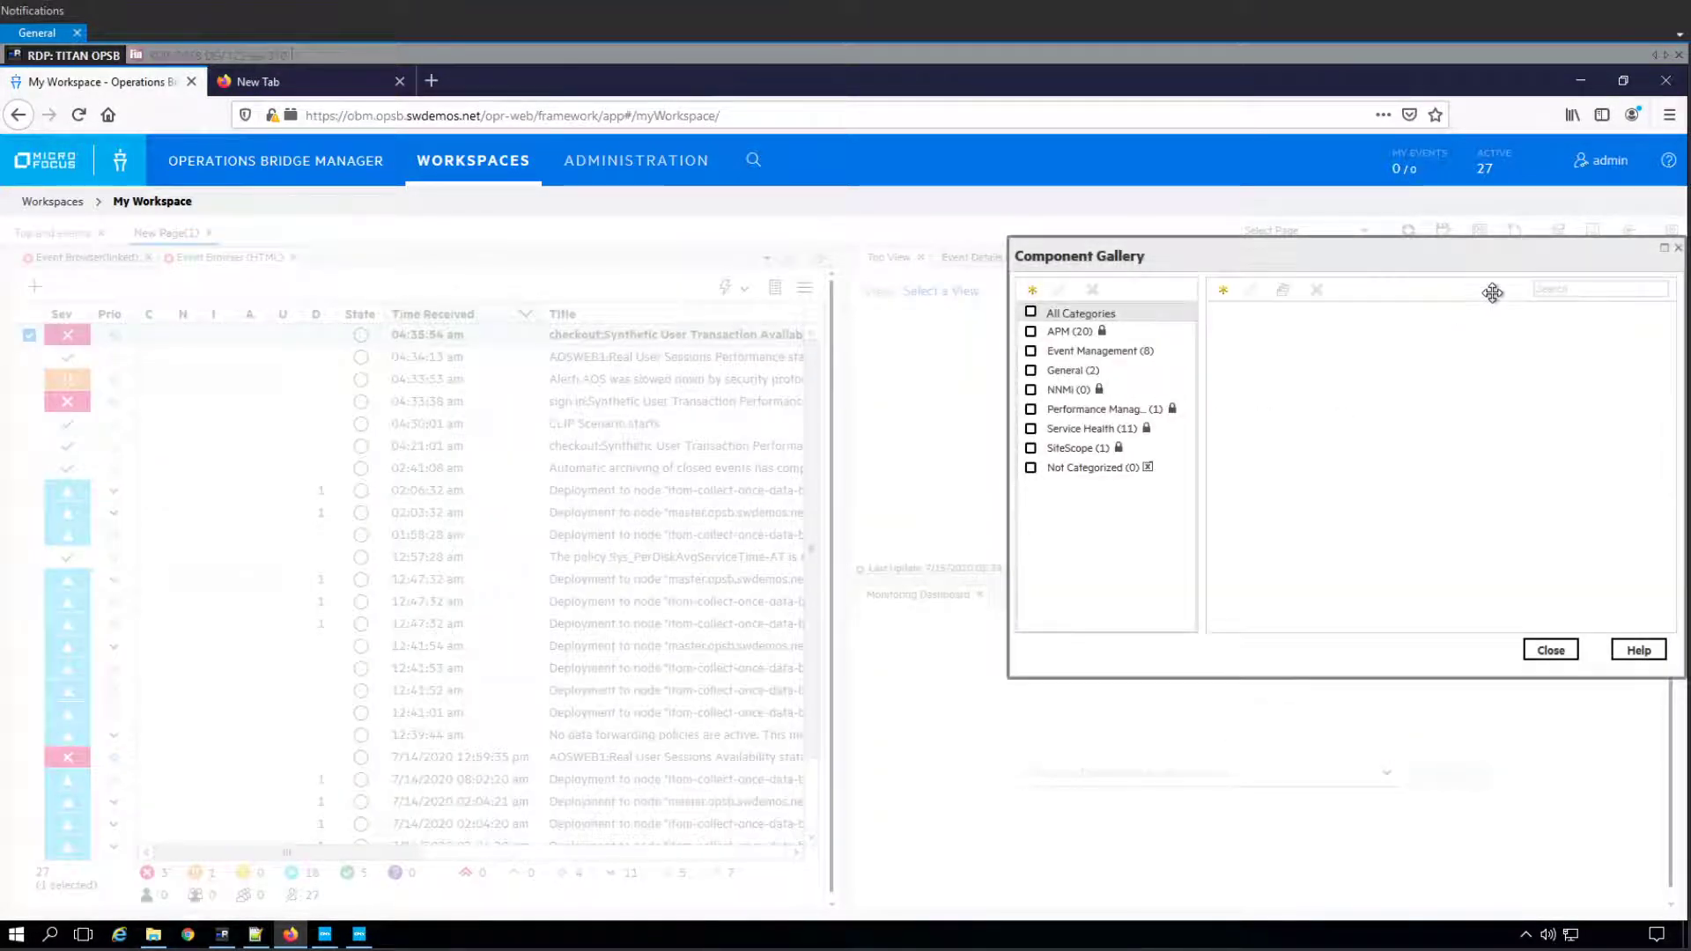
{"action": "left_click", "coordinate": [1563, 289]}
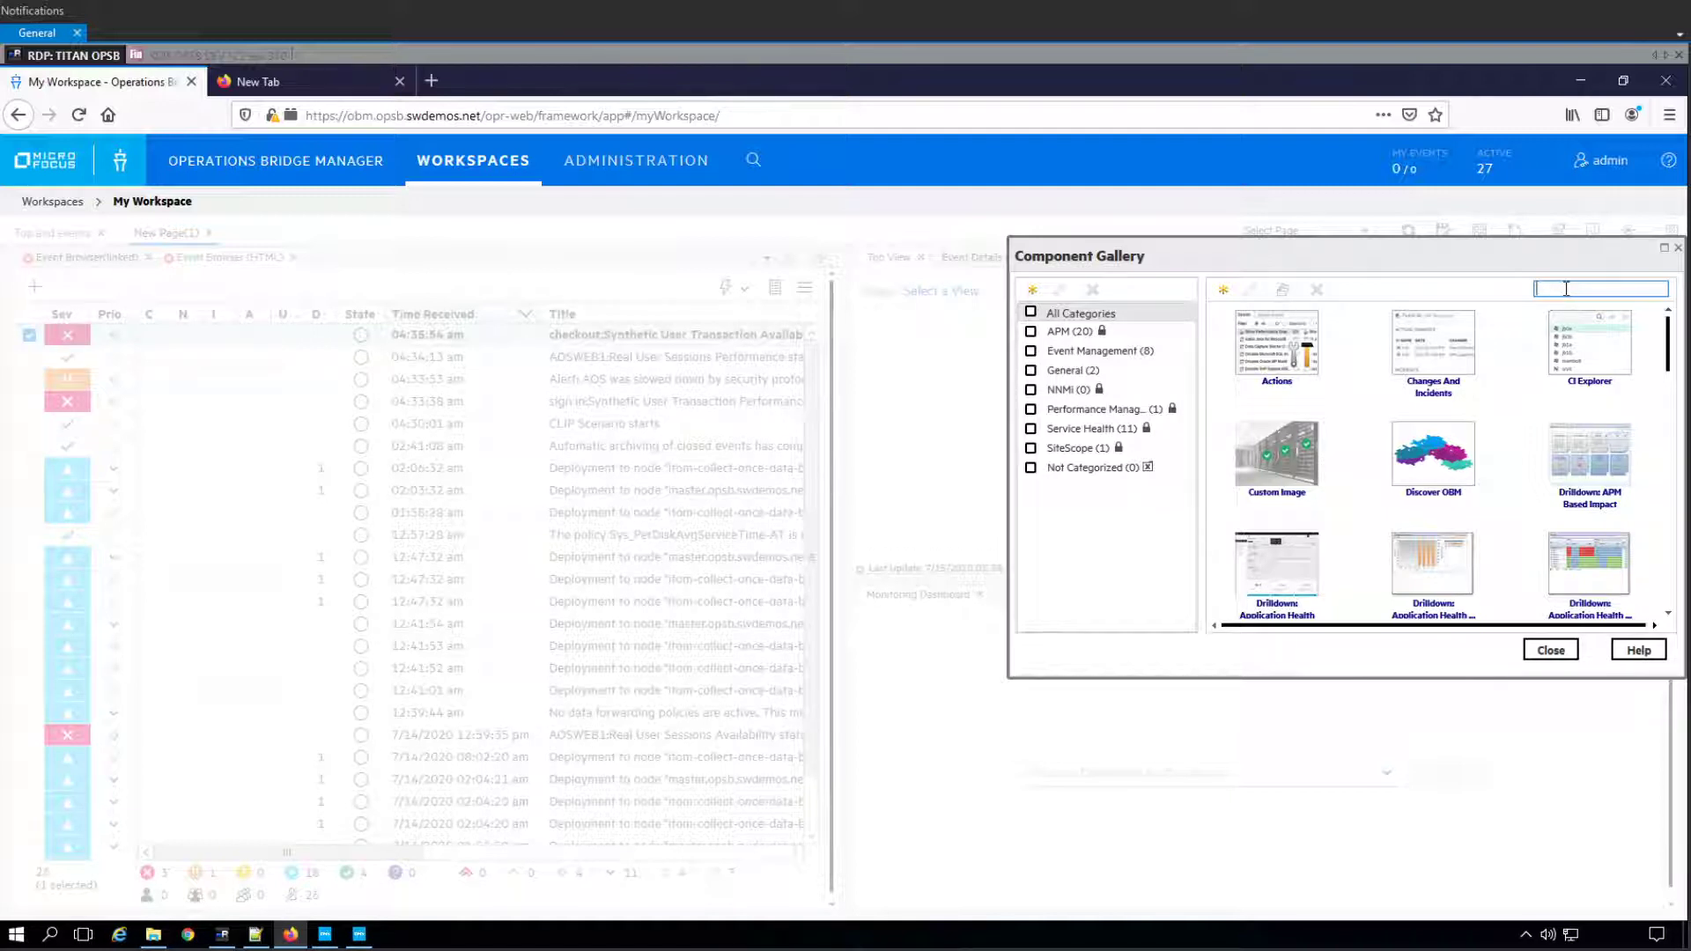
{"action": "type", "text": "ch"}
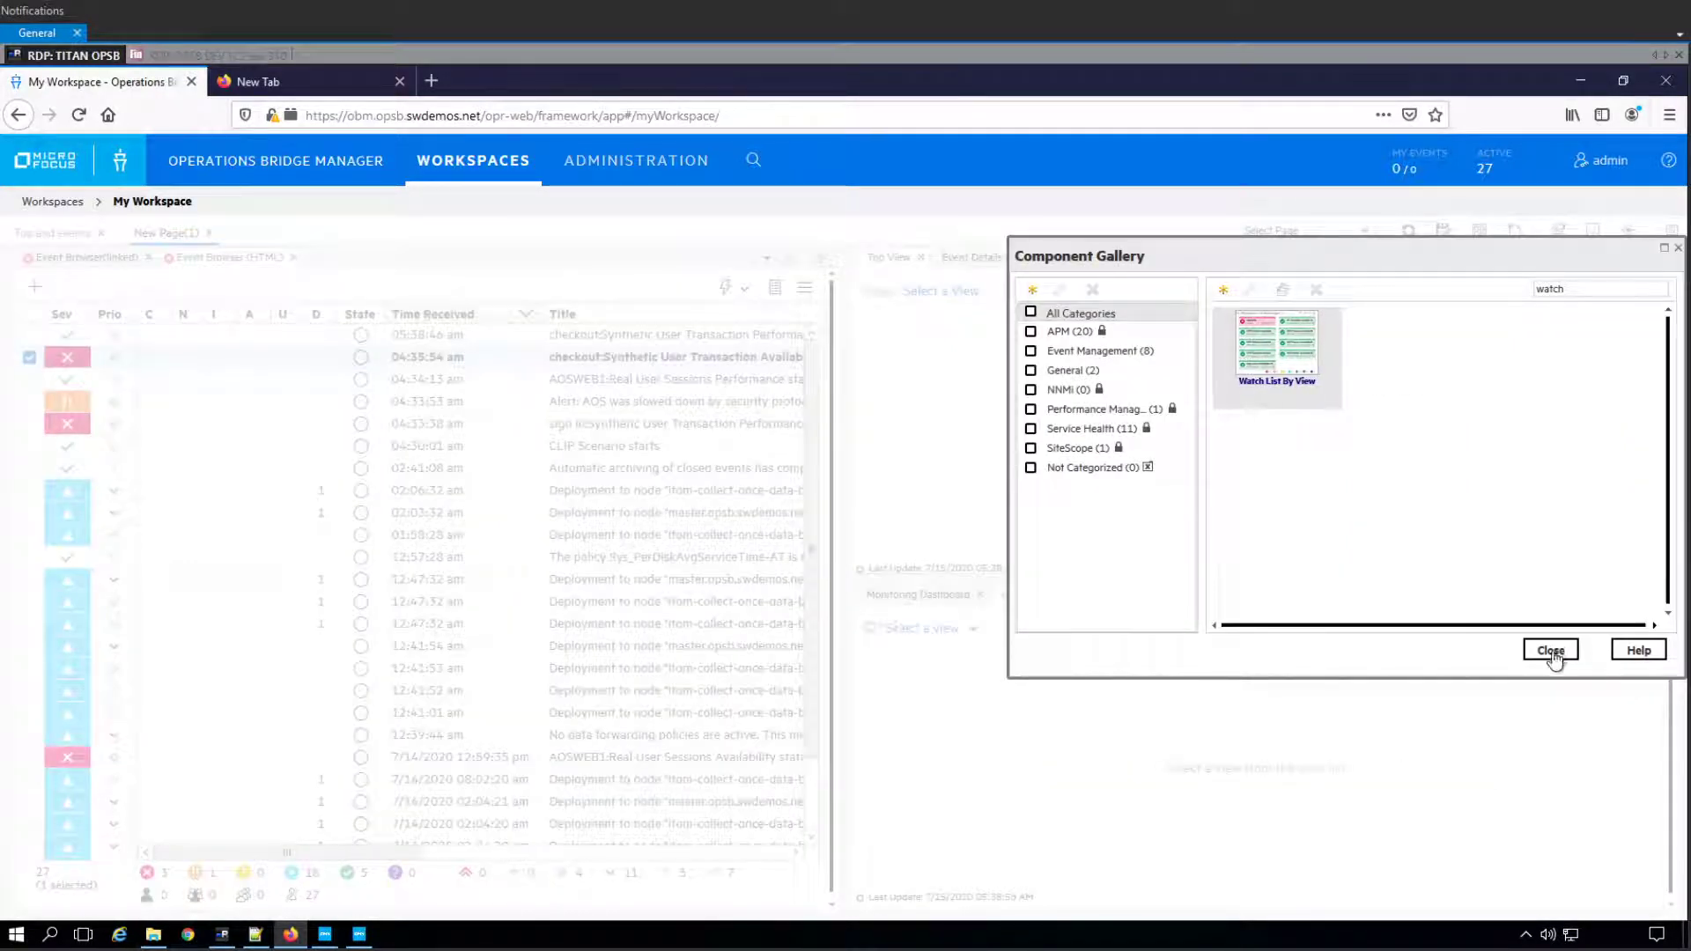
{"action": "left_click", "coordinate": [1552, 650]}
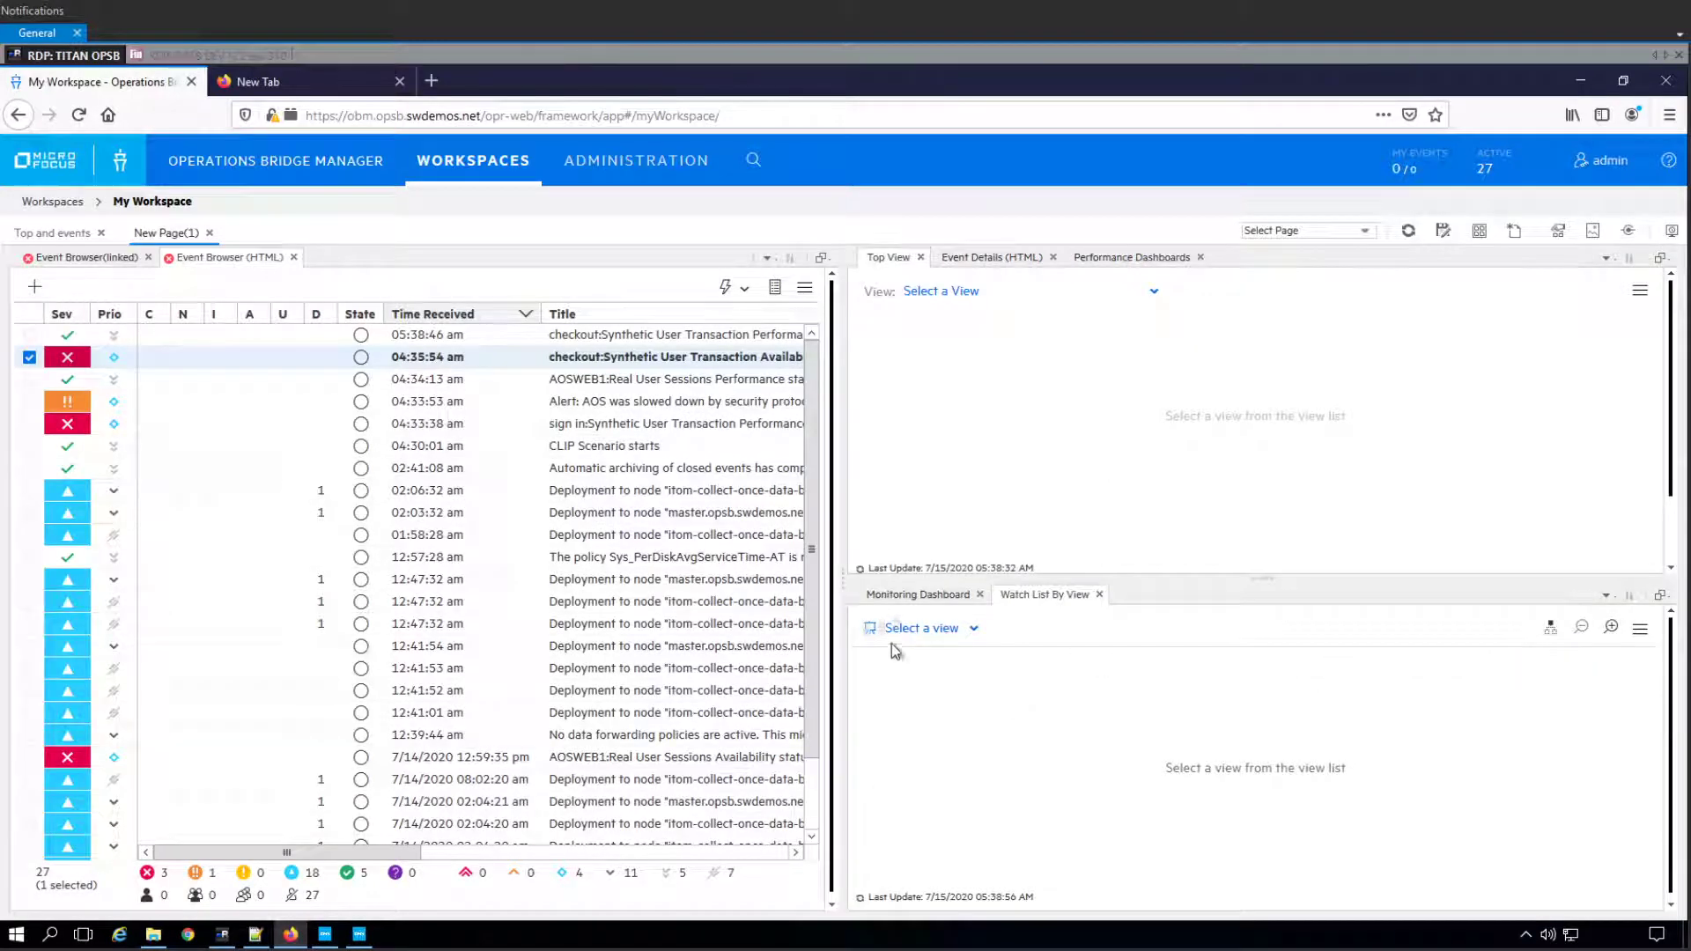
- Look through the Monitoring Dashboard, Event Details (HTML) and Performance Dashboards tabs of the new page
{"action": "left_click", "coordinate": [933, 596]}
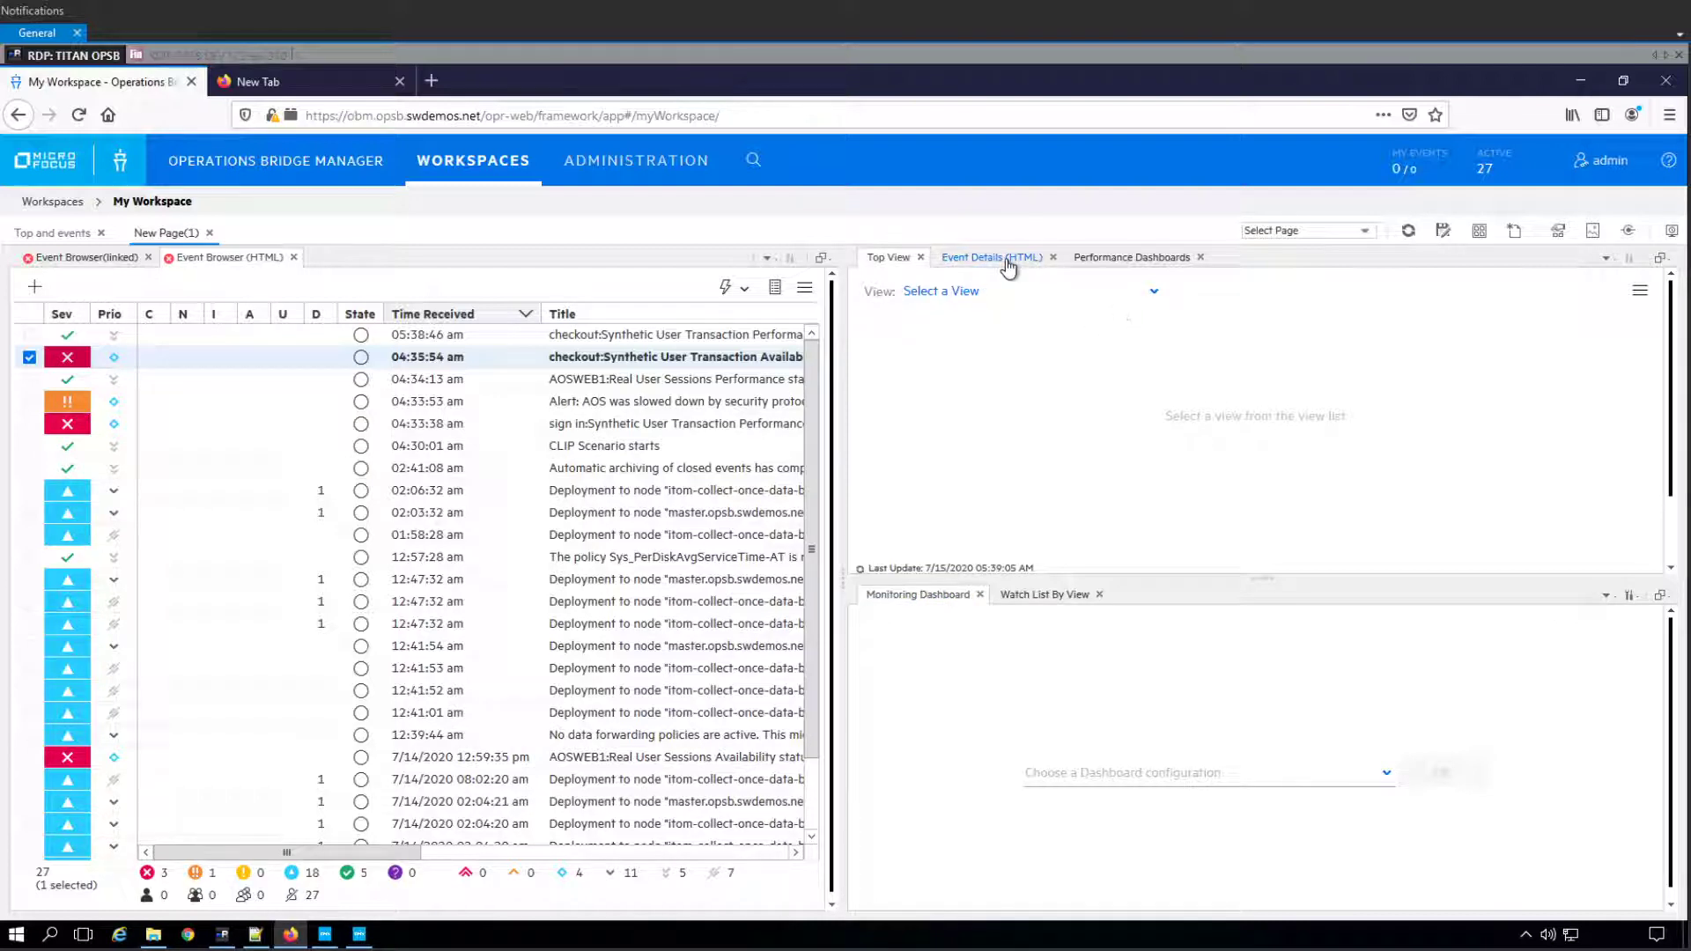
{"action": "left_click", "coordinate": [1009, 264]}
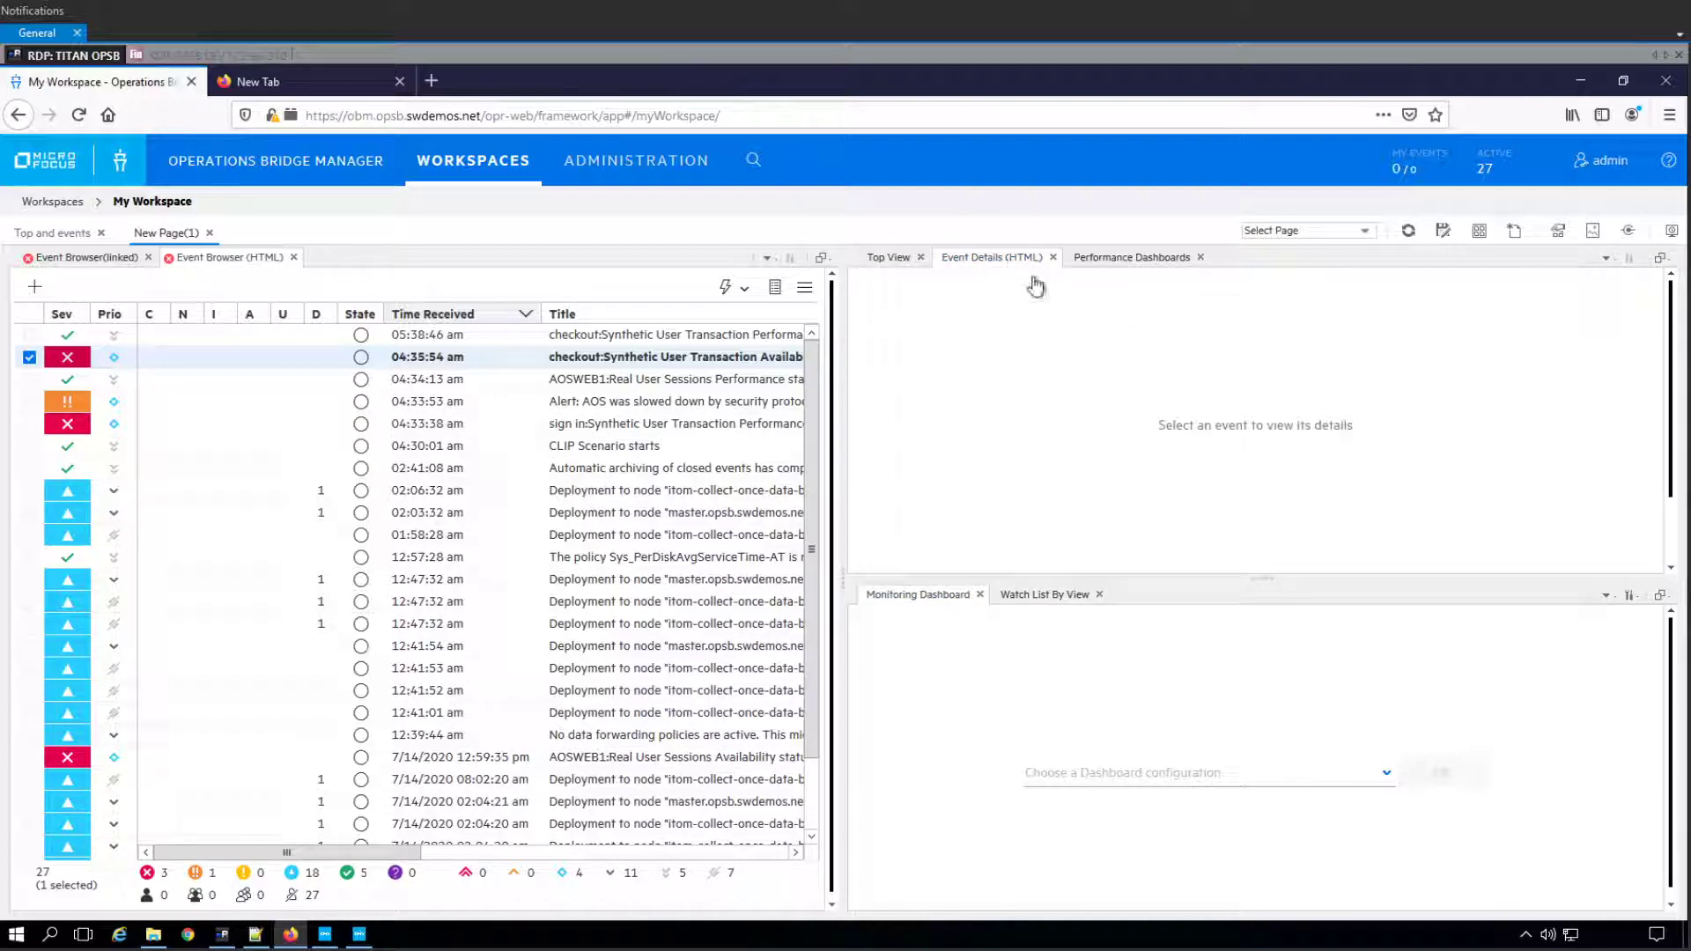
{"action": "left_click", "coordinate": [1142, 264]}
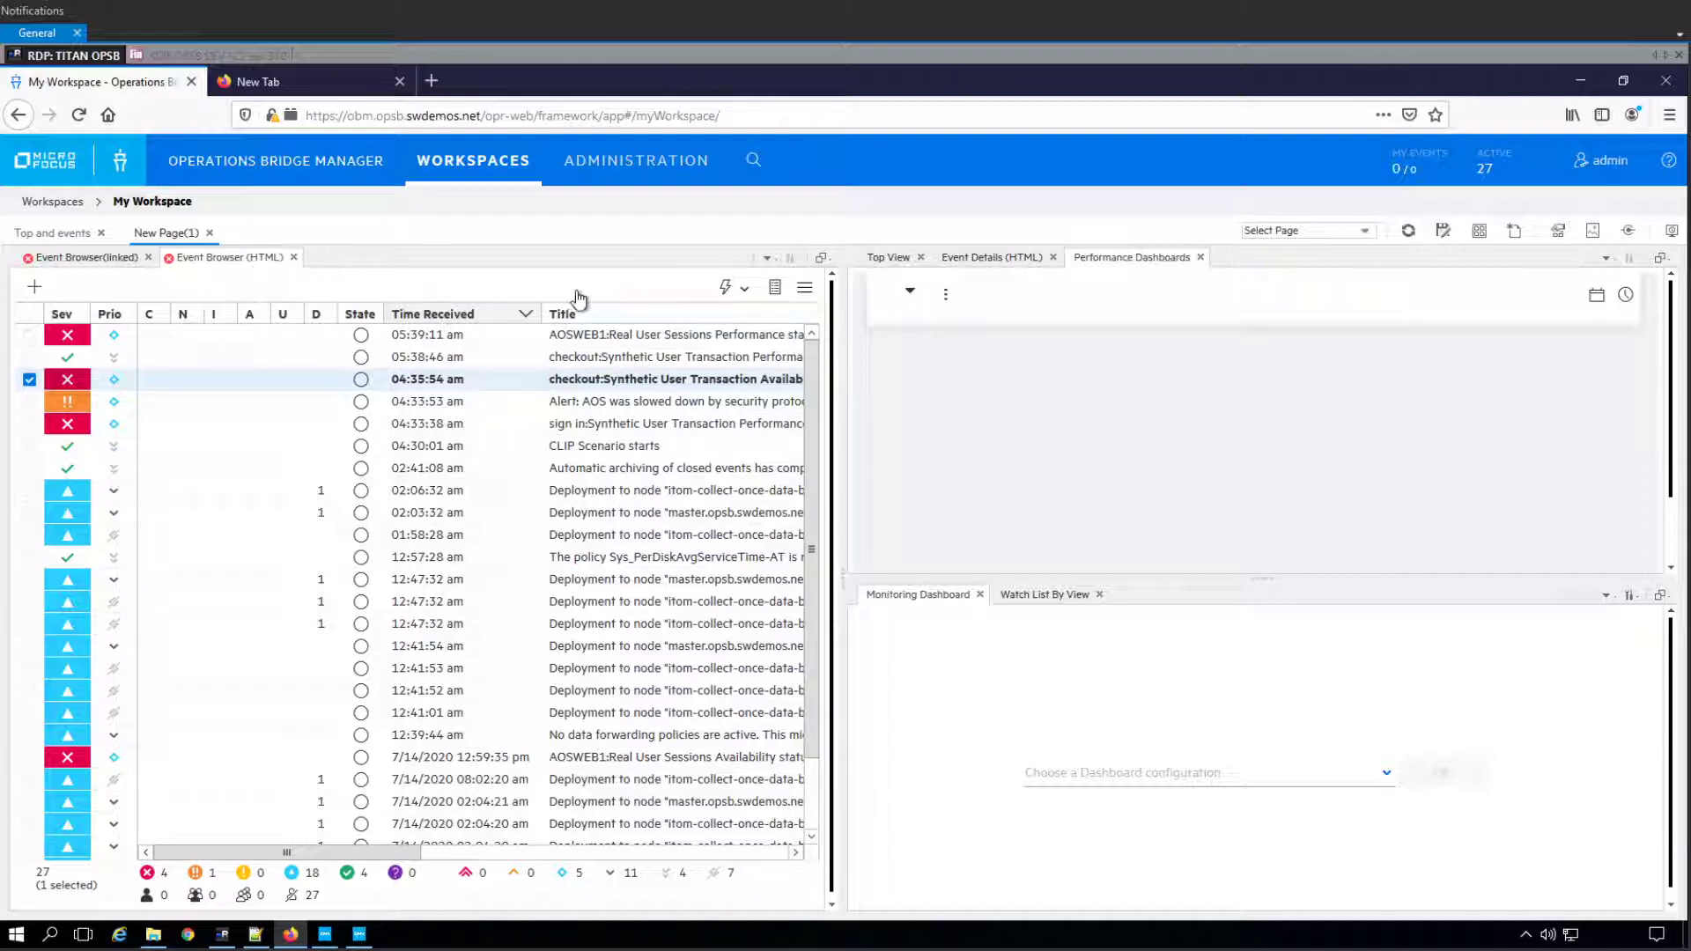
- Rename the Event Browser (HTML) component to "Event Browser (unlinked)" in its preferences
{"action": "left_click", "coordinate": [767, 260]}
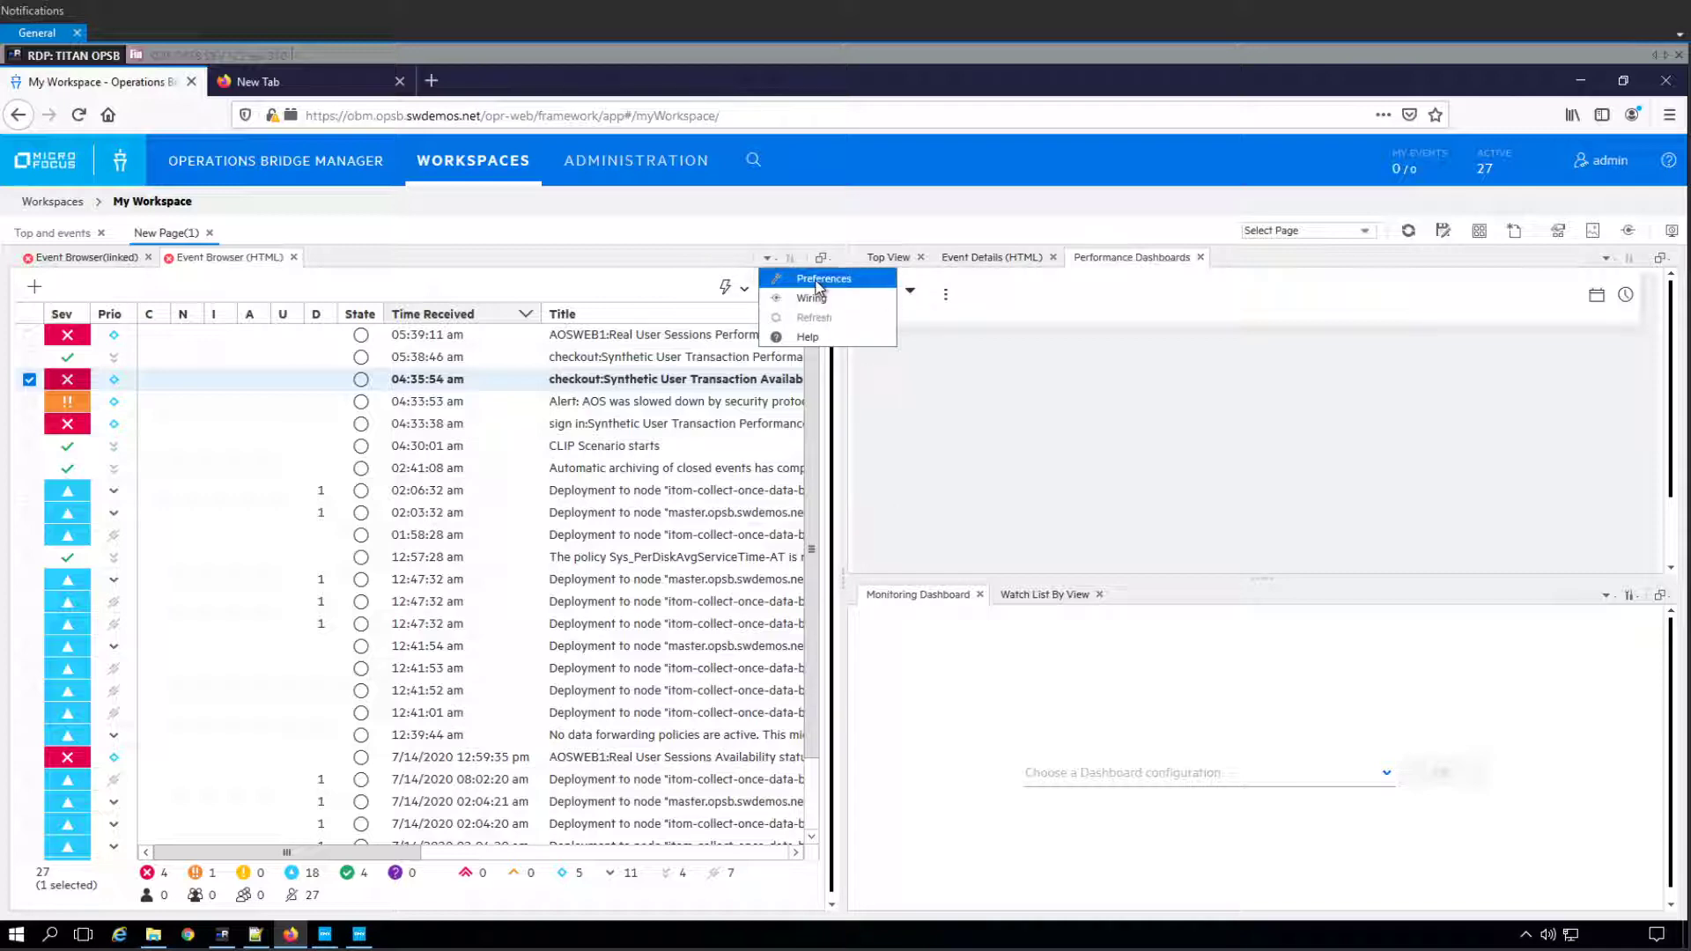
{"action": "left_click", "coordinate": [818, 279]}
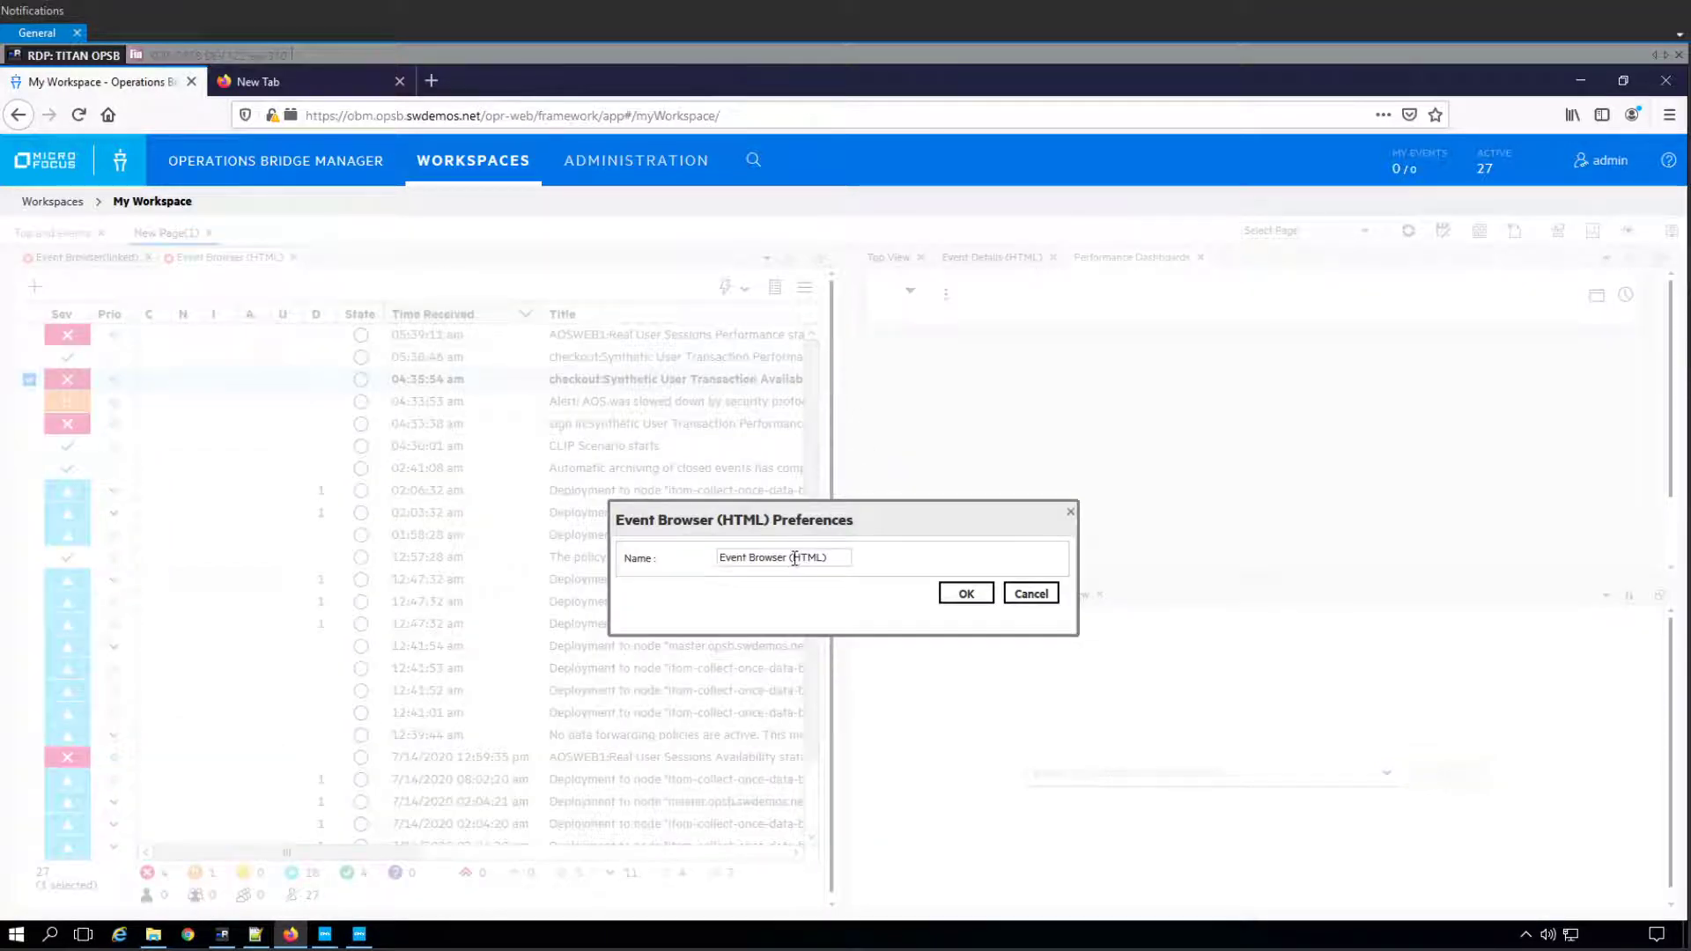
{"action": "double_click", "coordinate": [857, 558]}
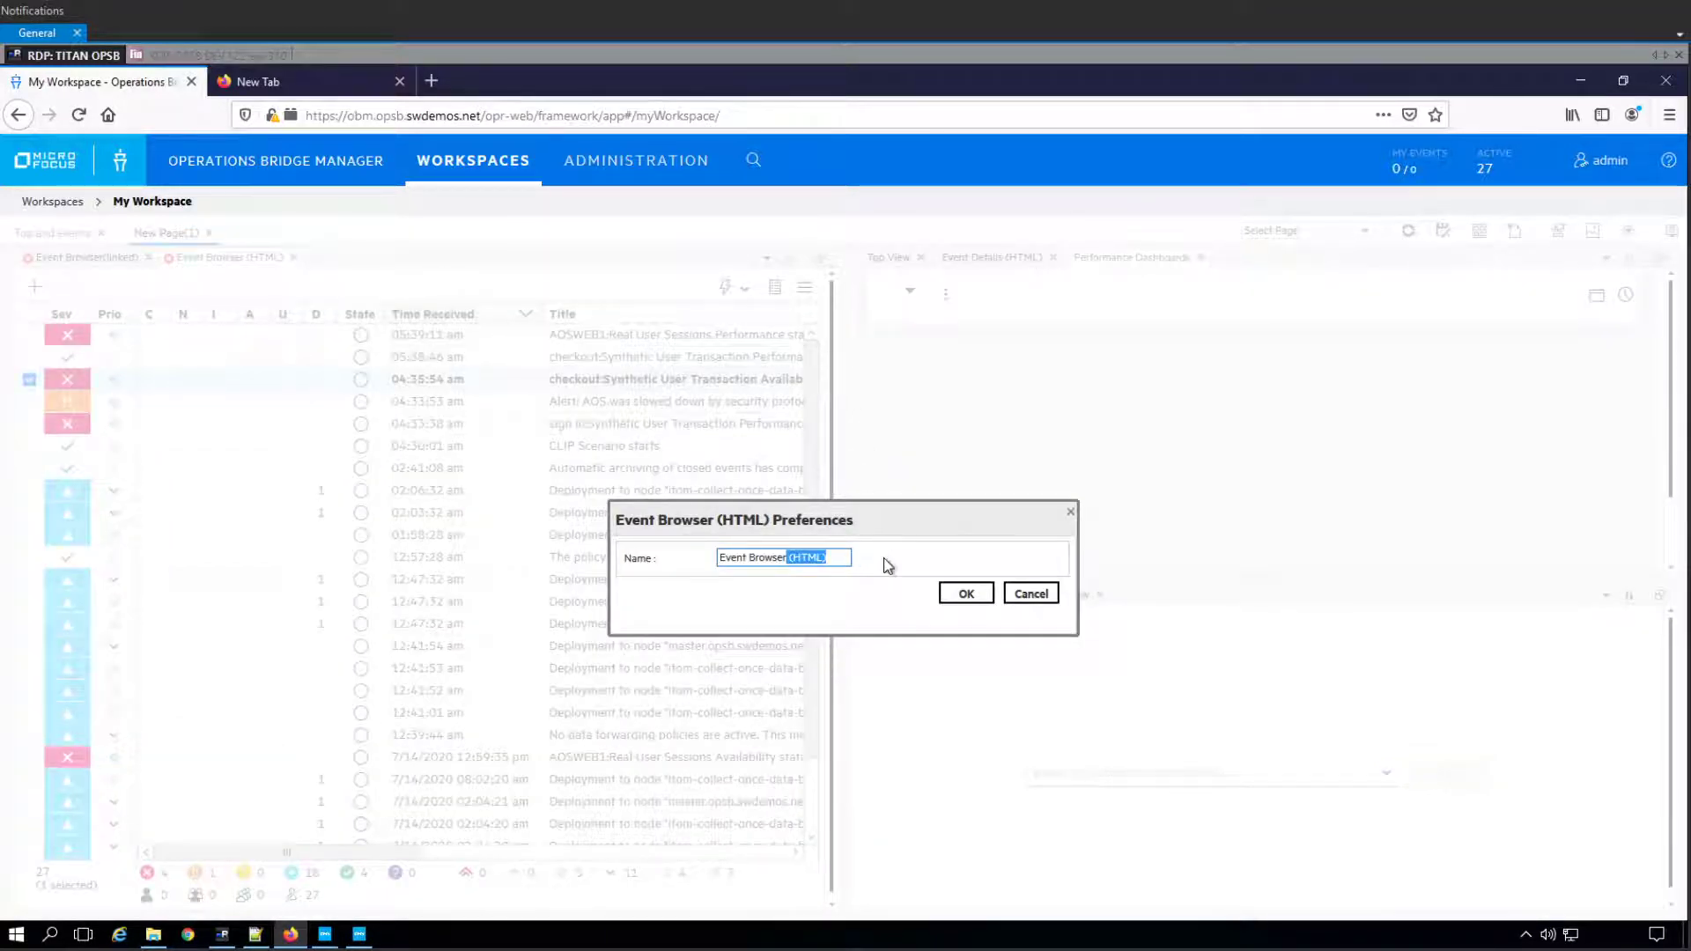
{"action": "key", "text": "BackSpace"}
{"action": "left_click", "coordinate": [960, 597]}
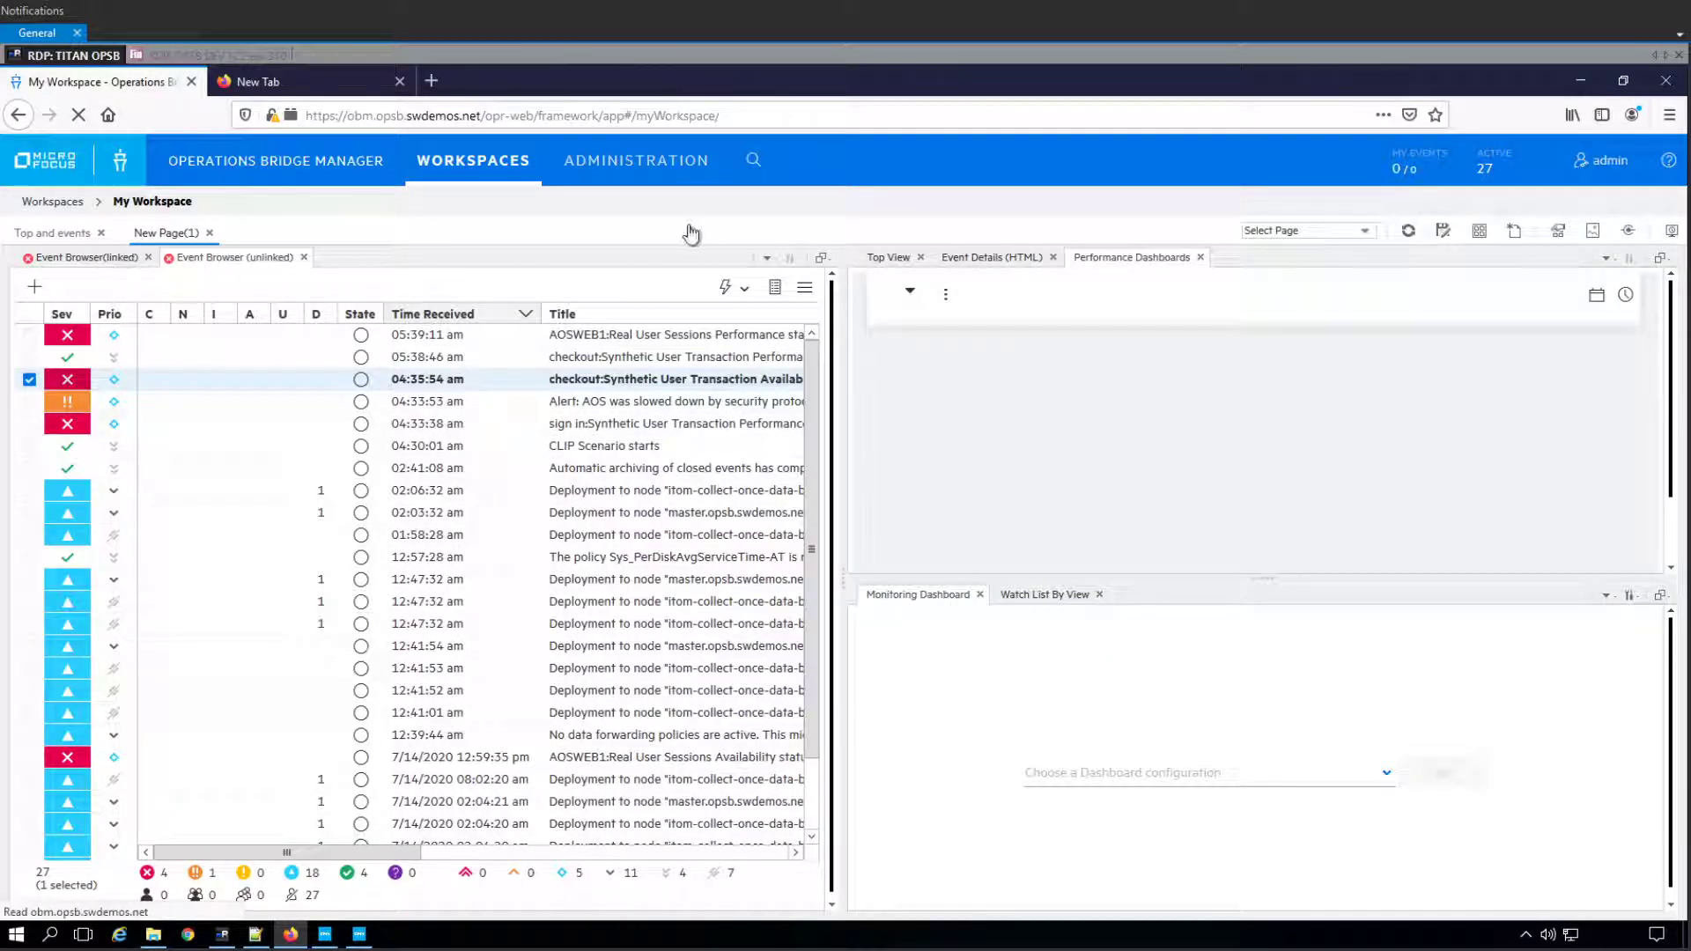
{"action": "left_click", "coordinate": [766, 258]}
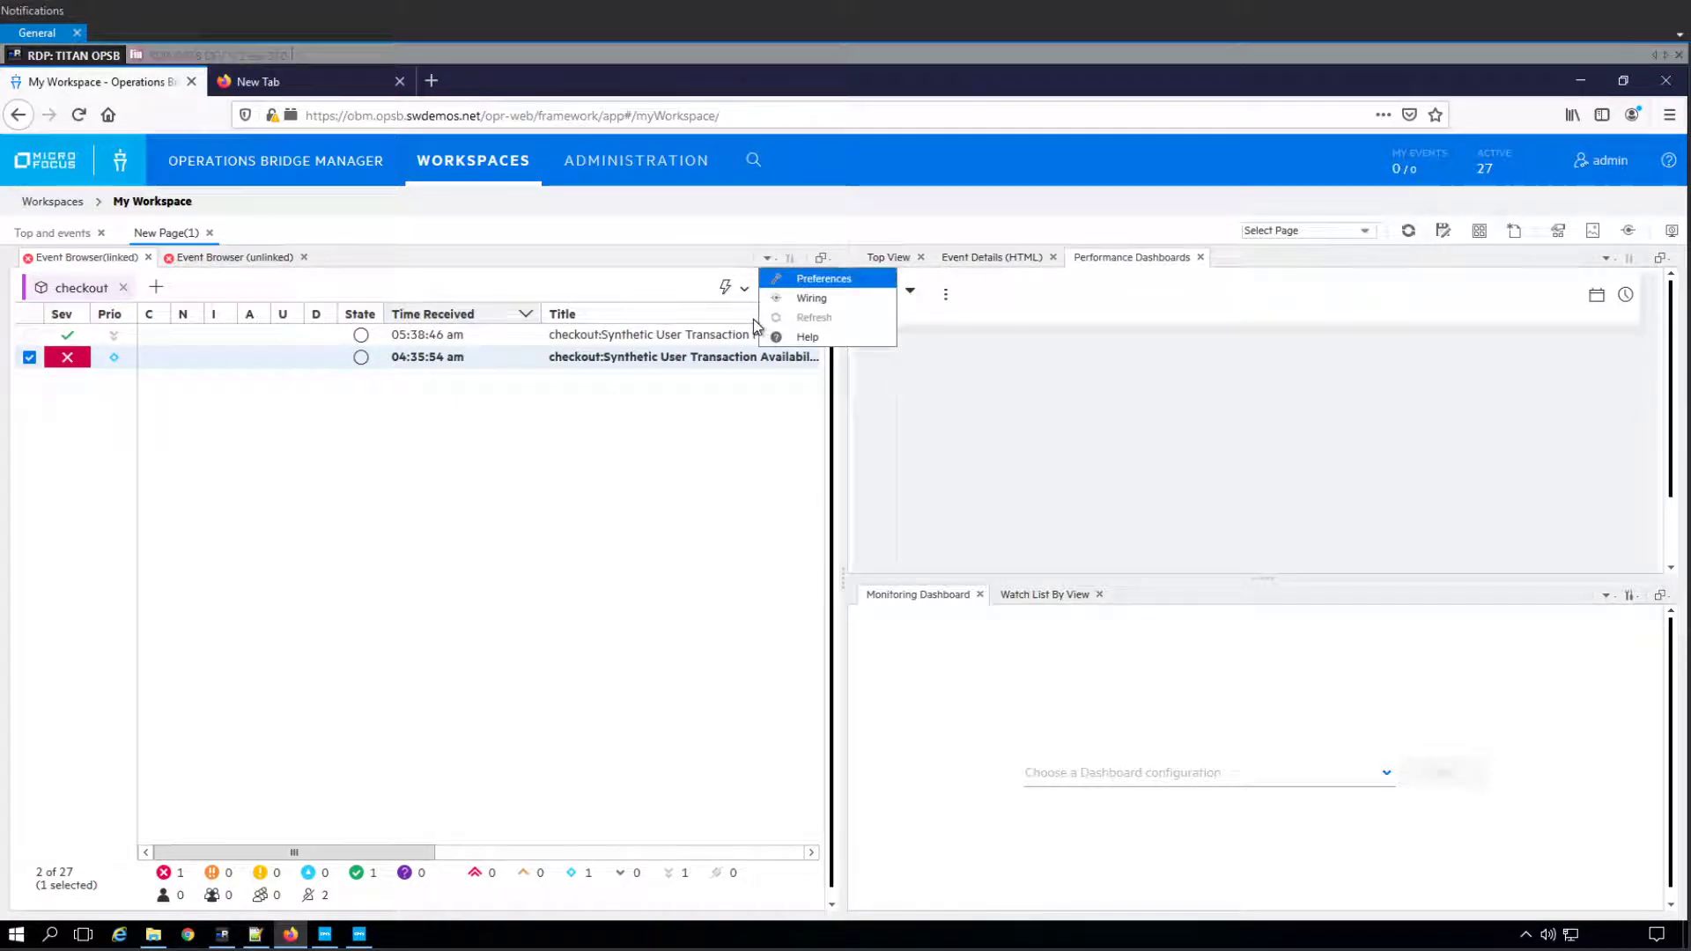
{"action": "left_click", "coordinate": [795, 279]}
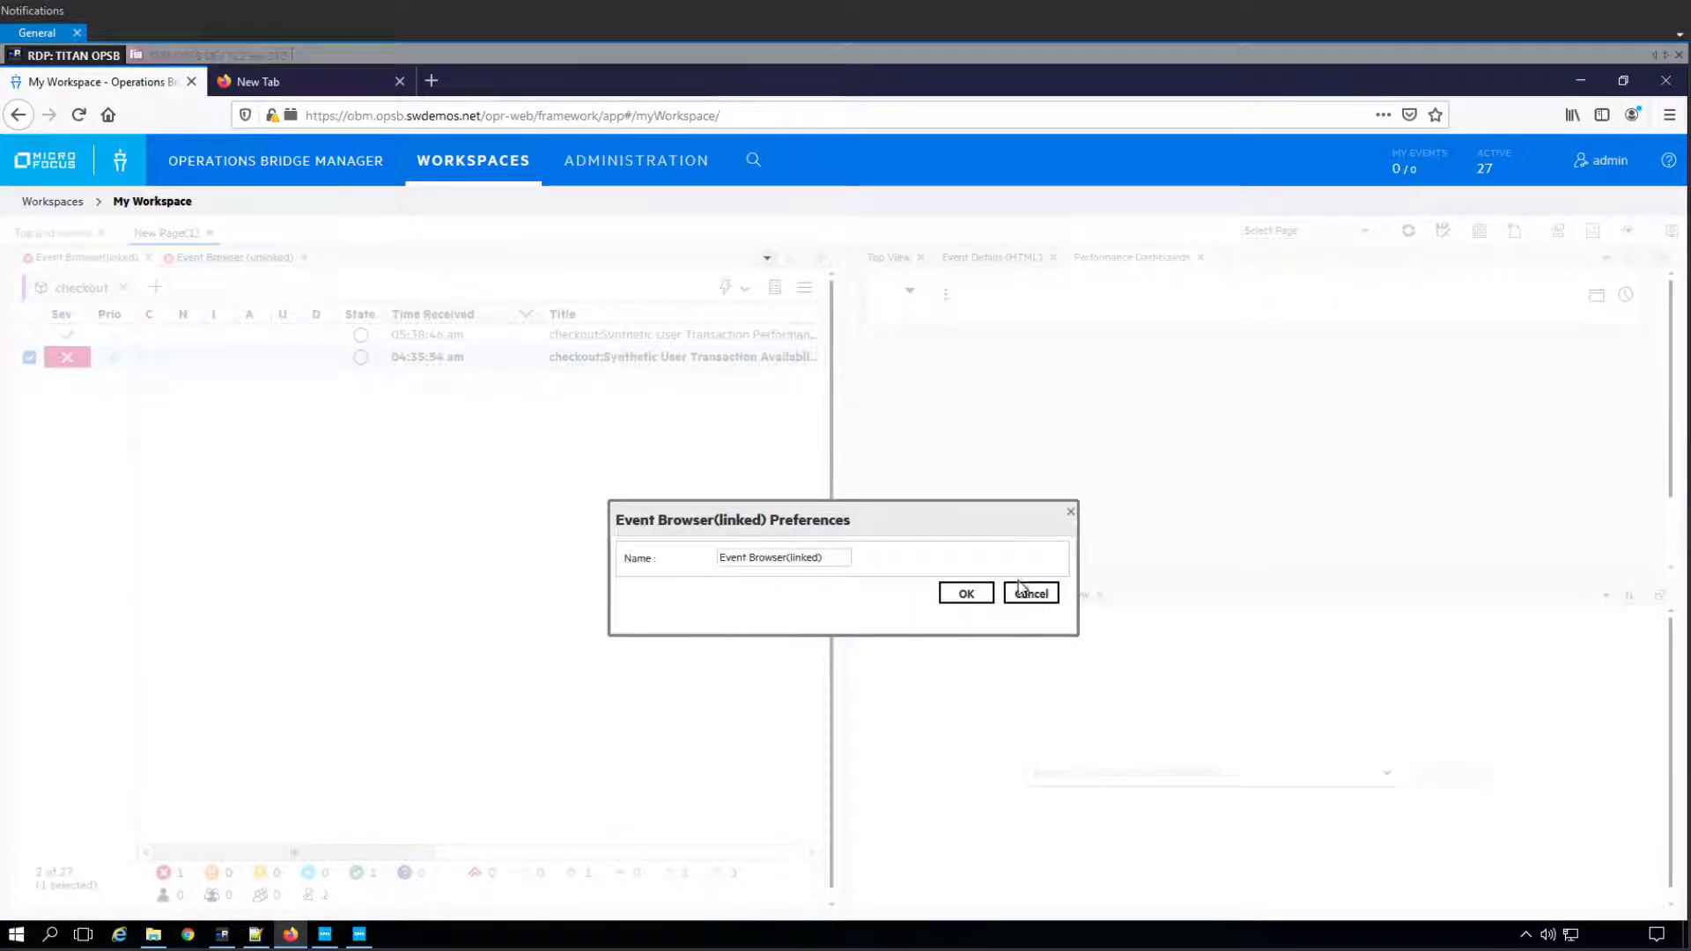
{"action": "left_click", "coordinate": [1030, 594]}
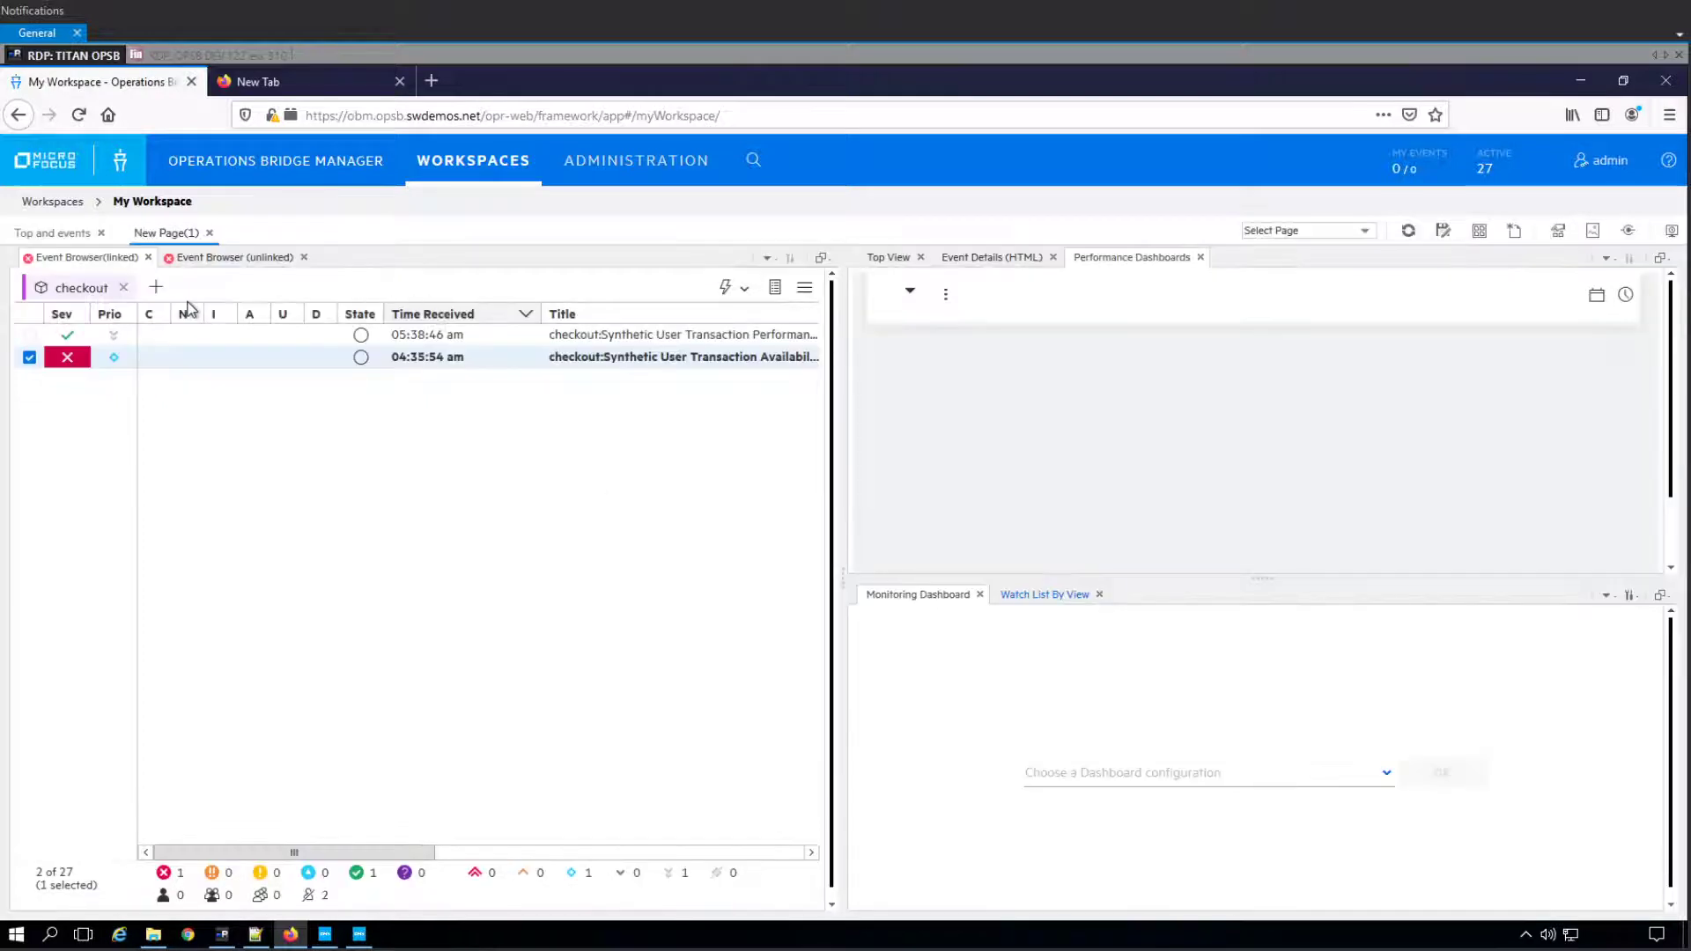
- In the wiring of Event Browser (unlinked), clear the CIChange targets Event Browser(linked), Top View, Performance Dashboards and Watch List By View
{"action": "left_click", "coordinate": [220, 264]}
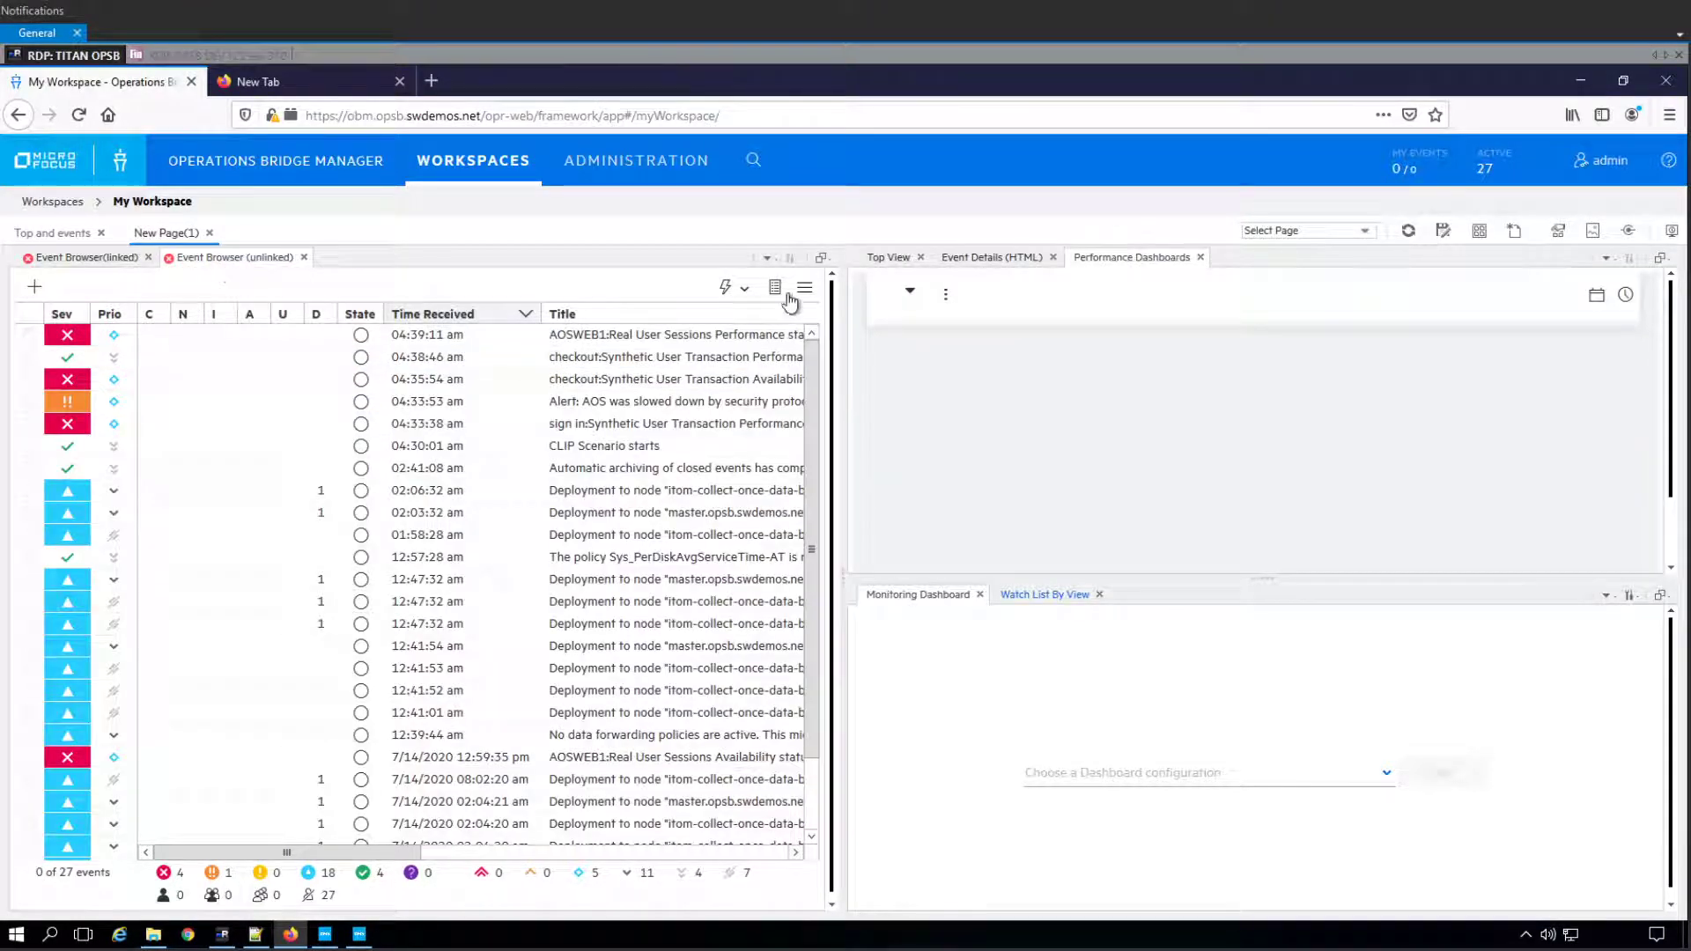
{"action": "left_click", "coordinate": [252, 331]}
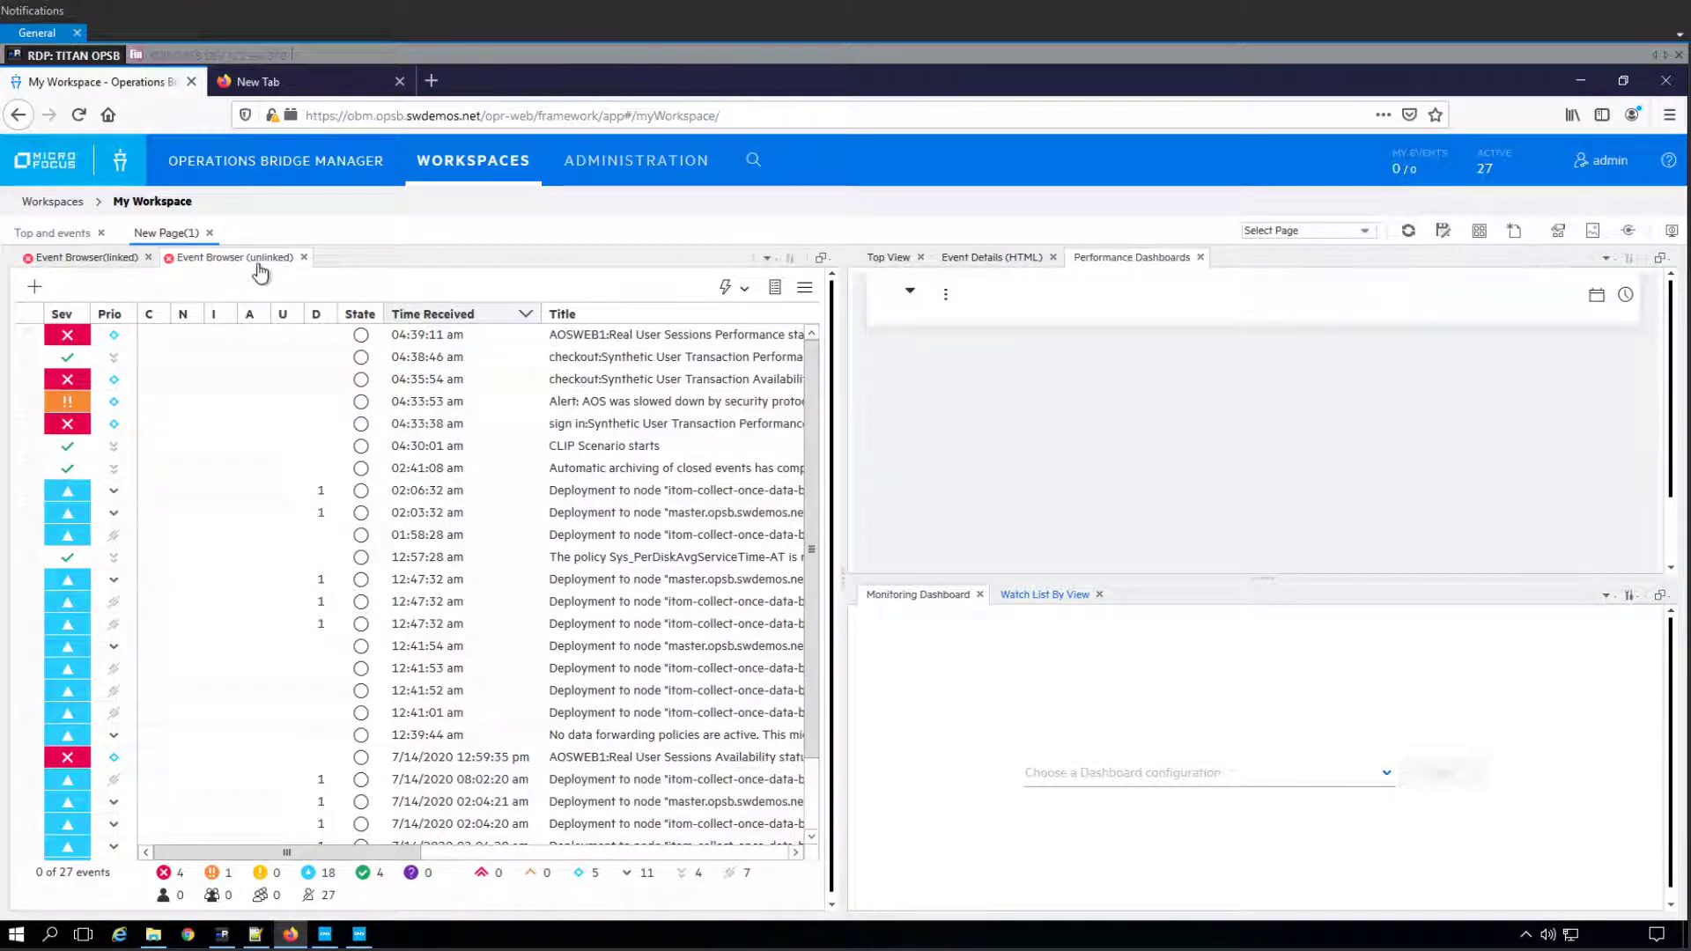
{"action": "left_click", "coordinate": [768, 260]}
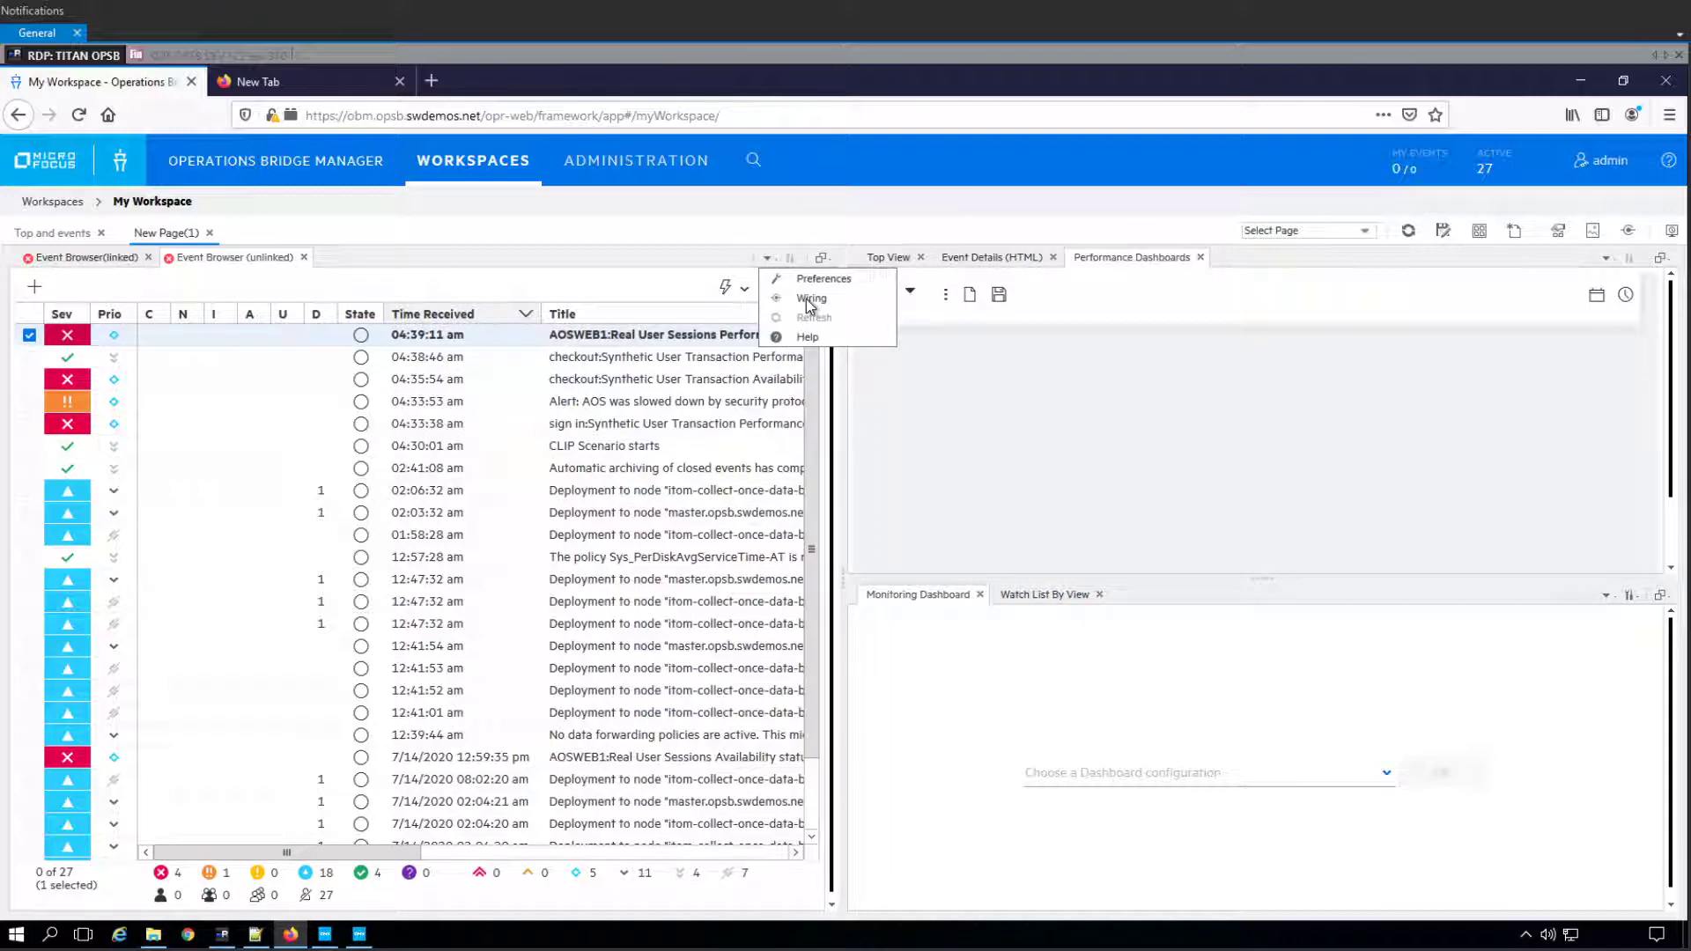
{"action": "left_click", "coordinate": [810, 300]}
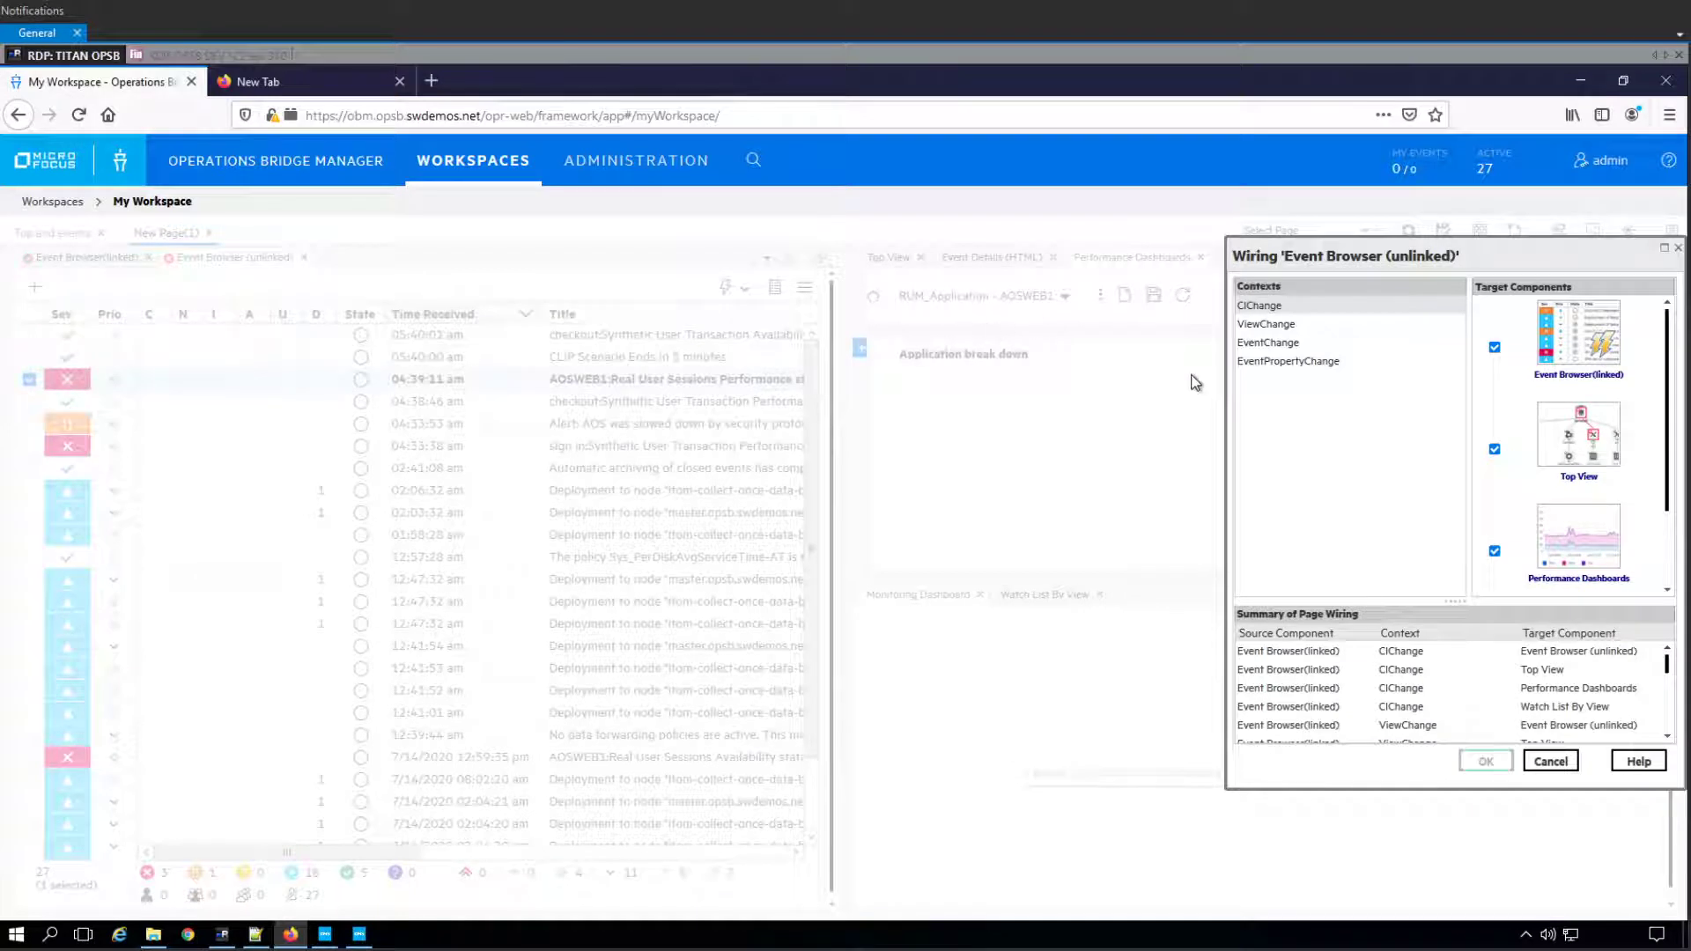
{"action": "left_click", "coordinate": [1494, 348]}
{"action": "left_click", "coordinate": [1494, 450]}
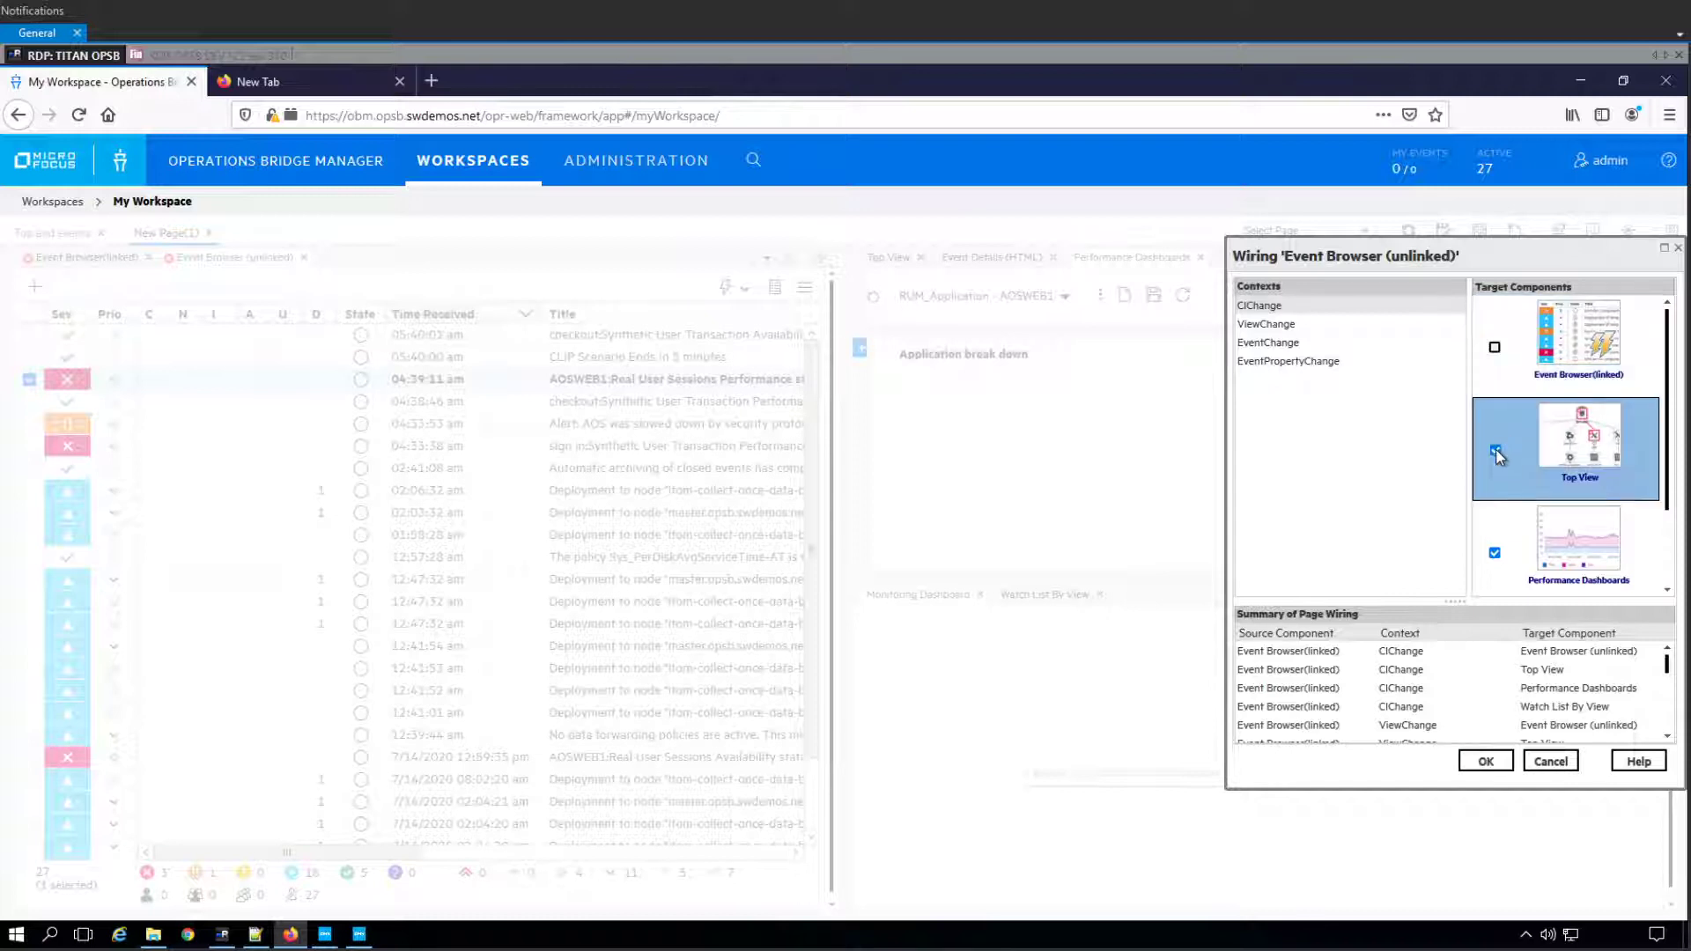
{"action": "scroll", "coordinate": [1566, 429], "scroll_direction": "down", "scroll_amount": 2}
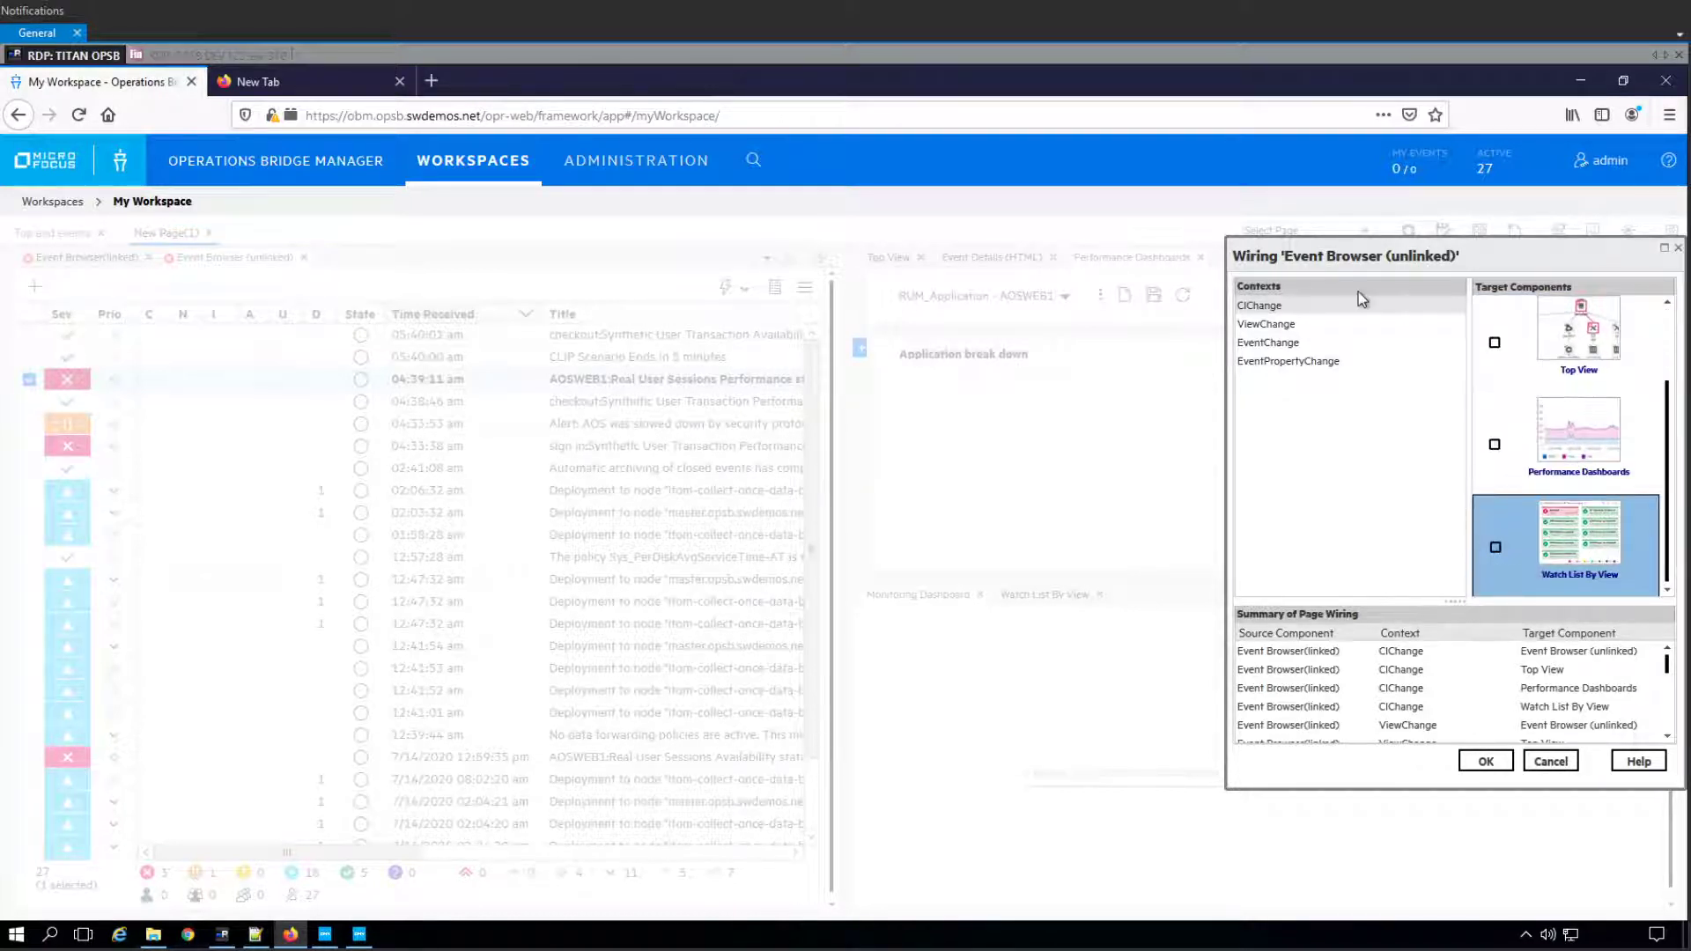
- Clear the ViewChange targets Event Browser(linked), Top View and Performance Dashboards in the unlinked browser's wiring
{"action": "left_click", "coordinate": [1400, 326]}
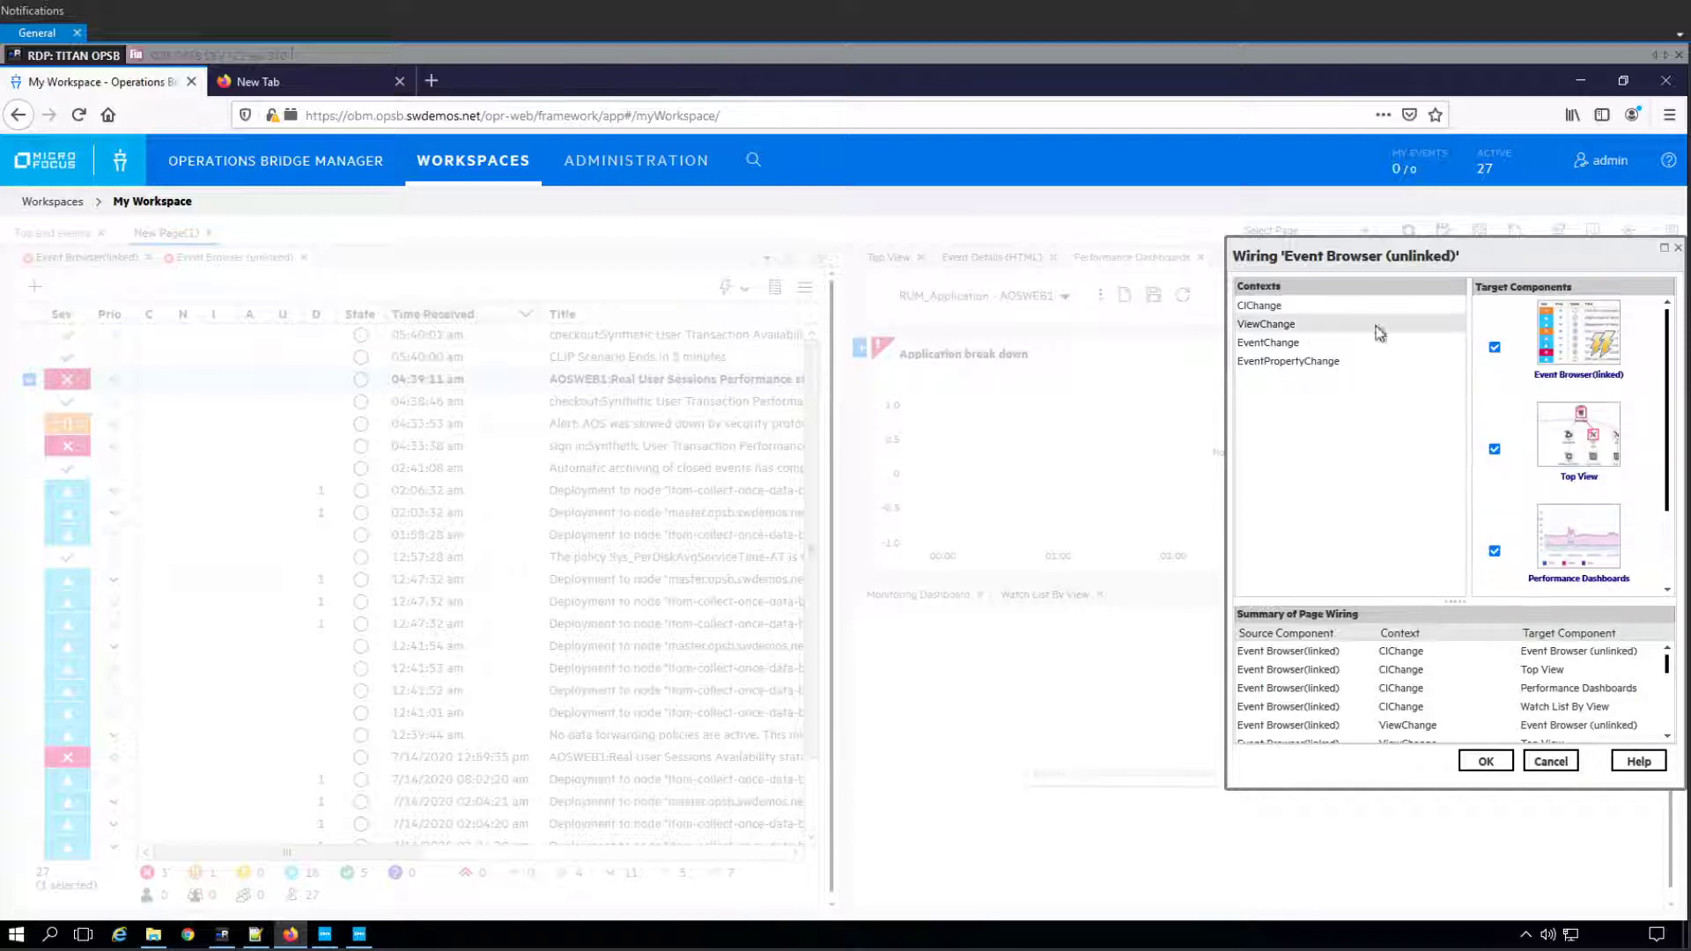
{"action": "left_click", "coordinate": [1495, 449]}
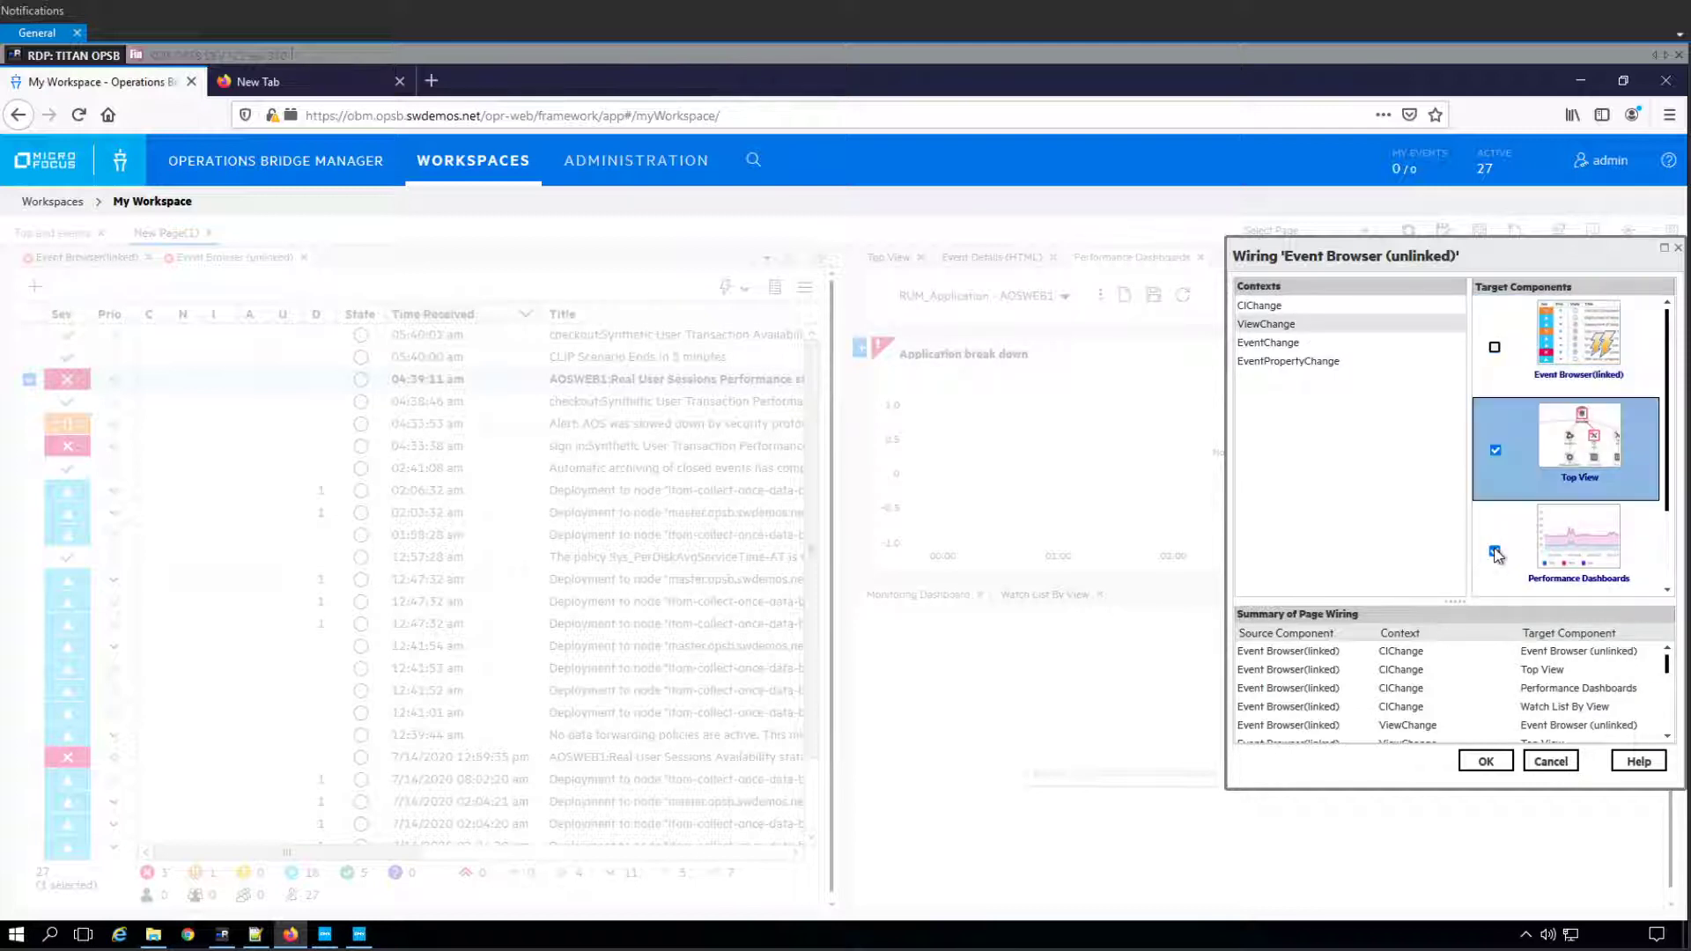
{"action": "left_click", "coordinate": [1494, 551]}
{"action": "left_click", "coordinate": [1495, 346]}
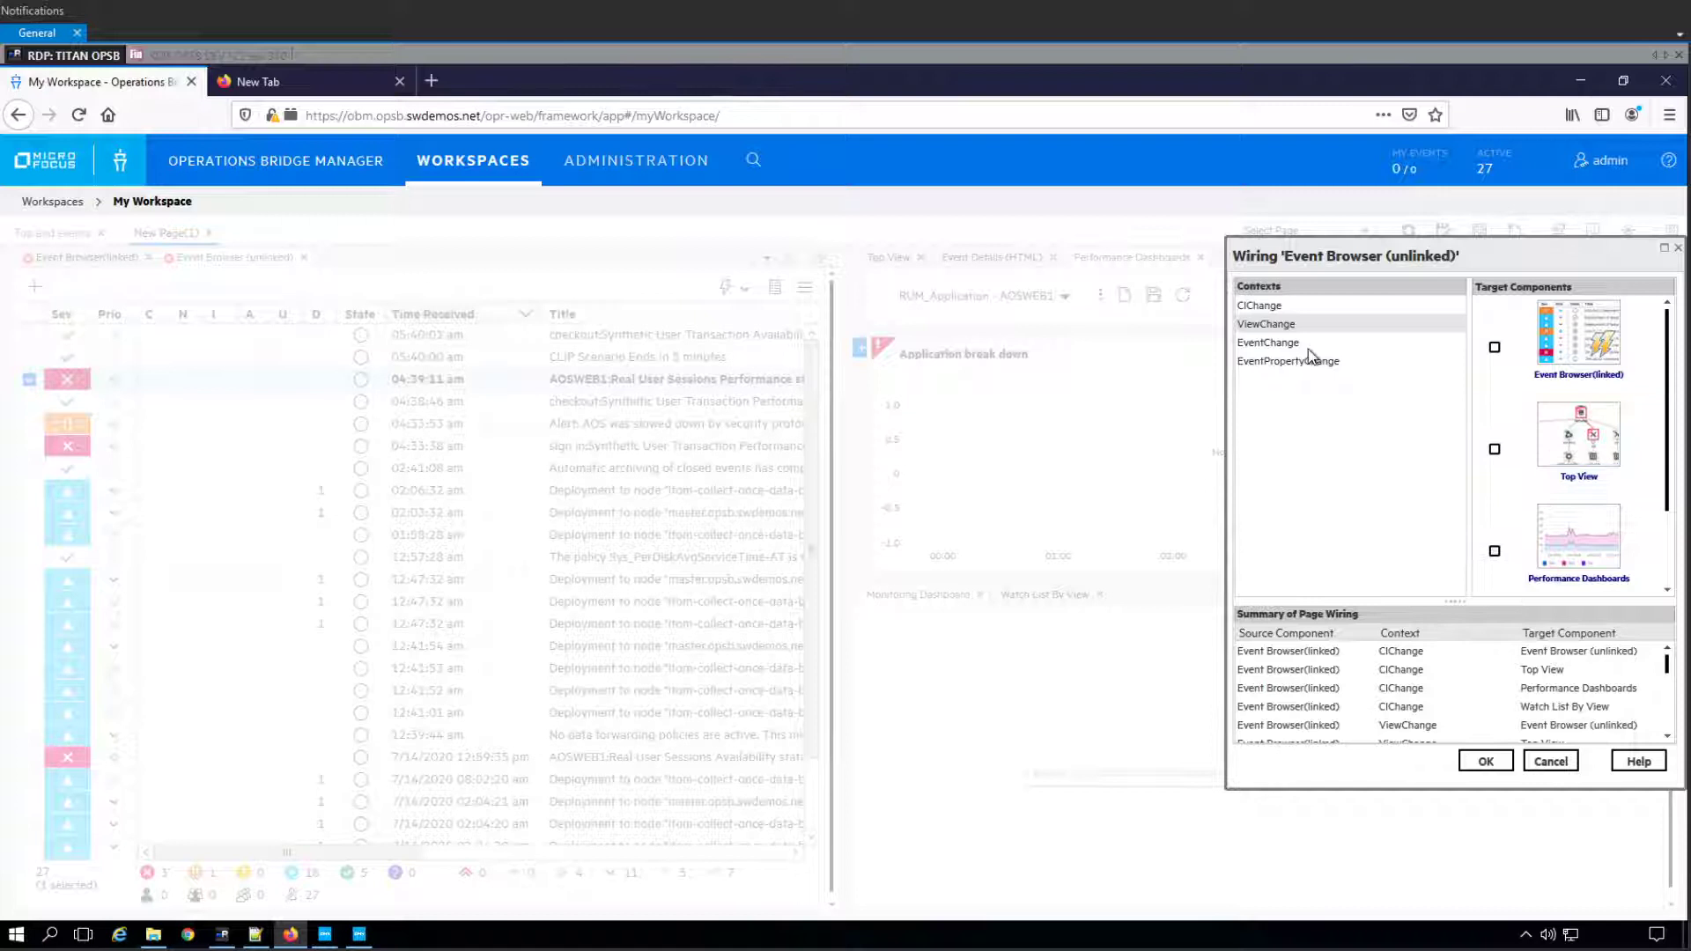
- Clear all target components for the EventChange and EventPropertyChange contexts and apply the unlinked browser's wiring
{"action": "left_click", "coordinate": [1400, 343]}
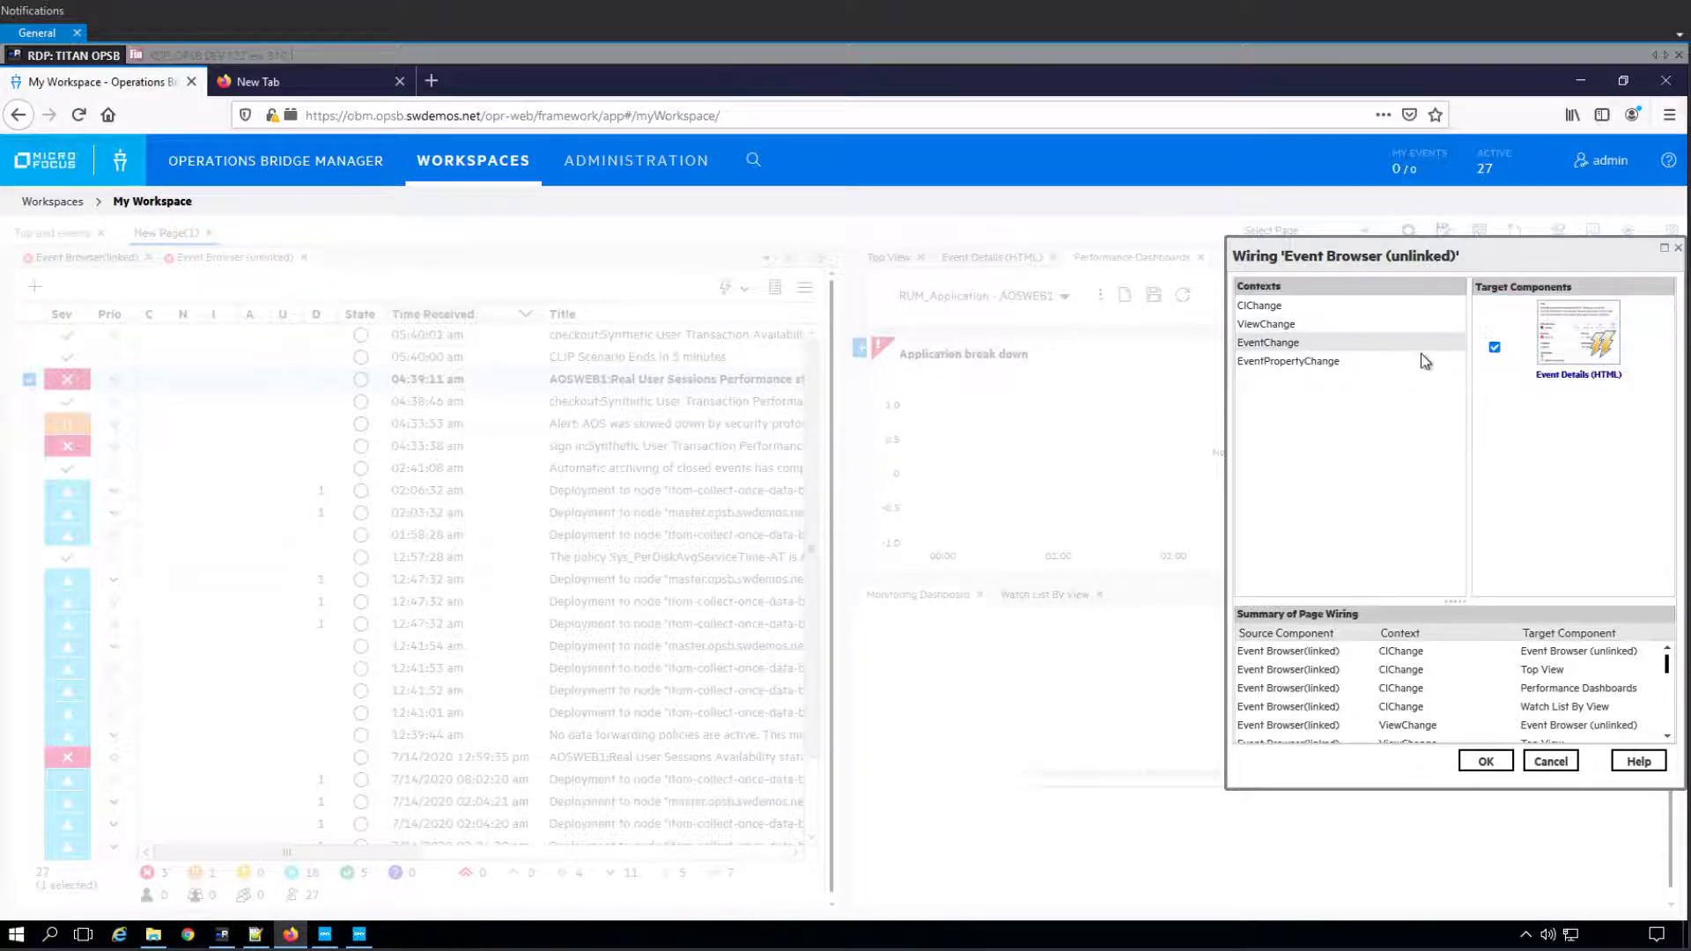
{"action": "left_click", "coordinate": [1496, 349]}
{"action": "left_click", "coordinate": [1387, 361]}
{"action": "left_click", "coordinate": [1500, 349]}
{"action": "left_click", "coordinate": [1494, 450]}
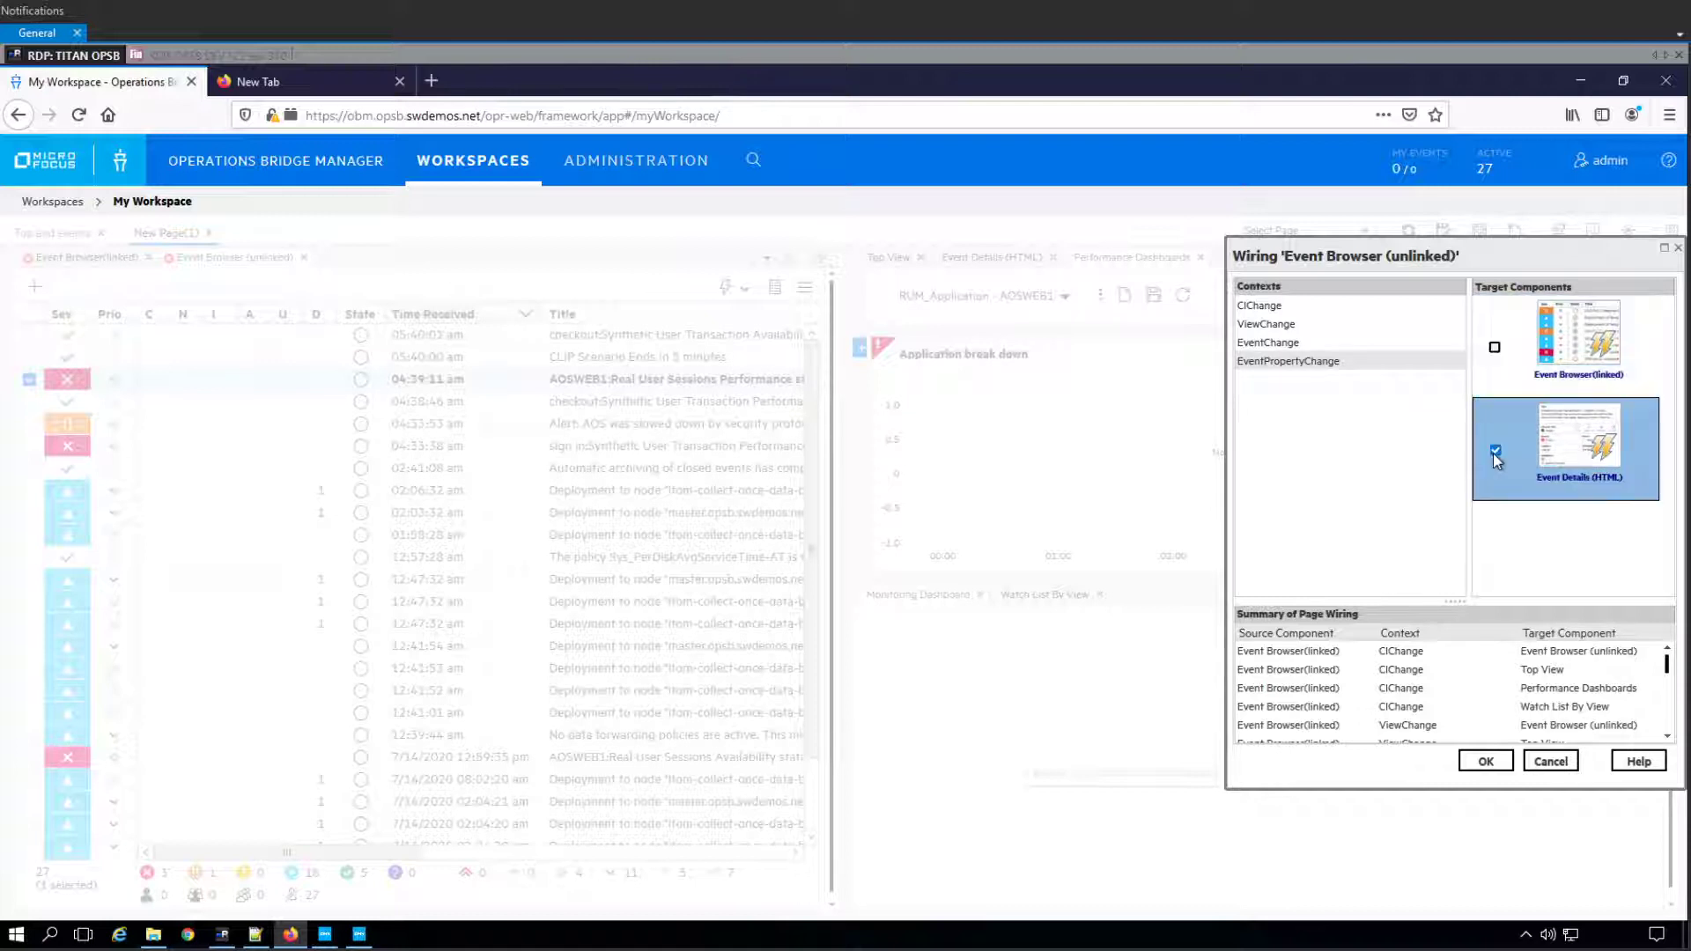
{"action": "left_click", "coordinate": [1493, 451]}
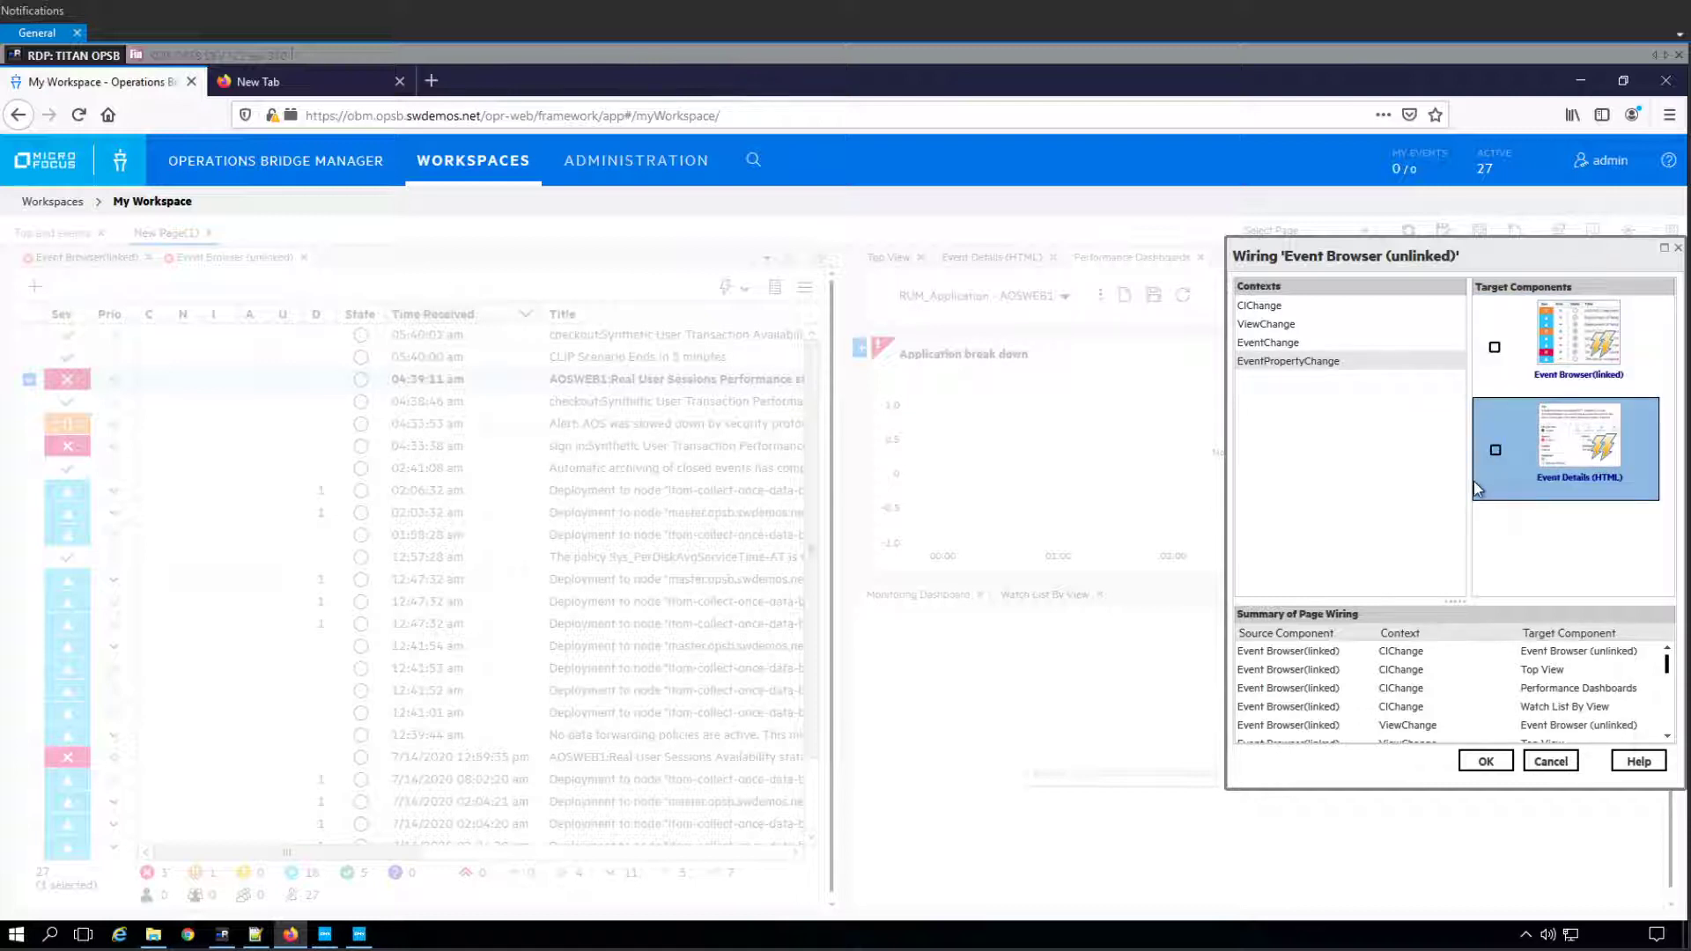
{"action": "left_click", "coordinate": [1484, 760]}
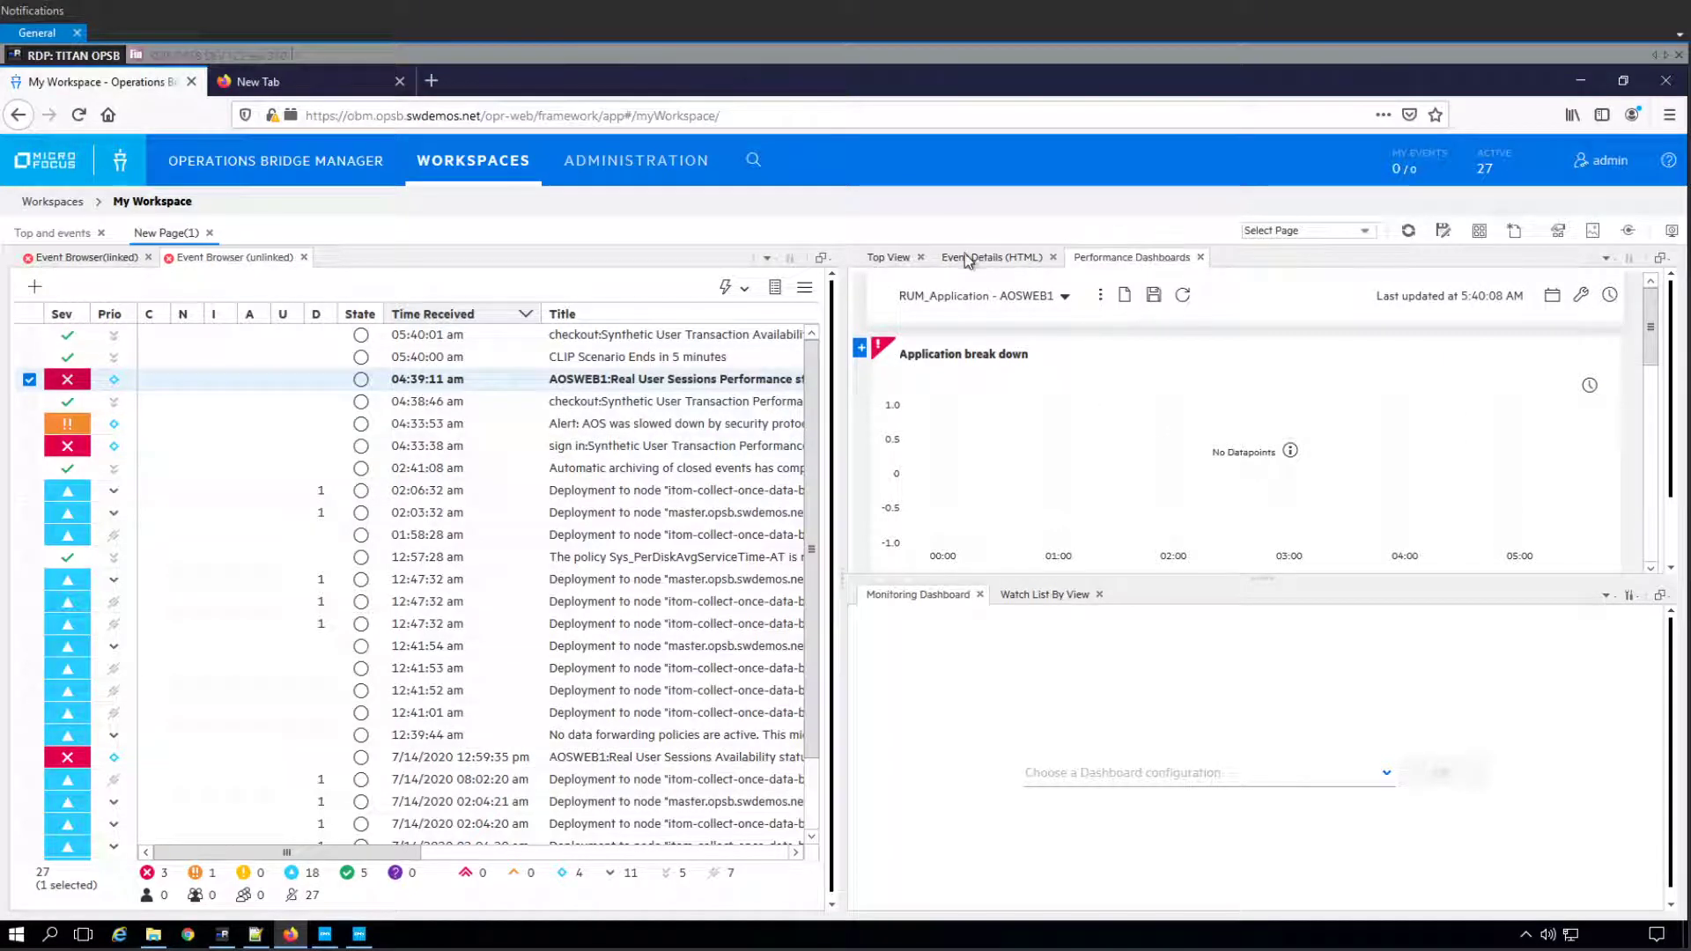
- Load the AOS Shop Demo 15 view in Top View and check how the linked and unlinked event browsers respond
{"action": "left_click", "coordinate": [898, 258]}
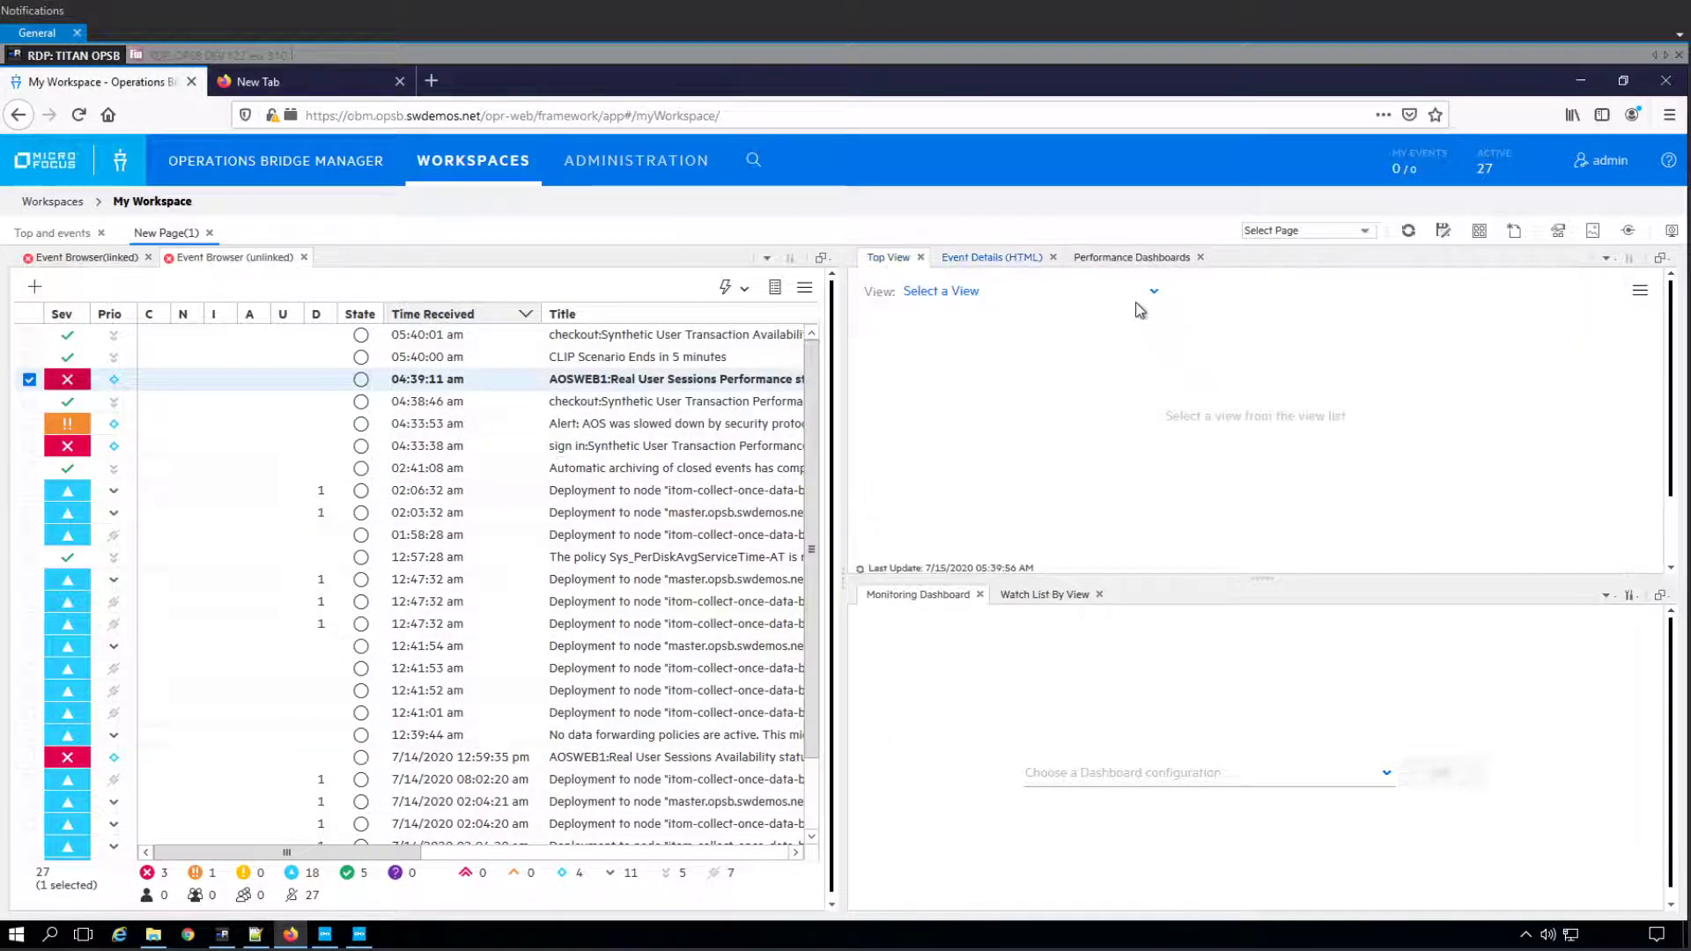
{"action": "left_click", "coordinate": [1144, 294]}
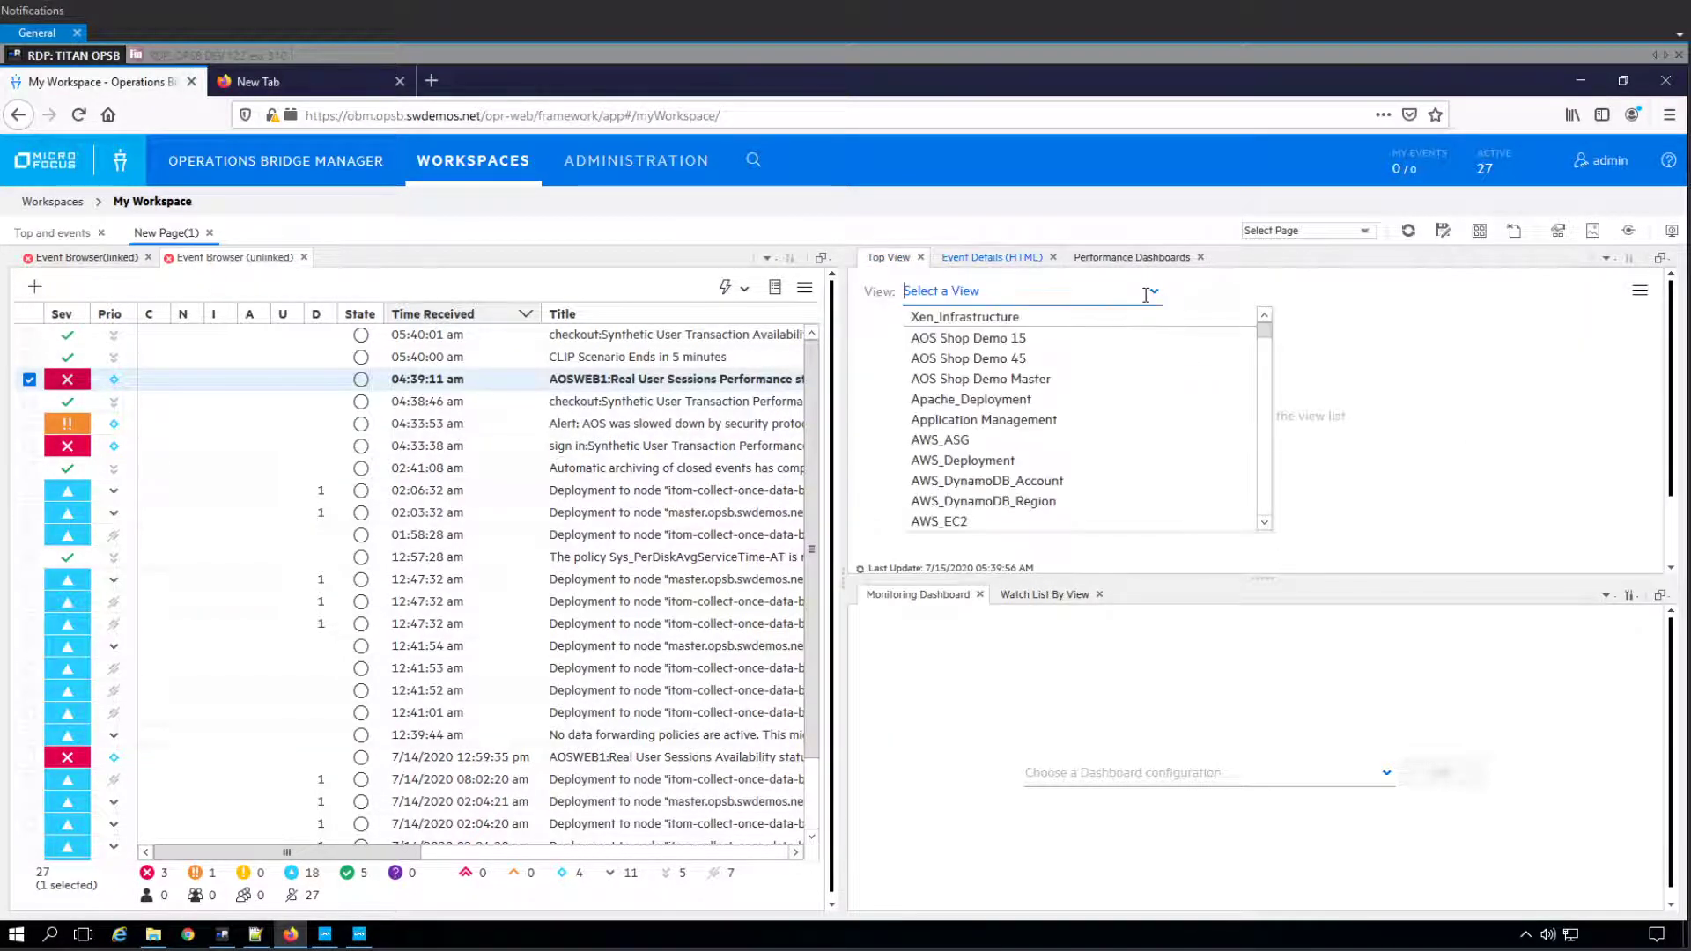
{"action": "left_click", "coordinate": [989, 349]}
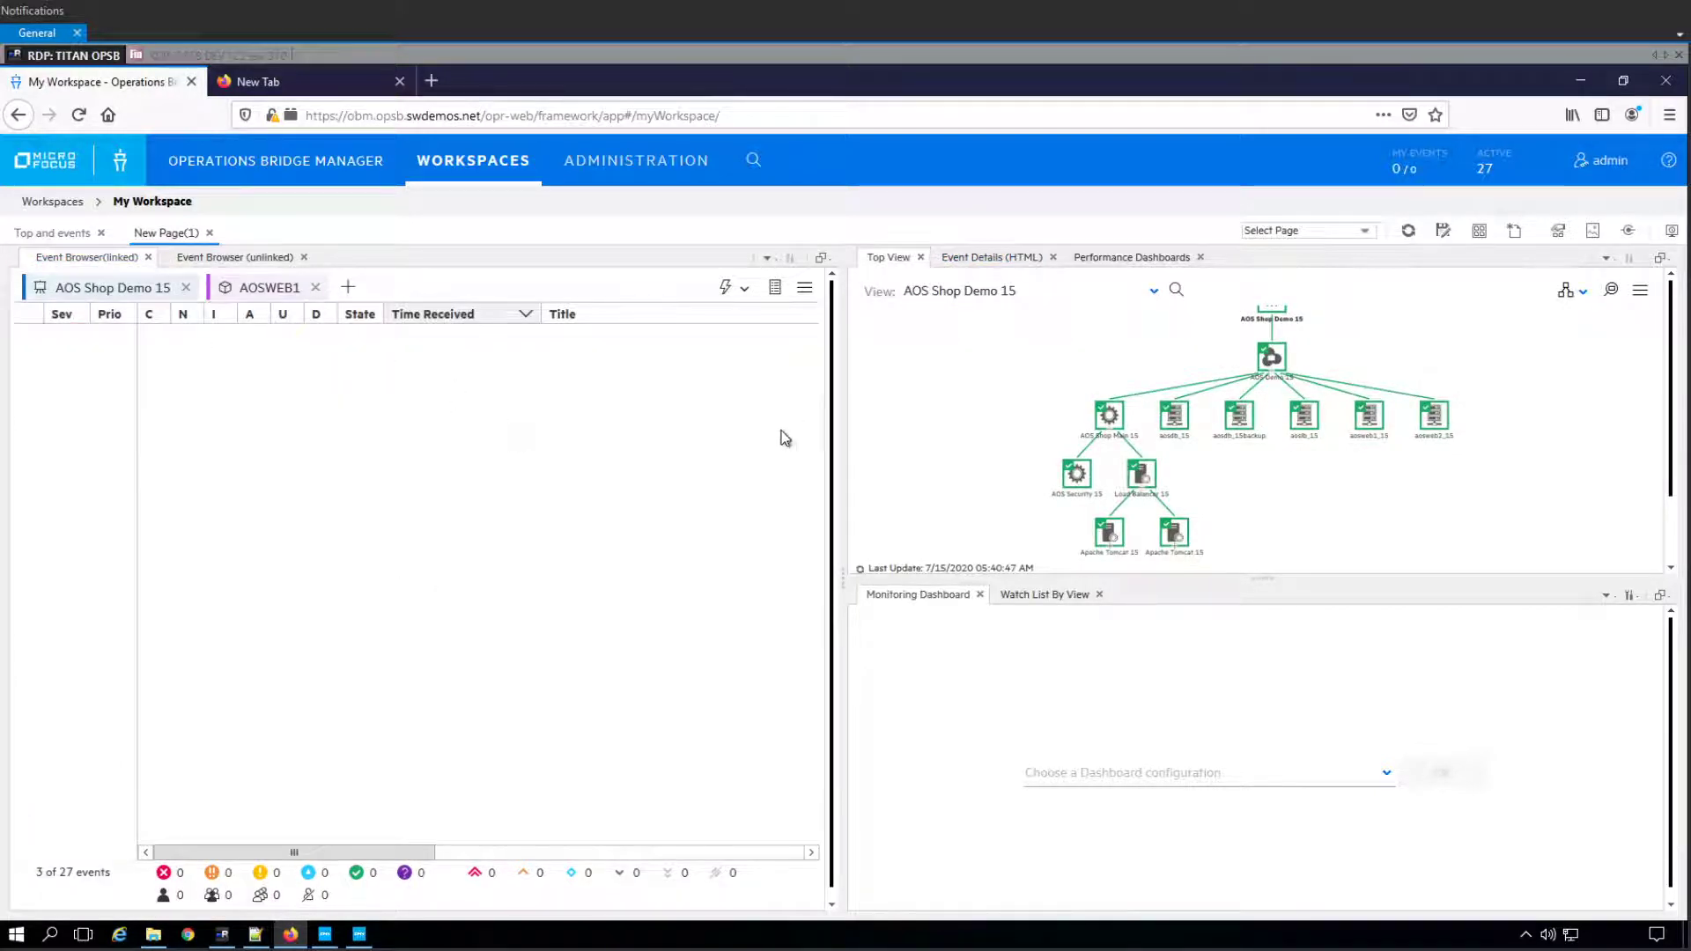
{"action": "left_click", "coordinate": [1271, 318]}
{"action": "left_click", "coordinate": [260, 260]}
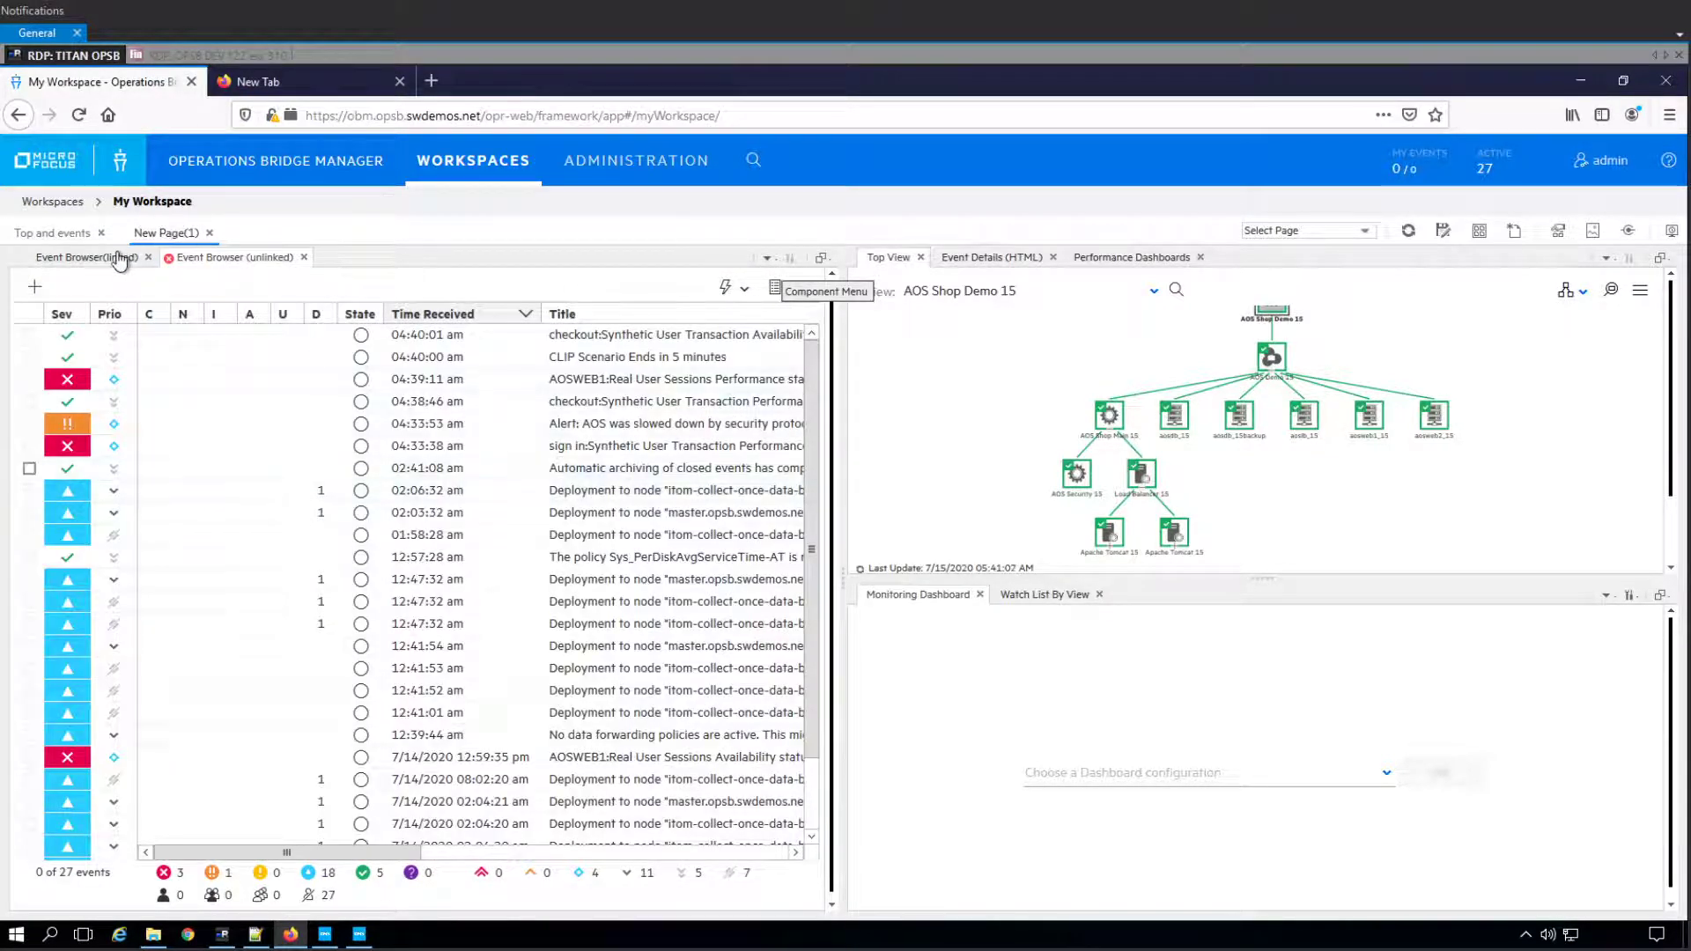
- Switch Top View to the AOS Shop Demo 45 view while Event Browser (unlinked) is showing
{"action": "left_click", "coordinate": [1117, 296]}
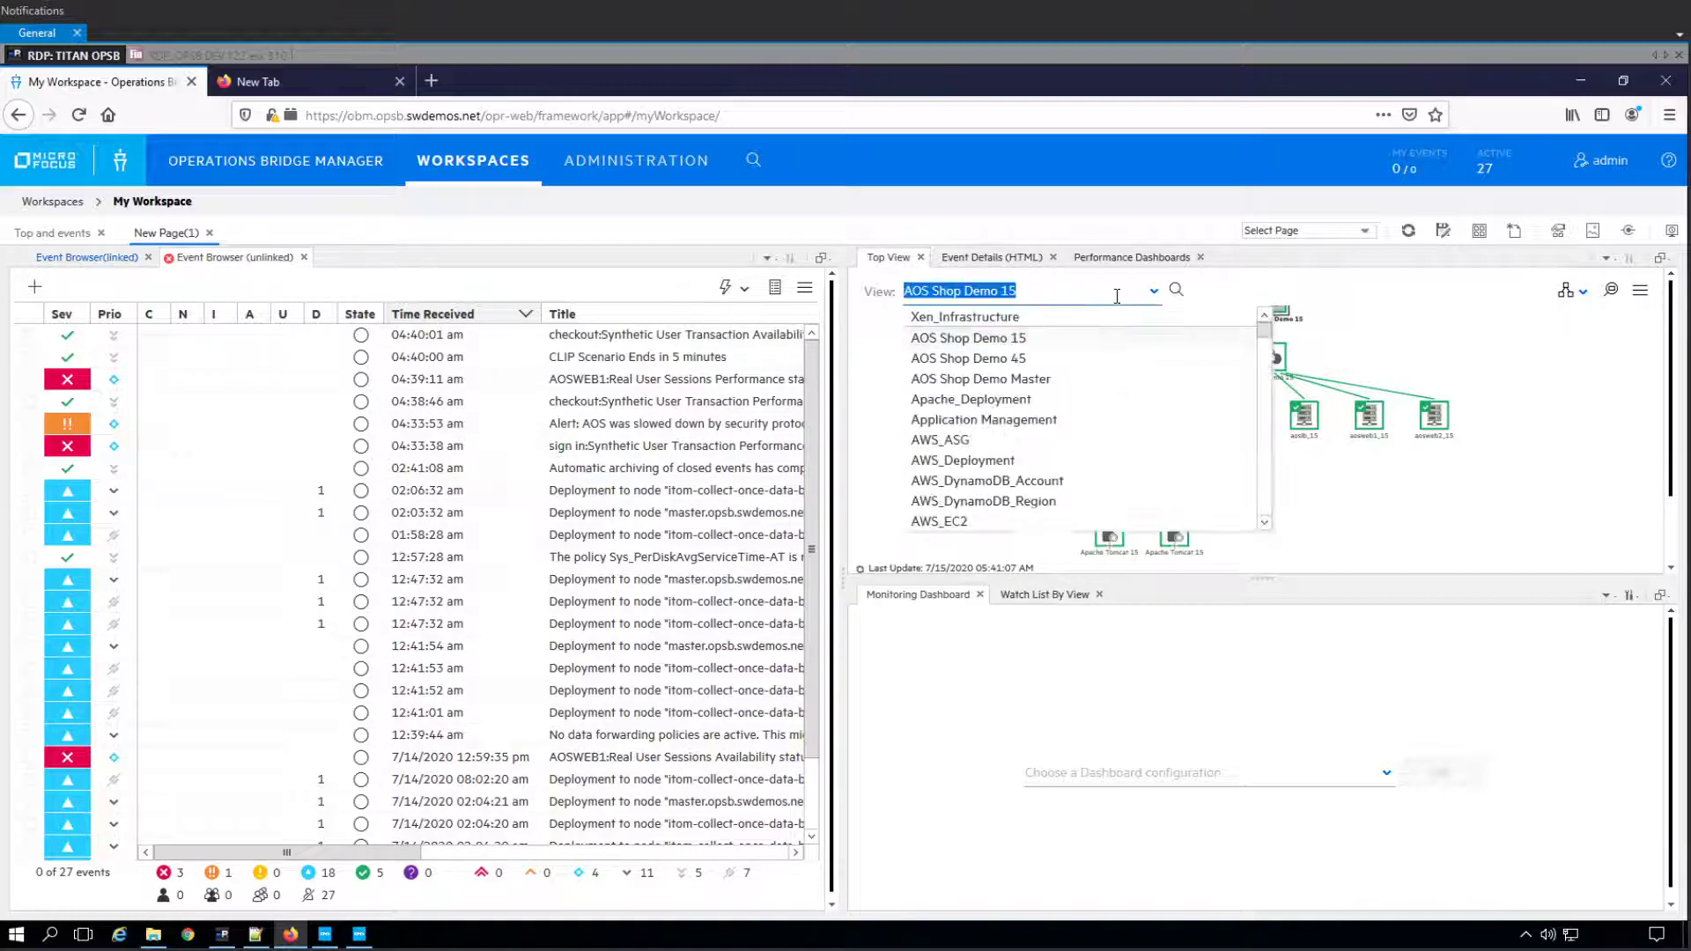
{"action": "left_click", "coordinate": [1021, 360]}
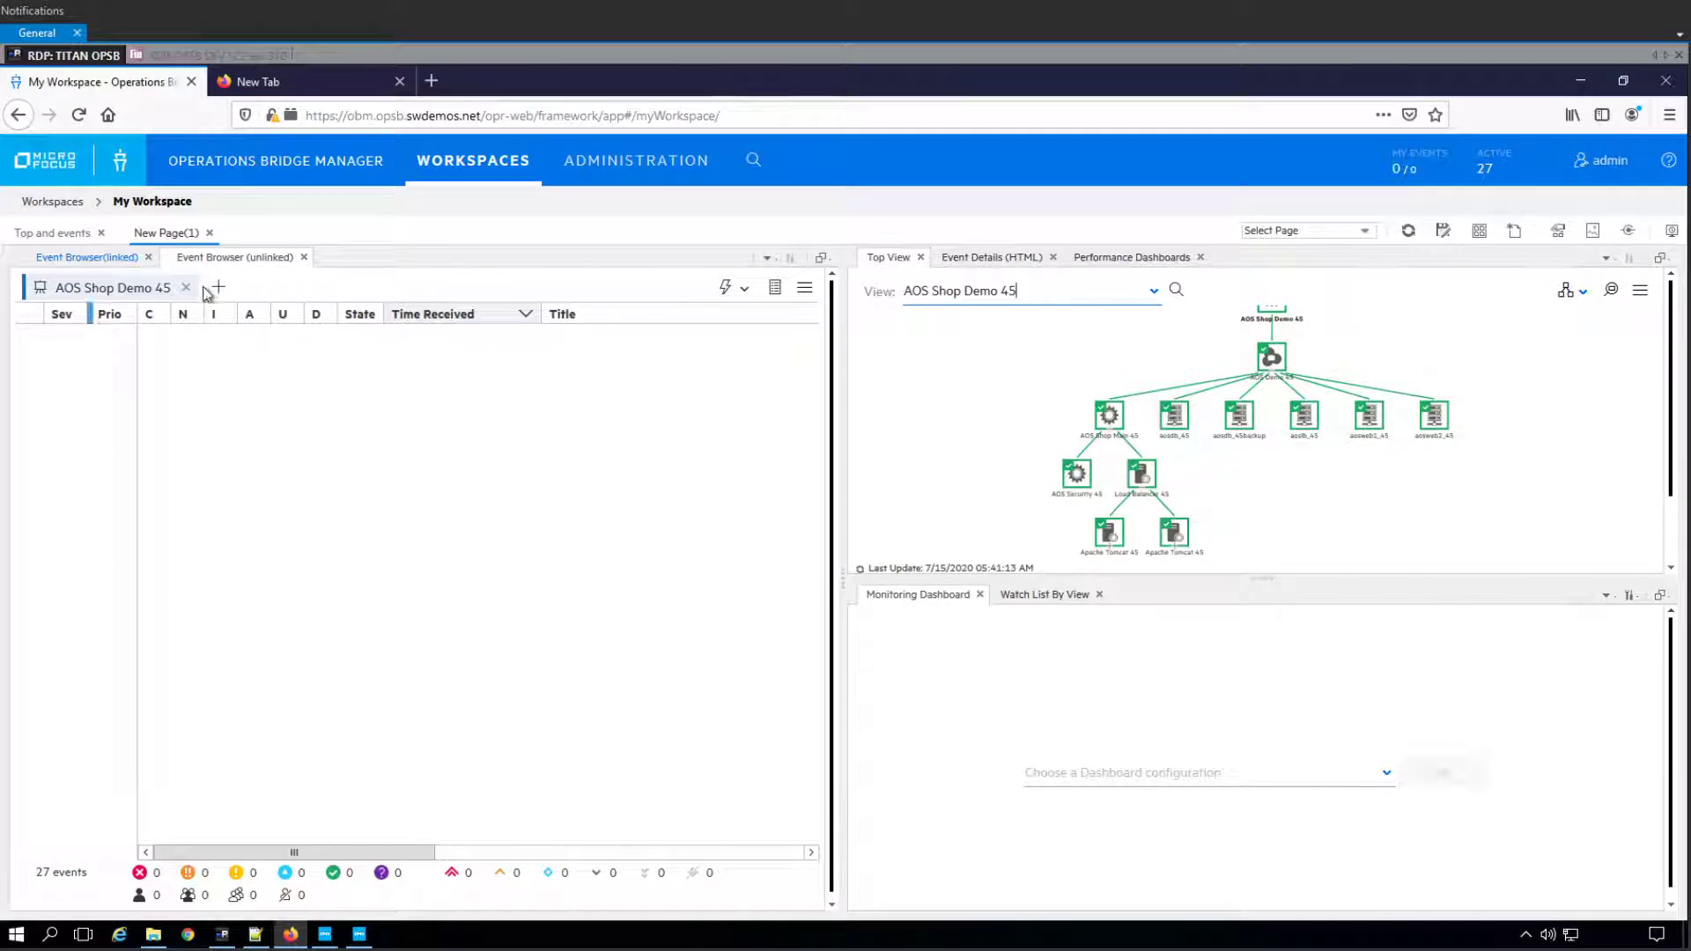
- Clear the Watch List By View target from the ViewChange context of the unlinked event browser's wiring and apply it
{"action": "left_click", "coordinate": [766, 261]}
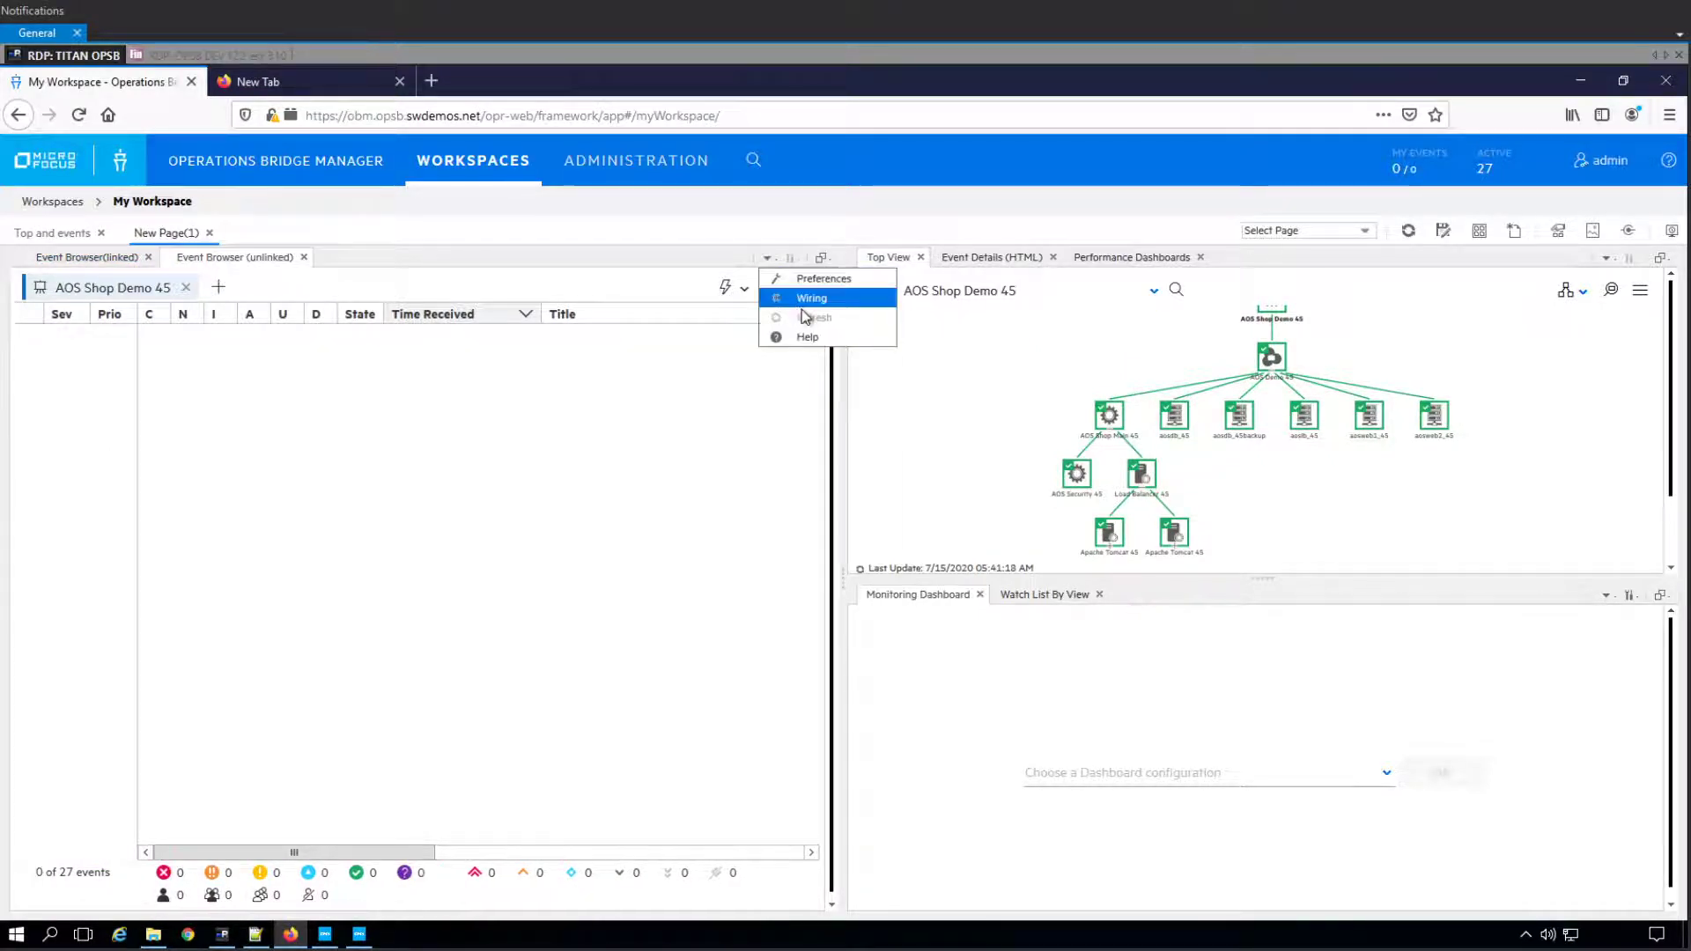
{"action": "left_click", "coordinate": [802, 305]}
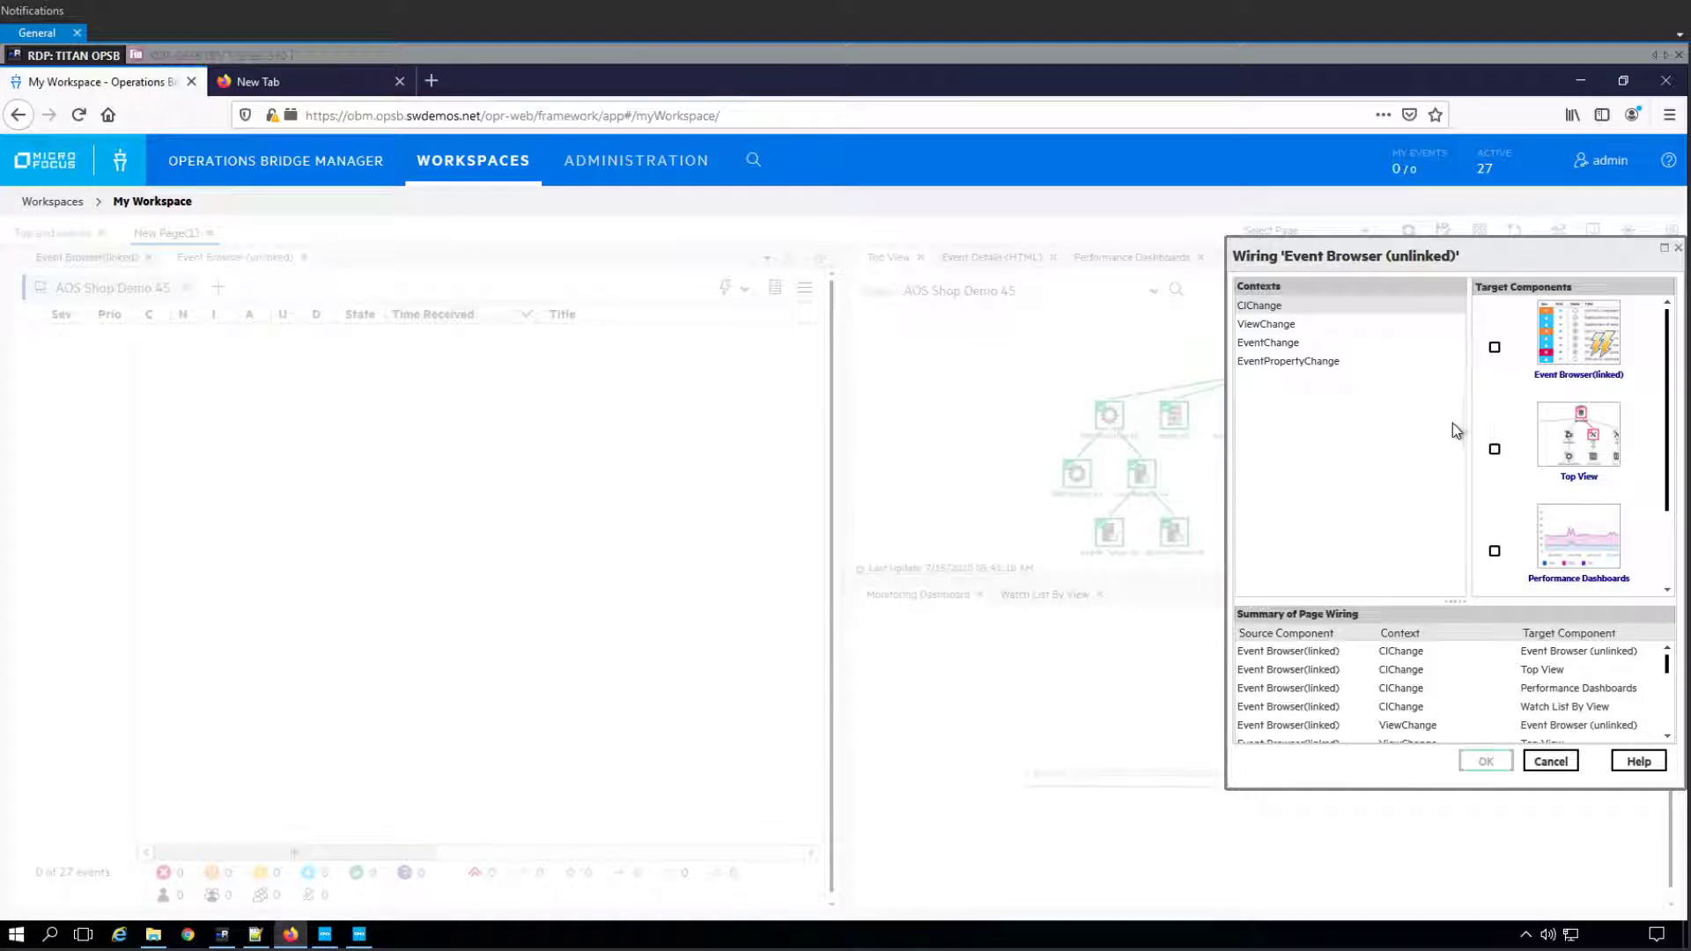
{"action": "scroll", "coordinate": [1560, 453], "scroll_direction": "down", "scroll_amount": 3}
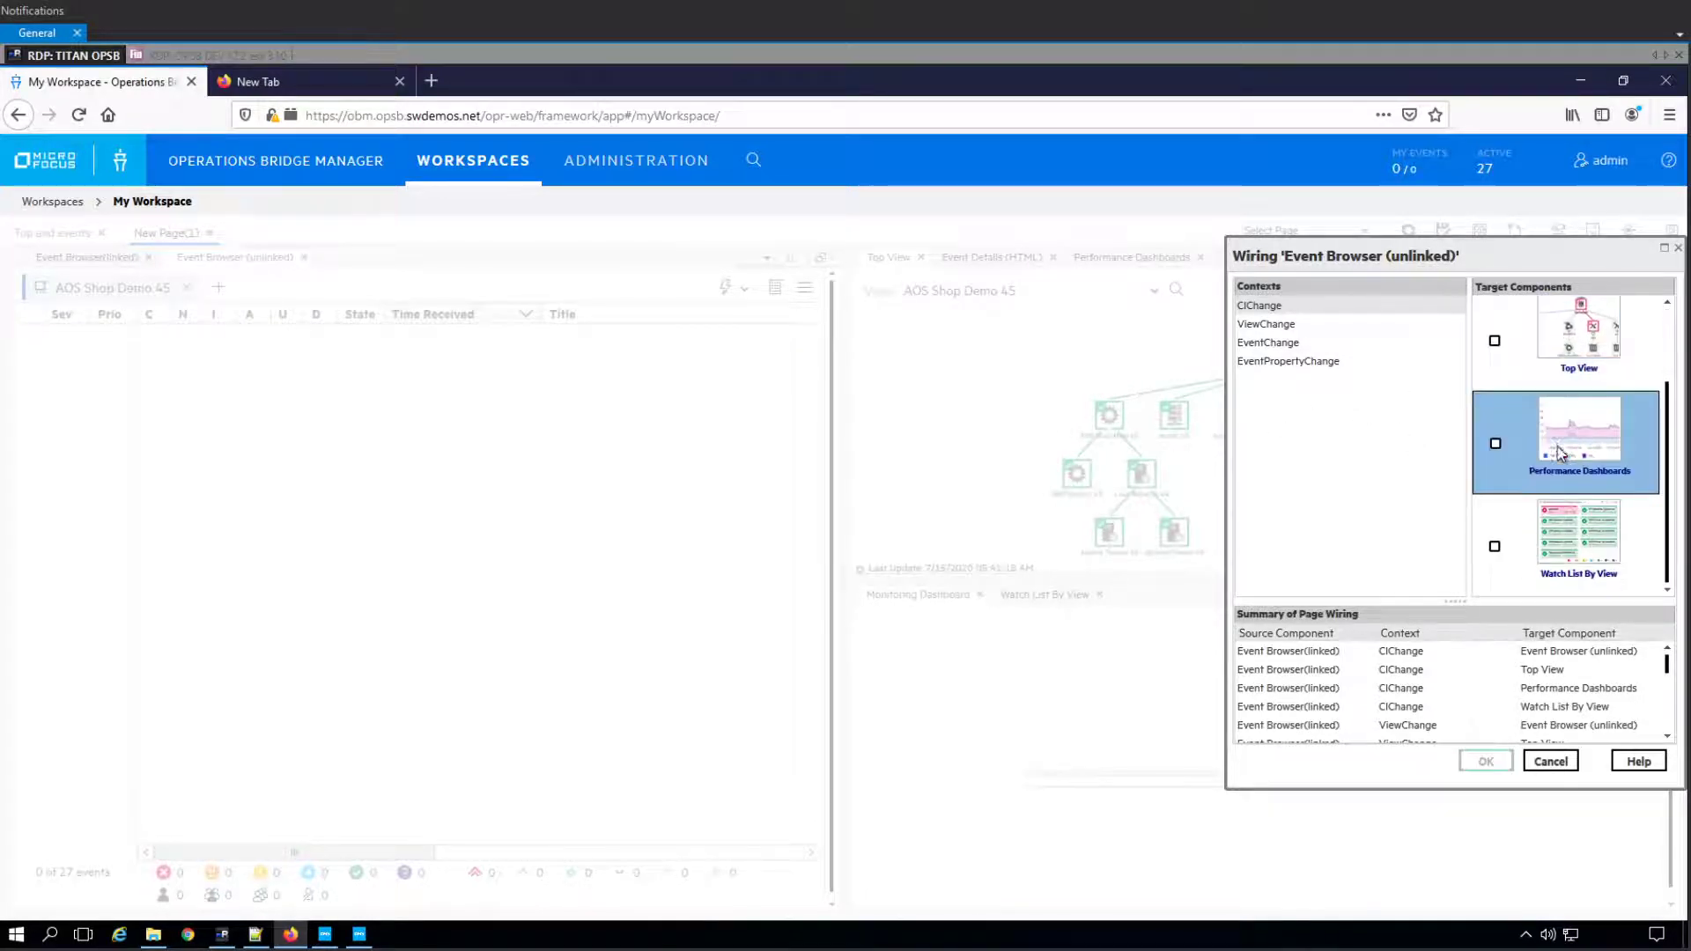
{"action": "left_click", "coordinate": [1286, 325]}
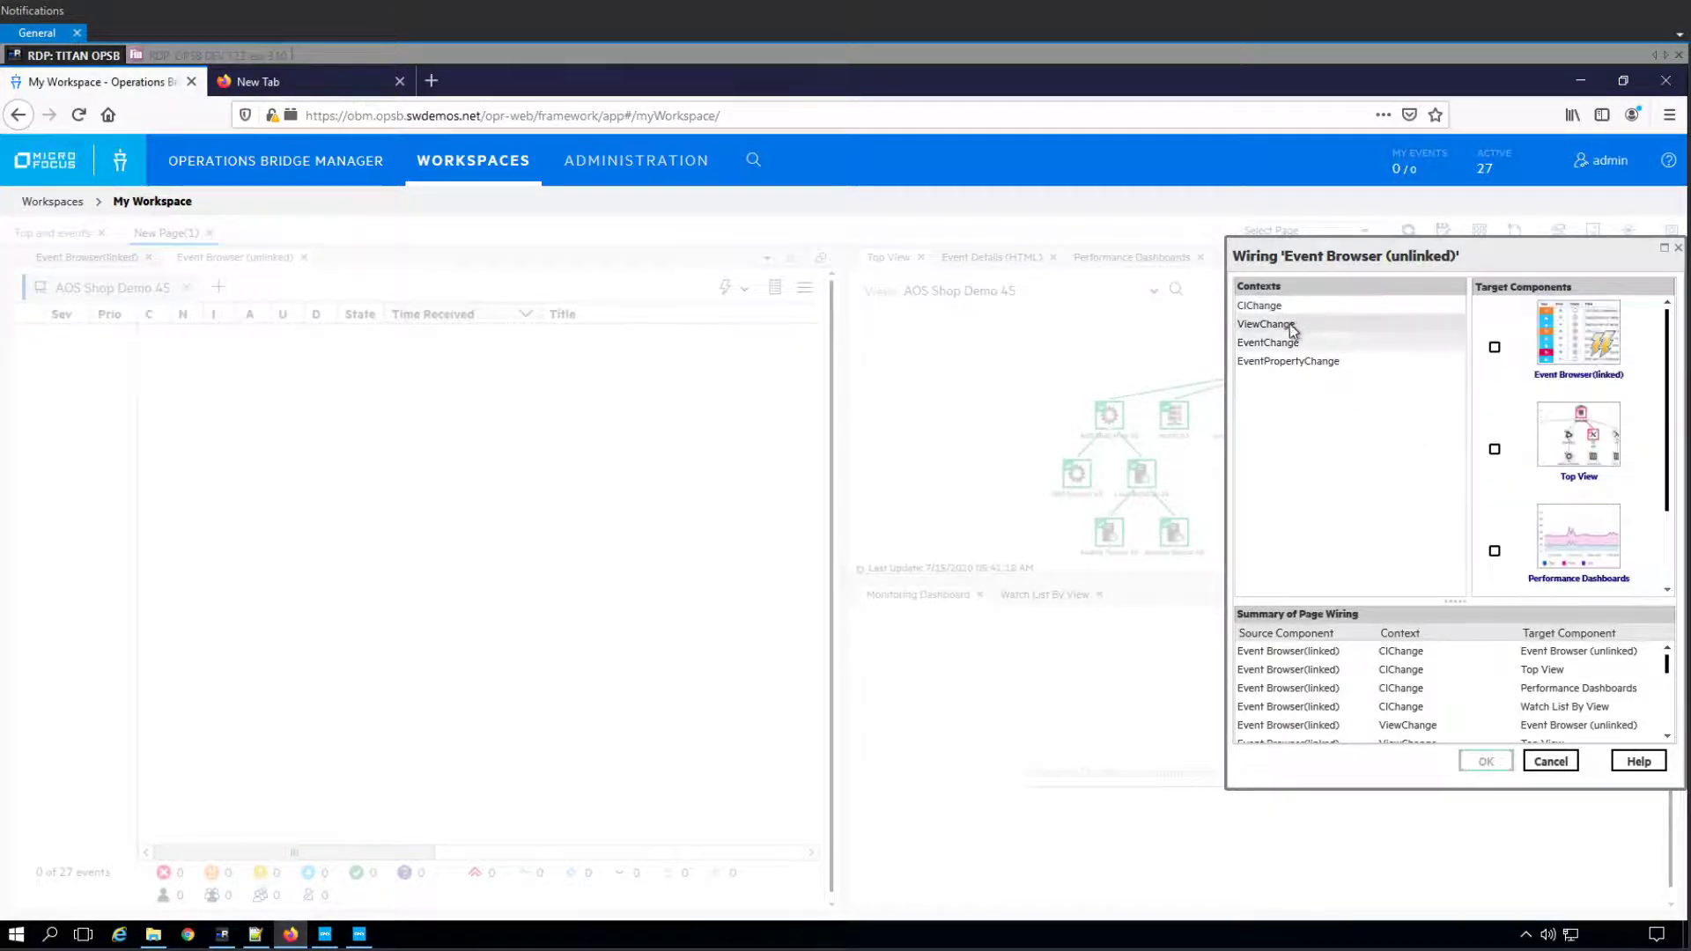
{"action": "scroll", "coordinate": [1530, 405], "scroll_direction": "down", "scroll_amount": 2}
{"action": "left_click", "coordinate": [1494, 548]}
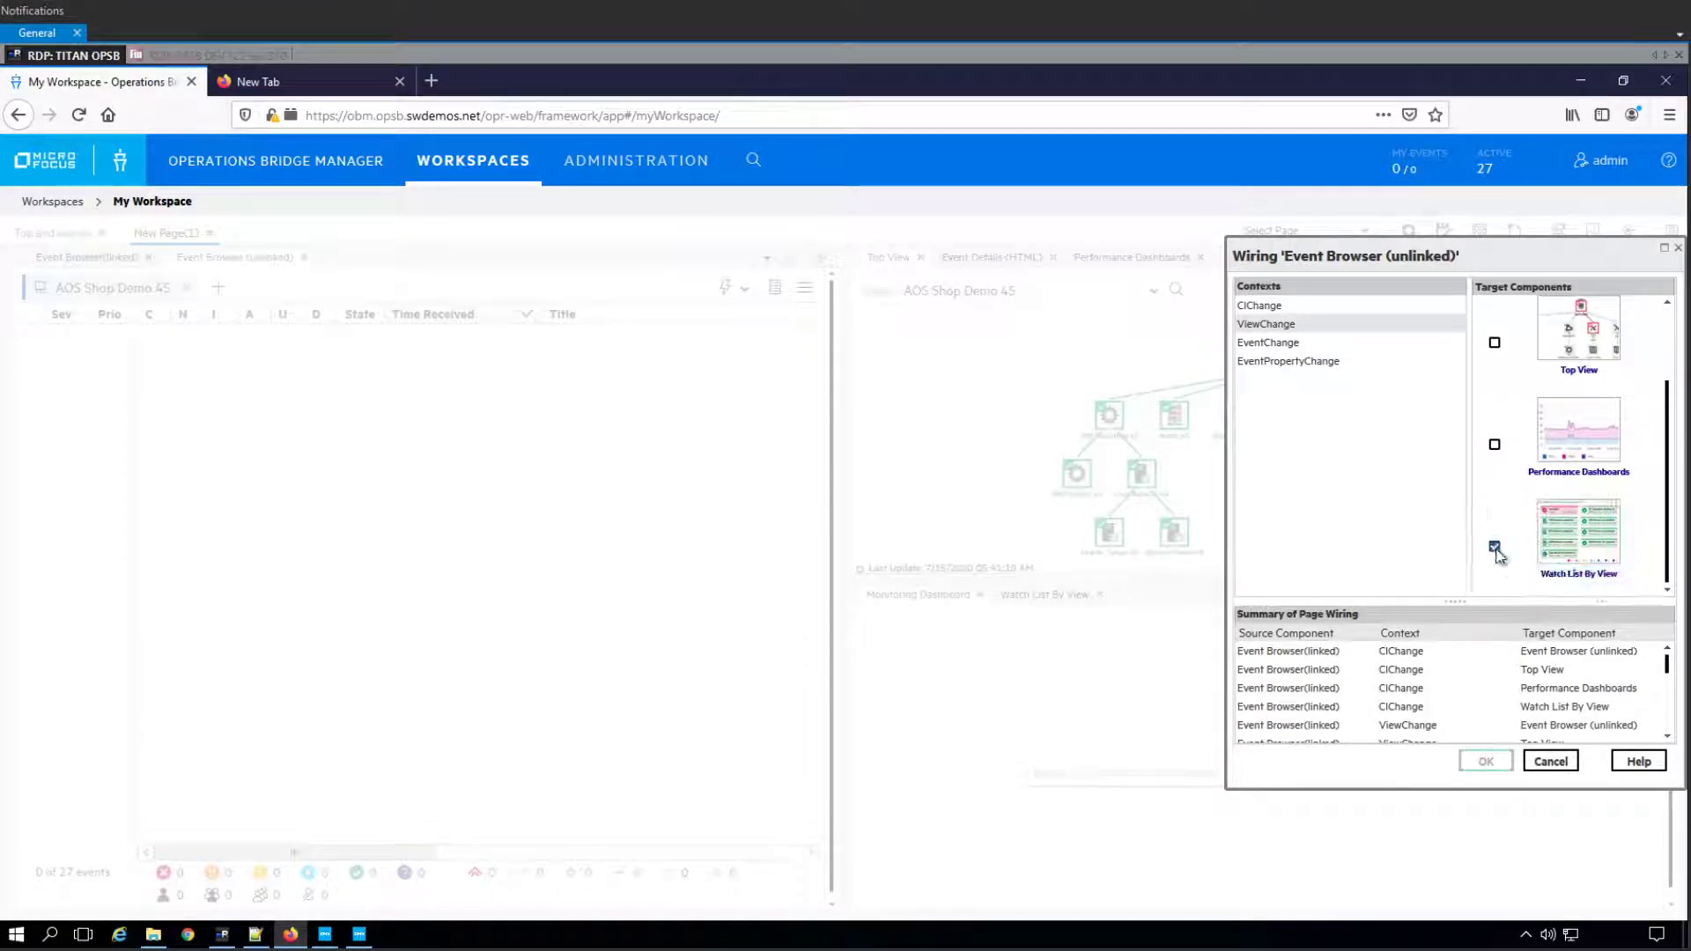
{"action": "left_click", "coordinate": [1494, 548]}
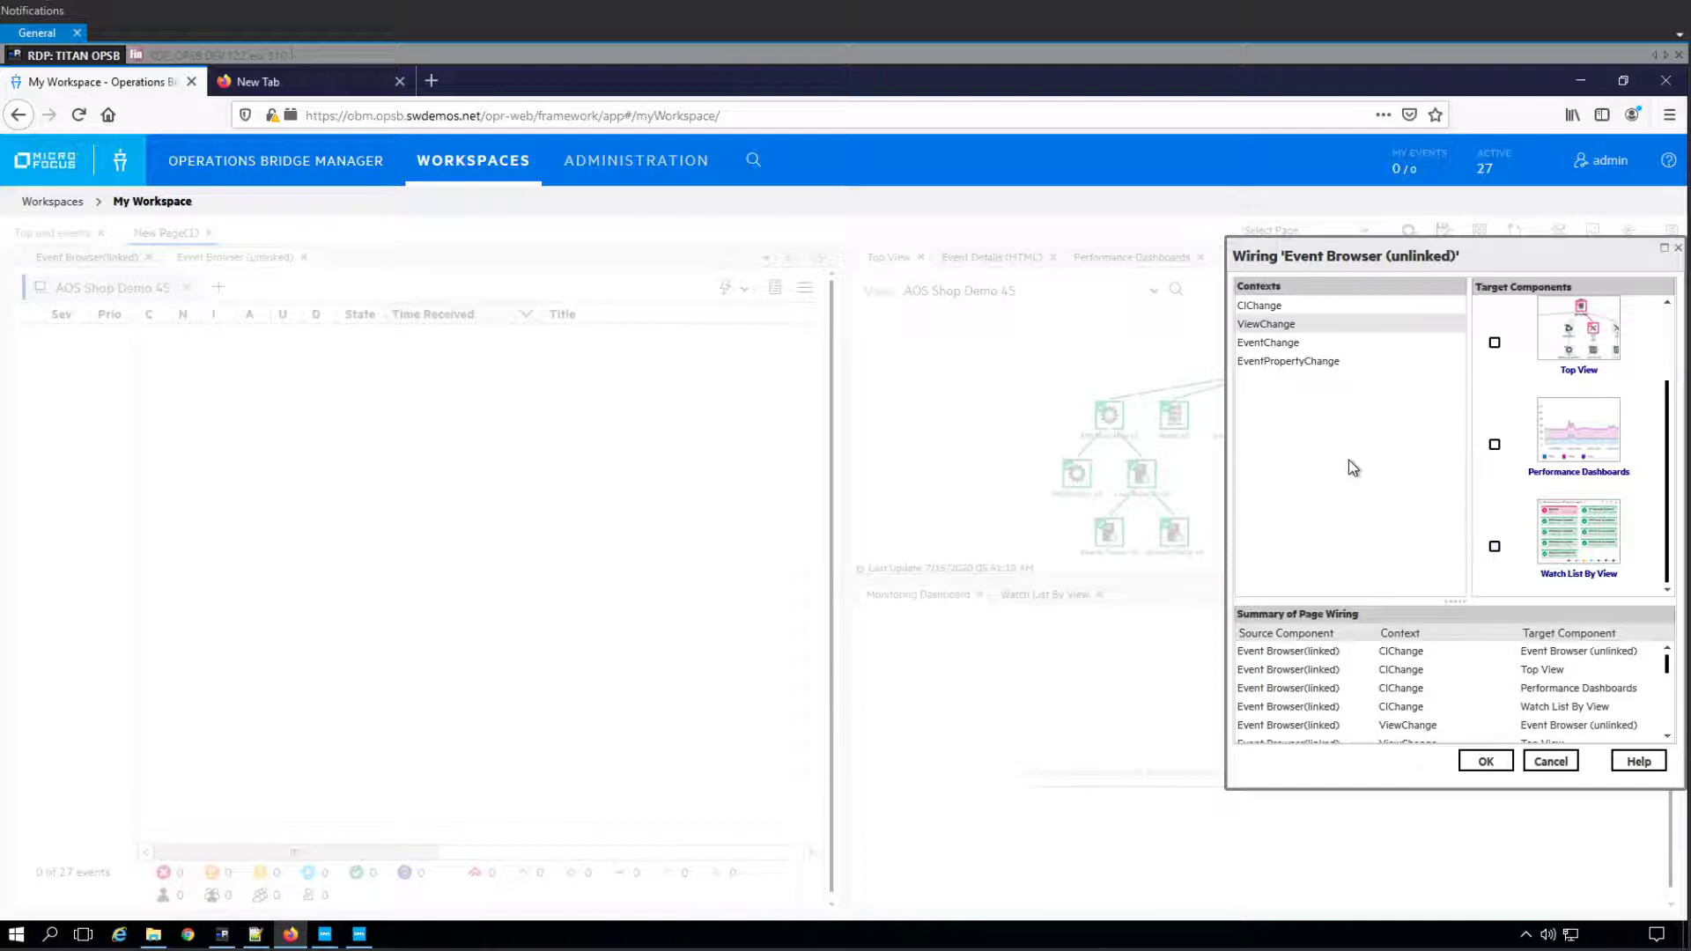
{"action": "left_click", "coordinate": [1484, 761]}
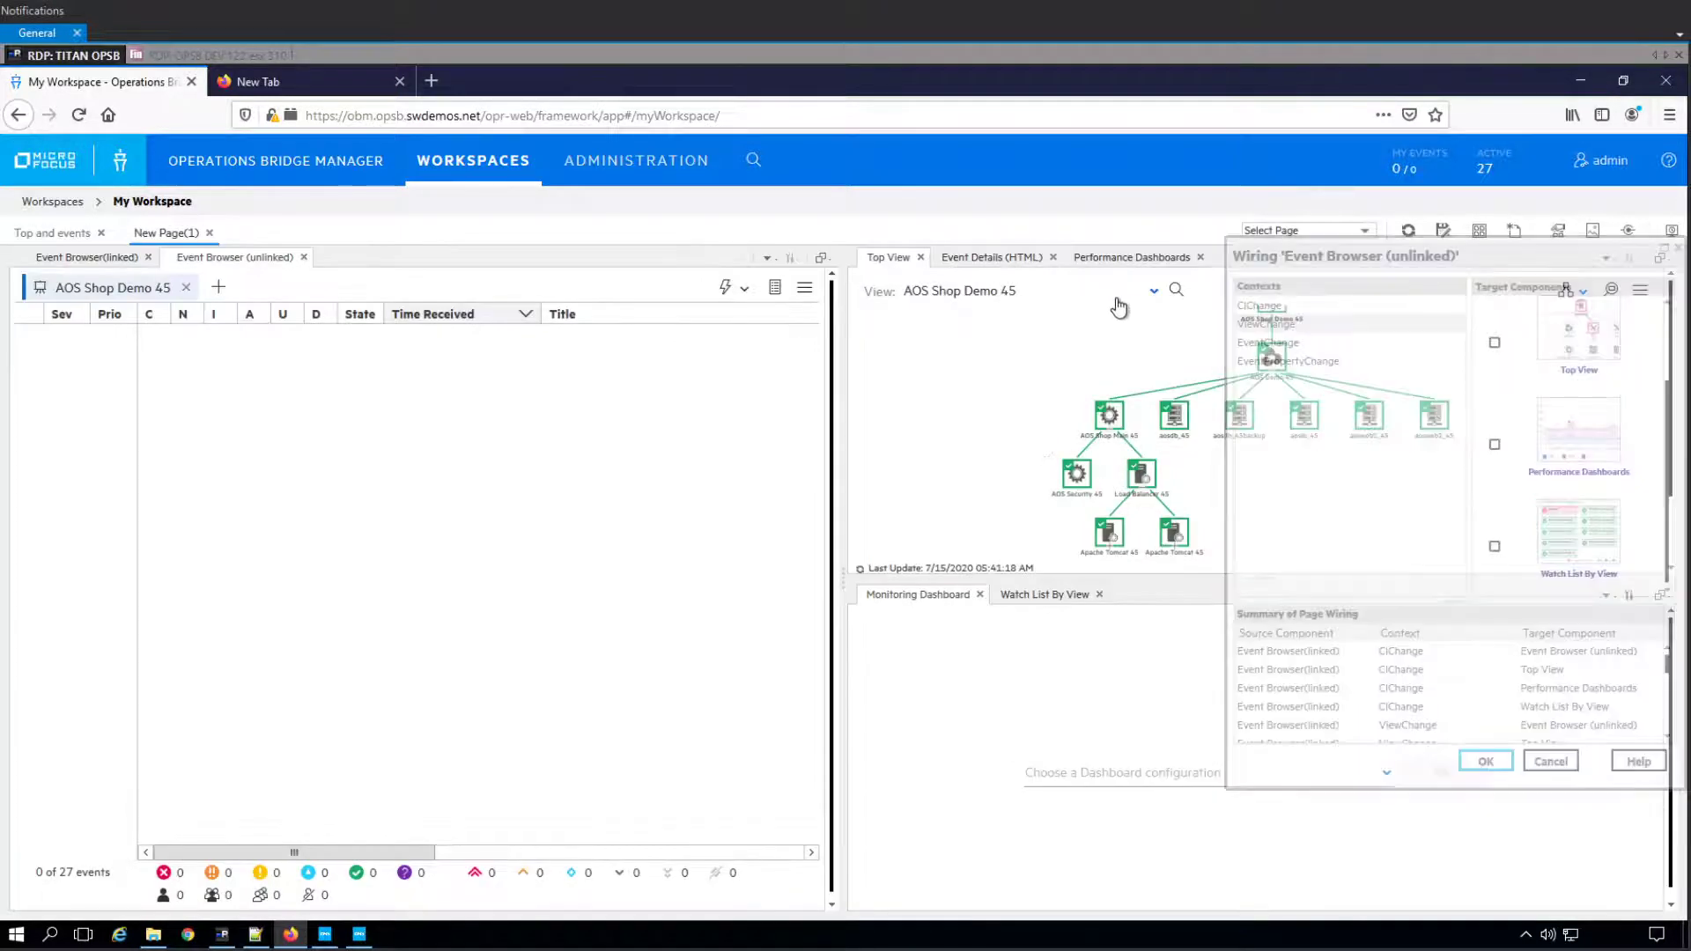
- Load the AOS Shop Demo Master view in Top View and check how the linked and unlinked event browsers respond
{"action": "left_click", "coordinate": [1109, 295]}
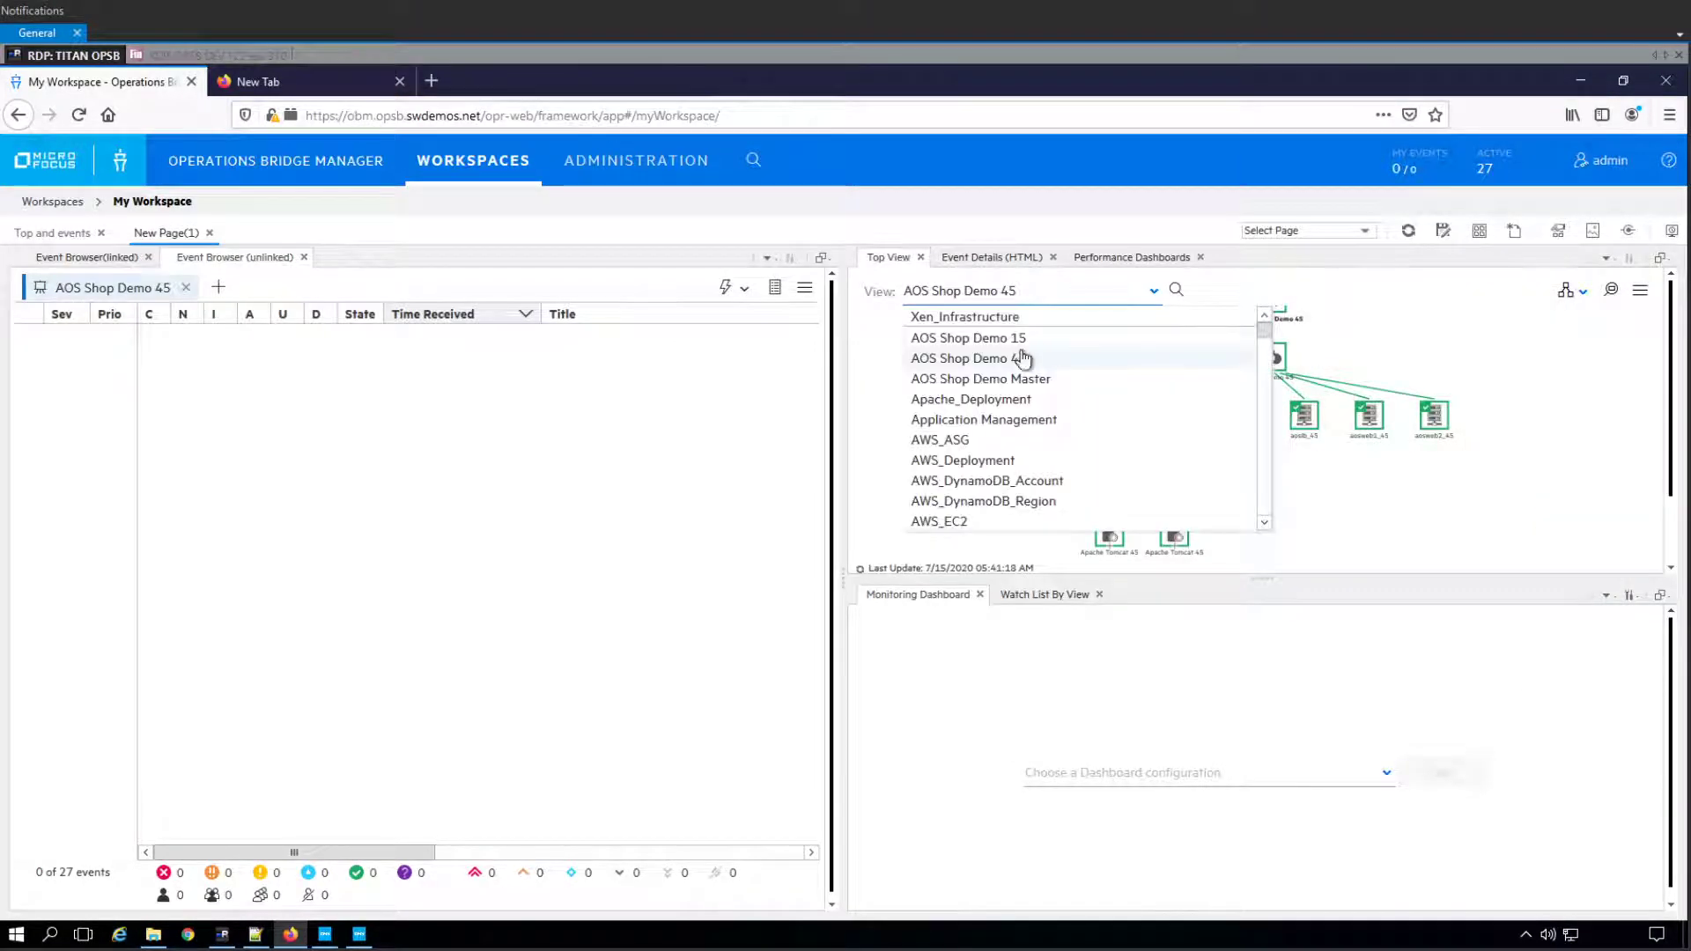
{"action": "left_click", "coordinate": [1026, 385]}
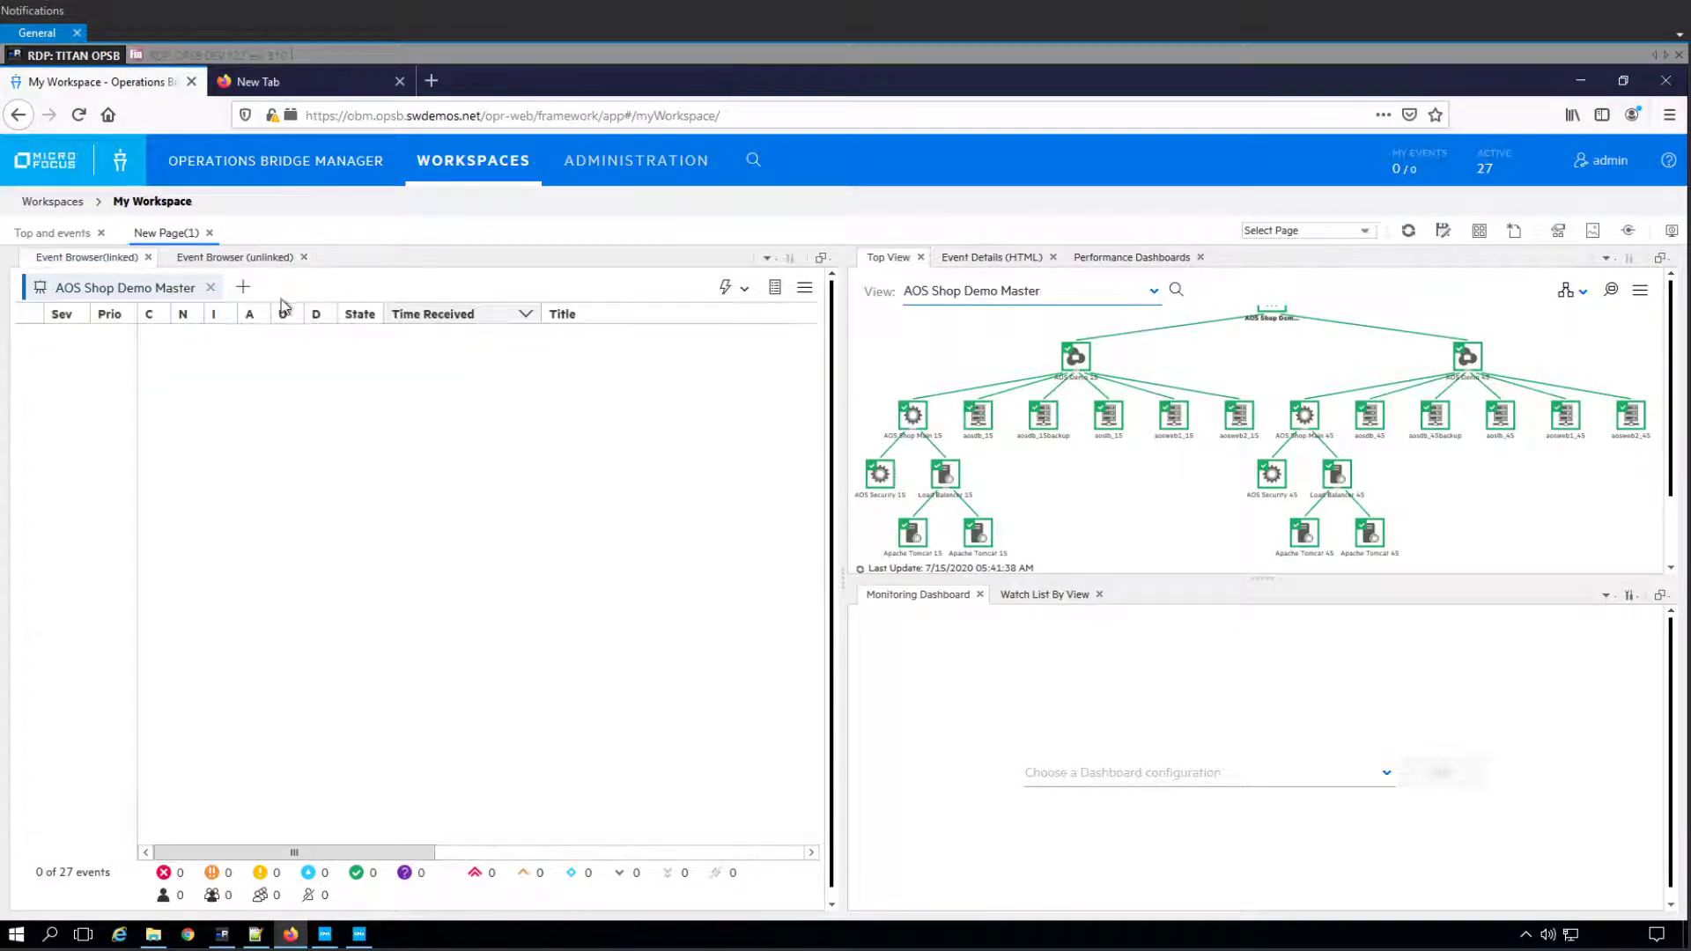
{"action": "left_click", "coordinate": [235, 258]}
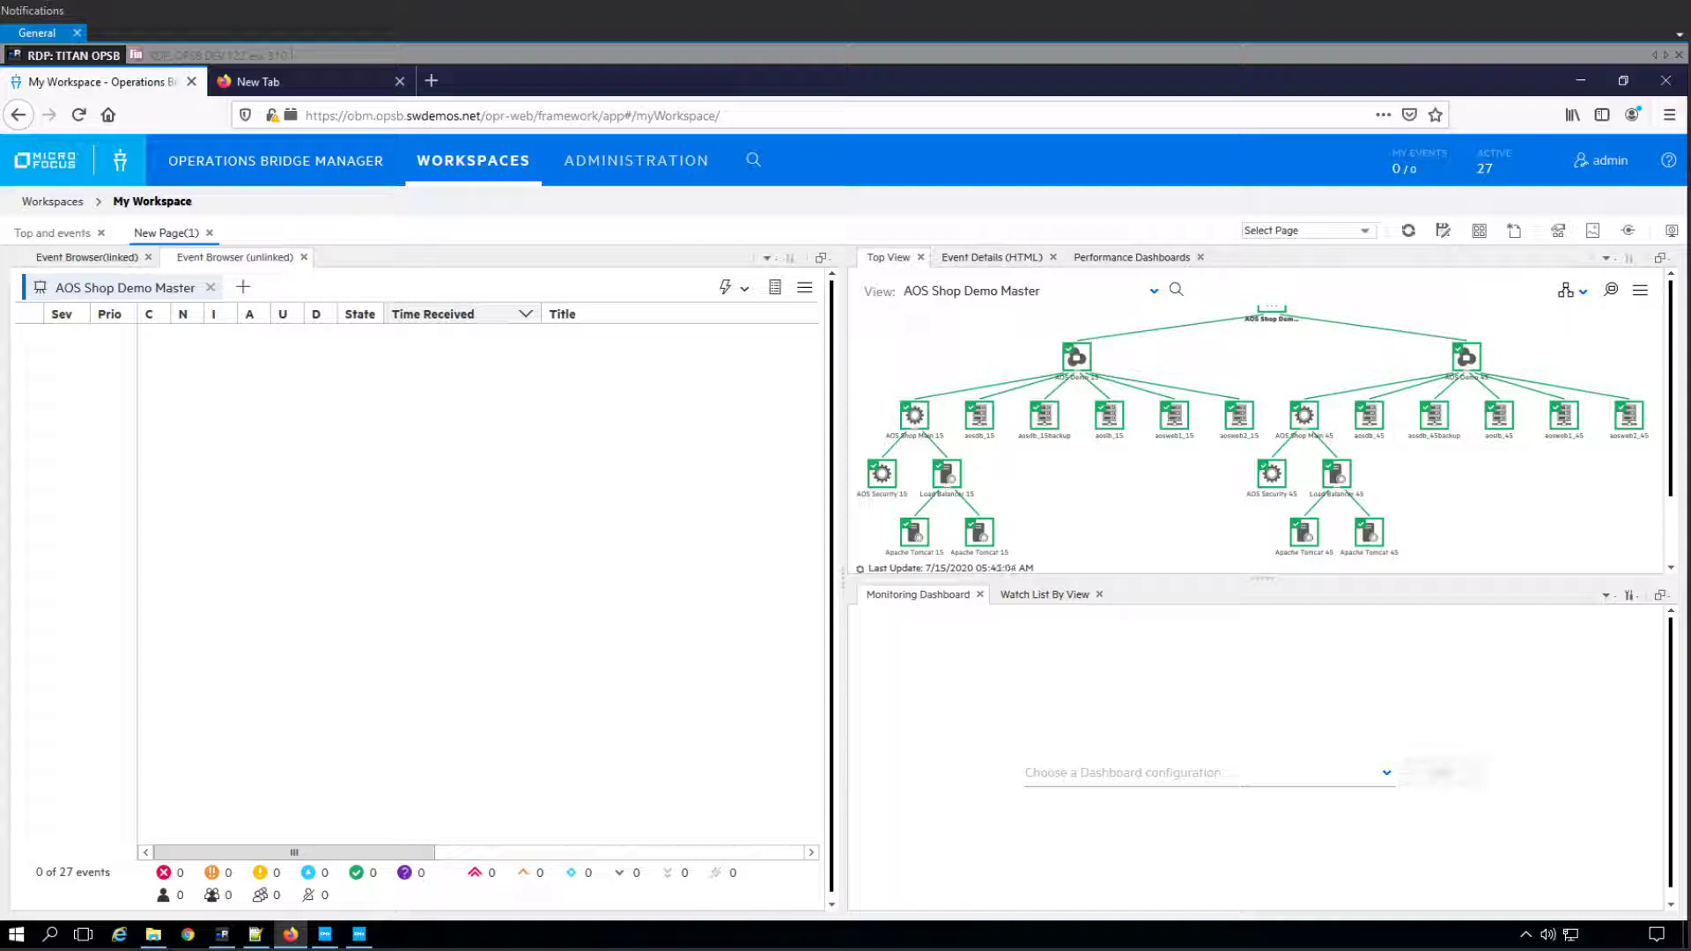
- Clear Event Browser (unlinked) as a target of the CIChange context in Top View's wiring
{"action": "left_click", "coordinate": [1605, 258]}
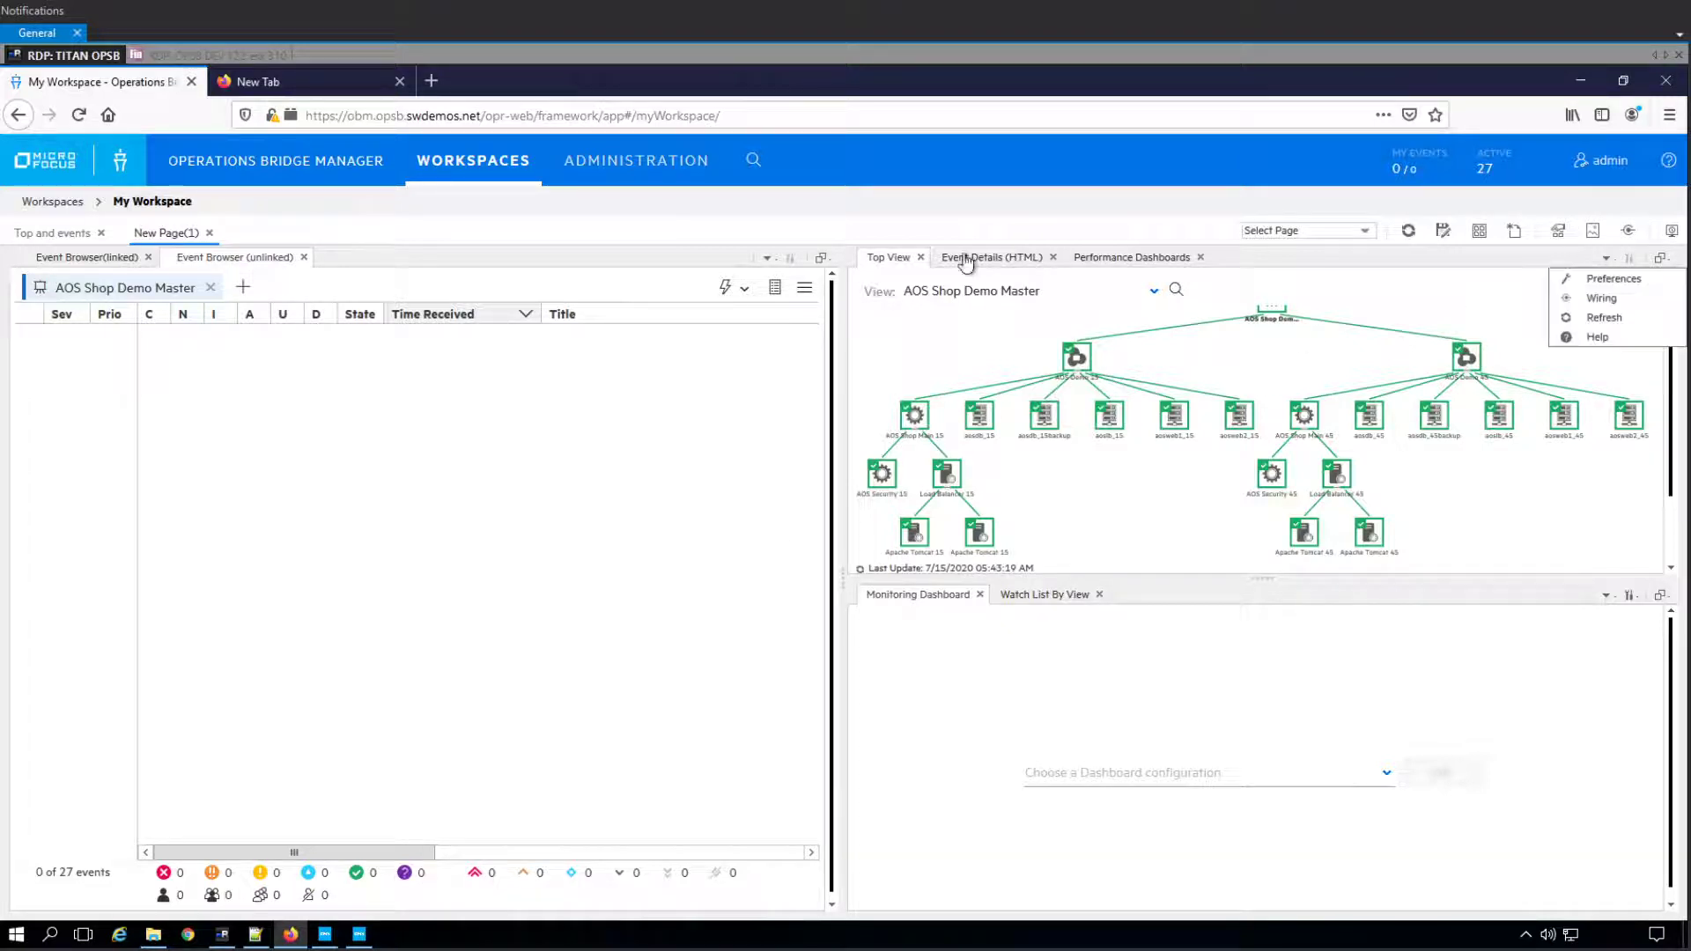
{"action": "left_click", "coordinate": [1594, 300]}
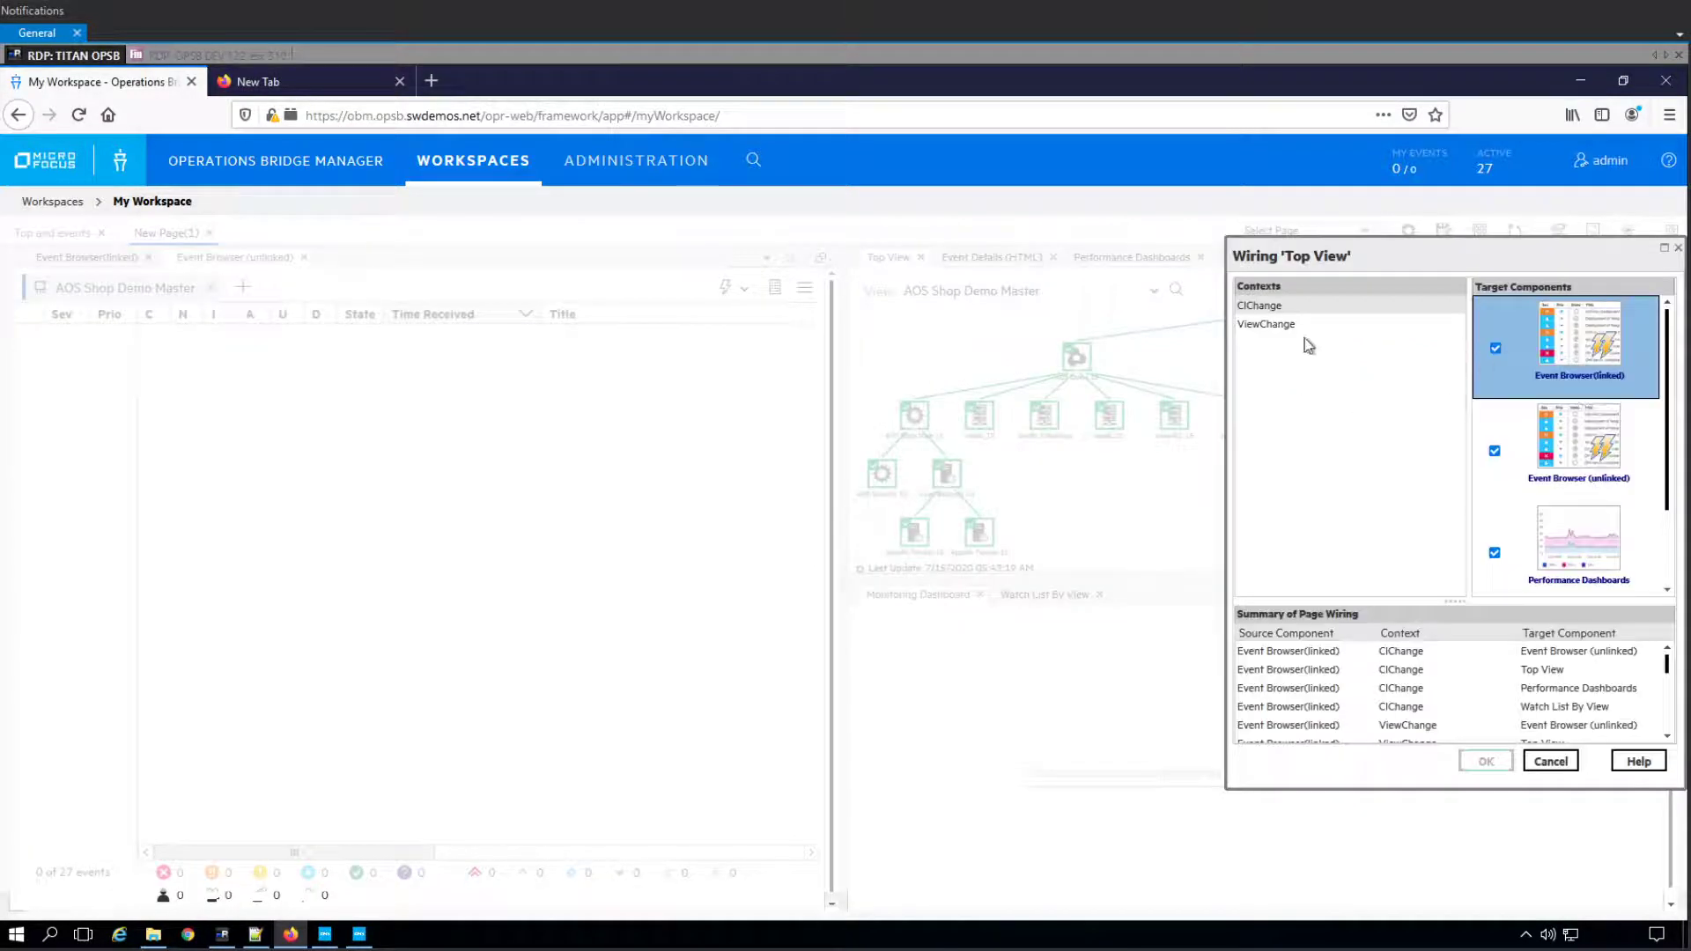
{"action": "left_click", "coordinate": [1522, 452]}
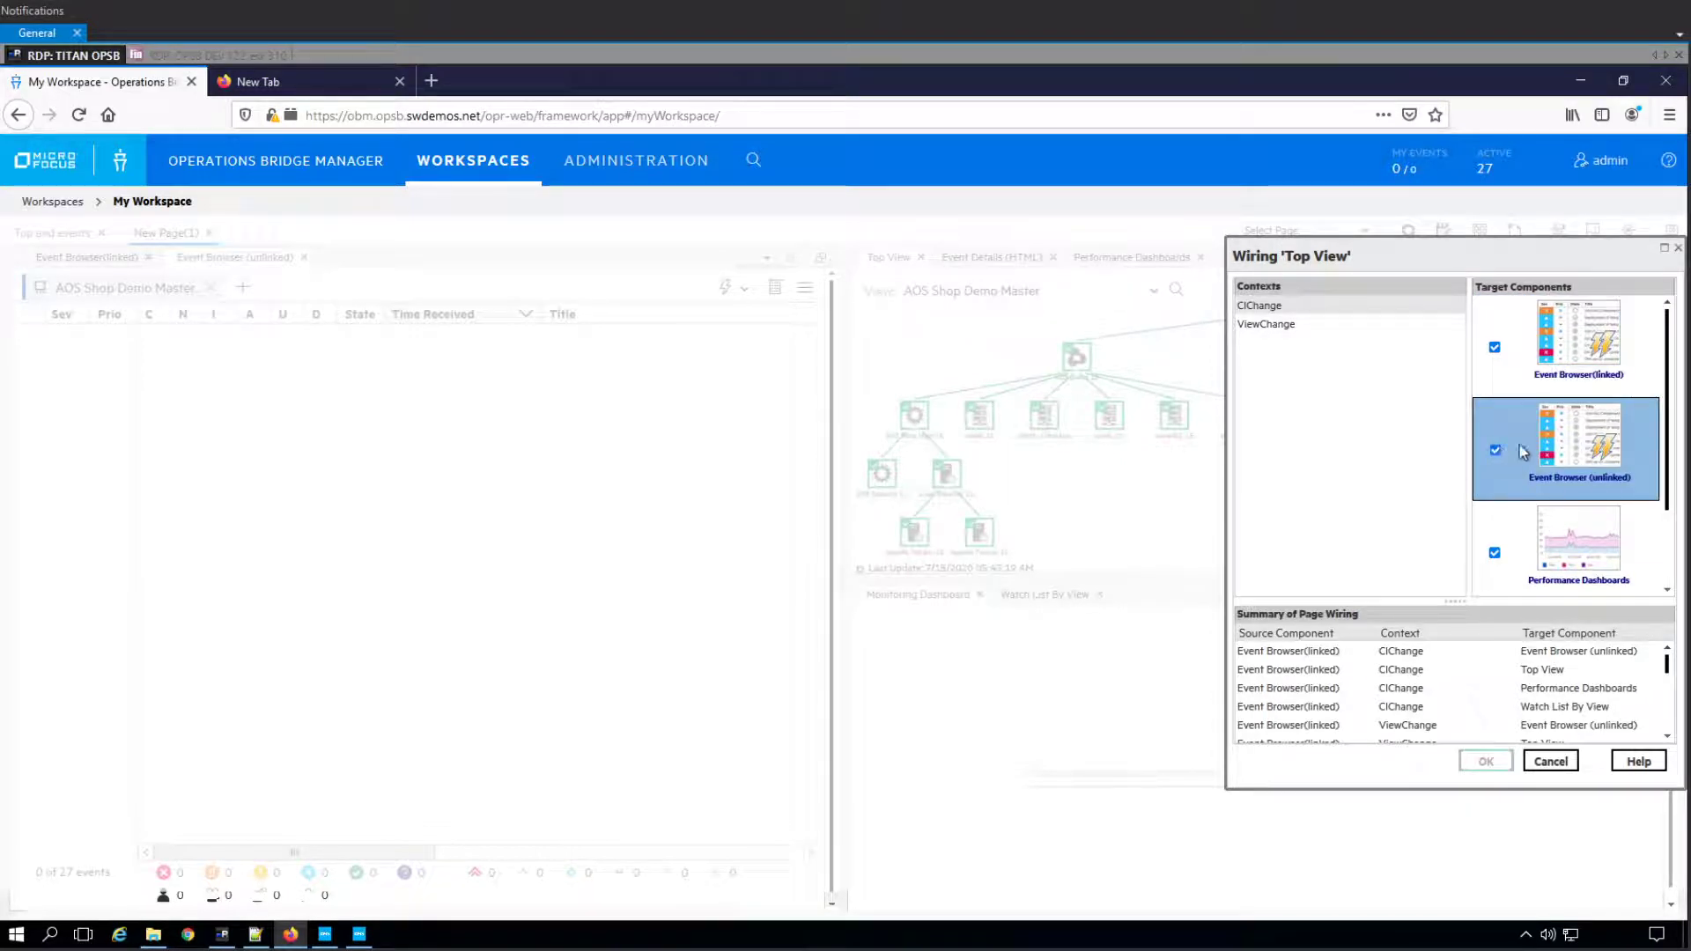
{"action": "left_click", "coordinate": [1524, 447]}
{"action": "scroll", "coordinate": [1525, 445], "scroll_direction": "down", "scroll_amount": 2}
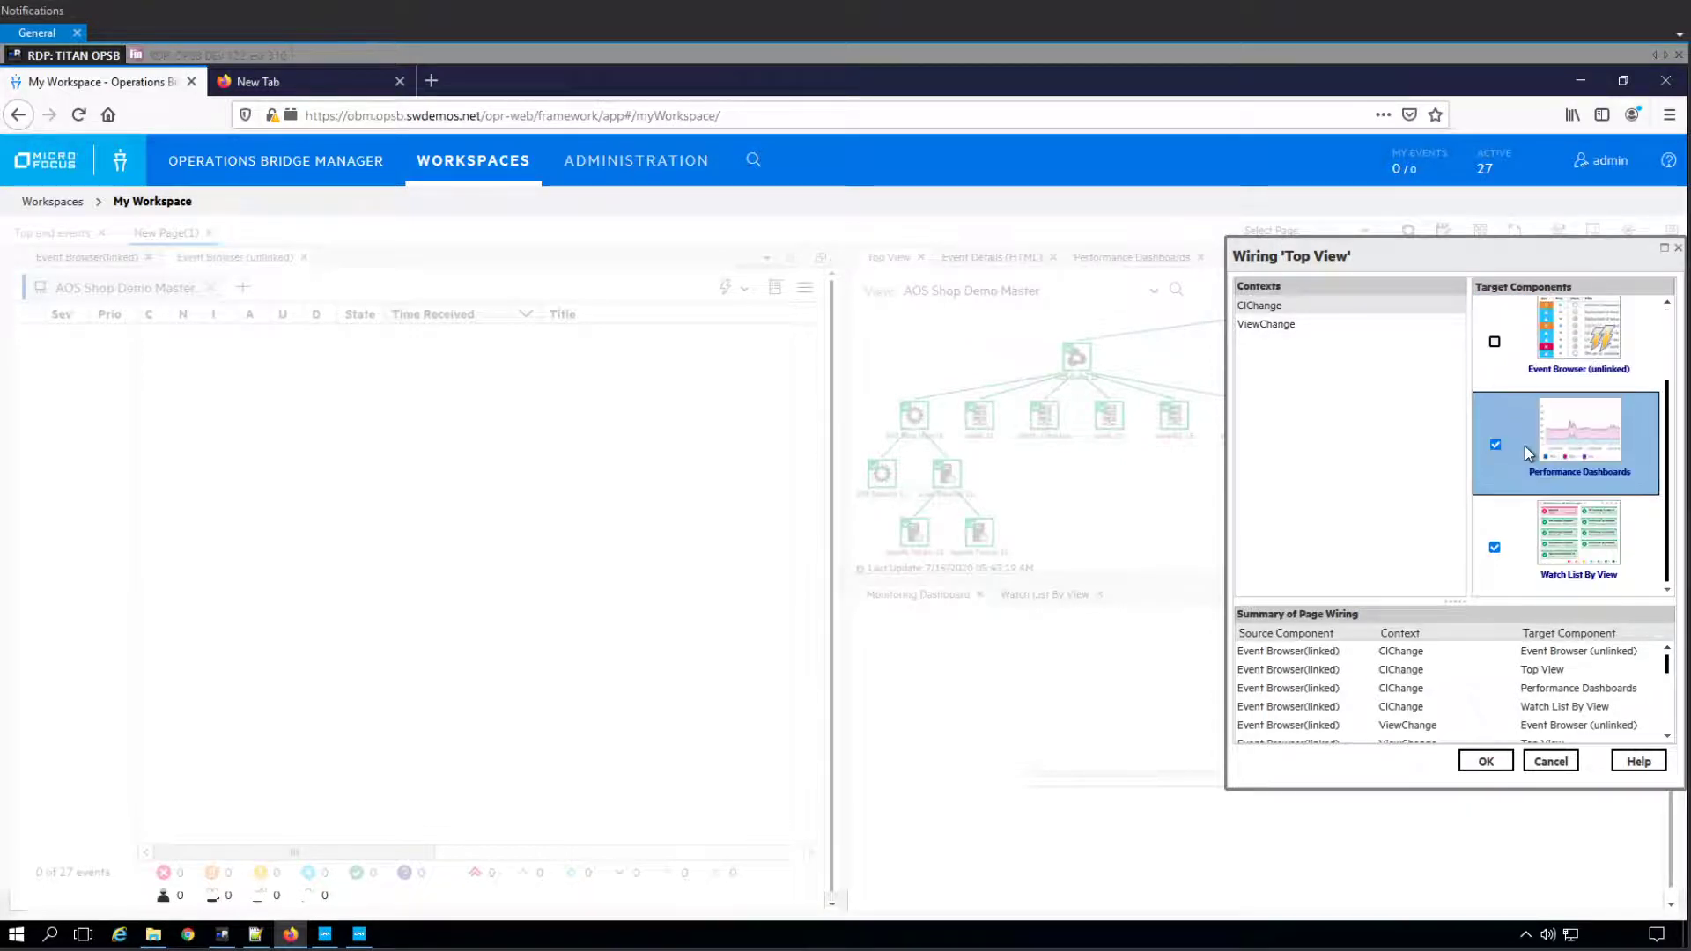
{"action": "left_click", "coordinate": [1564, 555]}
{"action": "left_click", "coordinate": [1584, 354]}
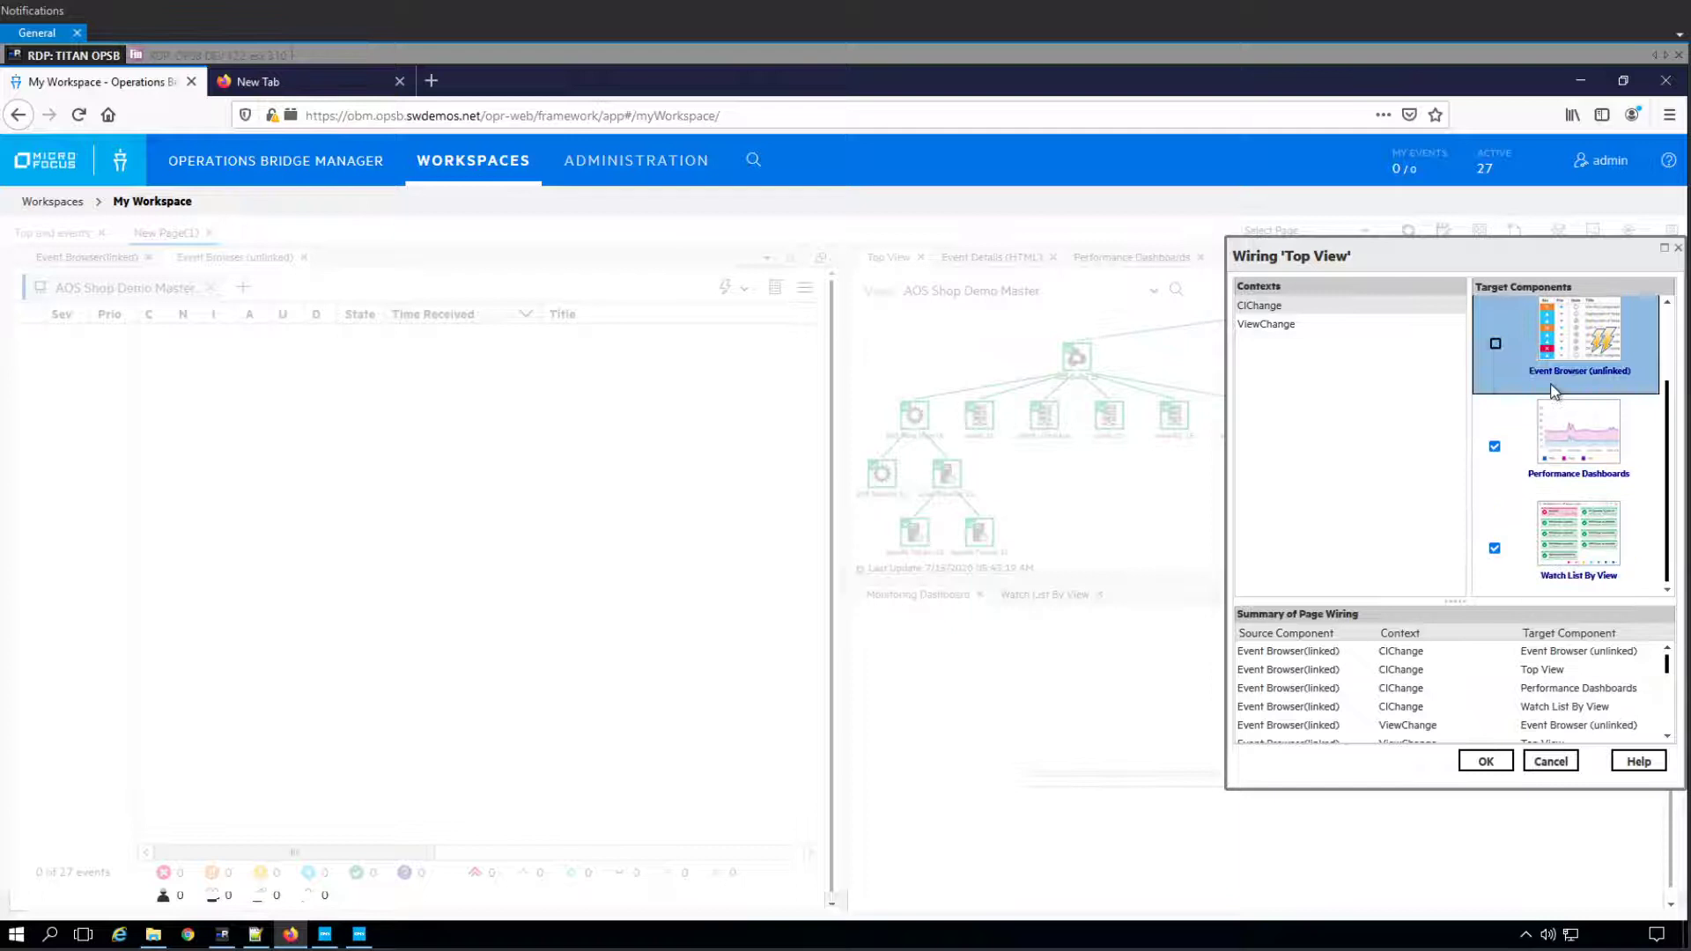
- Clear Event Browser (unlinked) as a target of Top View's ViewChange context and apply the wiring
{"action": "left_click", "coordinate": [1287, 326]}
{"action": "scroll", "coordinate": [1533, 455], "scroll_direction": "up", "scroll_amount": 2}
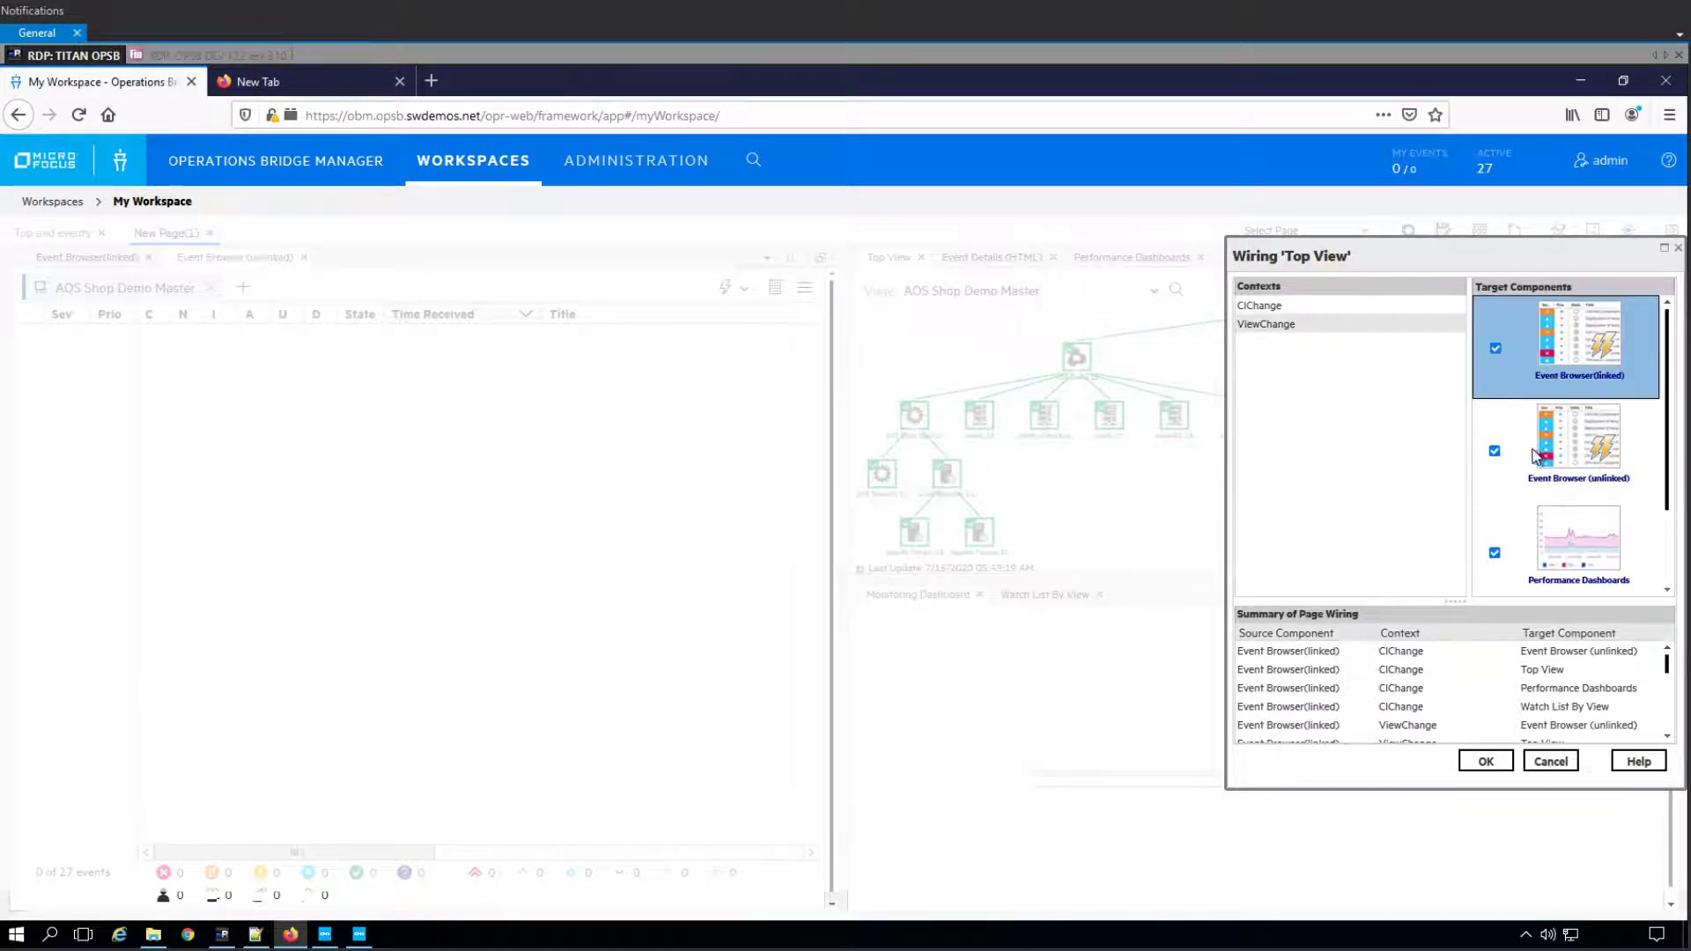
{"action": "left_click", "coordinate": [1497, 450]}
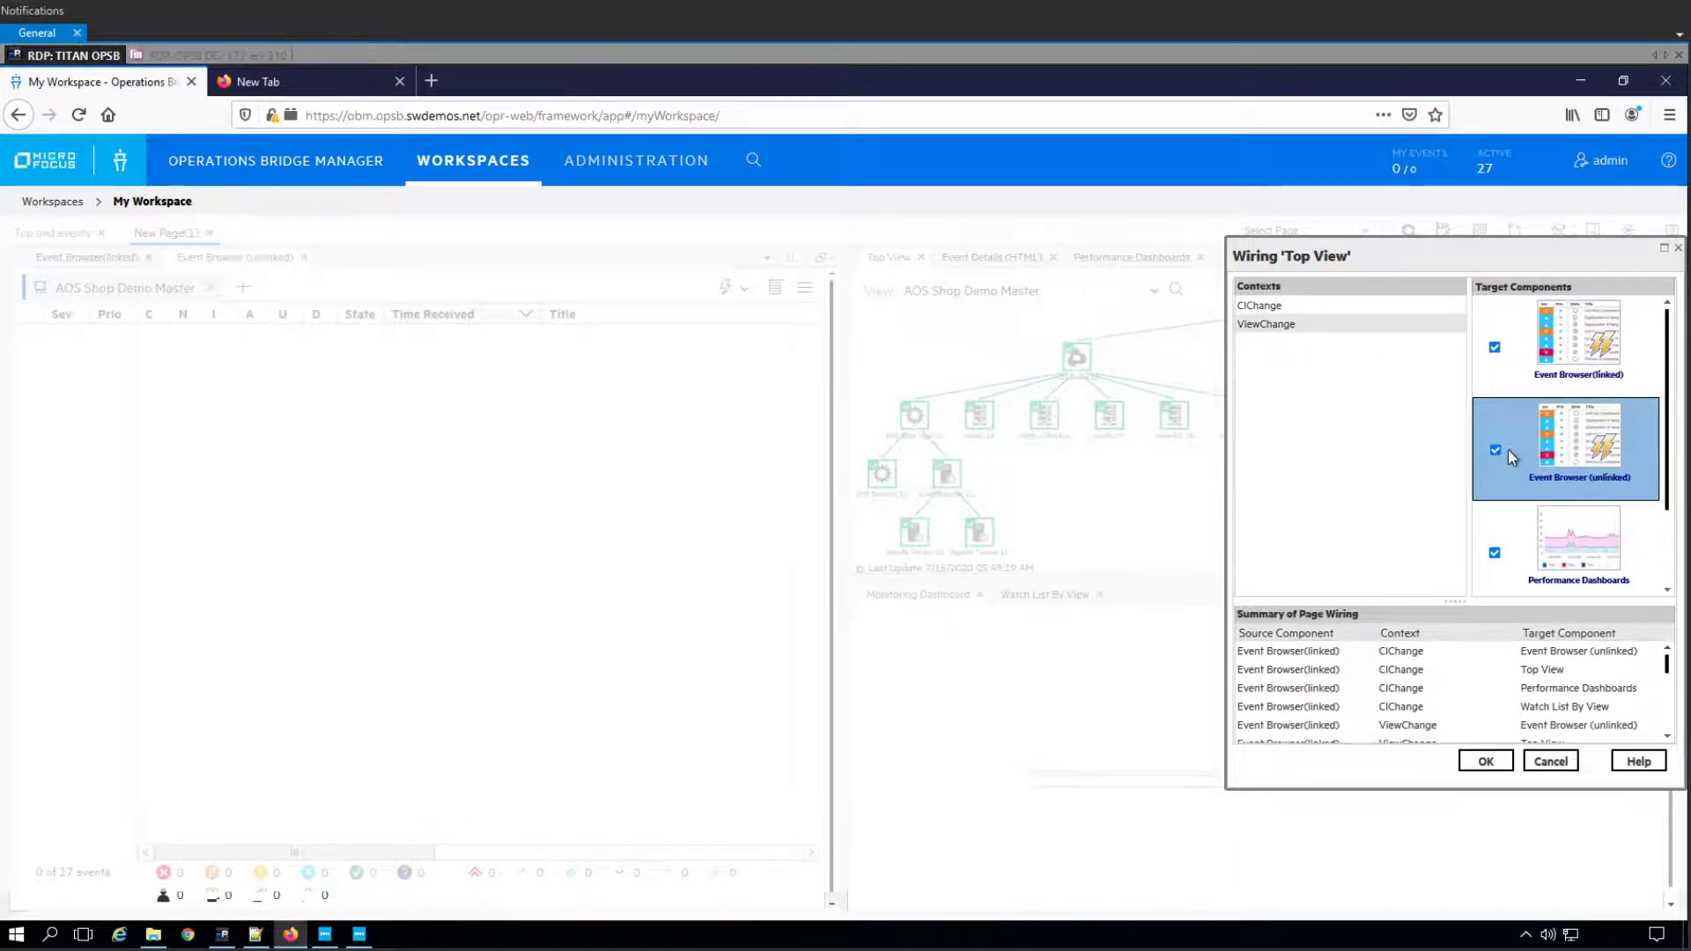
{"action": "left_click", "coordinate": [1484, 761]}
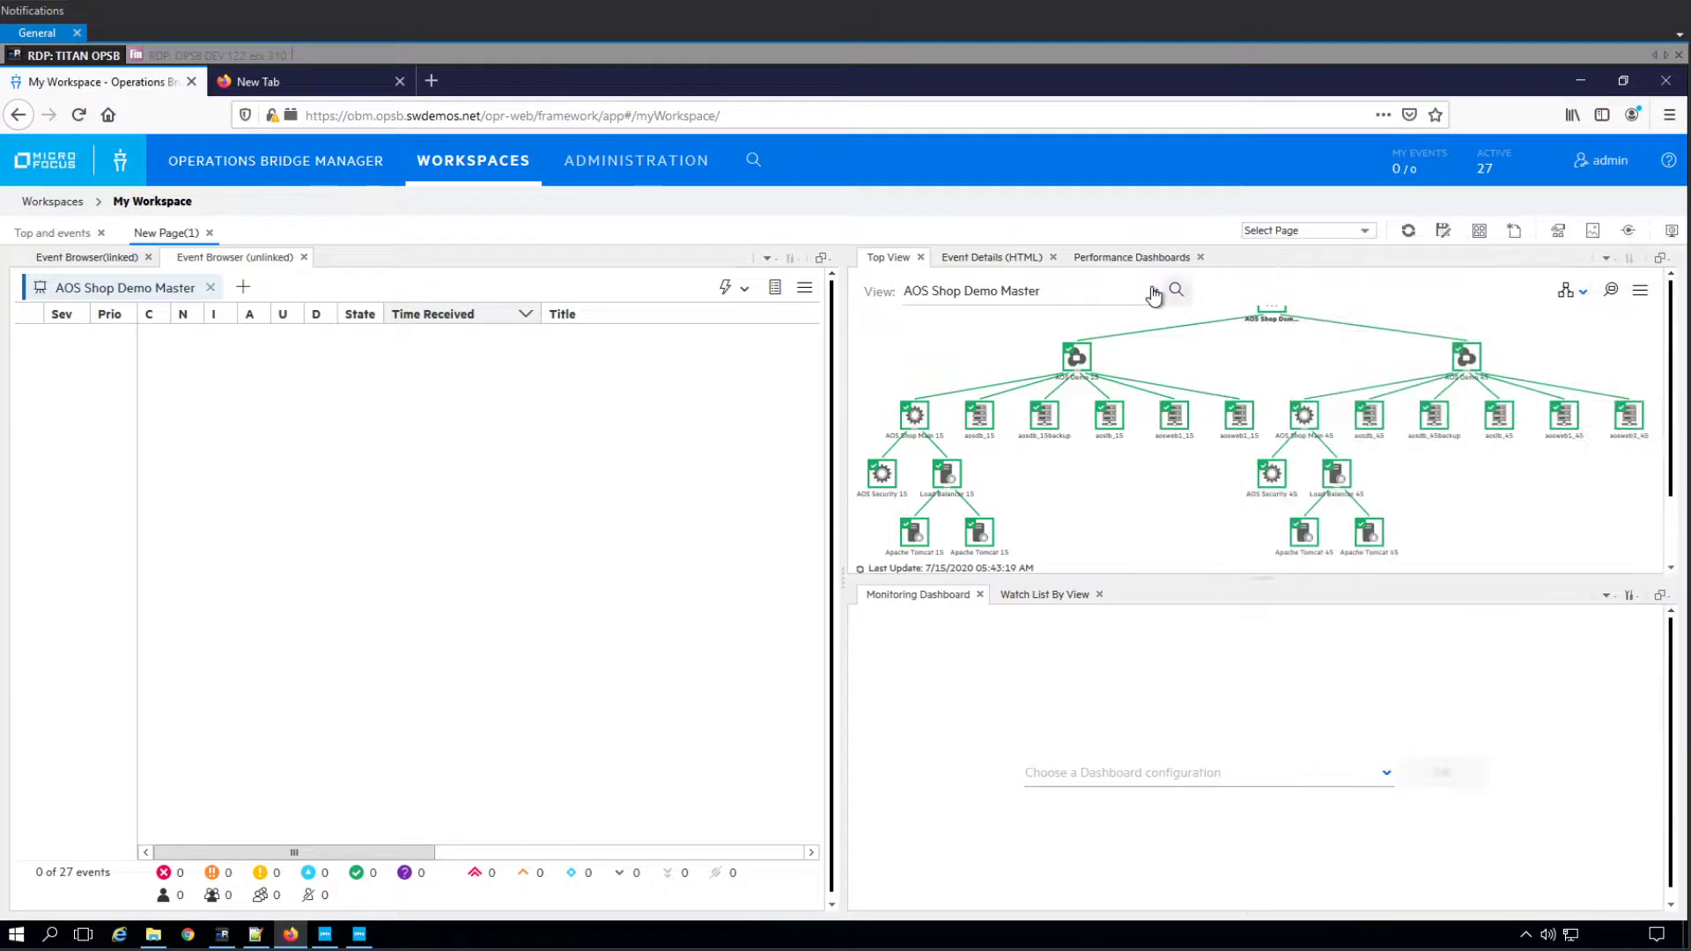
- Switch Top View to AOS Shop Demo 45 and on to AOS Shop Demo 15, checking the unlinked event browser's response
{"action": "left_click", "coordinate": [1153, 295]}
{"action": "left_click", "coordinate": [1019, 357]}
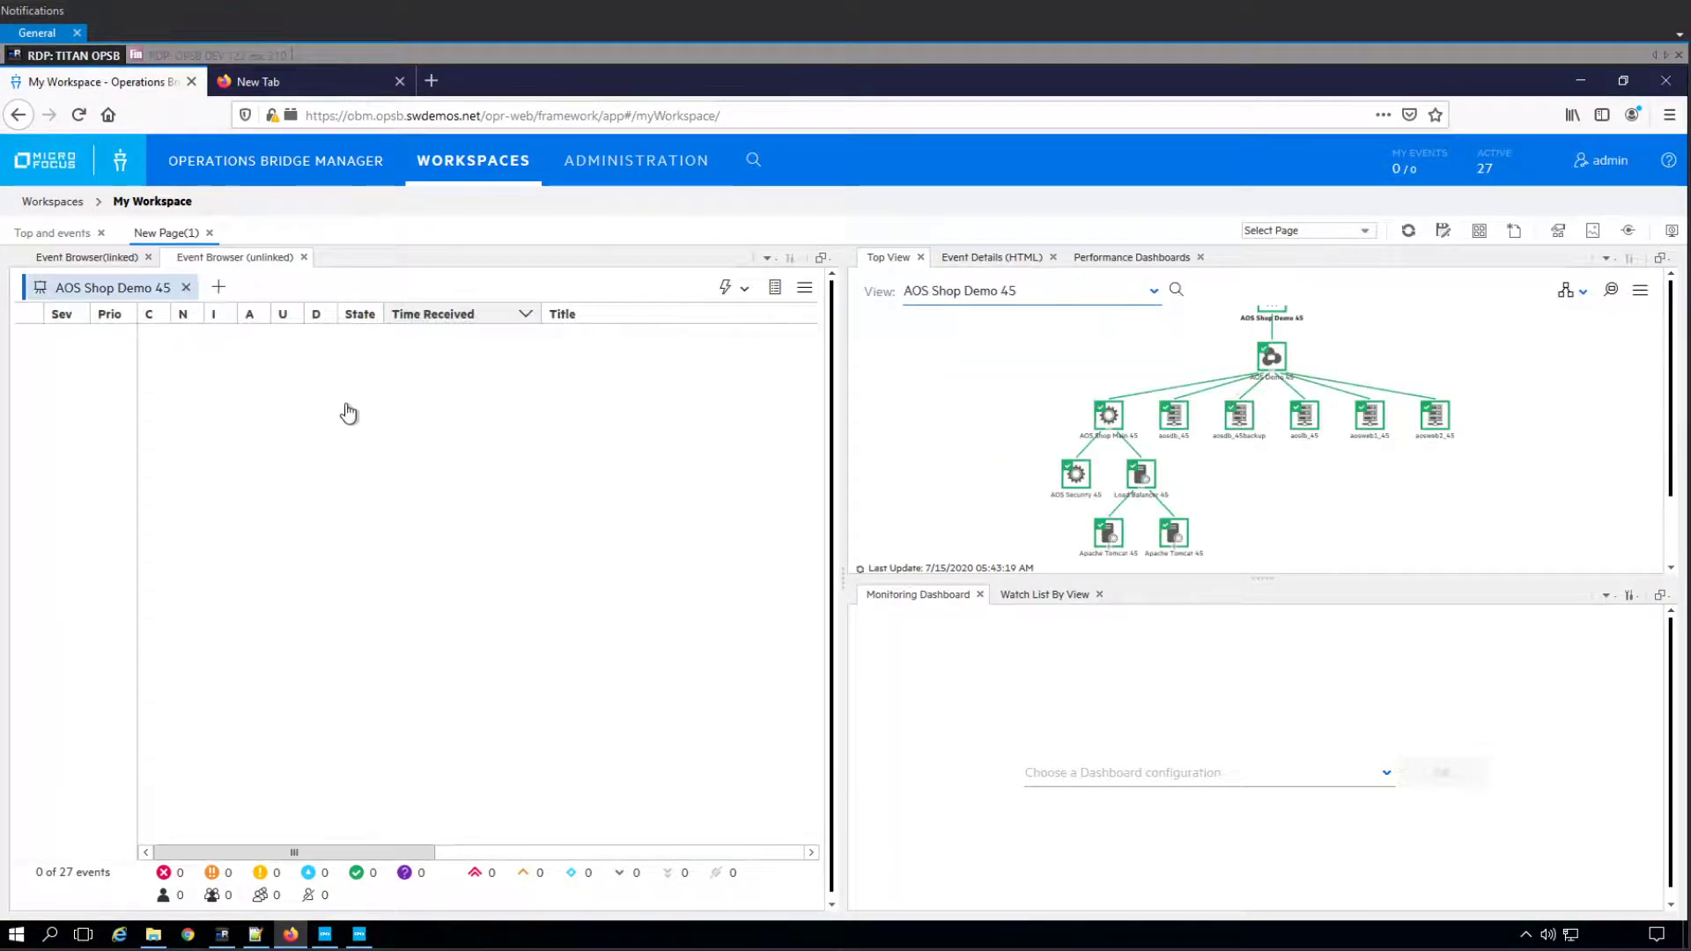
{"action": "left_click", "coordinate": [1127, 287]}
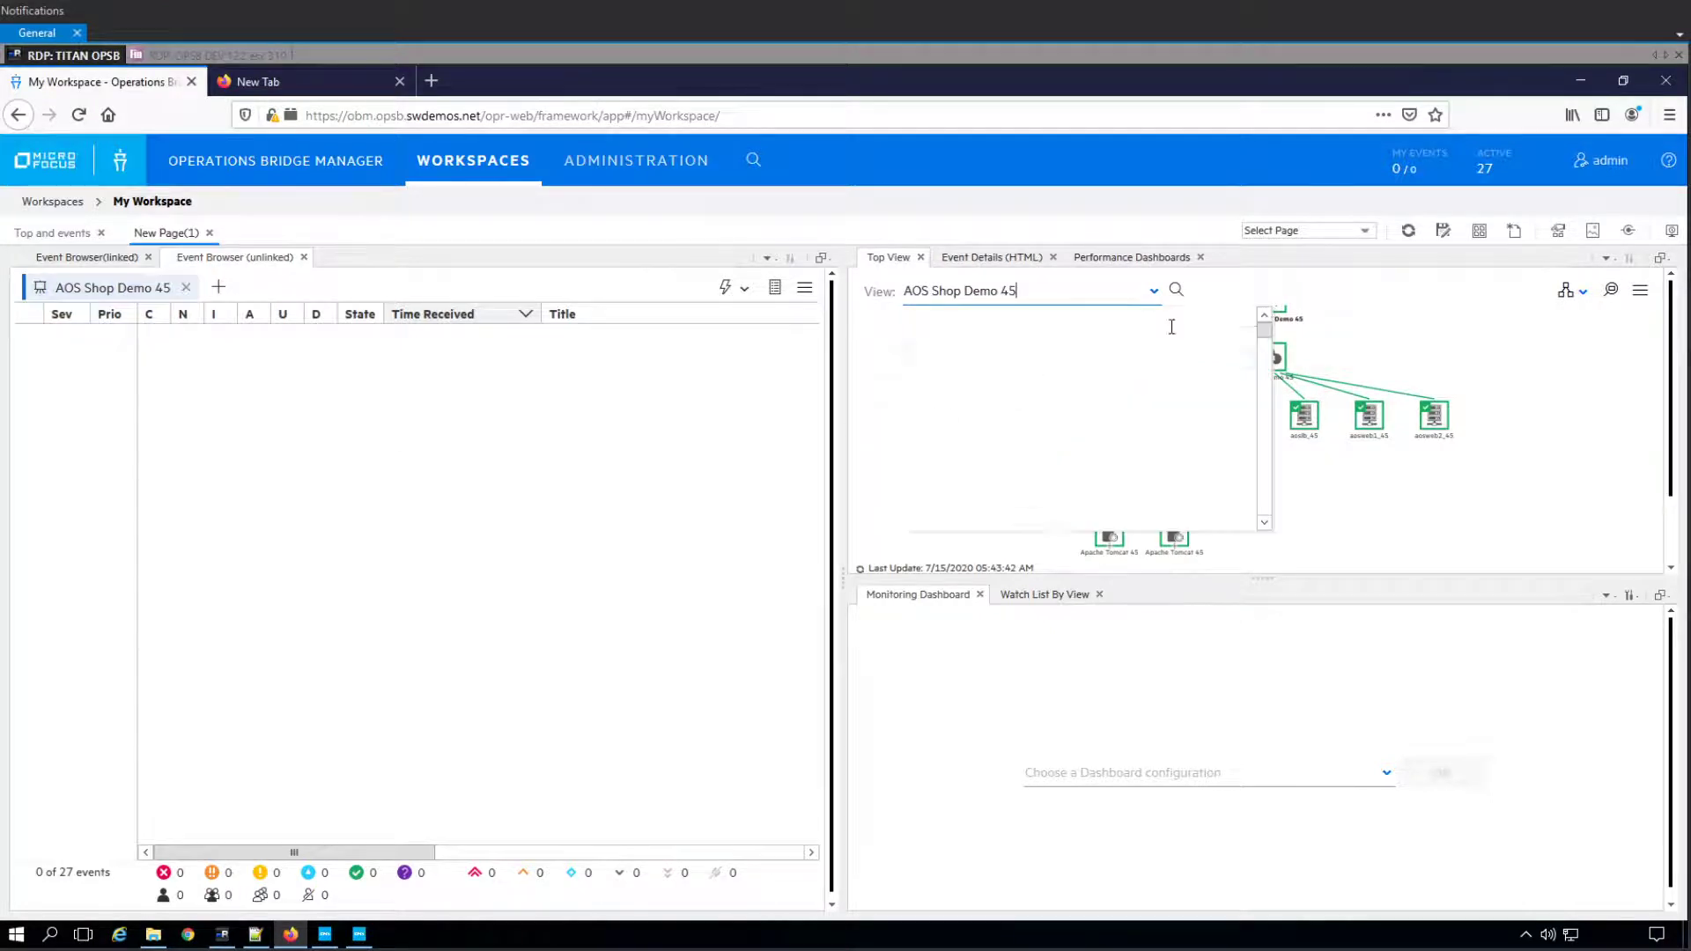
{"action": "left_click", "coordinate": [1076, 340]}
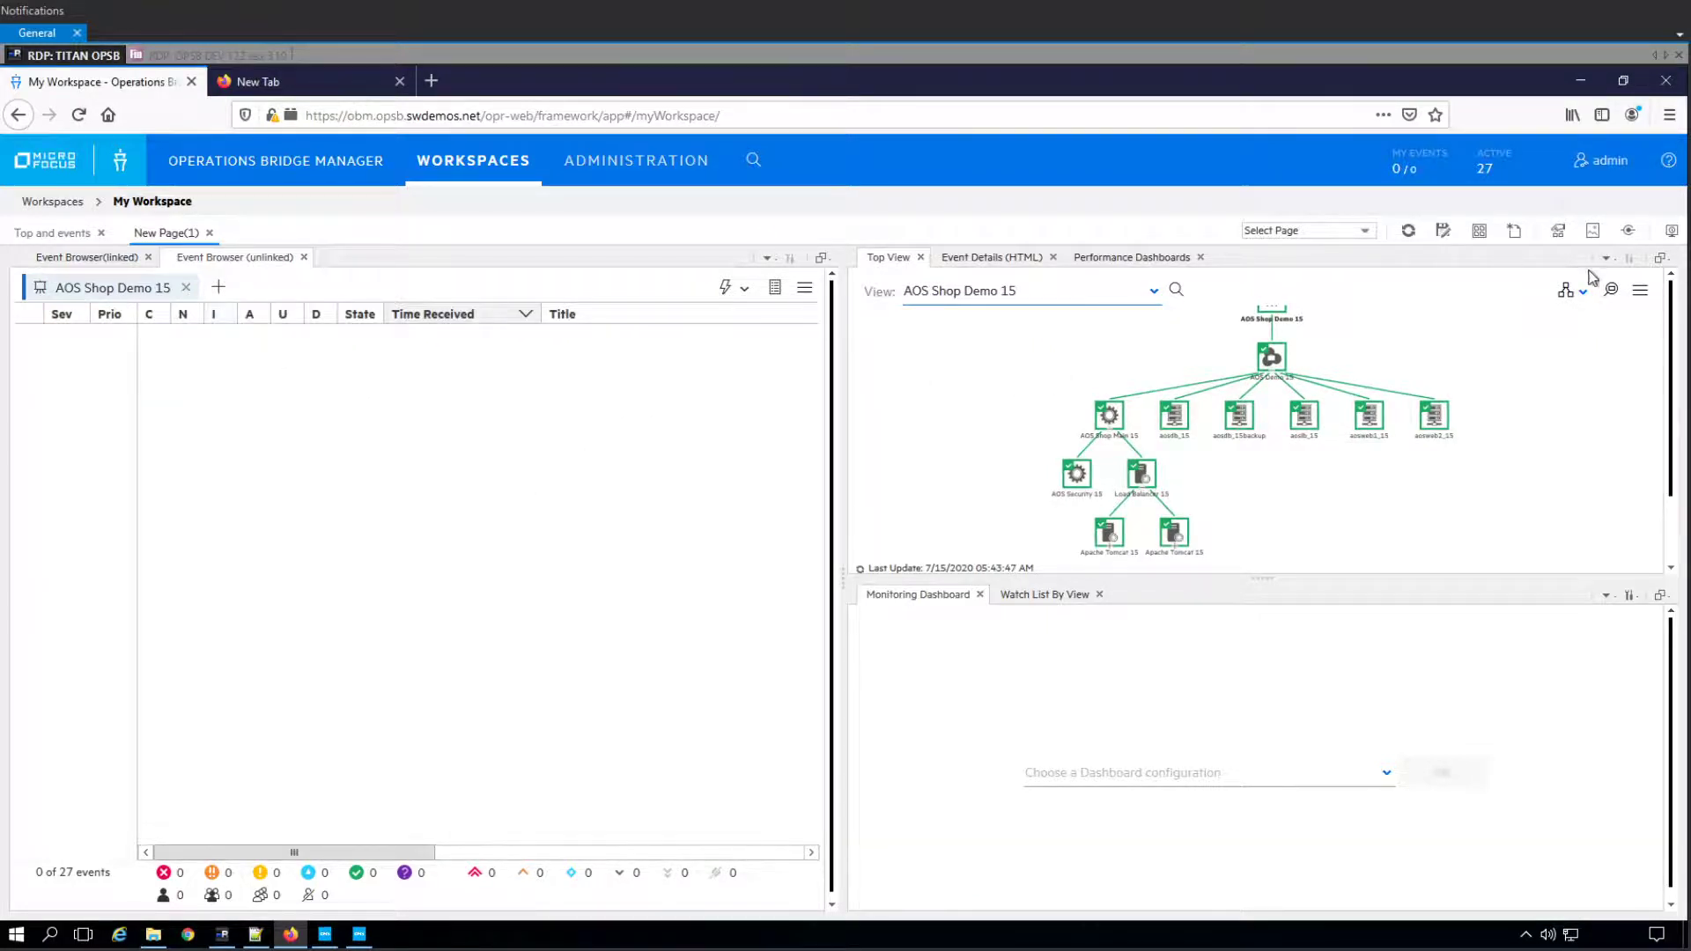
- Save the custom page to the page gallery as AOS SHOP DEMO under all categories
{"action": "left_click", "coordinate": [1514, 232]}
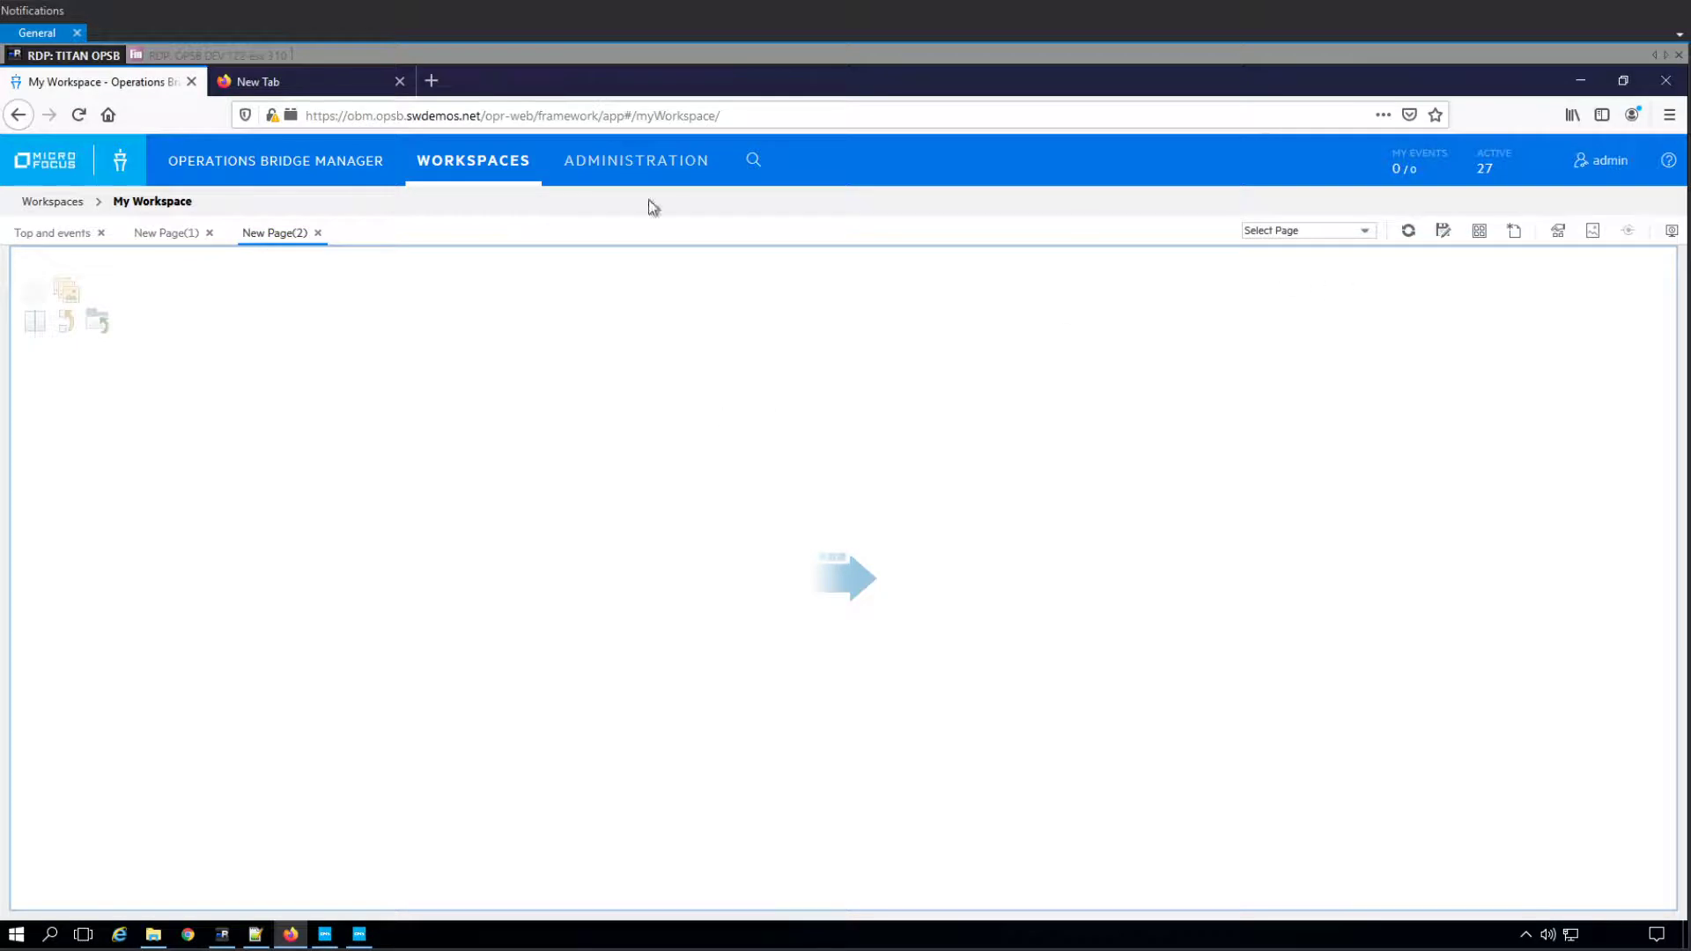
{"action": "left_click", "coordinate": [318, 234]}
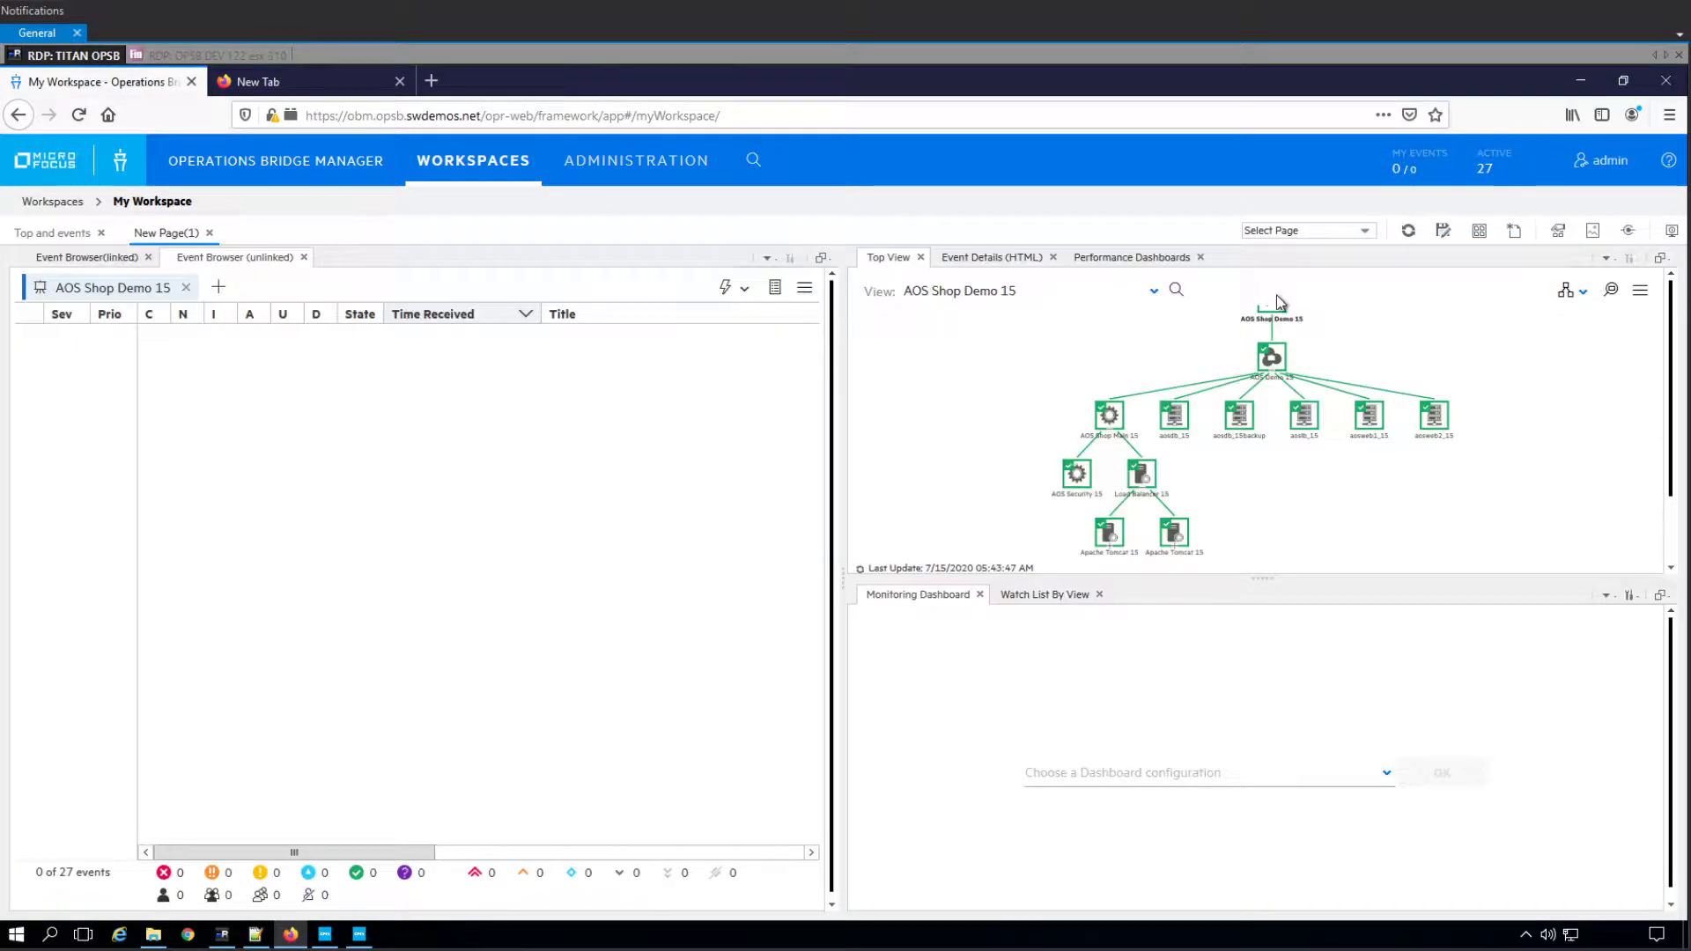
{"action": "left_click", "coordinate": [1442, 232]}
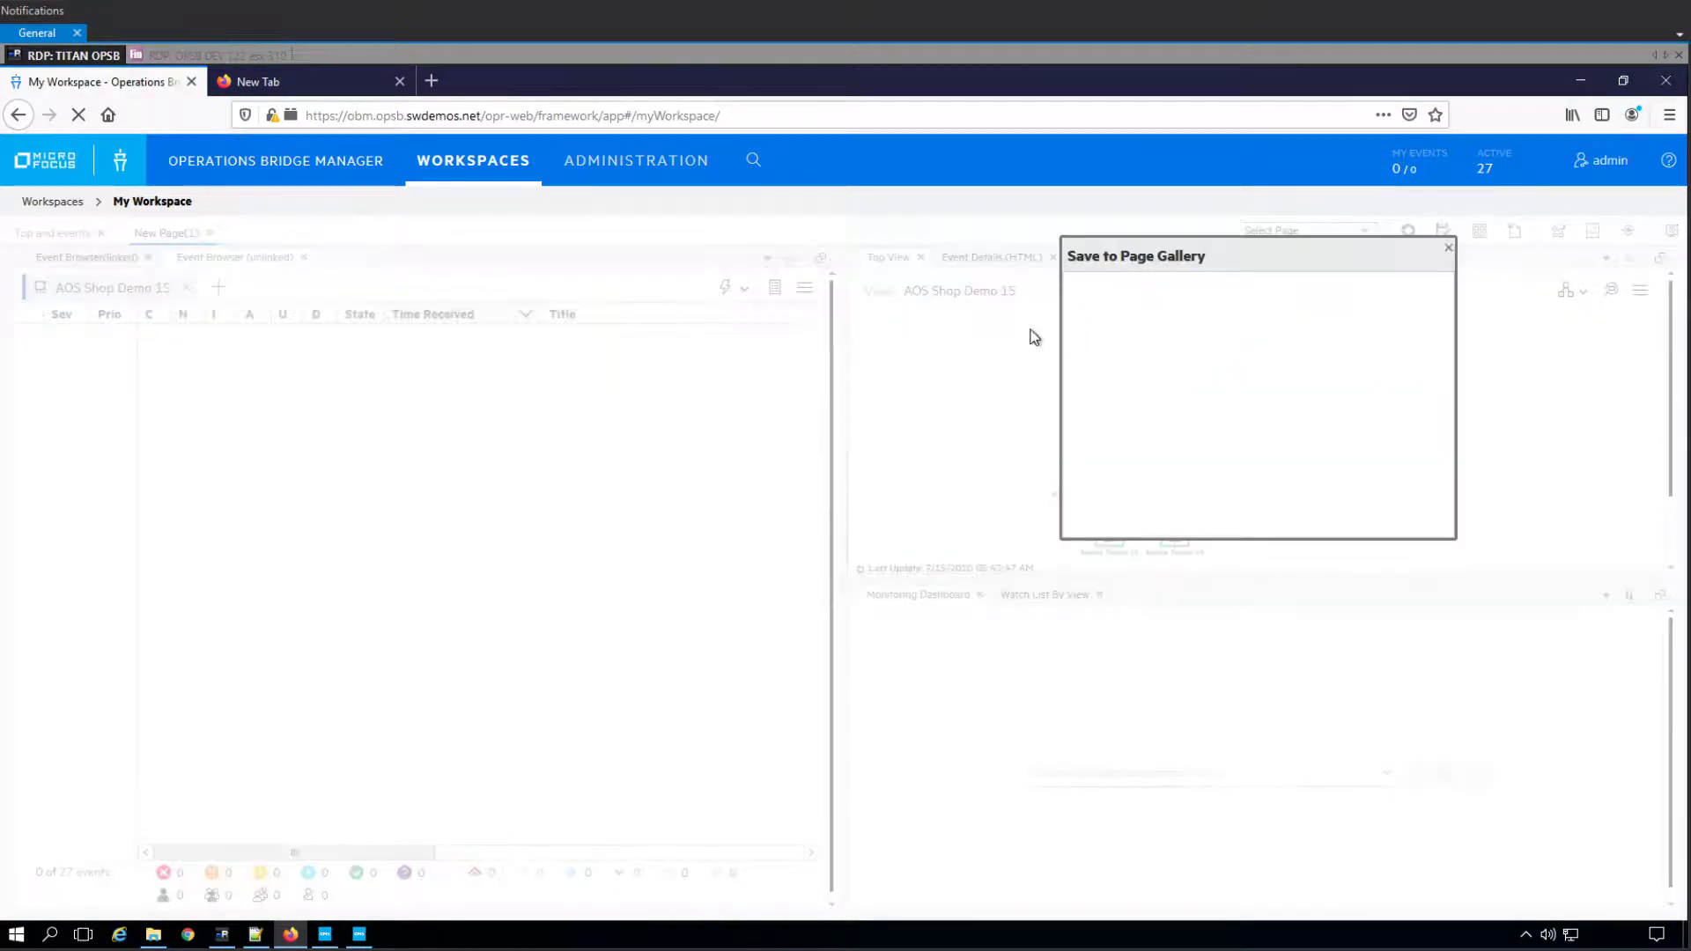
{"action": "left_click", "coordinate": [1090, 381]}
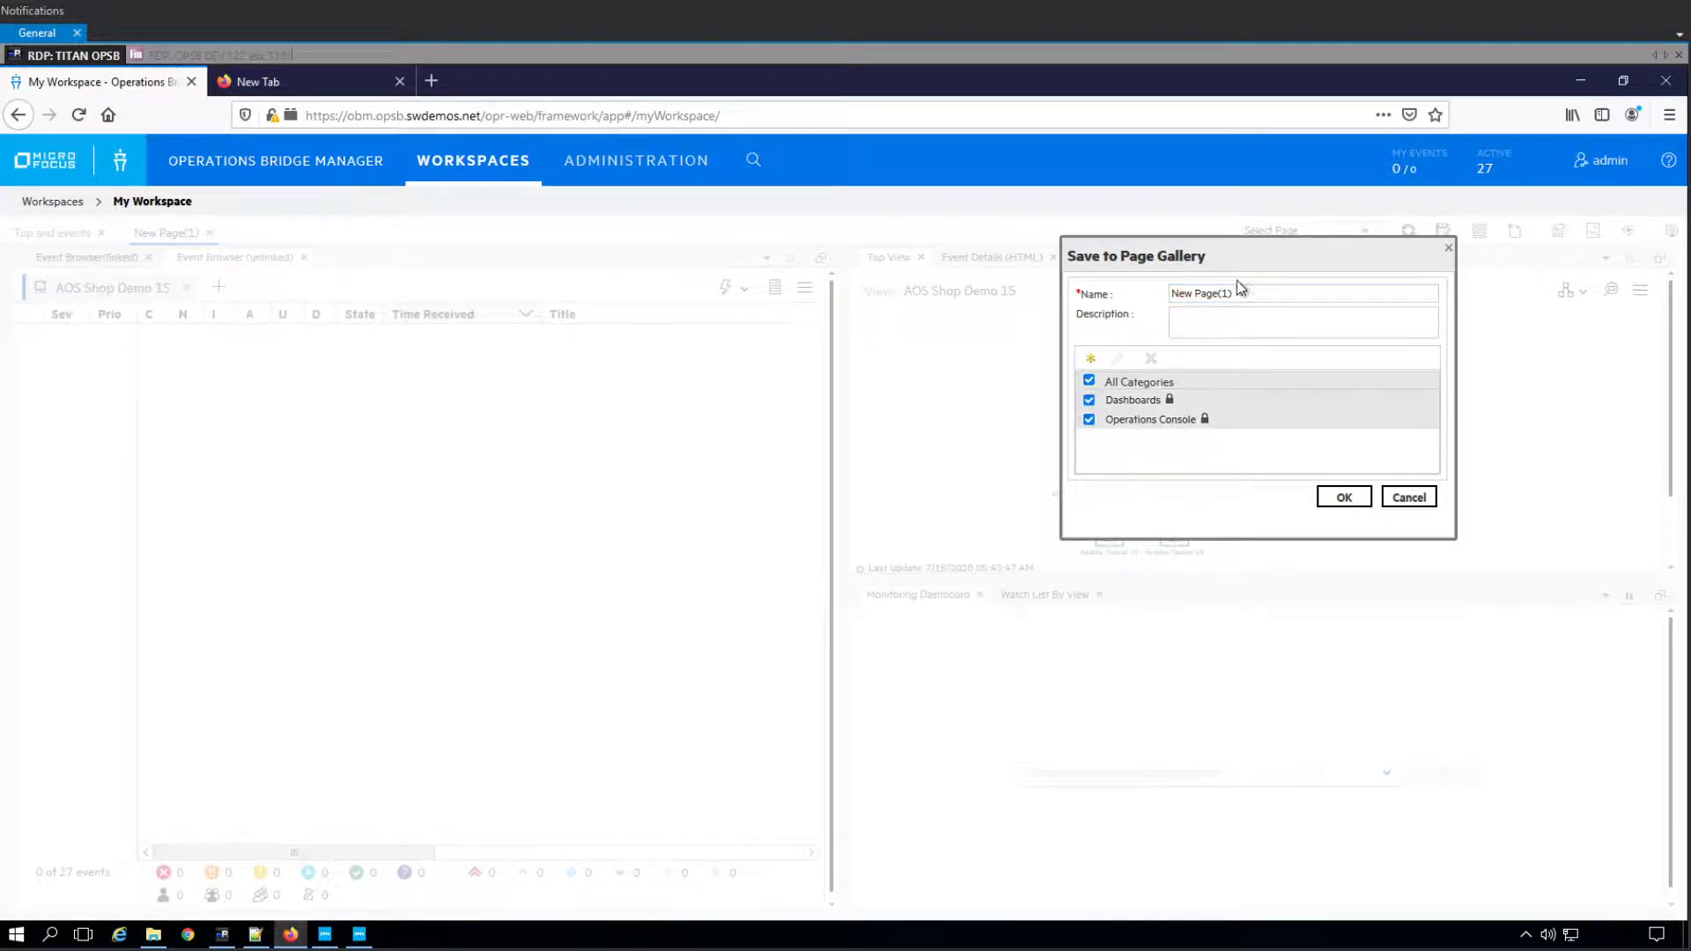
{"action": "left_click_drag", "start_coordinate": [1253, 292], "coordinate": [1174, 292]}
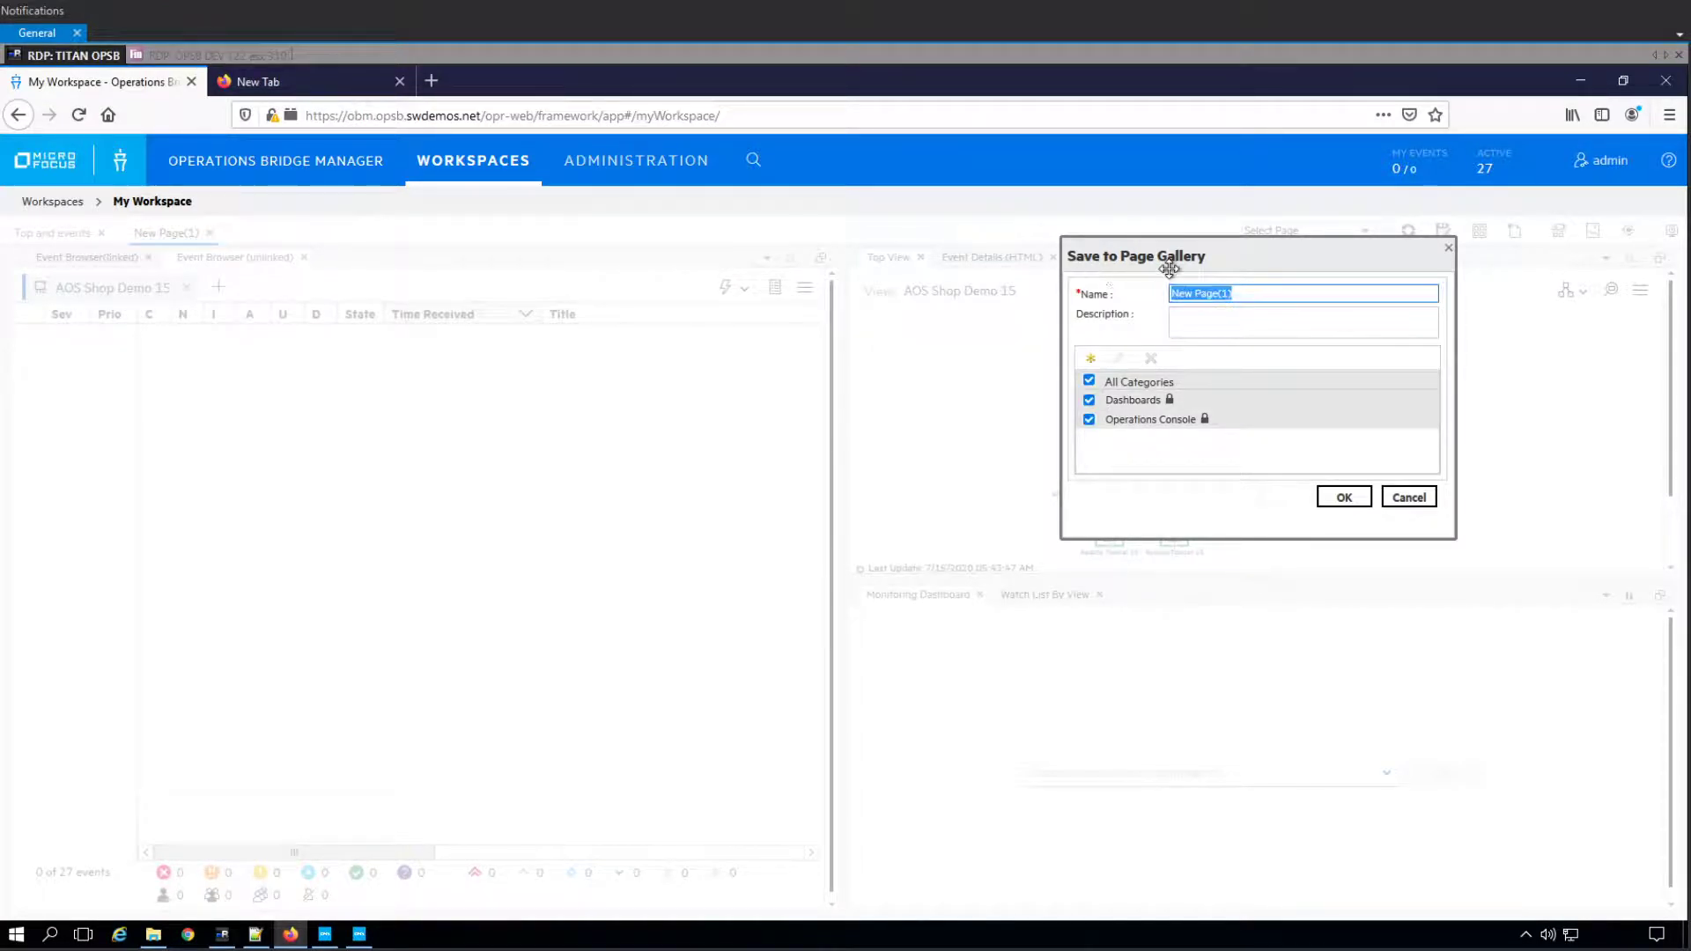
{"action": "type", "text": "AOS SHOP"}
{"action": "type", "text": "DEMO"}
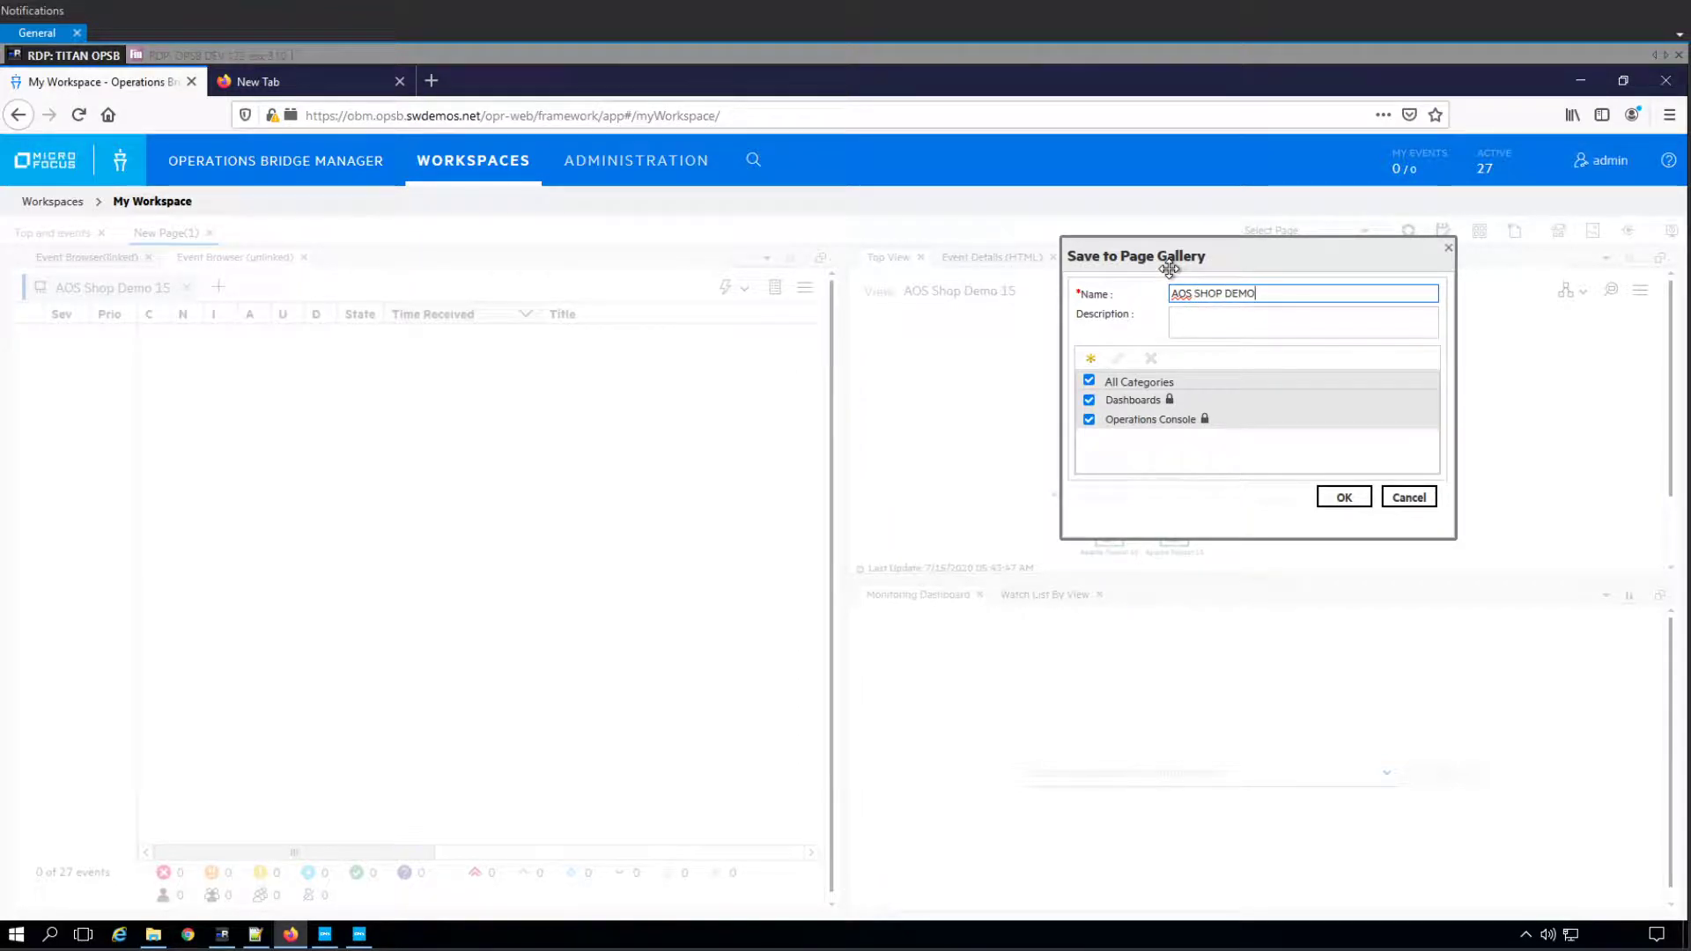
{"action": "left_click", "coordinate": [1344, 496]}
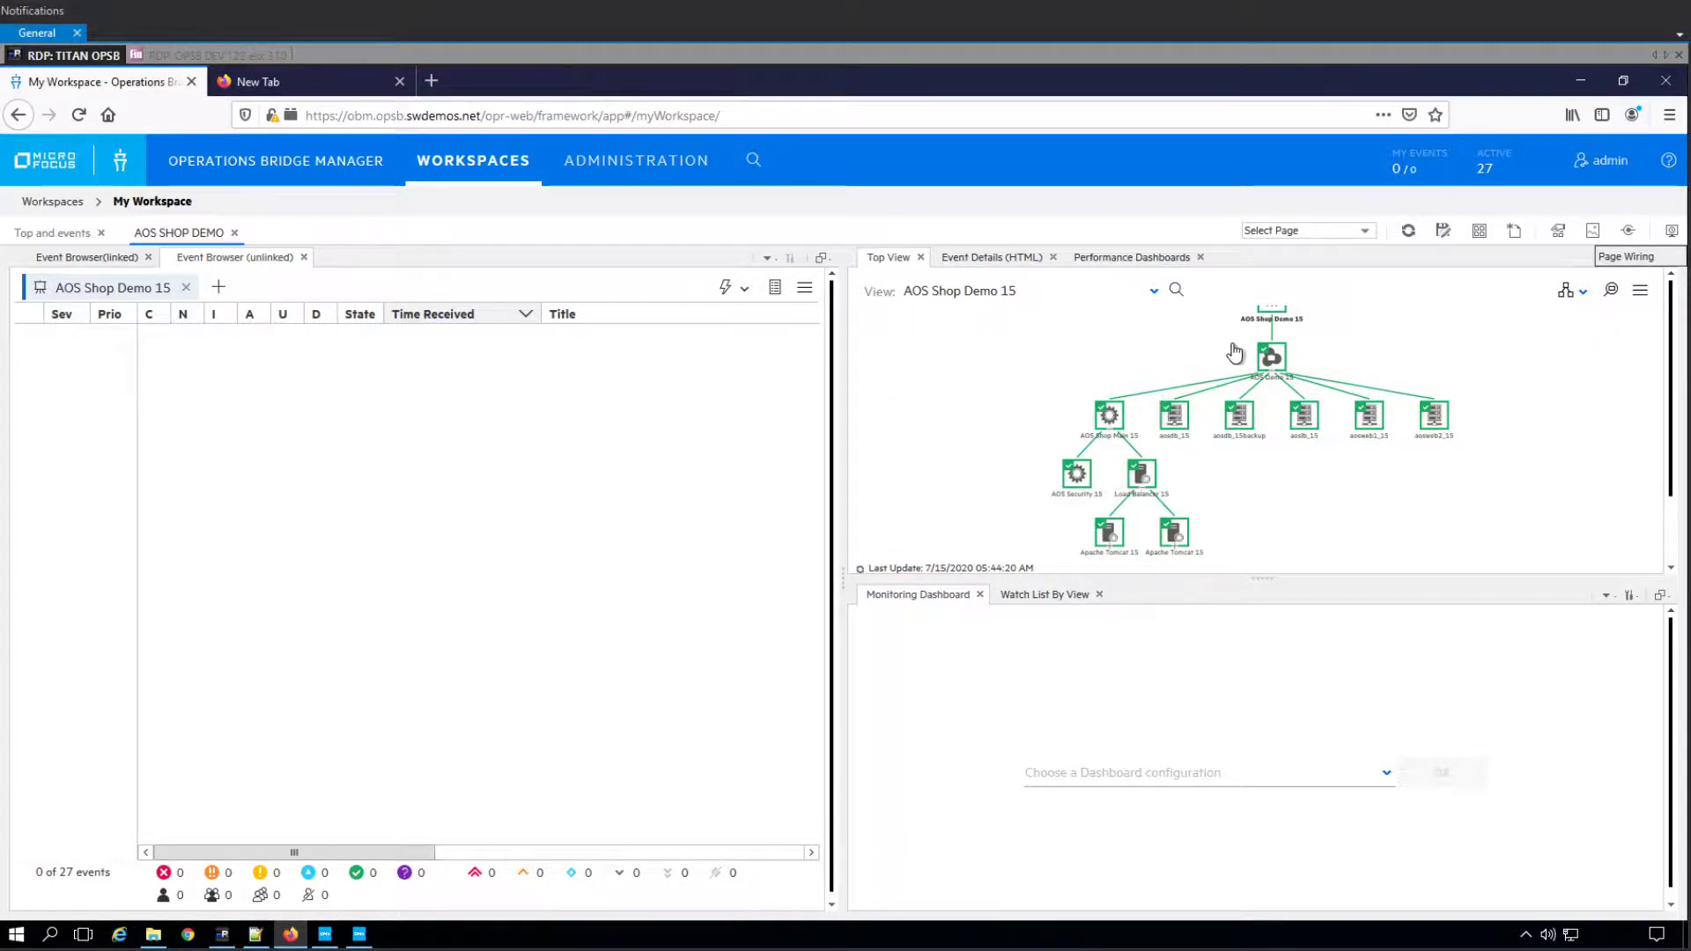
- Examine the page wiring, reviewing the contexts and target components of Event Browser(linked) and Event Browser (unlinked)
{"action": "left_click", "coordinate": [1627, 233]}
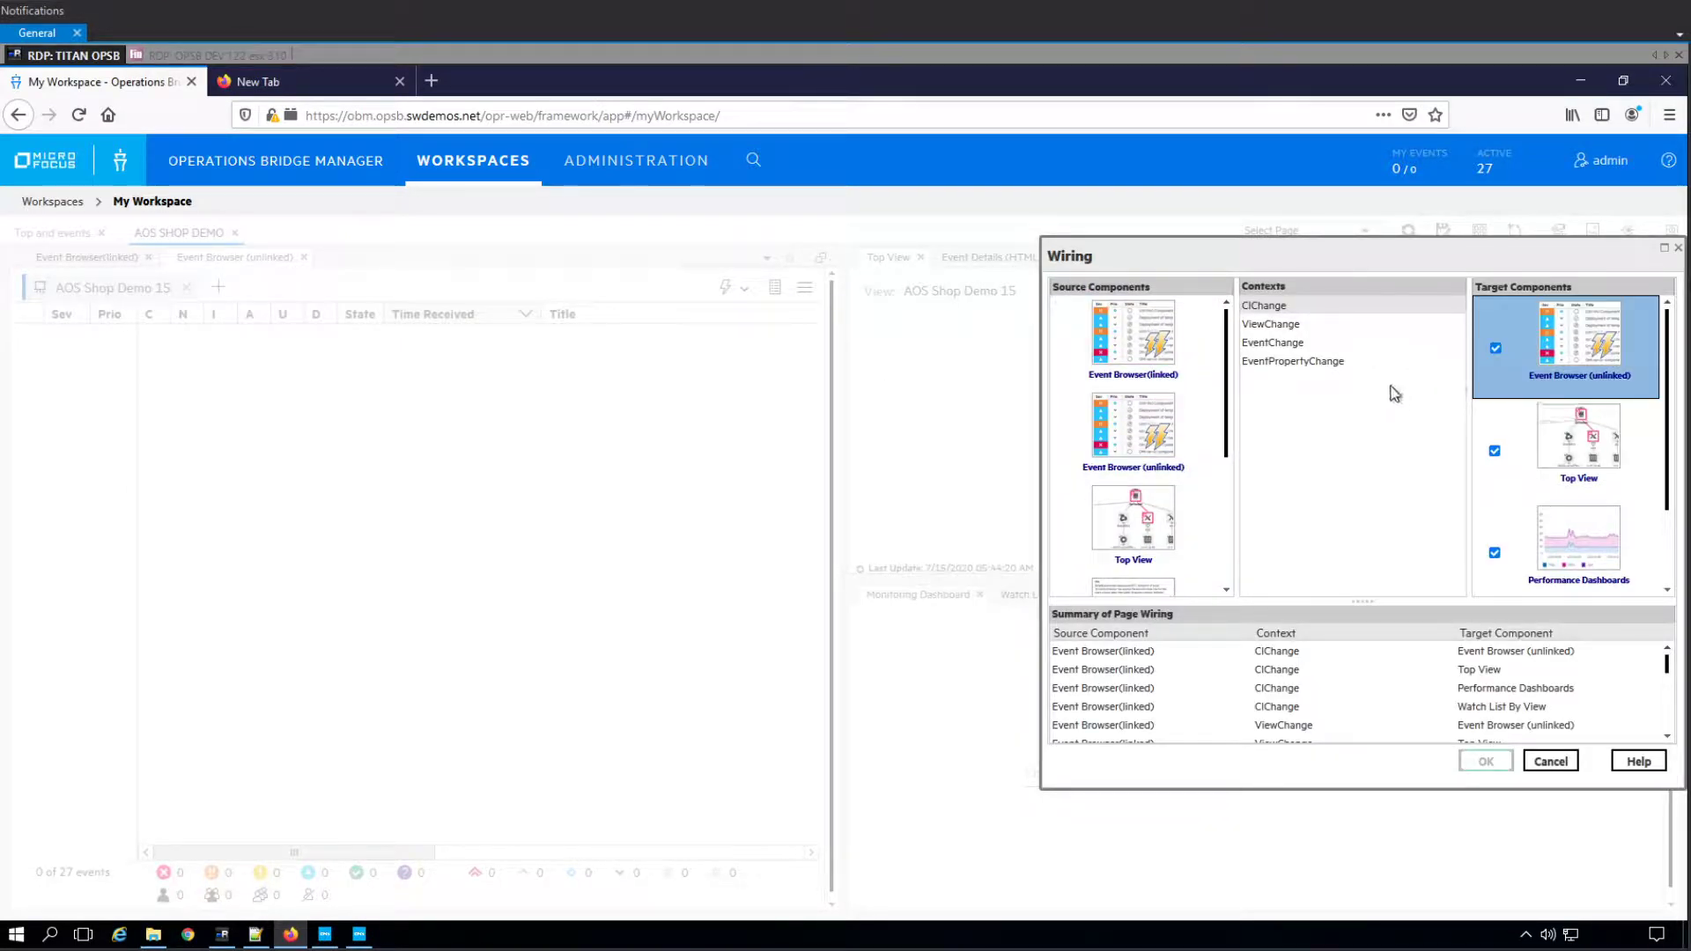
{"action": "left_click", "coordinate": [1393, 326]}
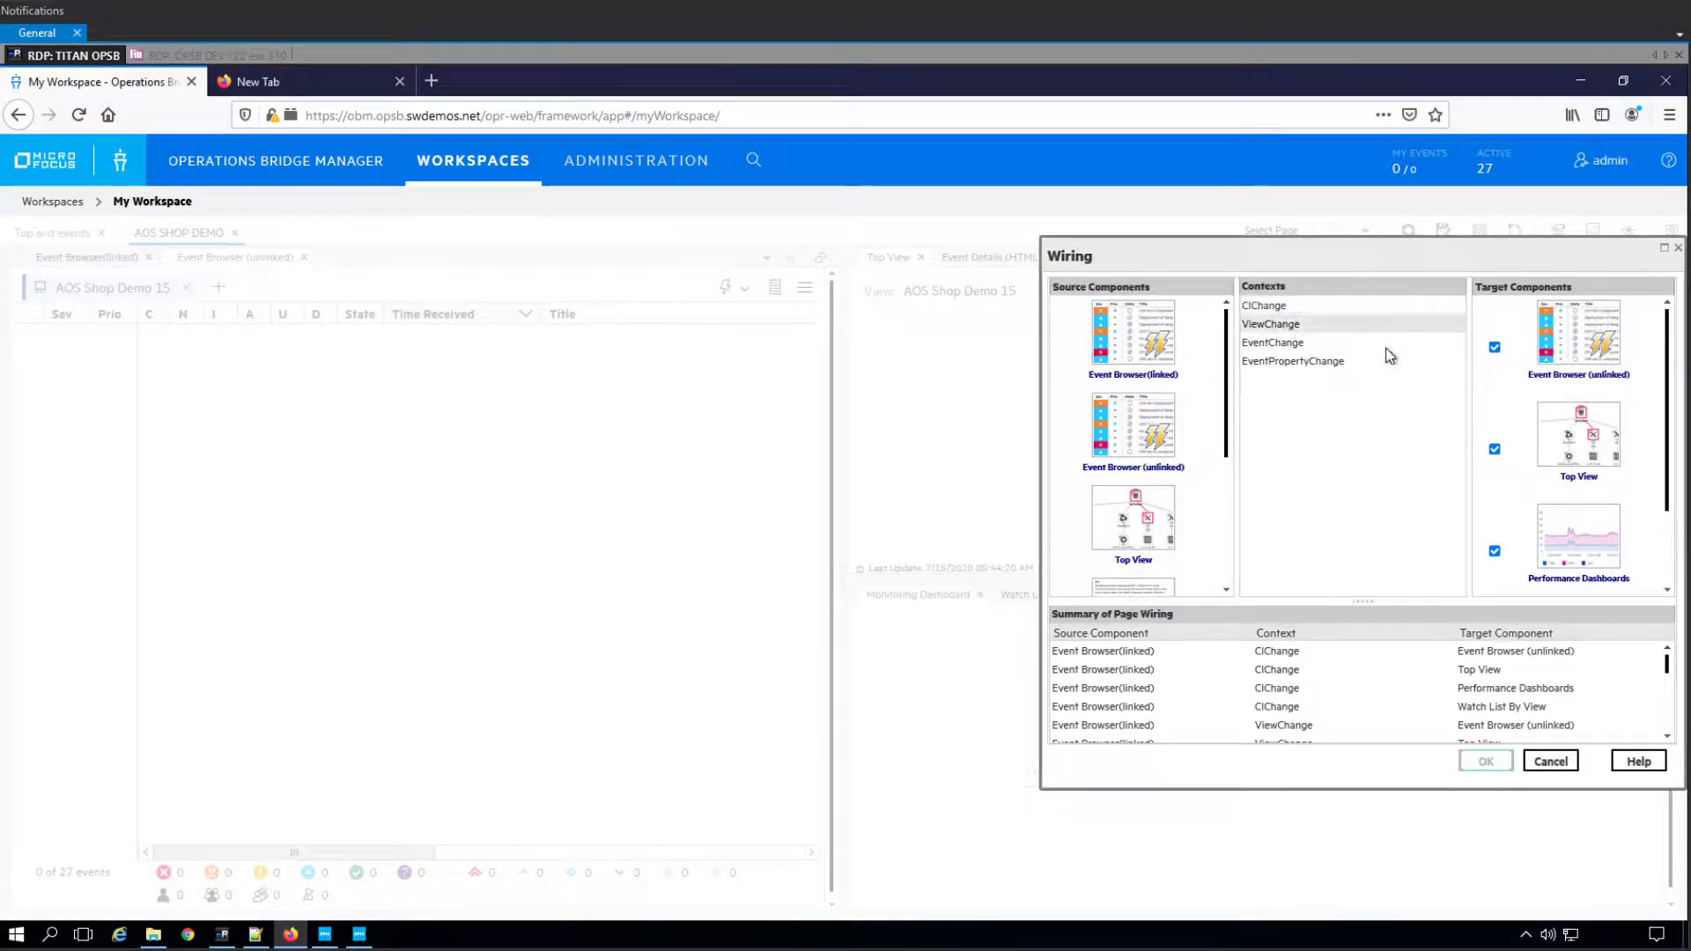
{"action": "left_click", "coordinate": [1134, 430]}
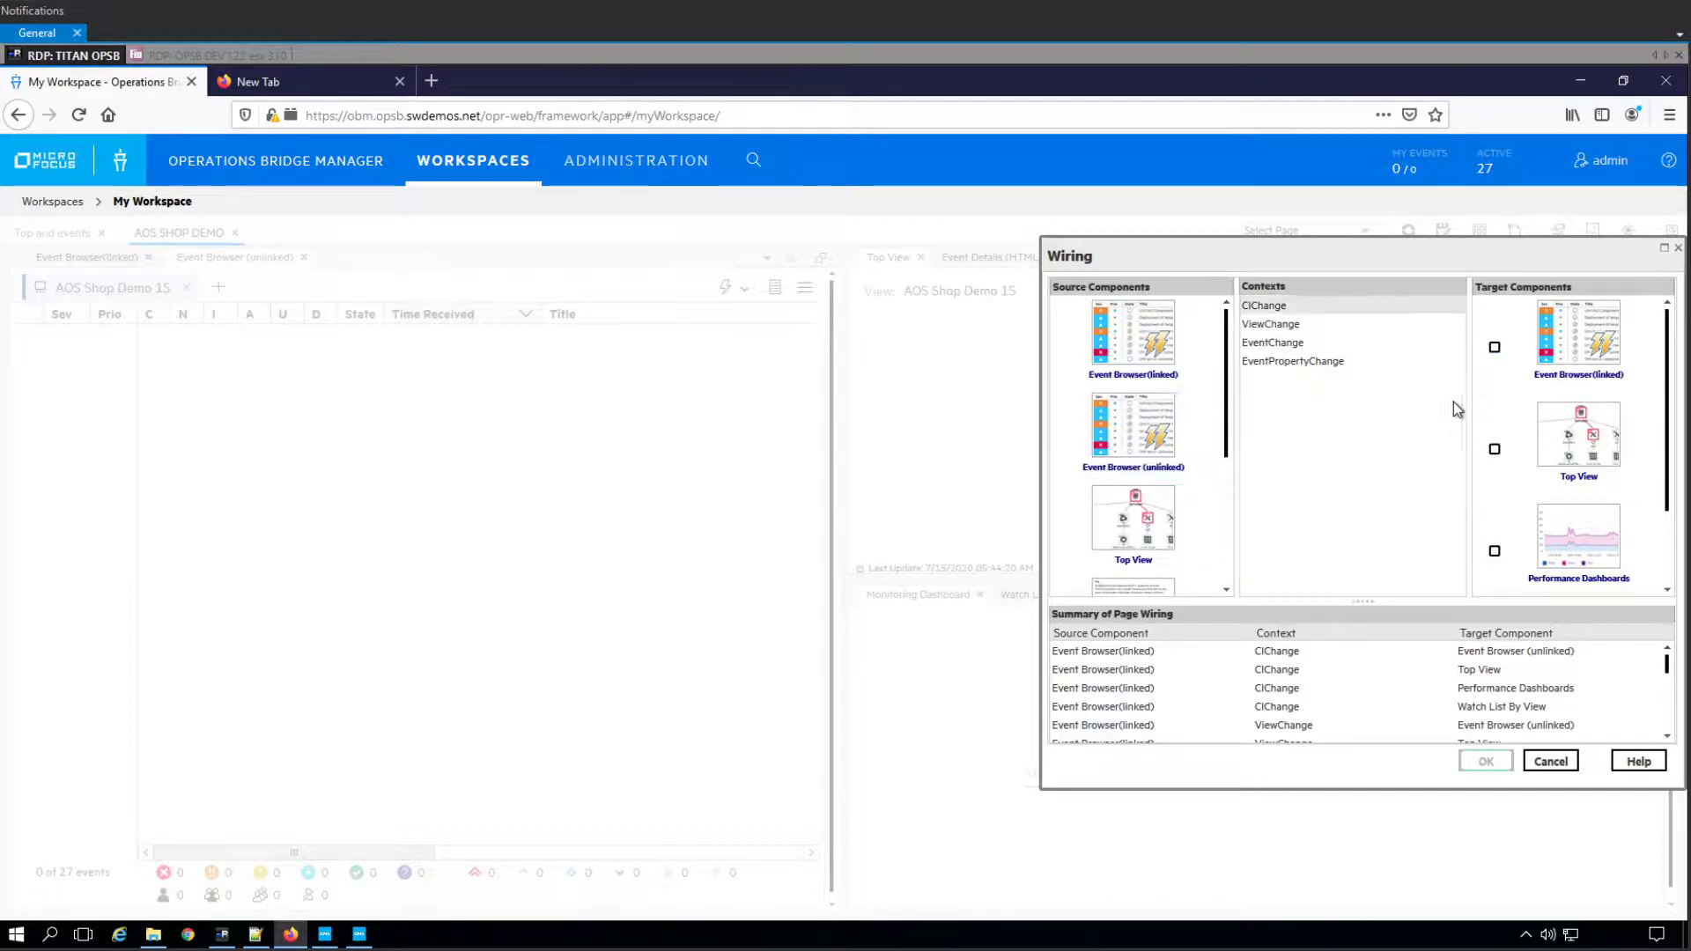
{"action": "scroll", "coordinate": [1616, 422], "scroll_direction": "down", "scroll_amount": 1}
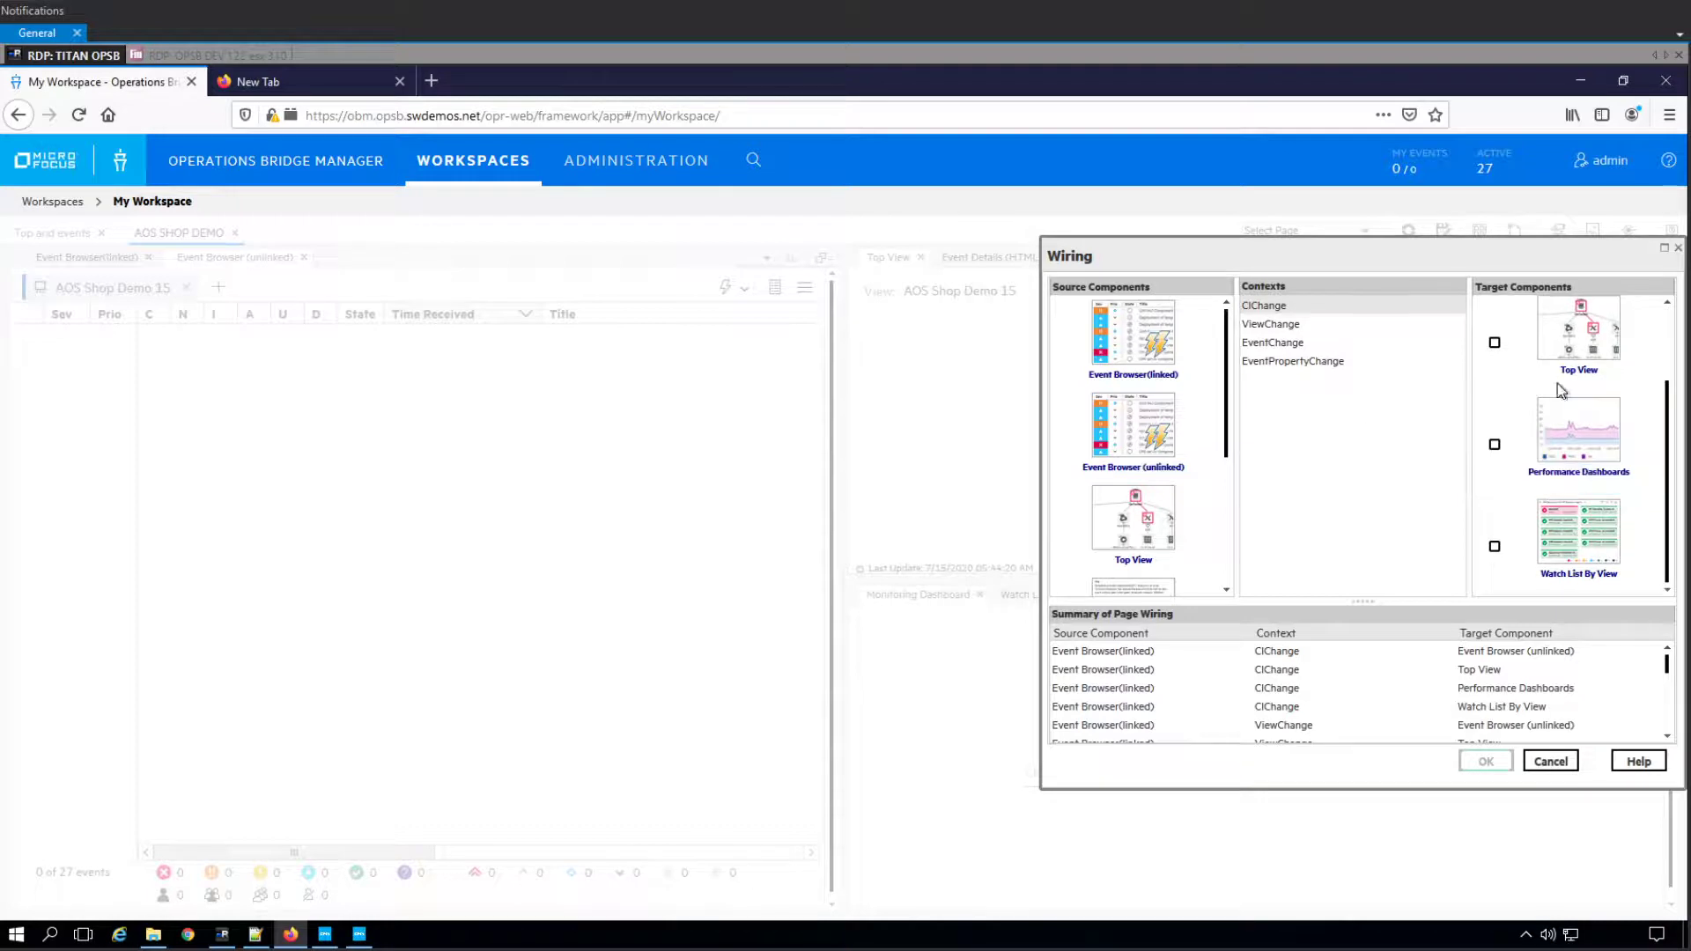
{"action": "scroll", "coordinate": [1576, 352], "scroll_direction": "up", "scroll_amount": 1}
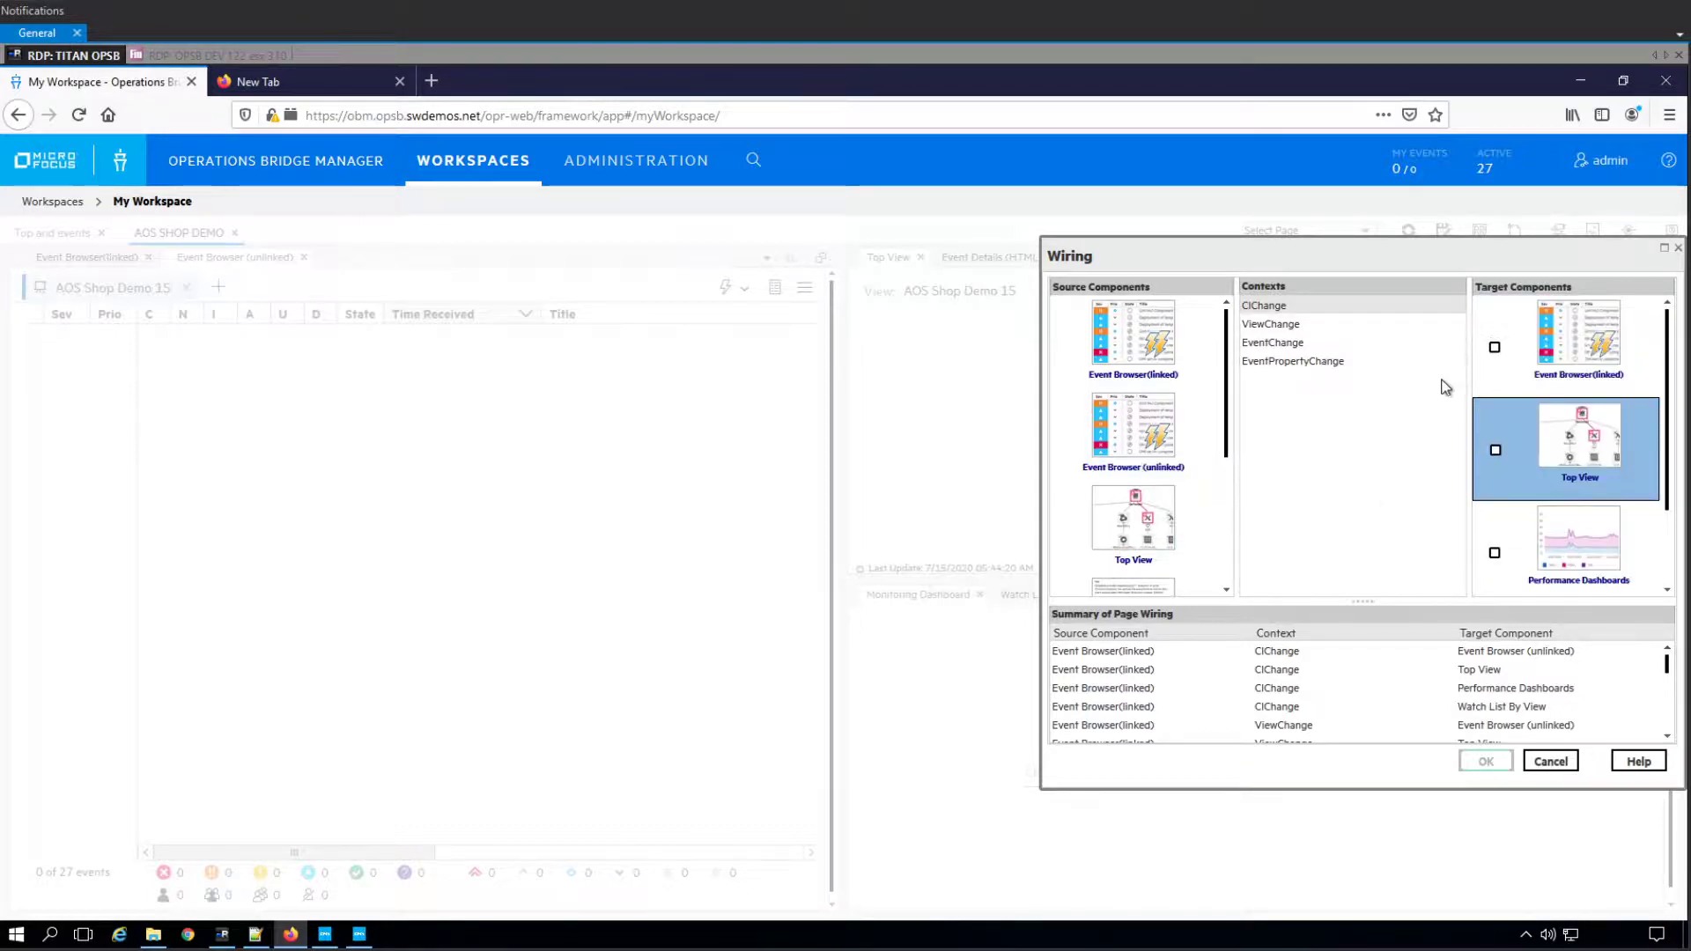
{"action": "left_click", "coordinate": [1284, 326]}
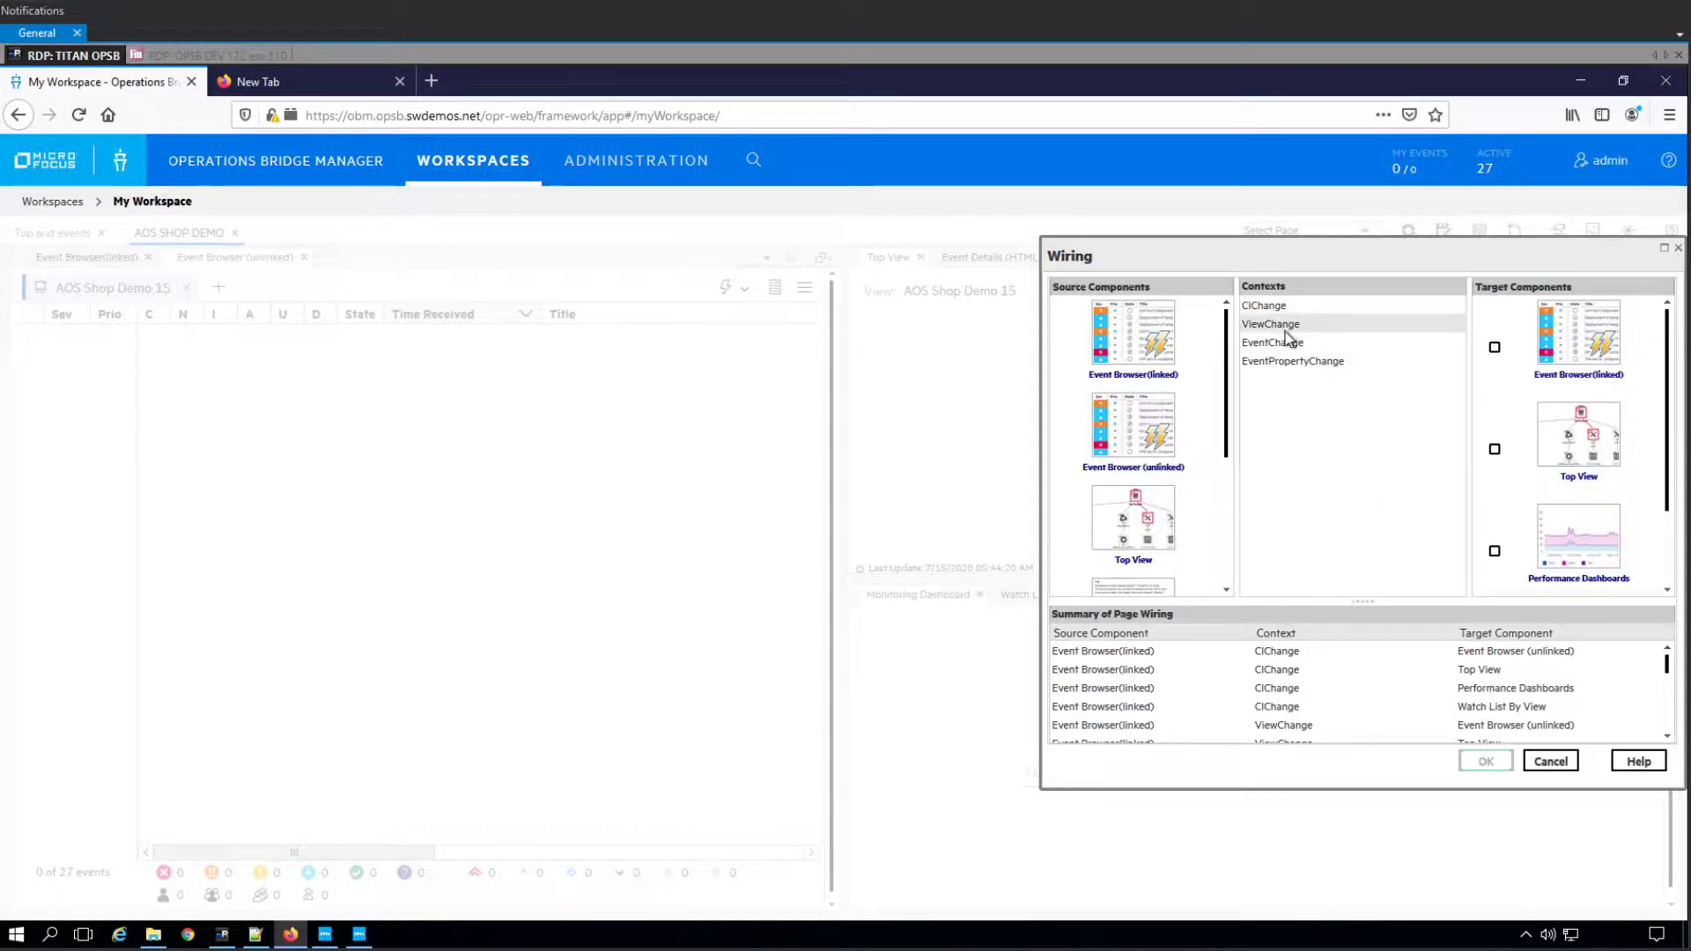
{"action": "scroll", "coordinate": [1506, 425], "scroll_direction": "down", "scroll_amount": 1}
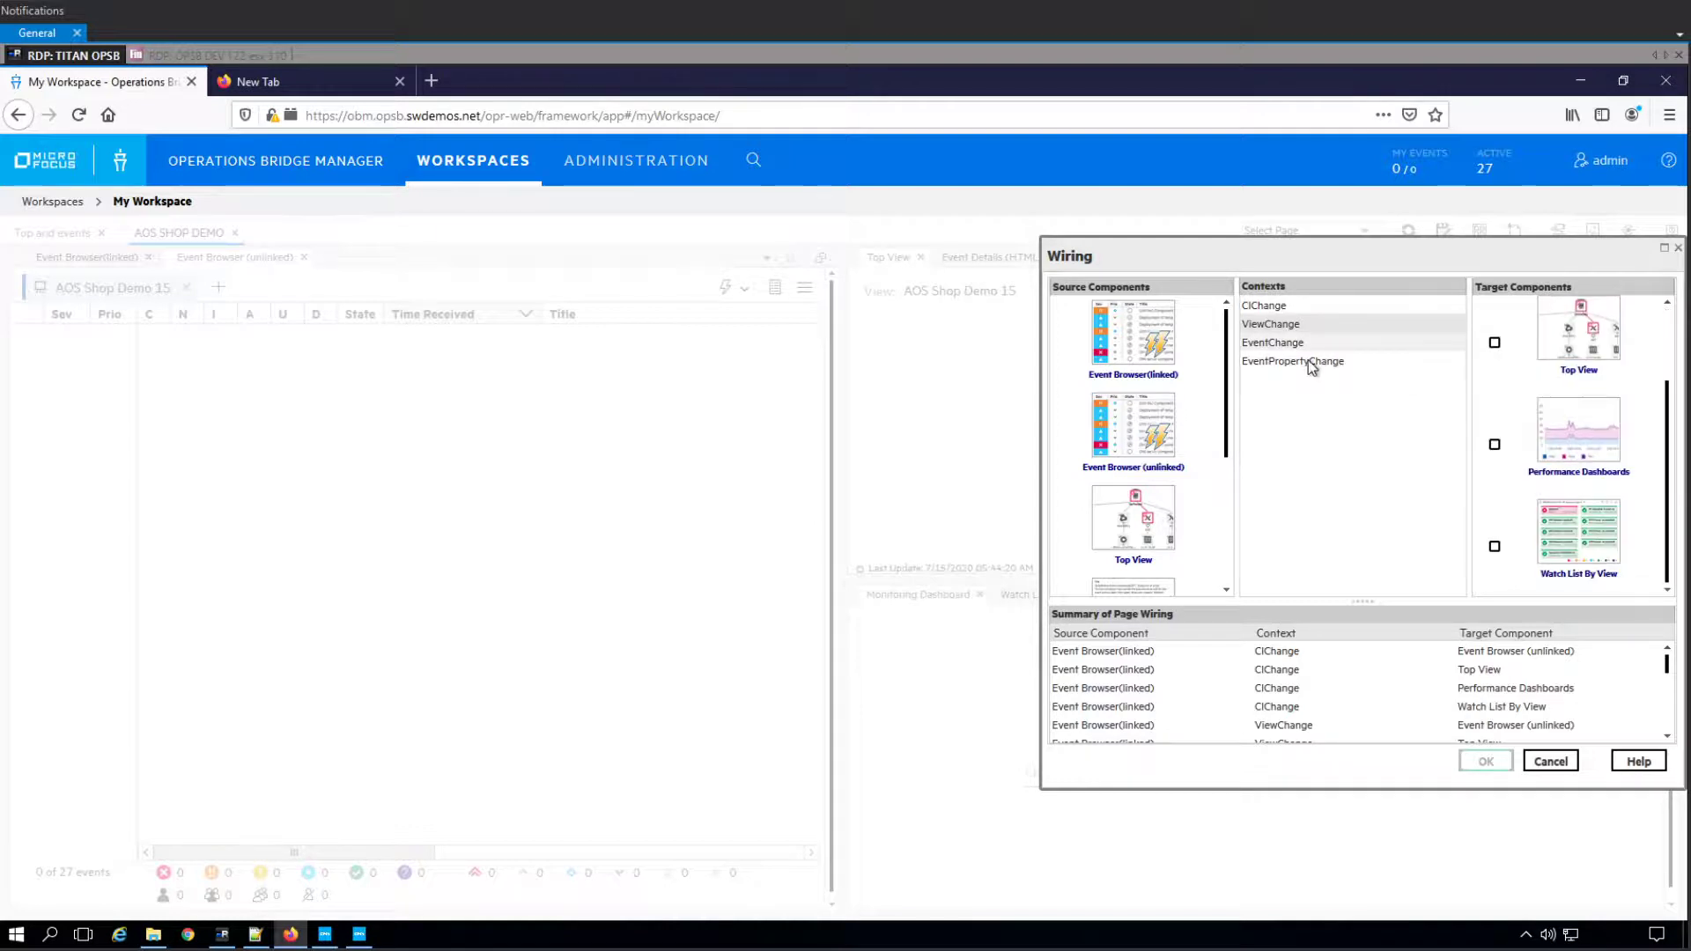
{"action": "left_click", "coordinate": [1344, 342]}
{"action": "left_click", "coordinate": [1303, 362]}
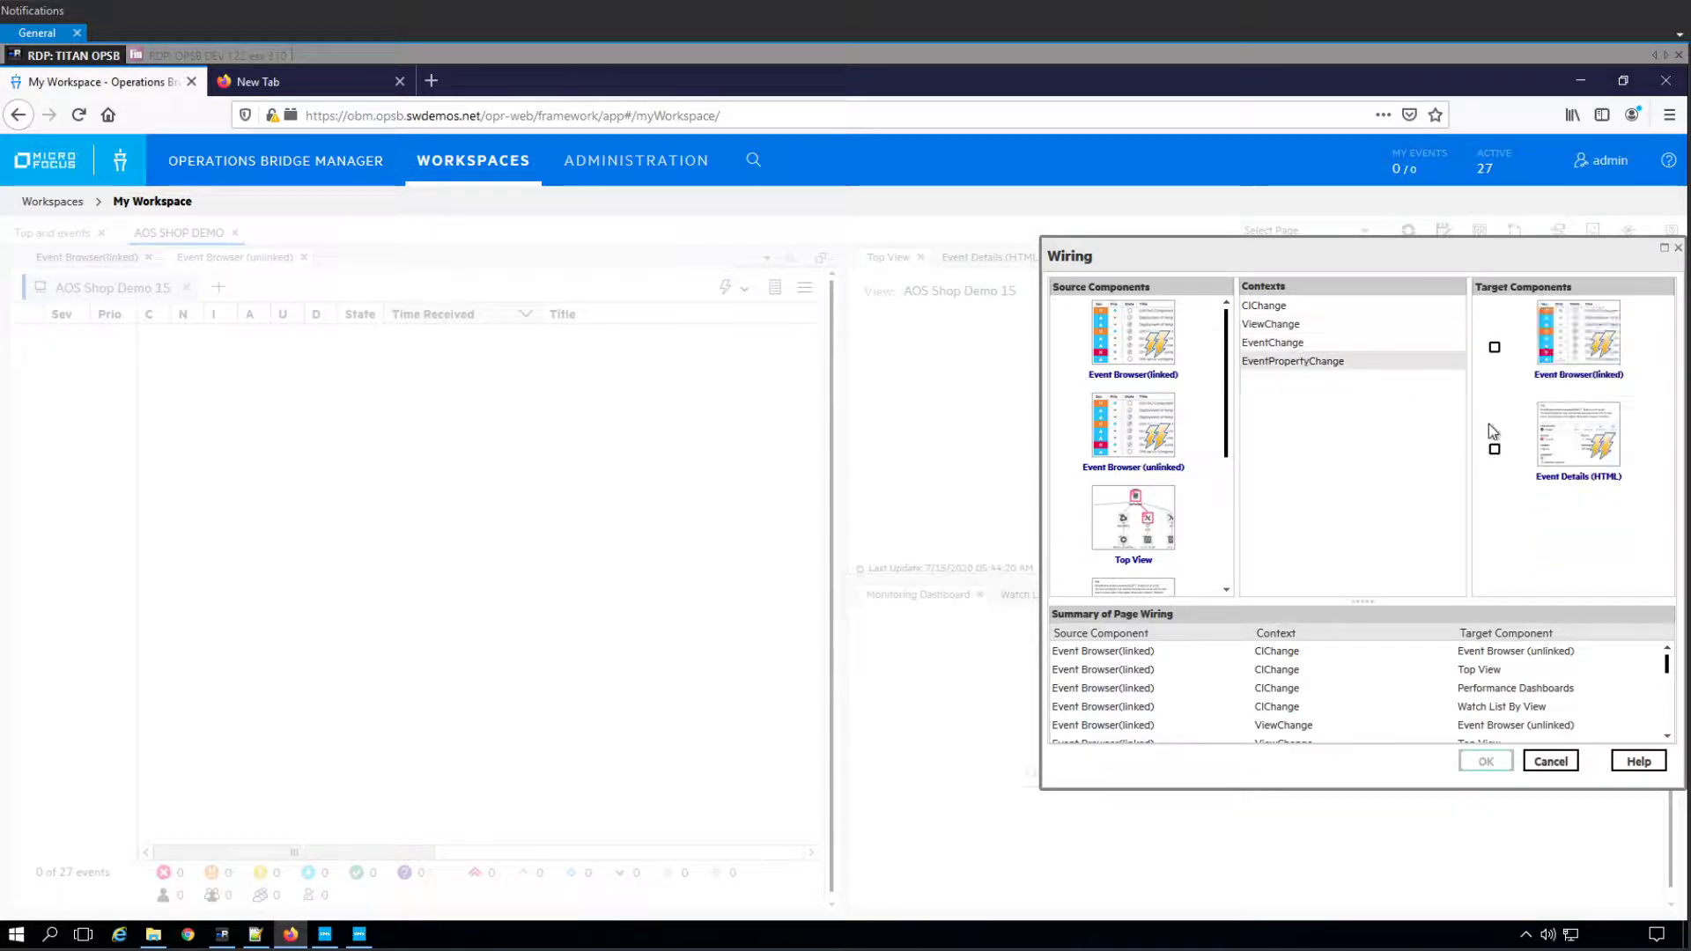
{"action": "left_click", "coordinate": [1186, 379]}
{"action": "left_click", "coordinate": [1146, 441]}
- Clear Event Browser (unlinked) as a target of the CIChange and ViewChange contexts of Event Browser(linked)
{"action": "left_click", "coordinate": [1151, 356]}
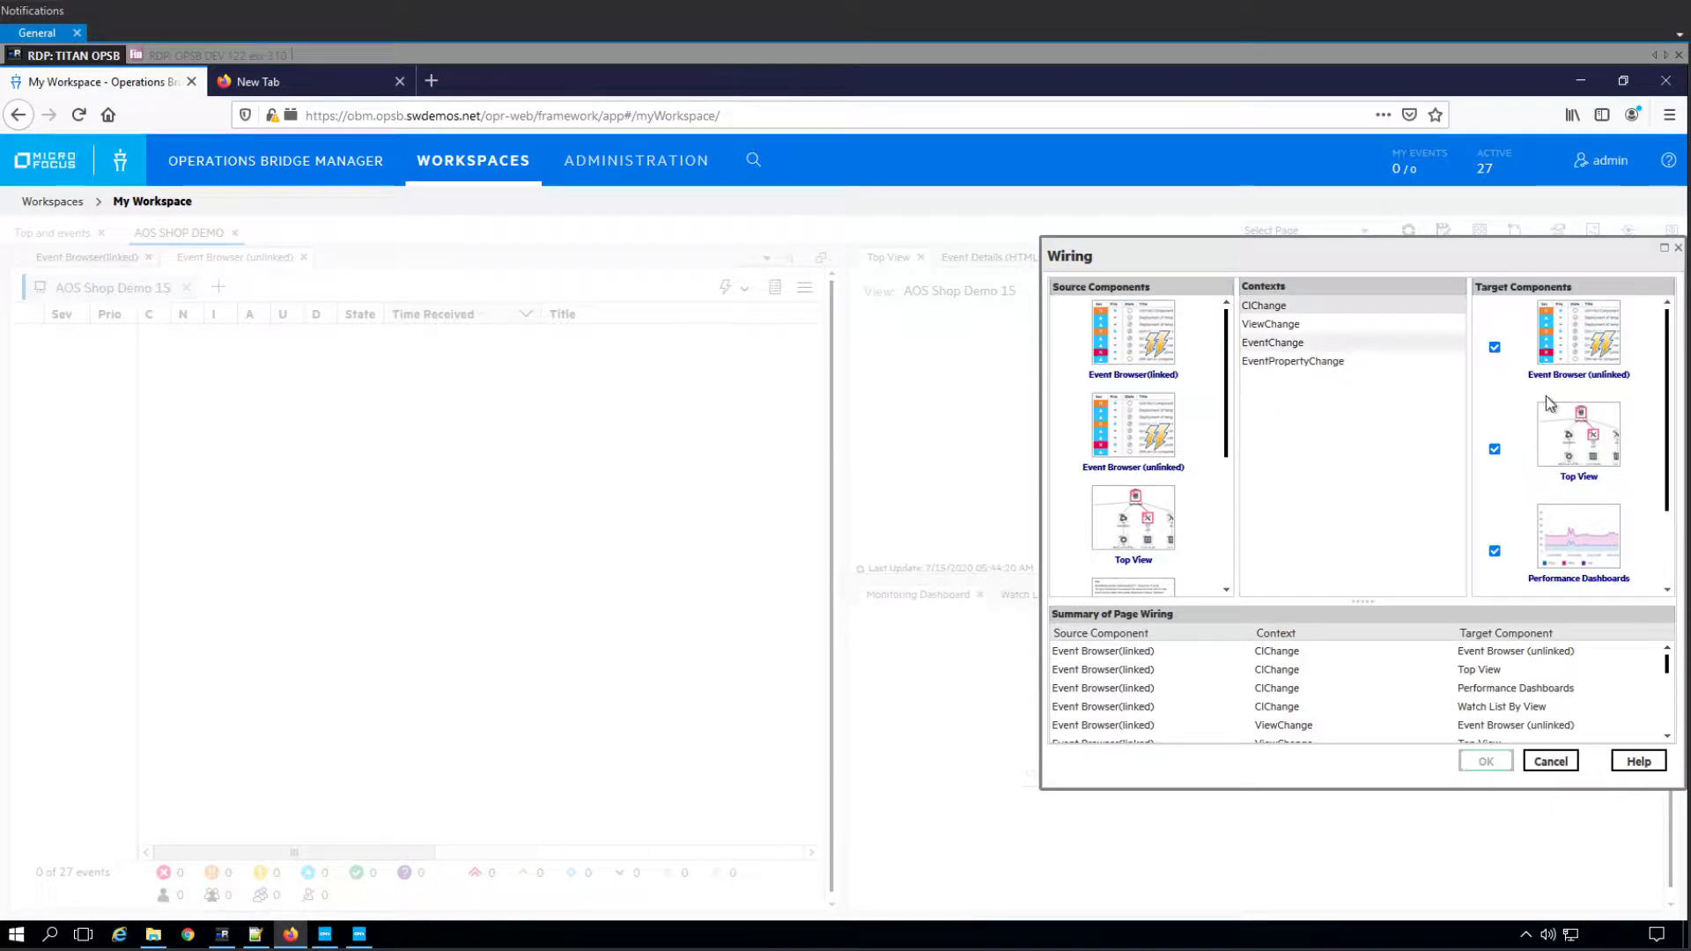
{"action": "left_click", "coordinate": [1494, 348]}
{"action": "scroll", "coordinate": [1555, 475], "scroll_direction": "down", "scroll_amount": 1}
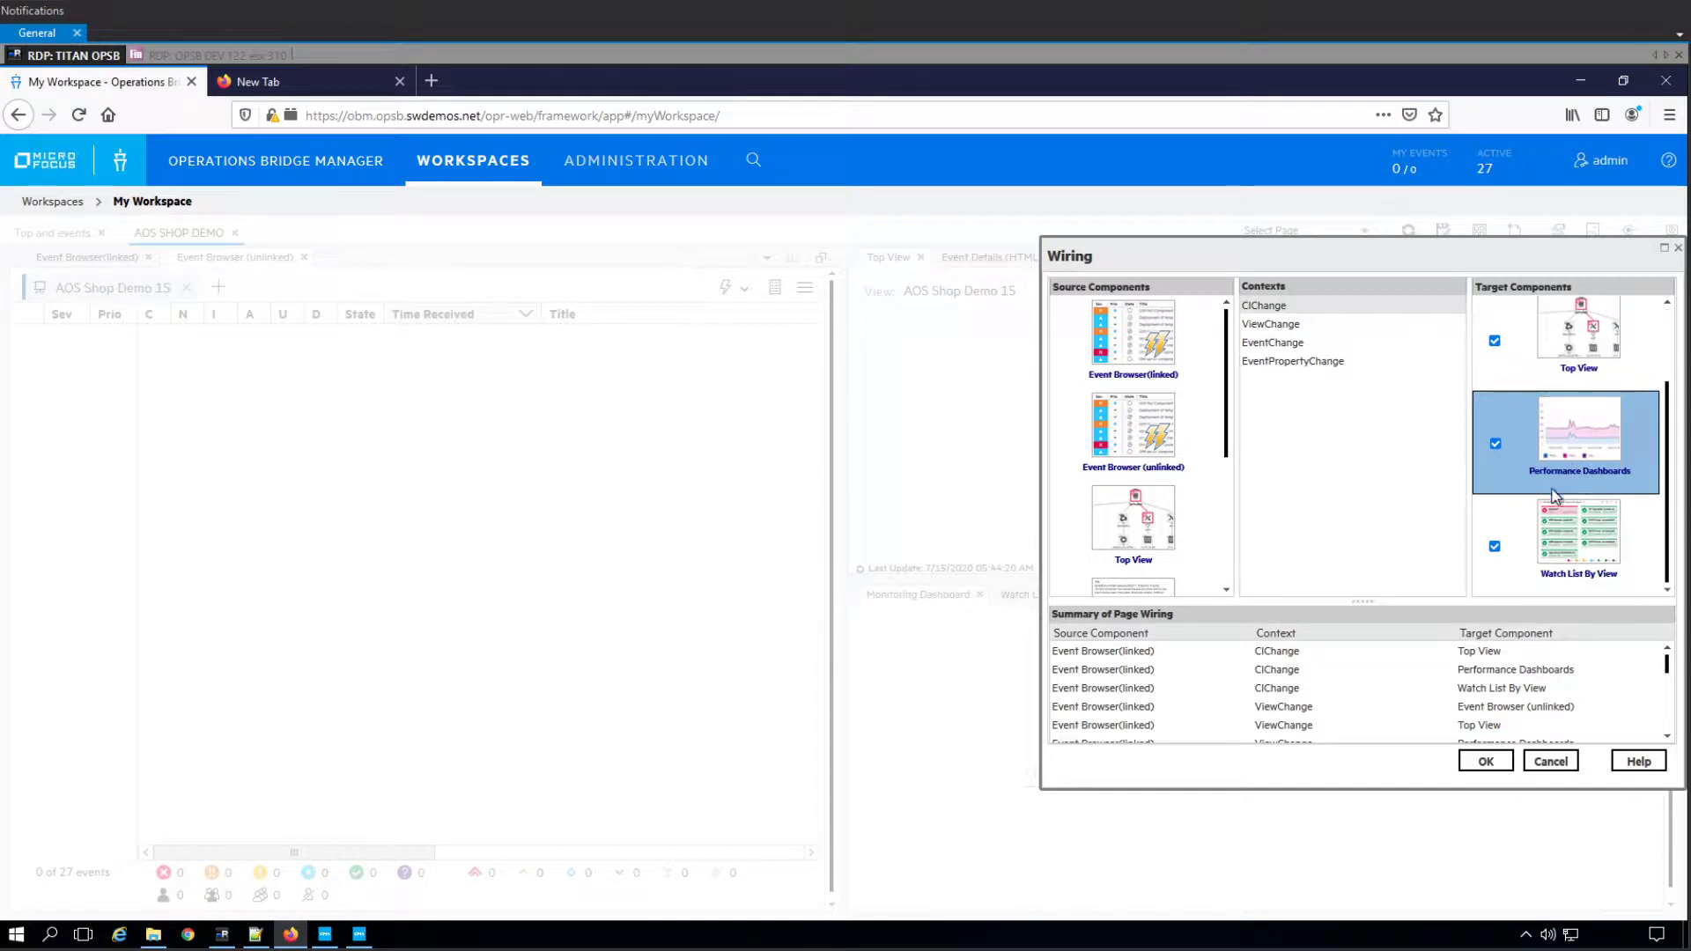
{"action": "left_click", "coordinate": [1284, 328]}
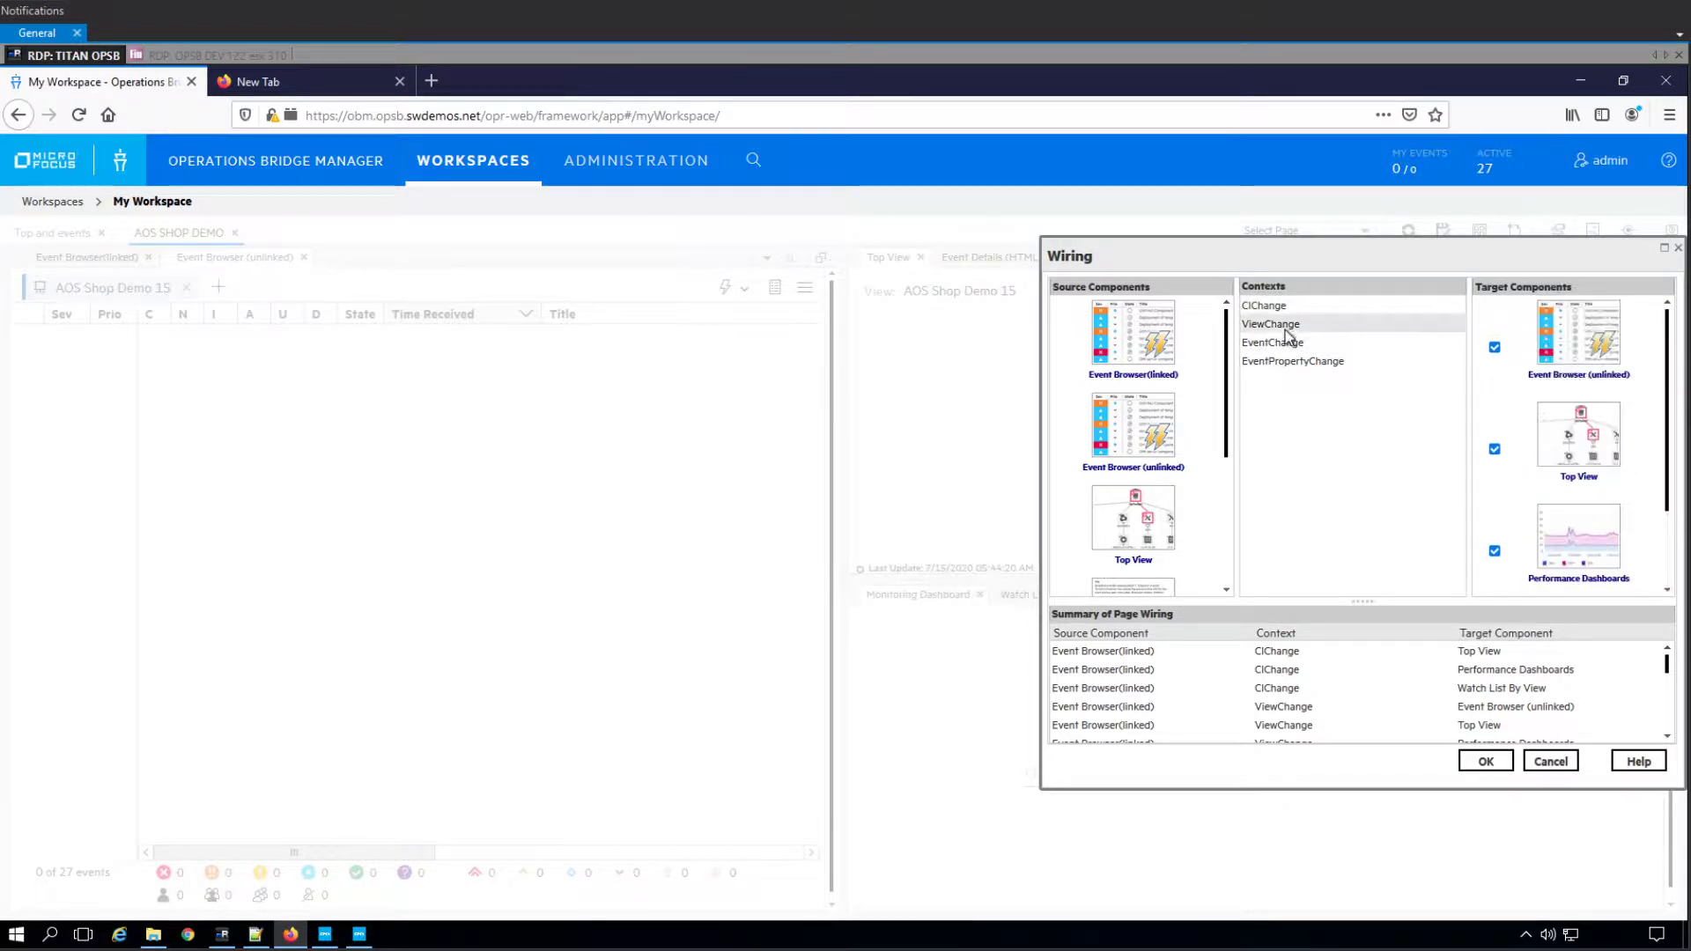
{"action": "left_click", "coordinate": [1494, 347]}
- Clear Event Browser (unlinked) as a target of the EventPropertyChange context of Event Browser(linked), checking the EventChange targets on the way
{"action": "left_click", "coordinate": [1291, 344]}
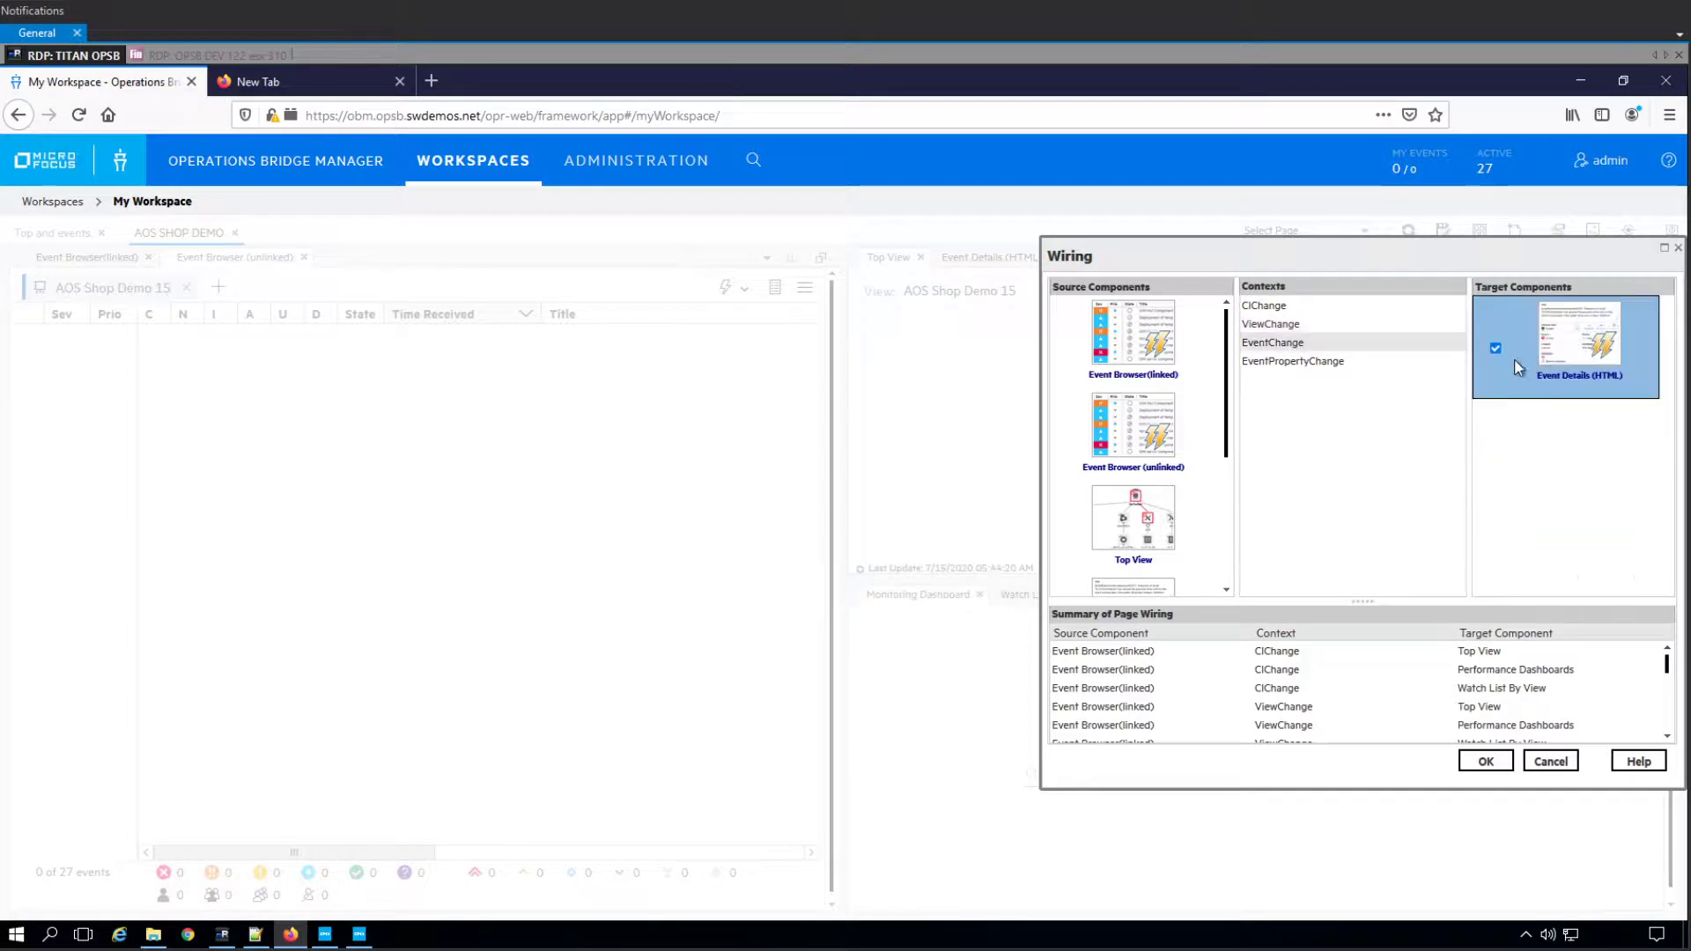
{"action": "left_click", "coordinate": [1323, 362]}
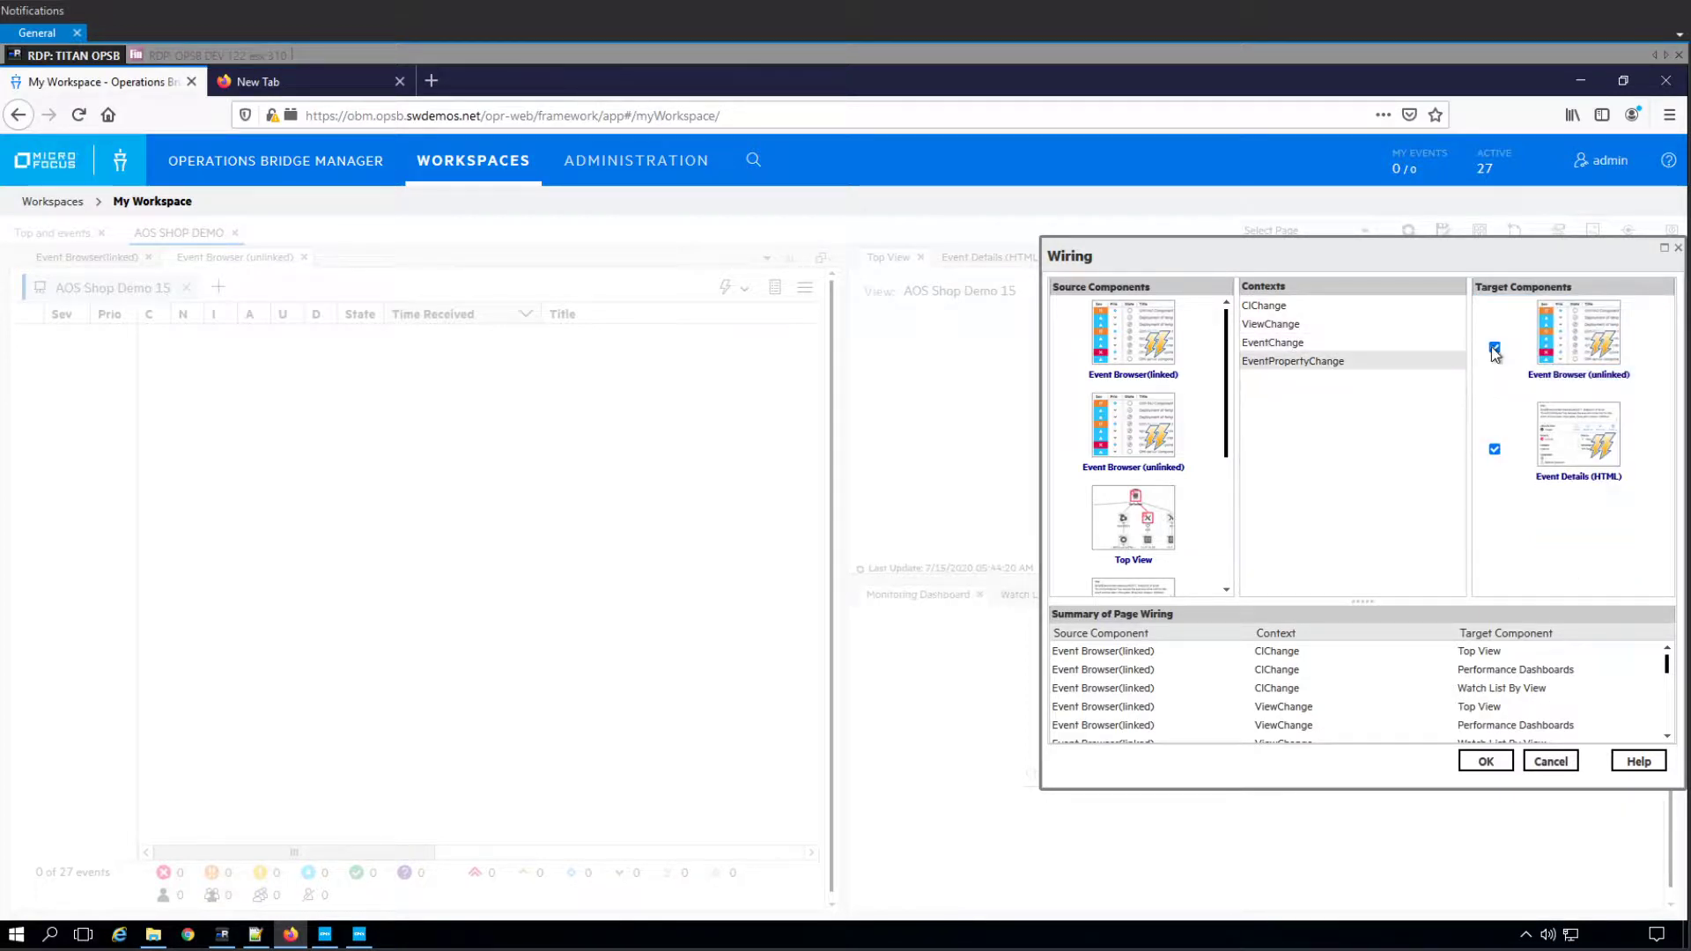
{"action": "left_click", "coordinate": [1494, 347]}
- Check Top View's CIChange and ViewChange wiring for Event Browser (unlinked) as a target
{"action": "left_click", "coordinate": [1205, 468]}
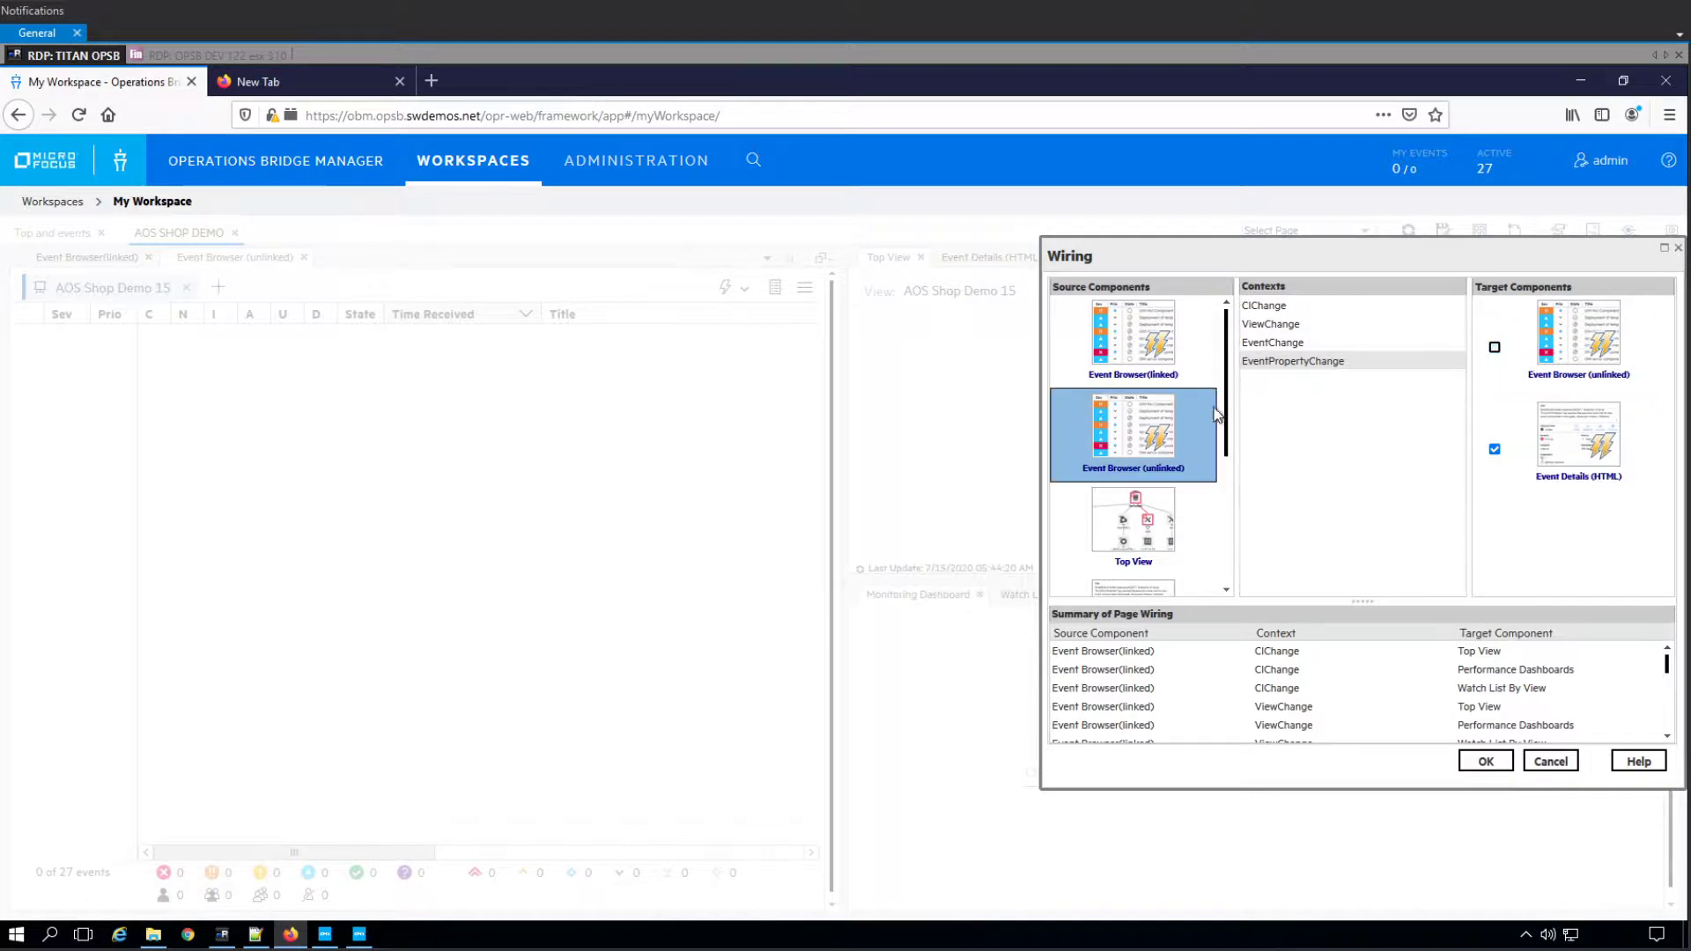
{"action": "left_click", "coordinate": [1197, 539]}
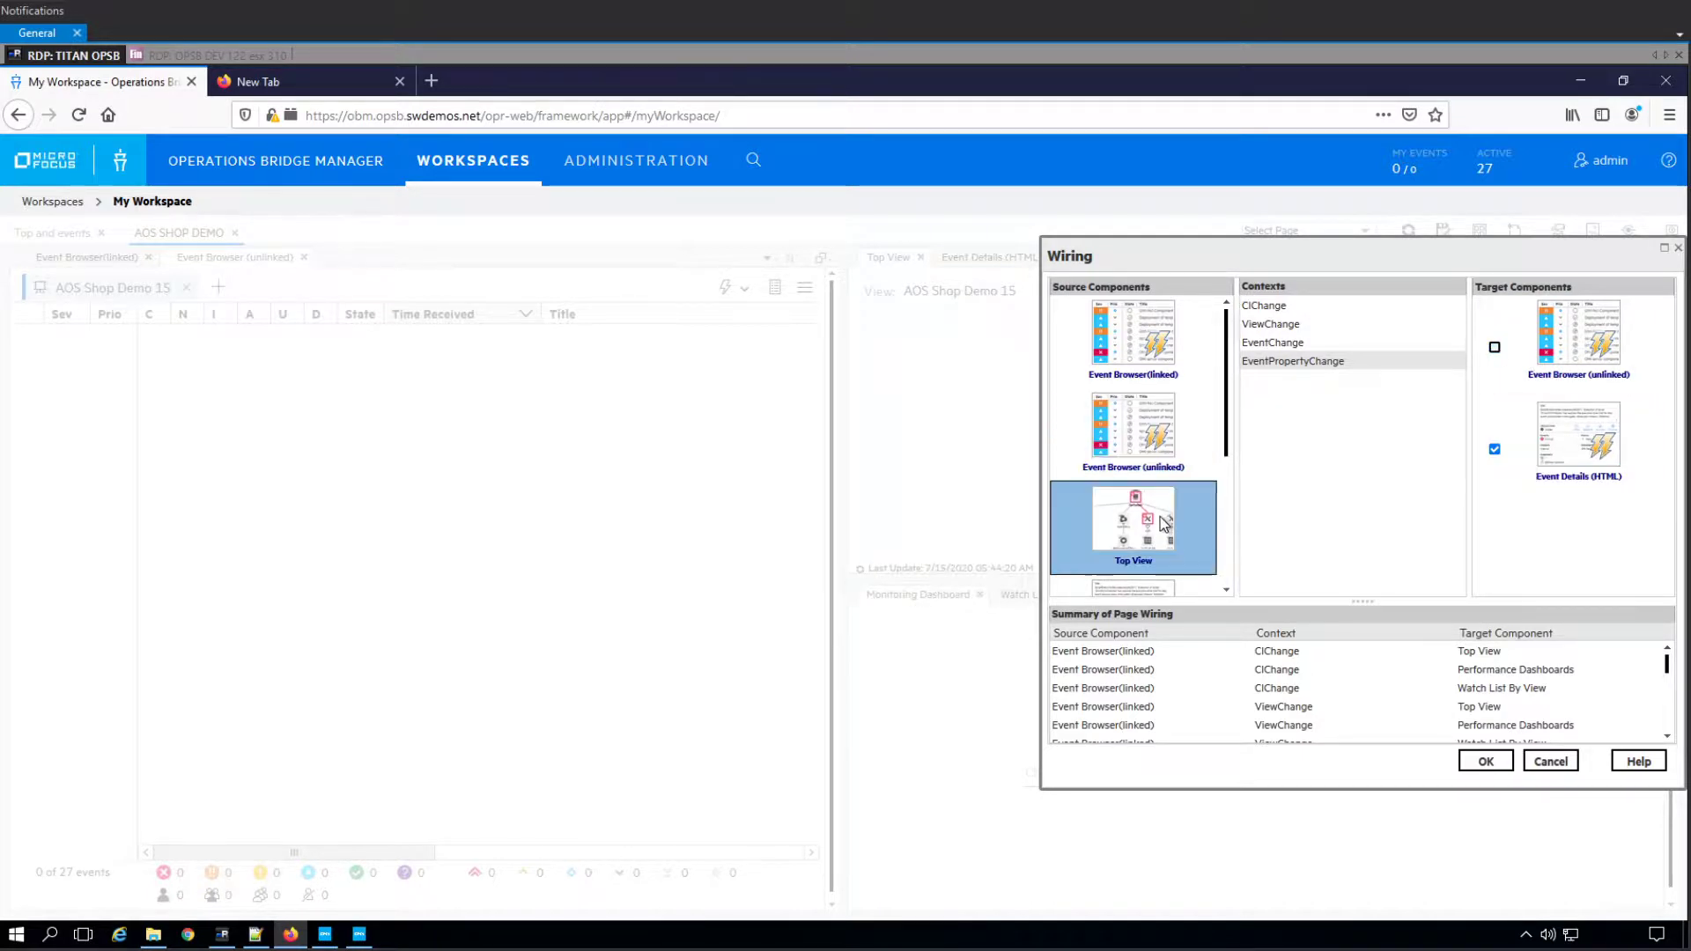
{"action": "left_click", "coordinate": [1520, 425]}
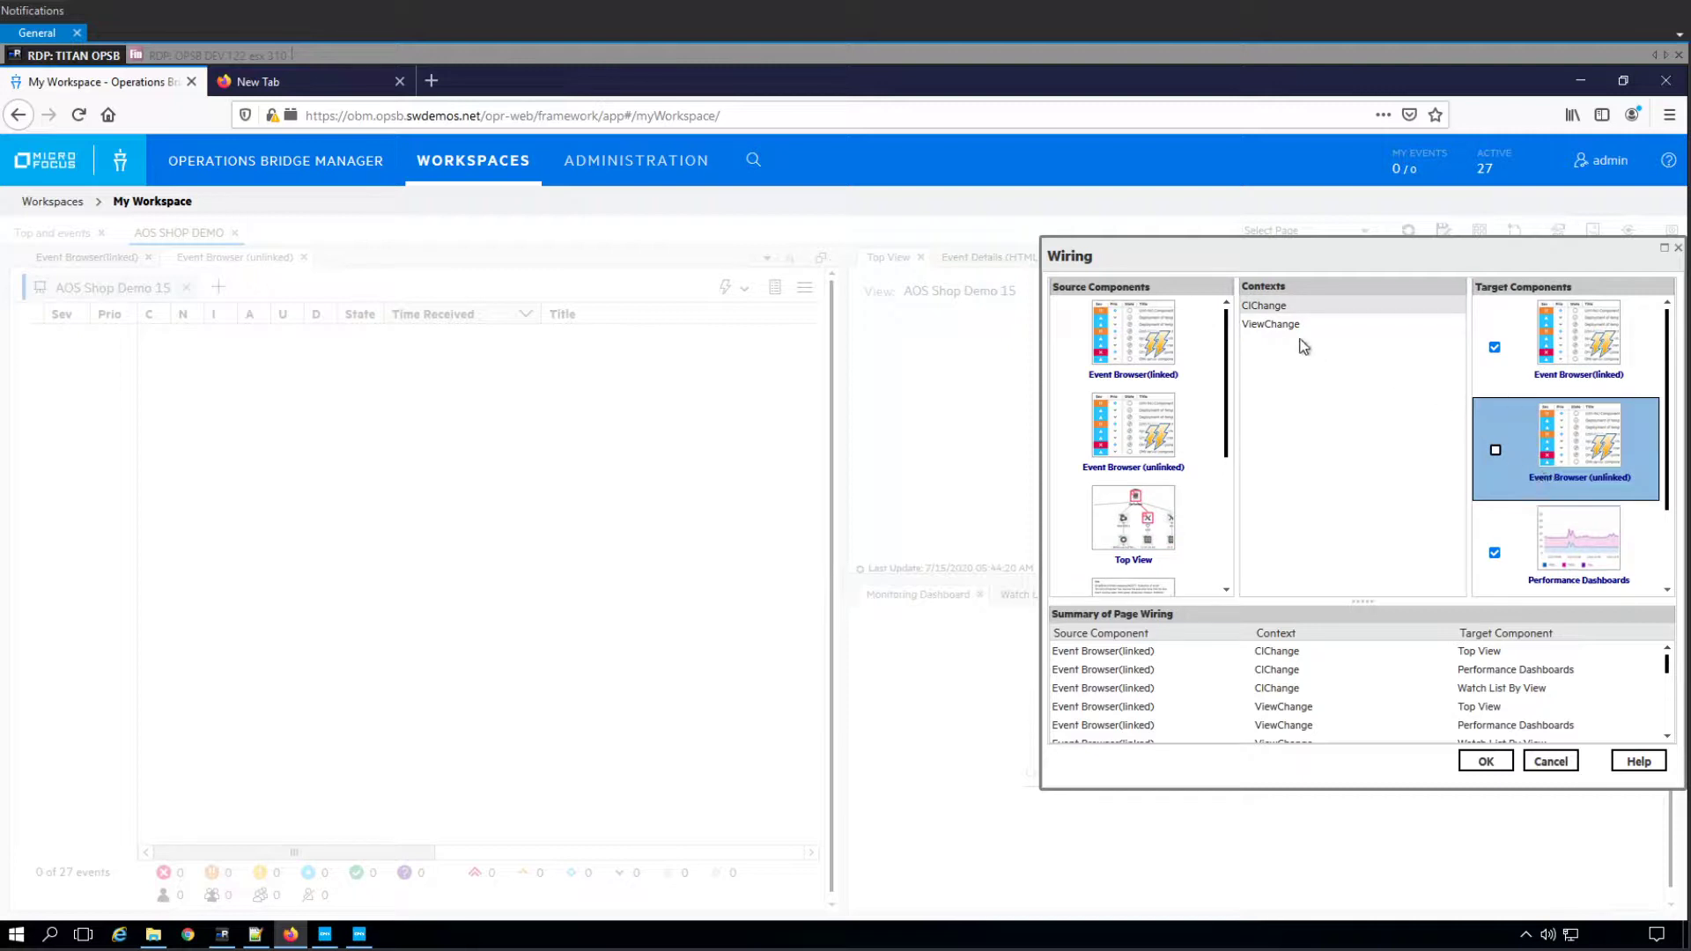
{"action": "left_click", "coordinate": [1145, 520]}
{"action": "scroll", "coordinate": [1145, 458], "scroll_direction": "down", "scroll_amount": 2}
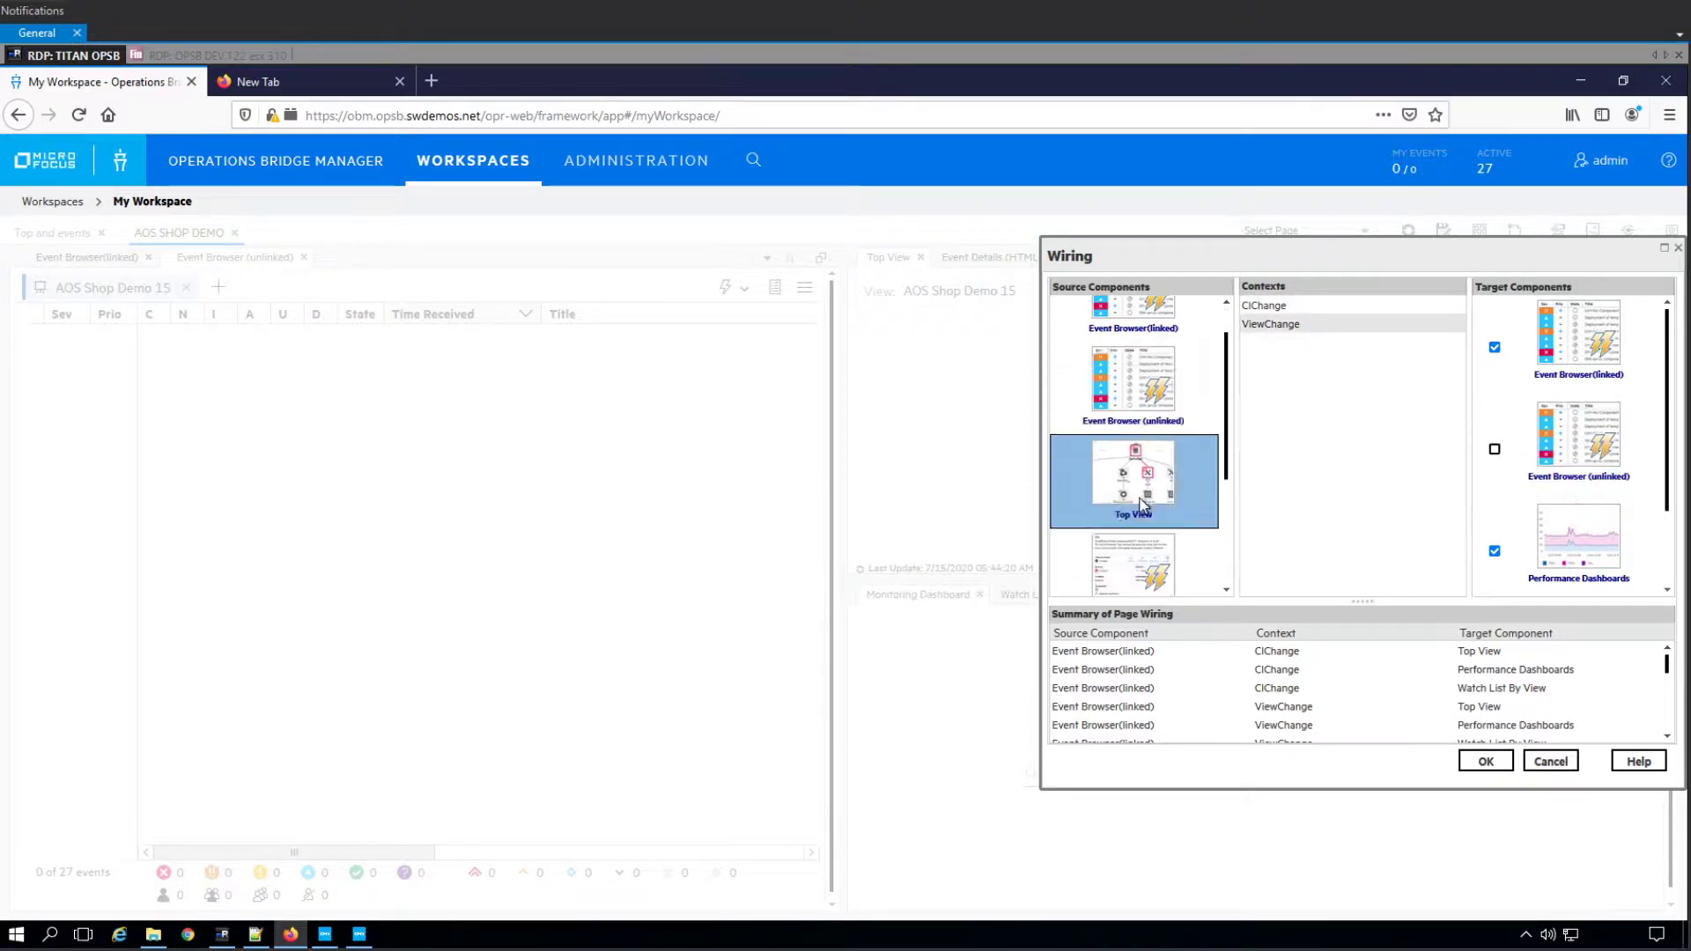
{"action": "left_click", "coordinate": [1171, 459]}
- Clear Event Browser (unlinked) as a target of Monitoring Dashboard's EventDashboardClickEvent and ViewChange contexts
{"action": "scroll", "coordinate": [1147, 539], "scroll_direction": "down", "scroll_amount": 2}
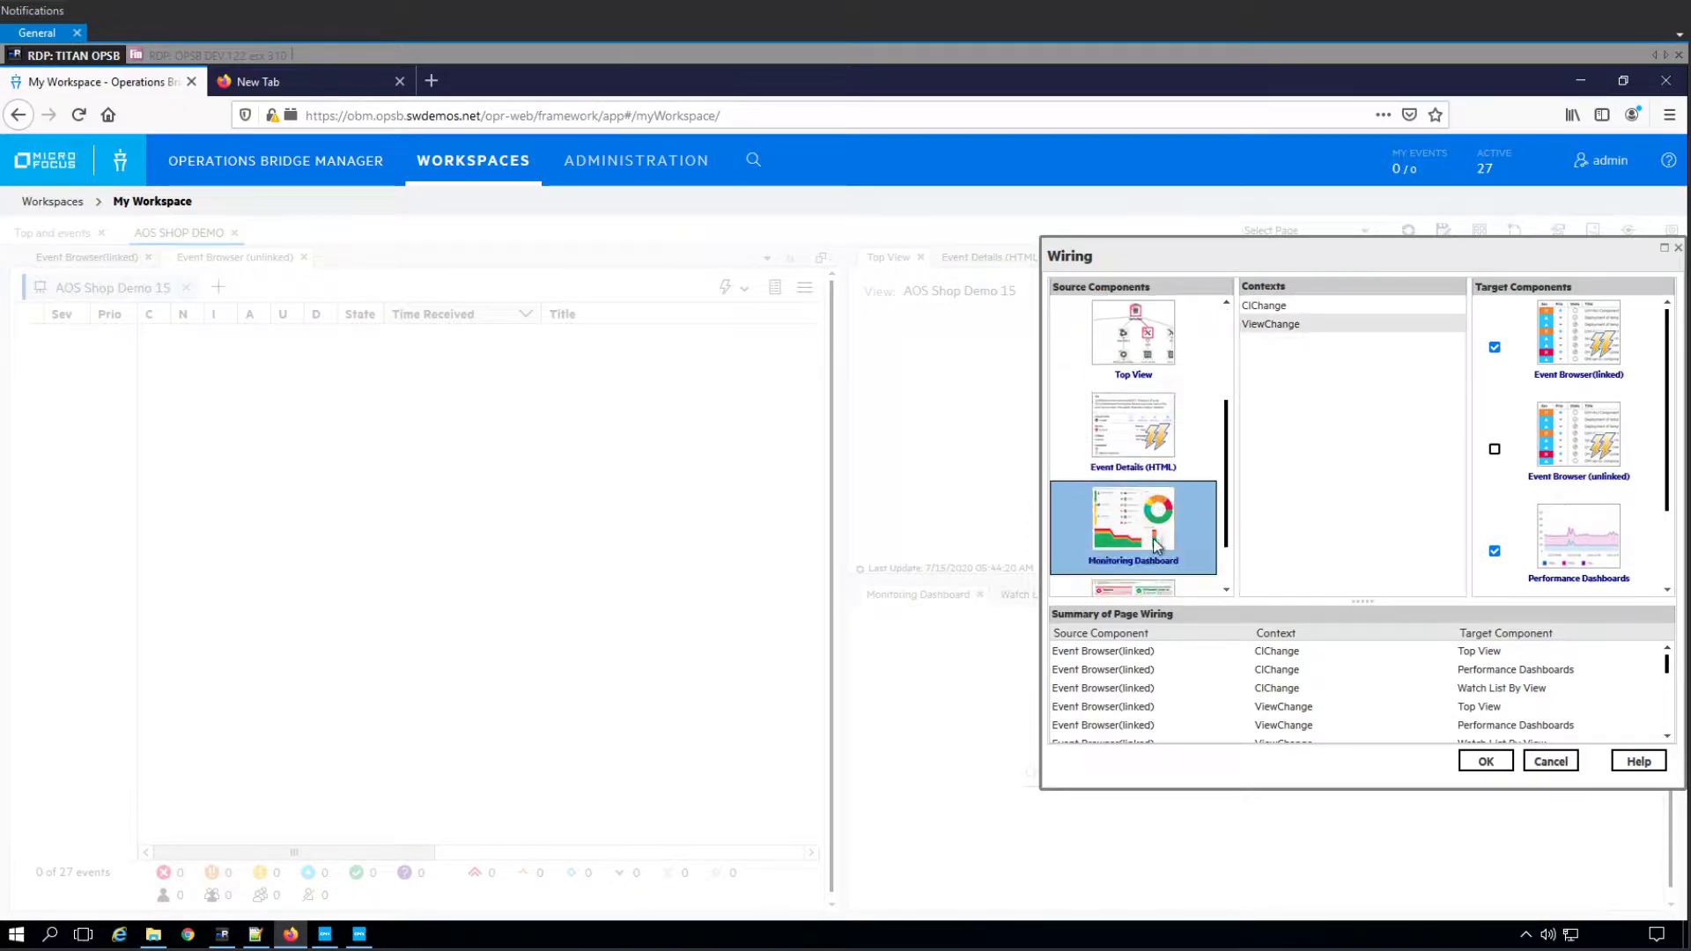
{"action": "left_click", "coordinate": [1142, 492]}
{"action": "left_click", "coordinate": [1495, 449]}
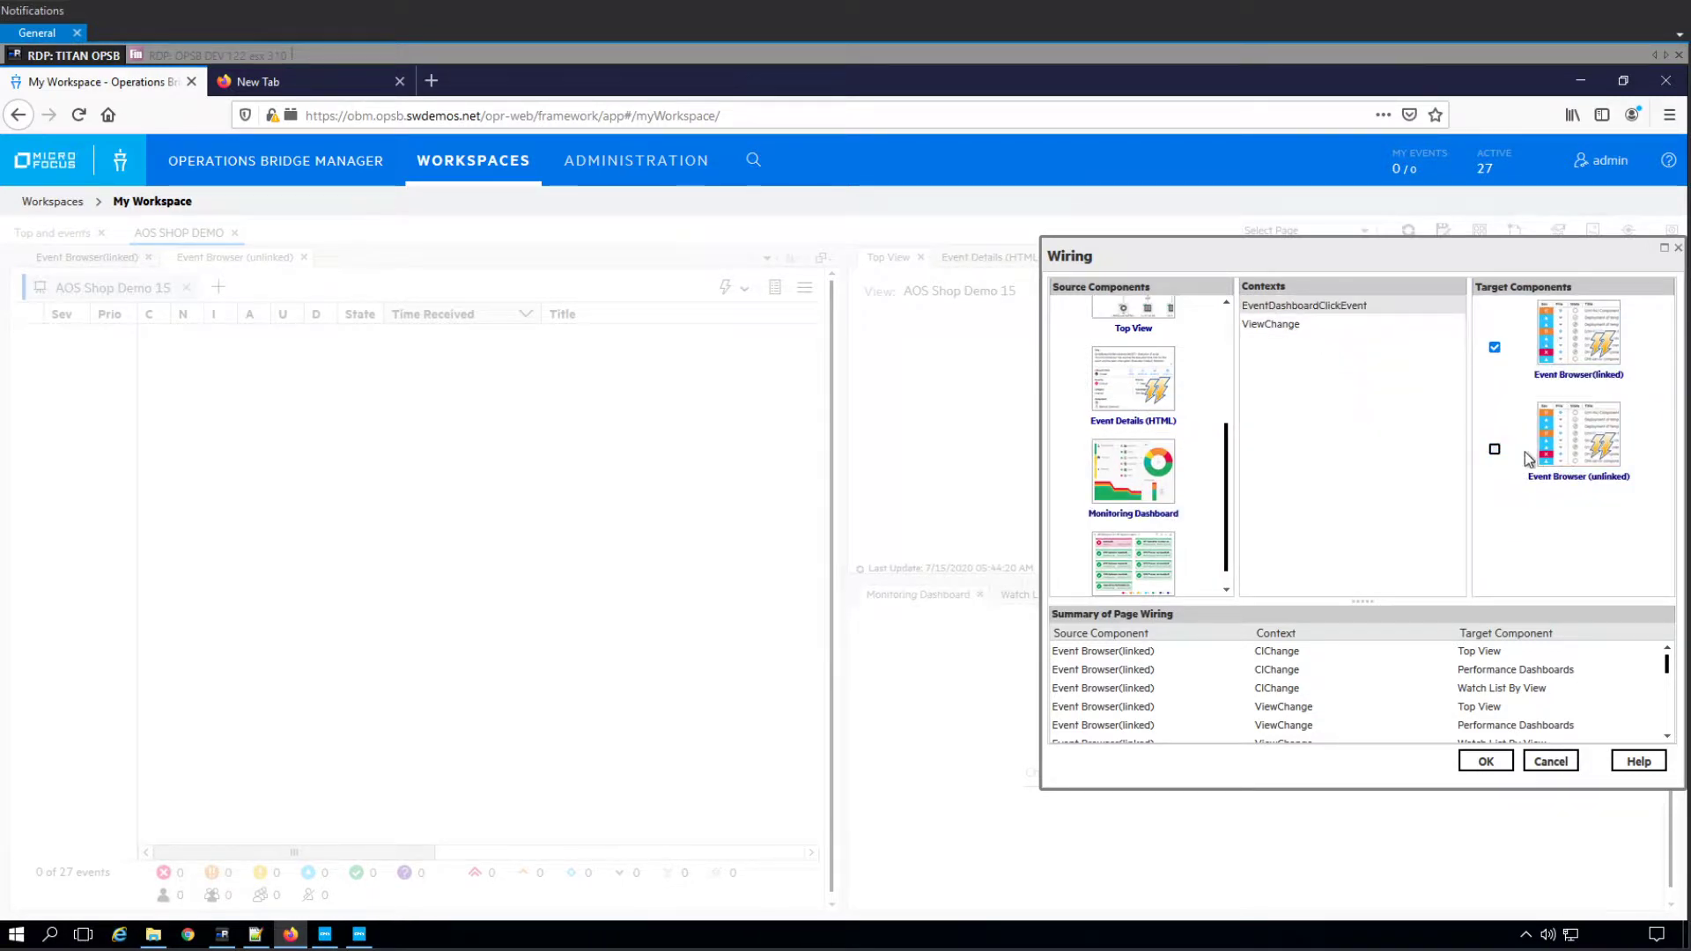
{"action": "left_click", "coordinate": [1271, 324]}
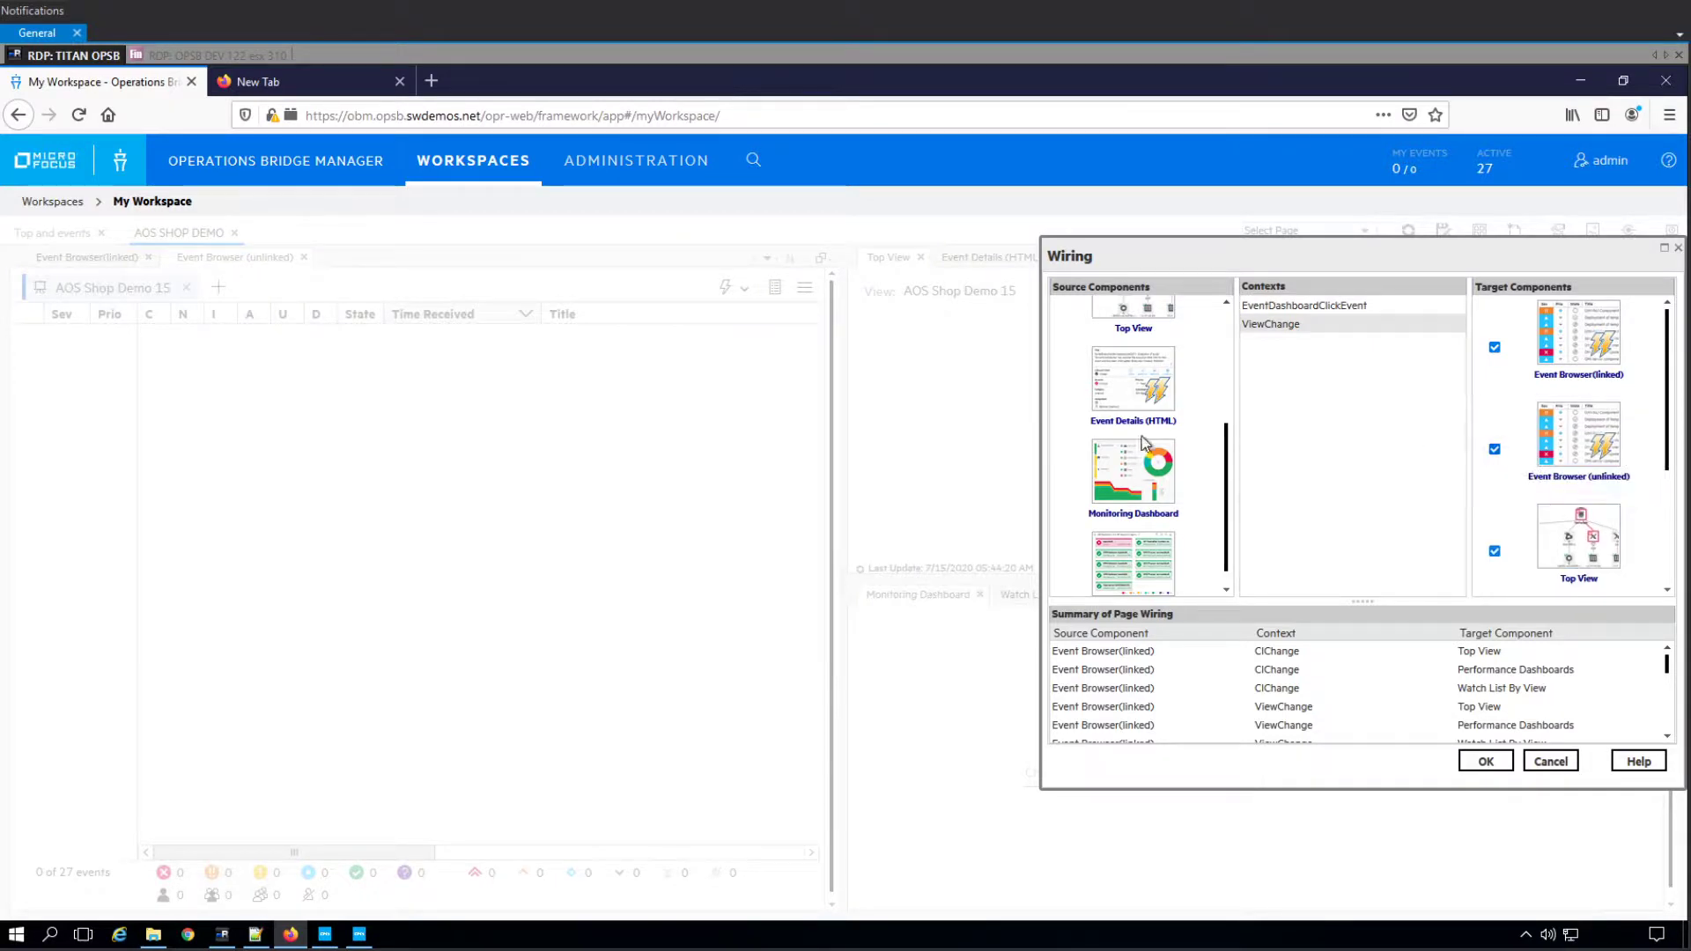
- Clear Event Browser (unlinked) as a target of Watch List By View's CIChange and ViewChange contexts and apply the wiring
{"action": "left_click", "coordinate": [1185, 523]}
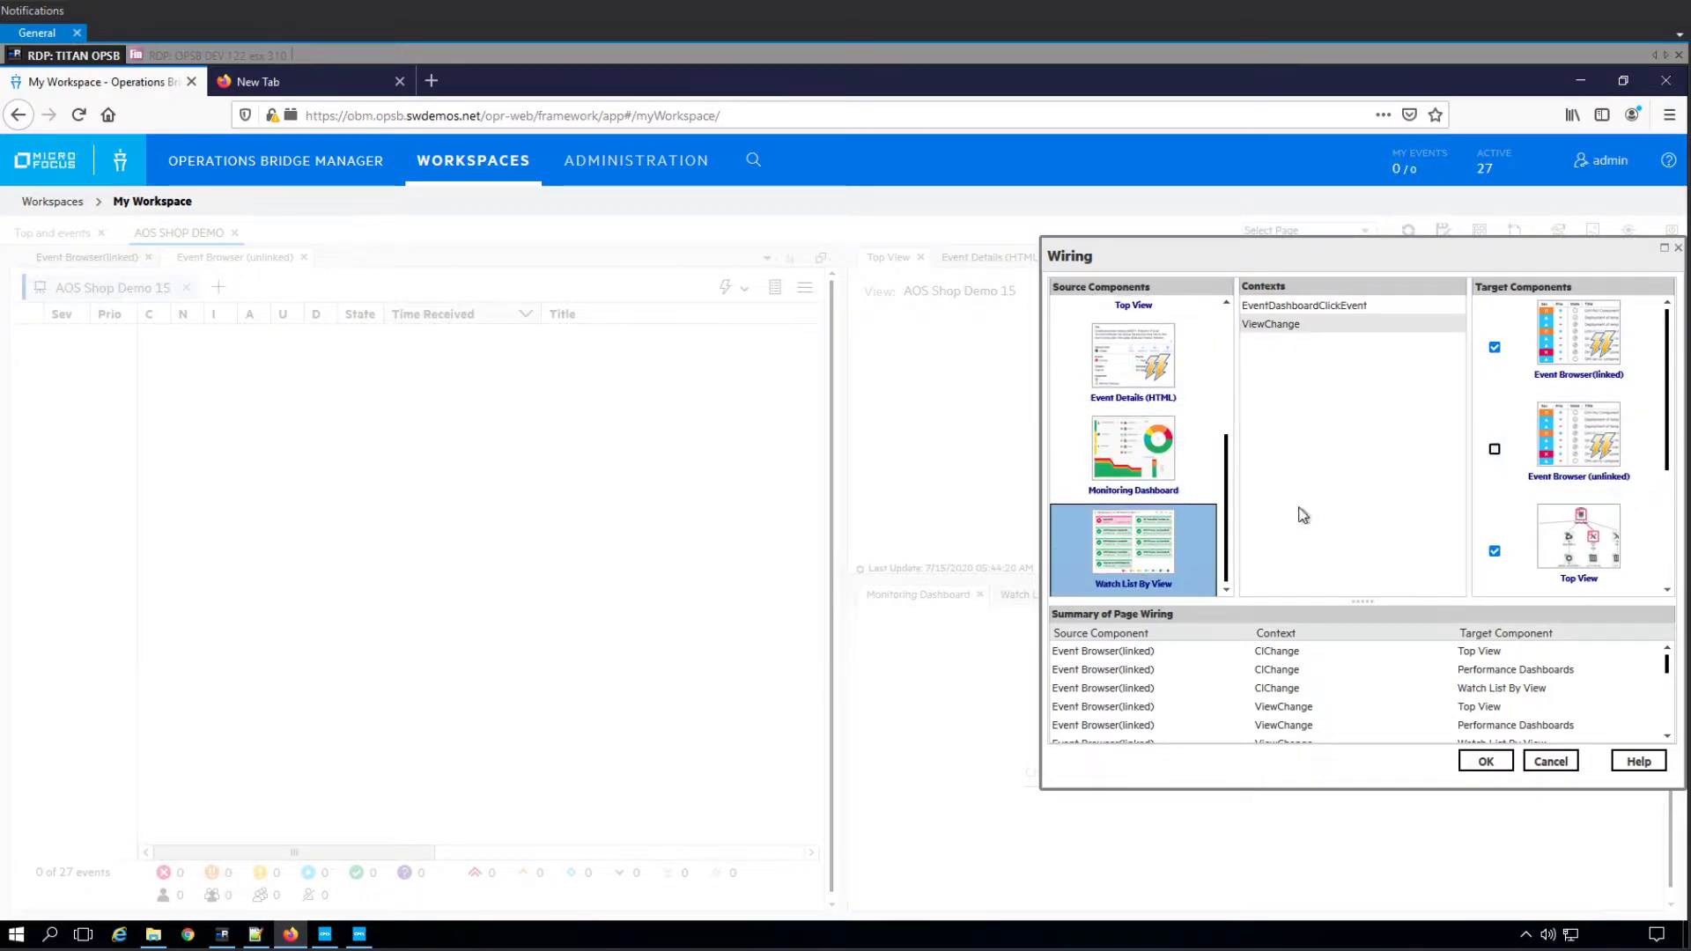
{"action": "left_click", "coordinate": [1494, 449]}
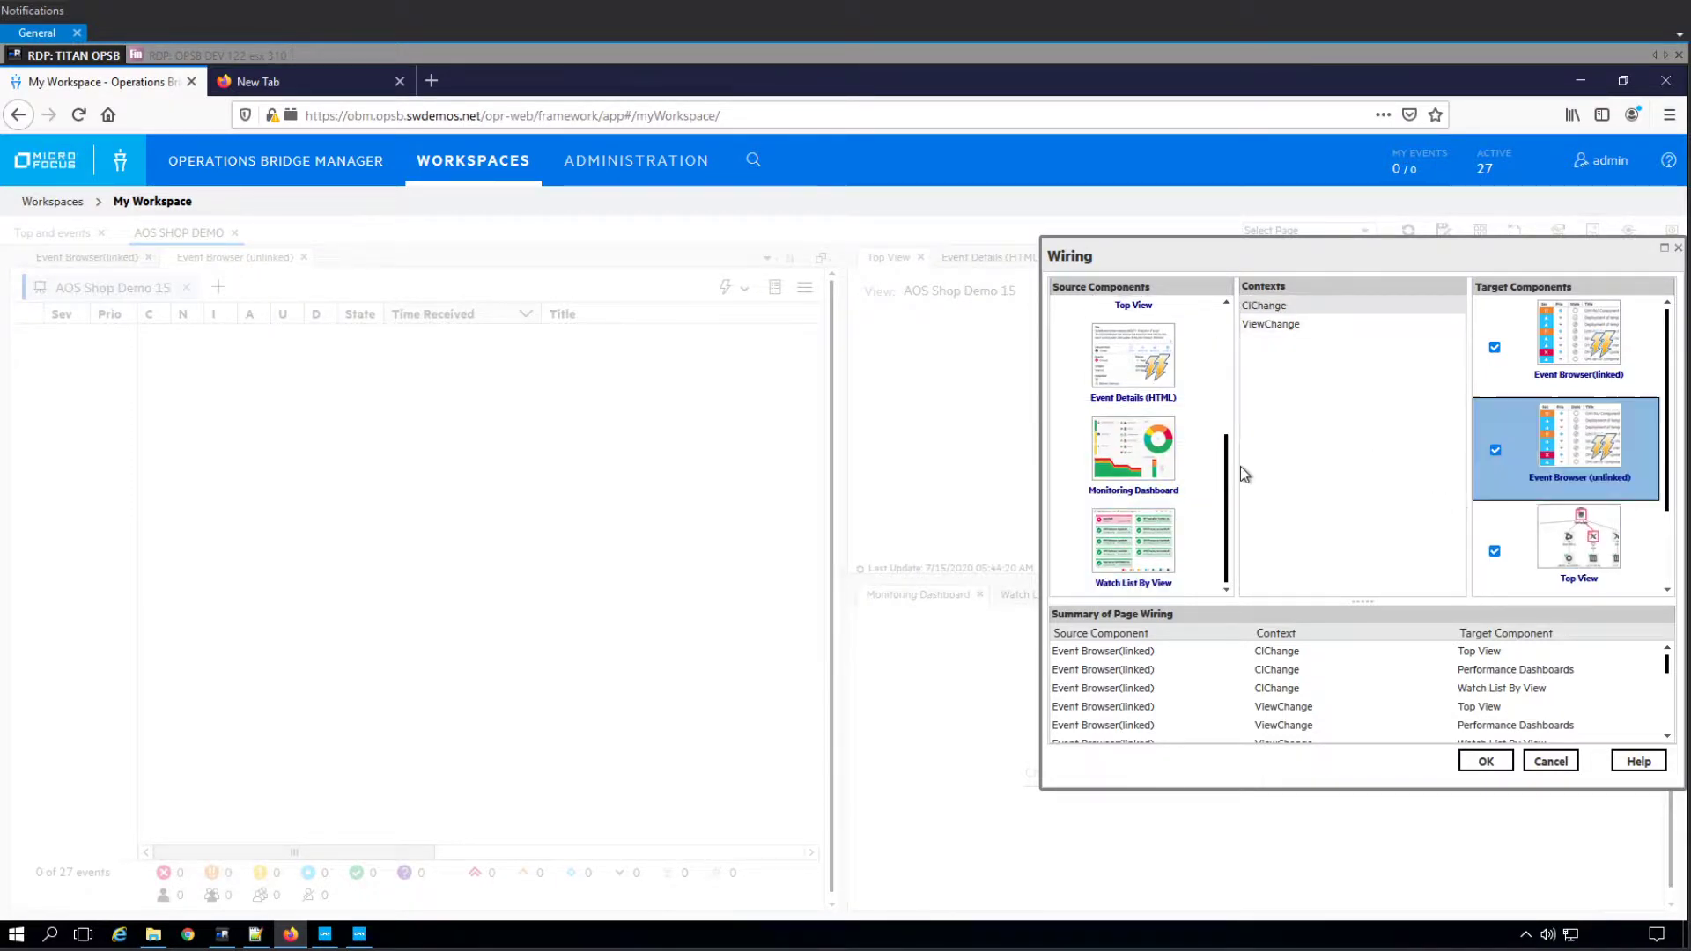
{"action": "left_click", "coordinate": [1291, 326]}
{"action": "left_click", "coordinate": [1495, 450]}
{"action": "left_click", "coordinate": [1494, 450]}
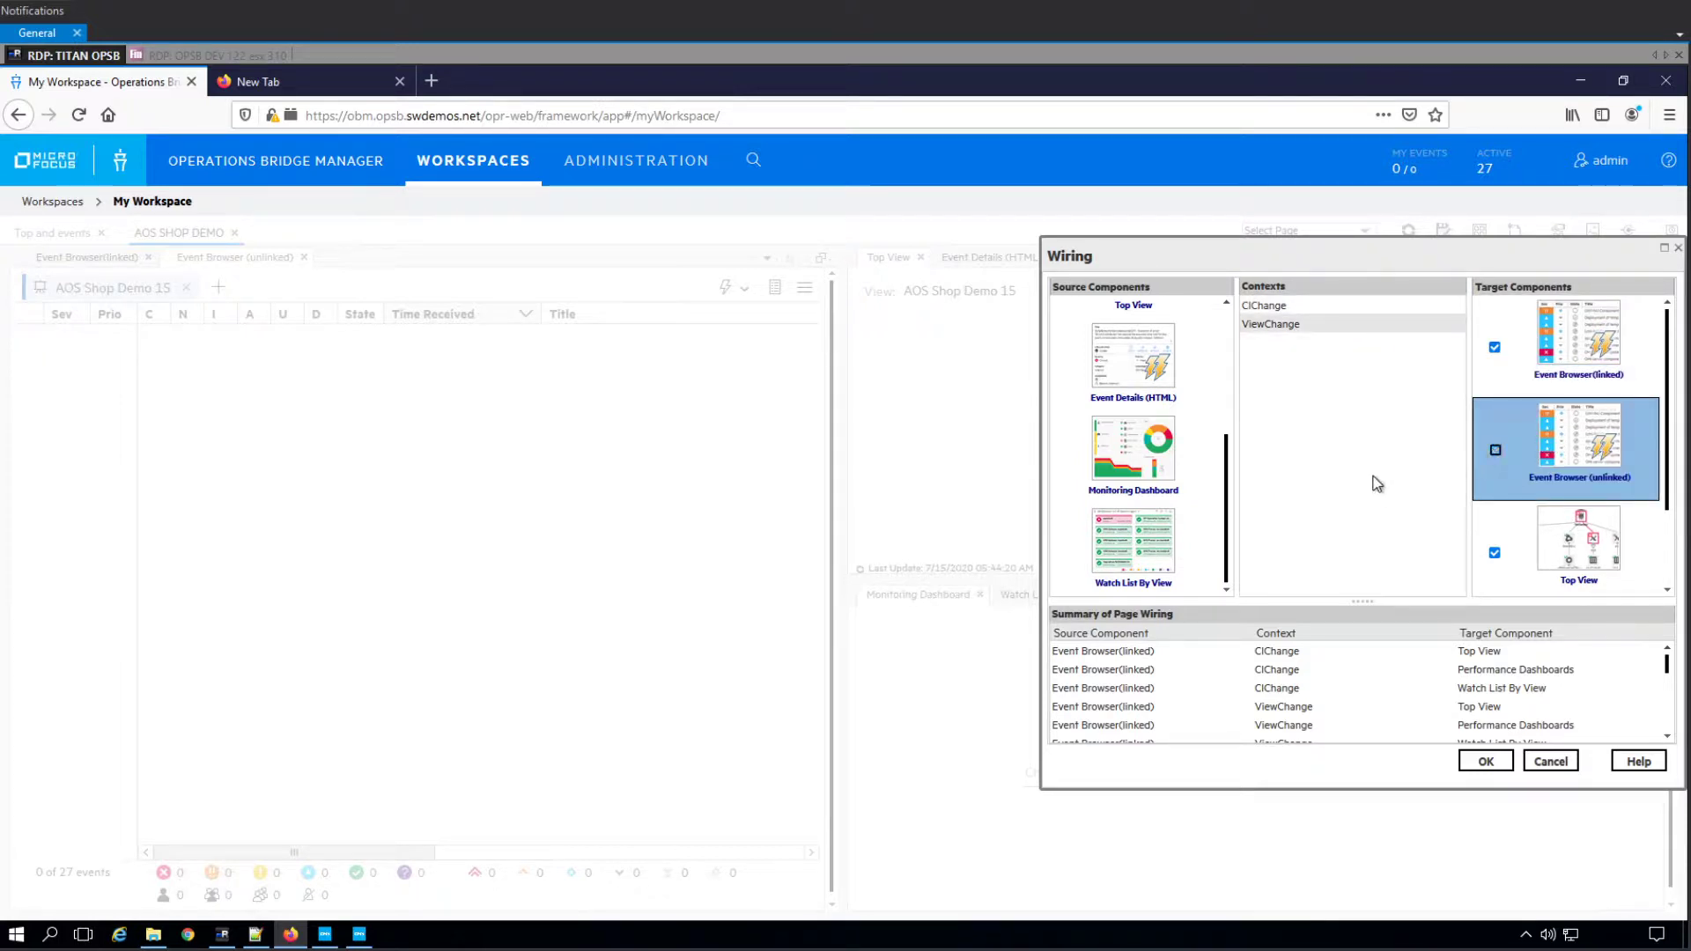
{"action": "left_click", "coordinate": [1487, 762]}
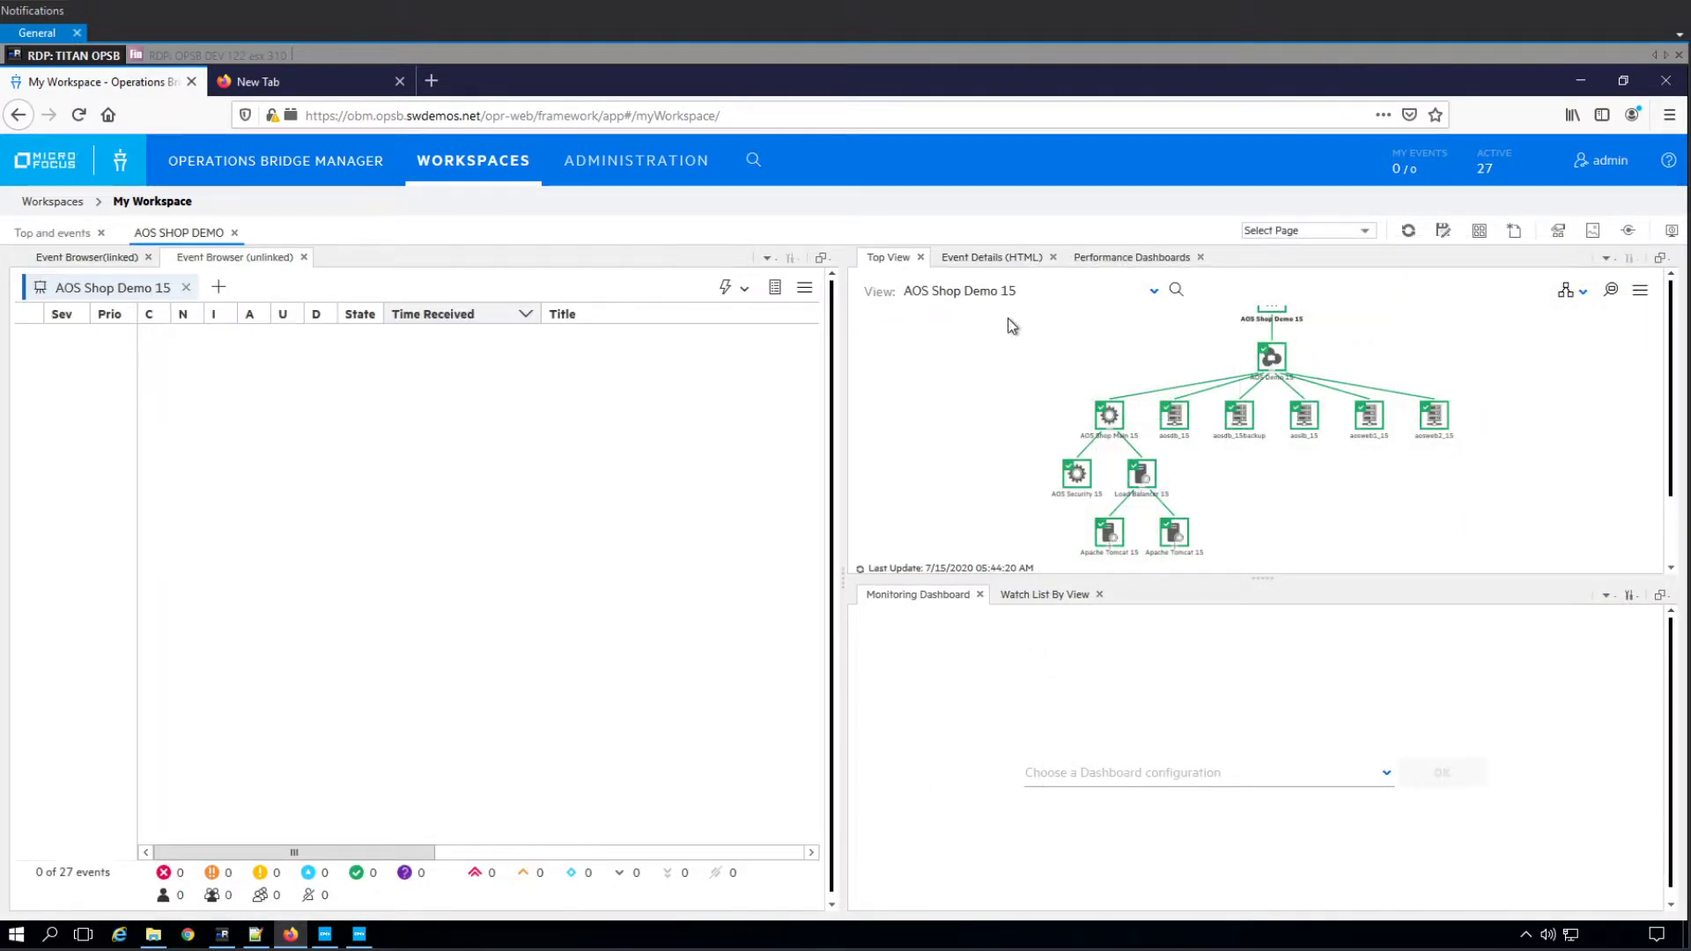
- Switch Top View to AOS Shop Demo 45 and check the response of Event Browser(linked)
{"action": "left_click", "coordinate": [1035, 289]}
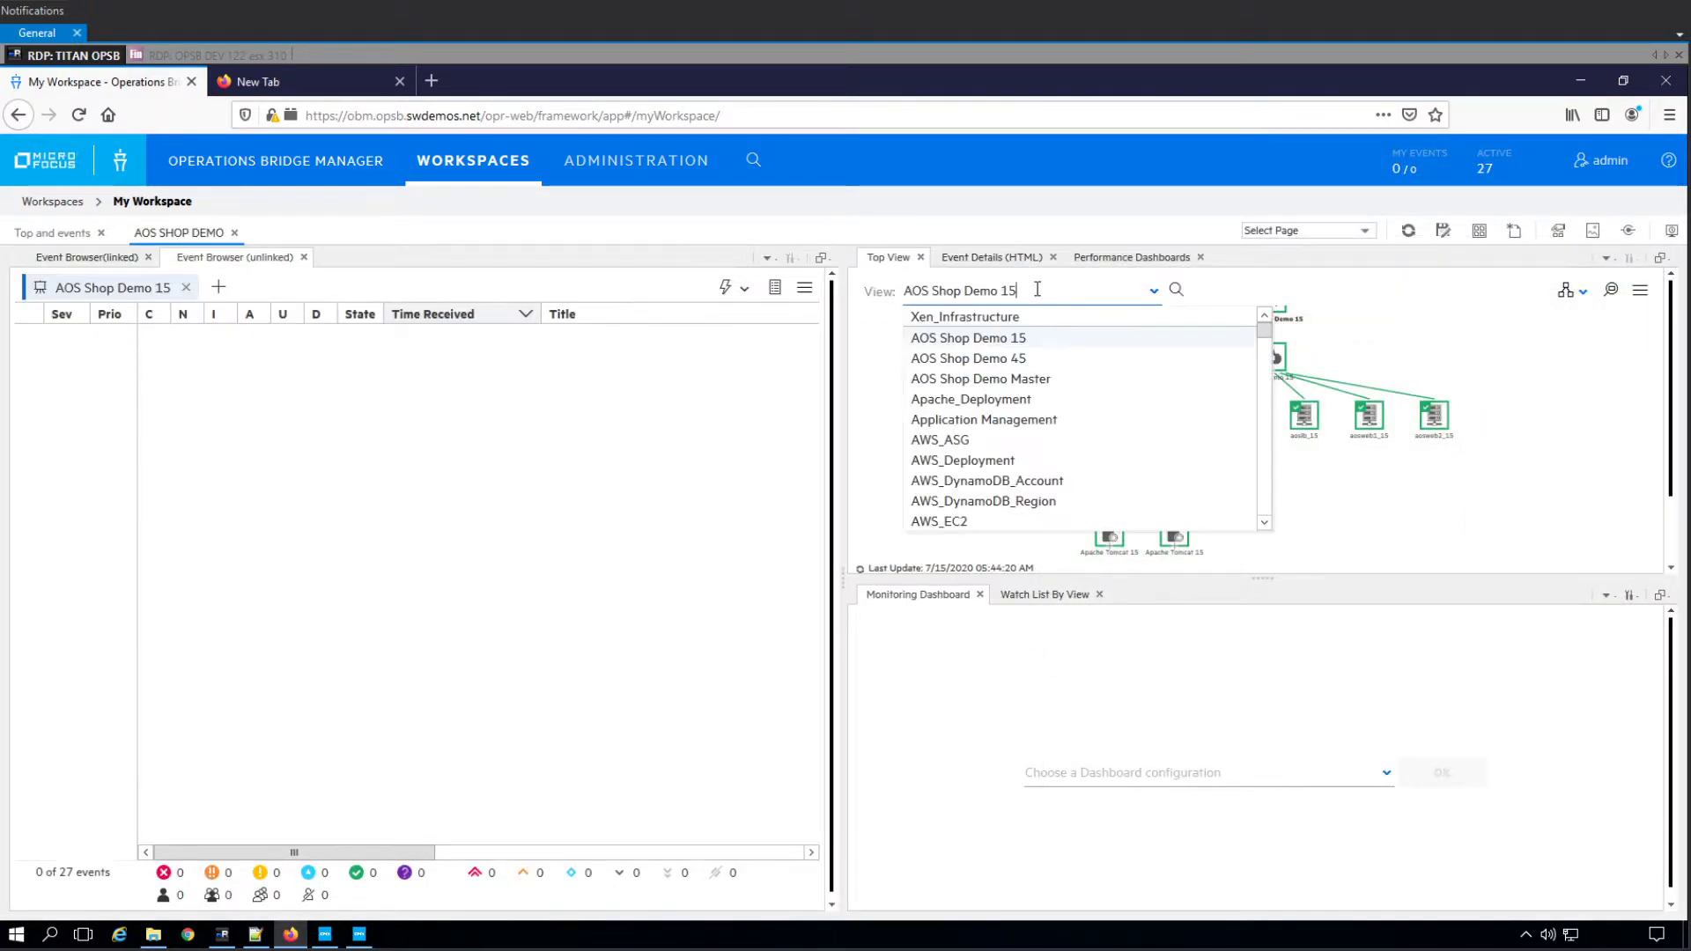
{"action": "left_click", "coordinate": [1024, 359]}
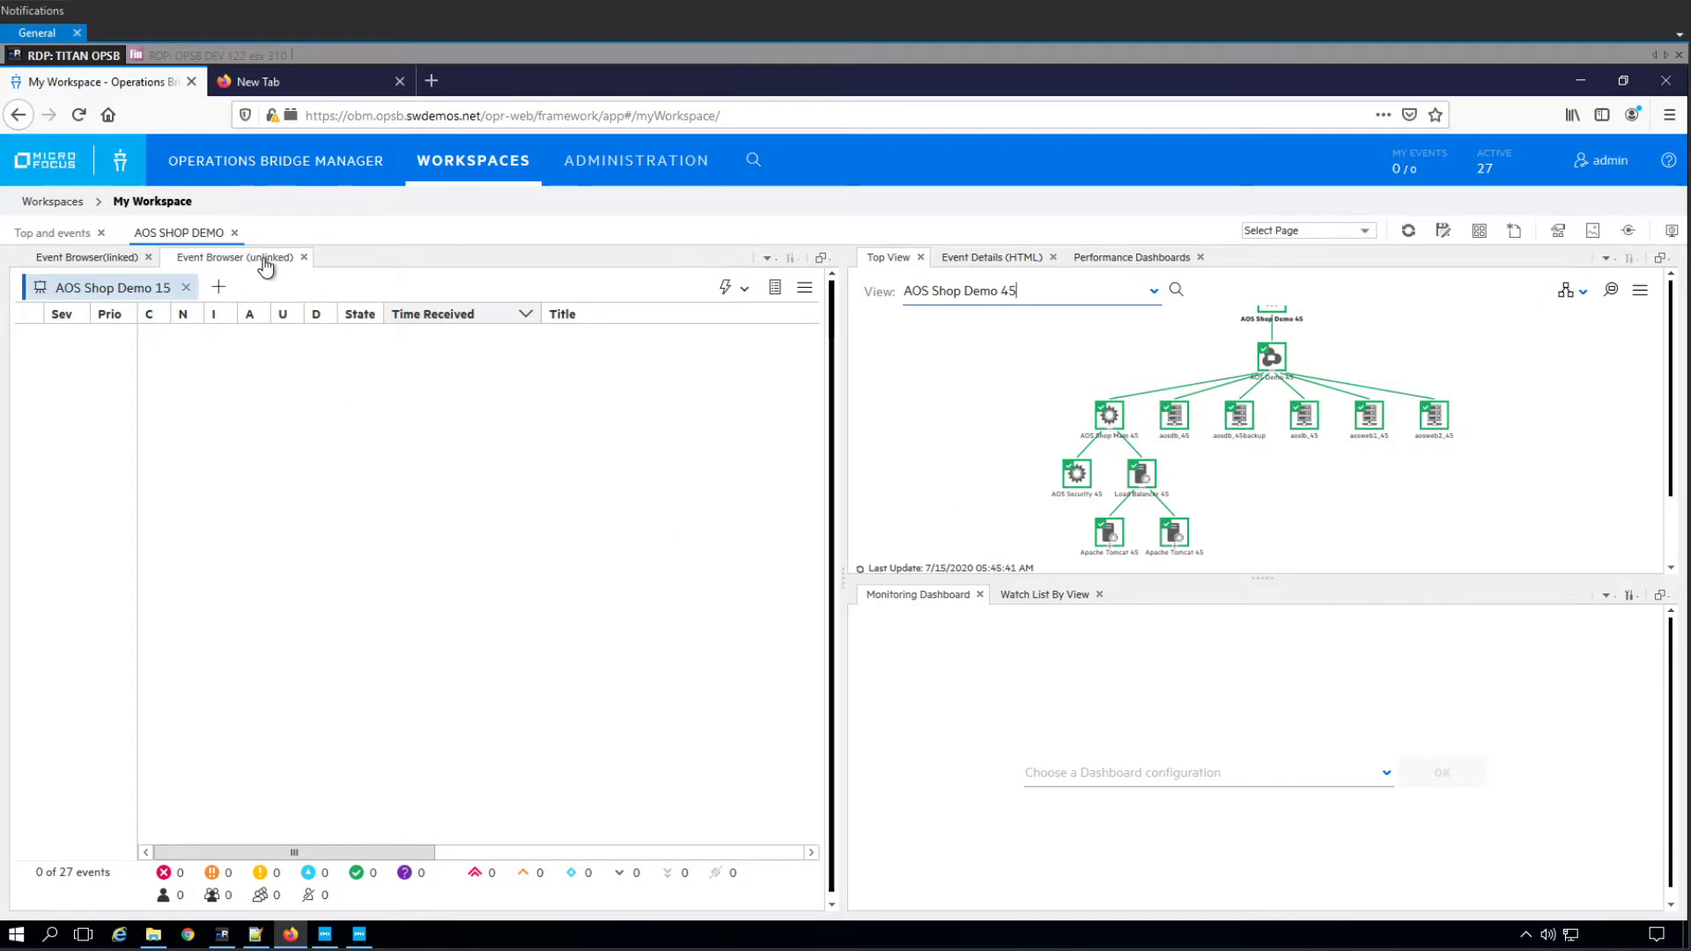
{"action": "left_click", "coordinate": [115, 256]}
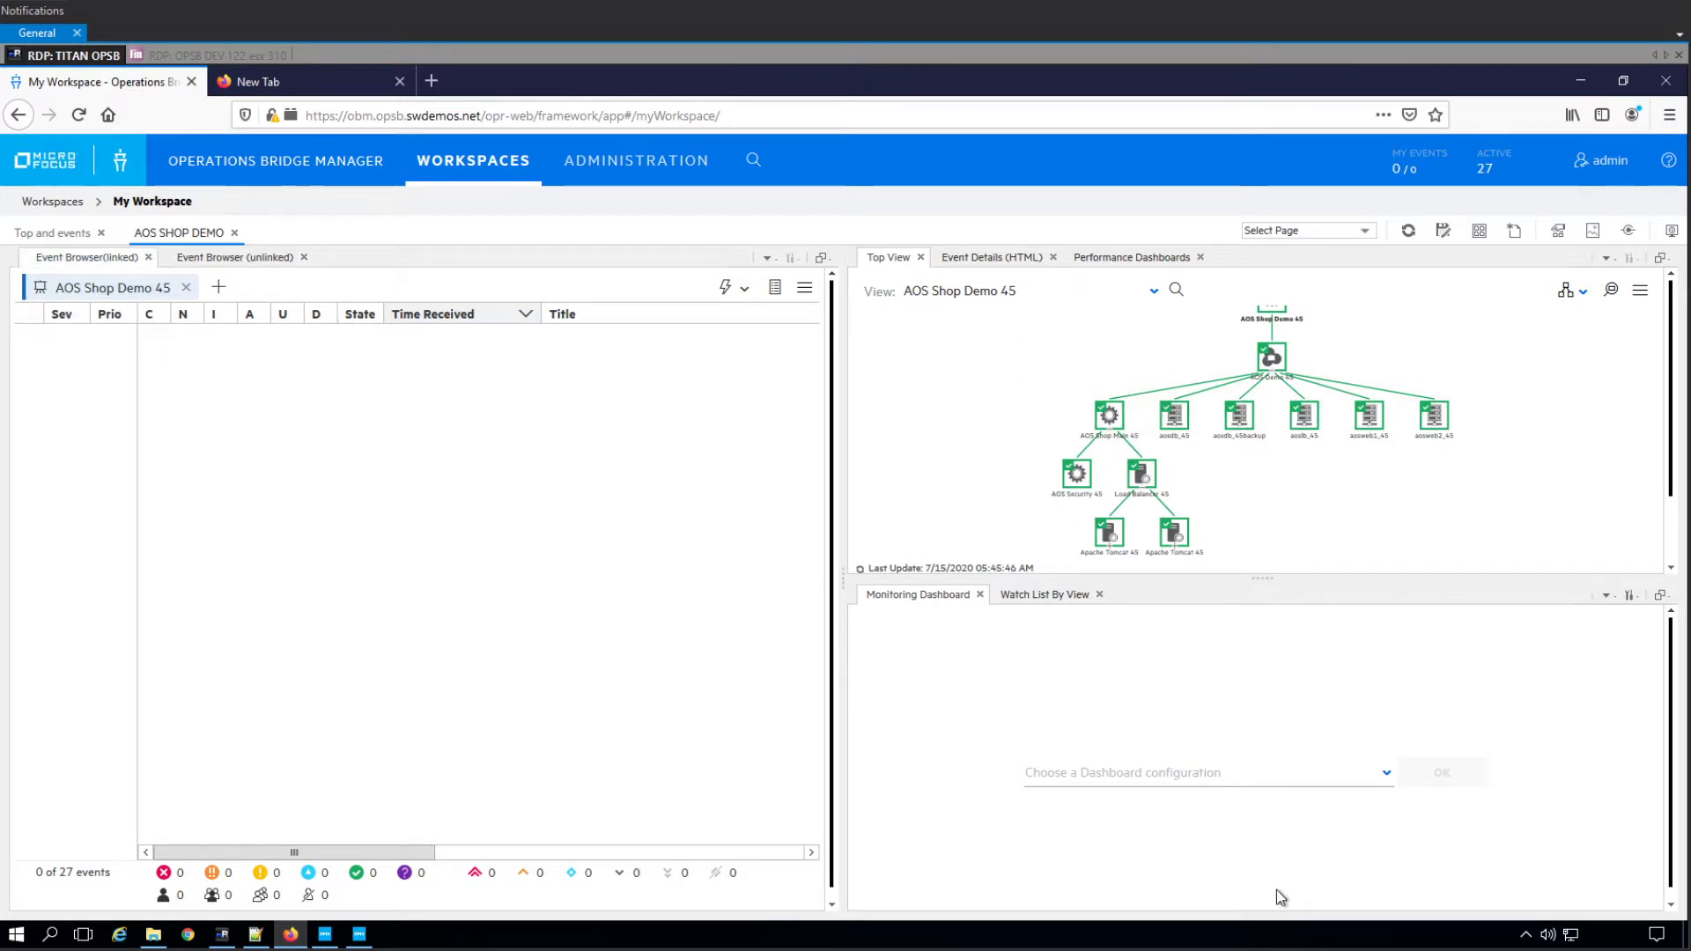
- Check Watch List By View and Event Browser (unlinked), and dismiss the page gallery save dialog without saving
{"action": "left_click", "coordinate": [1033, 600]}
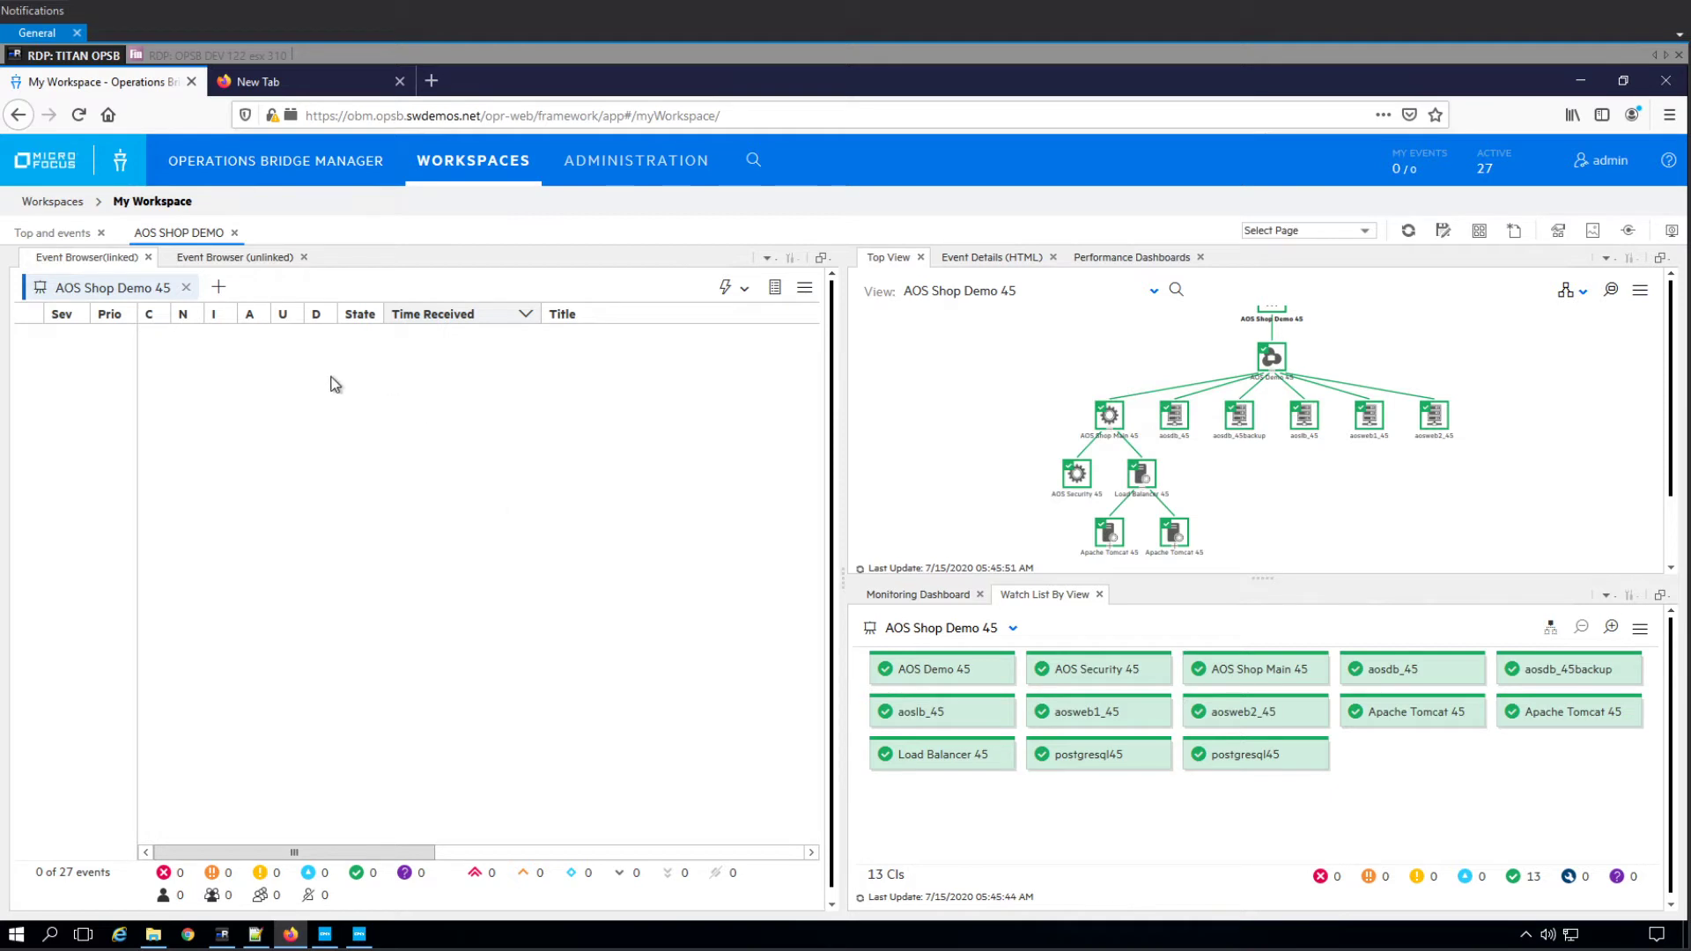
{"action": "left_click", "coordinate": [264, 257]}
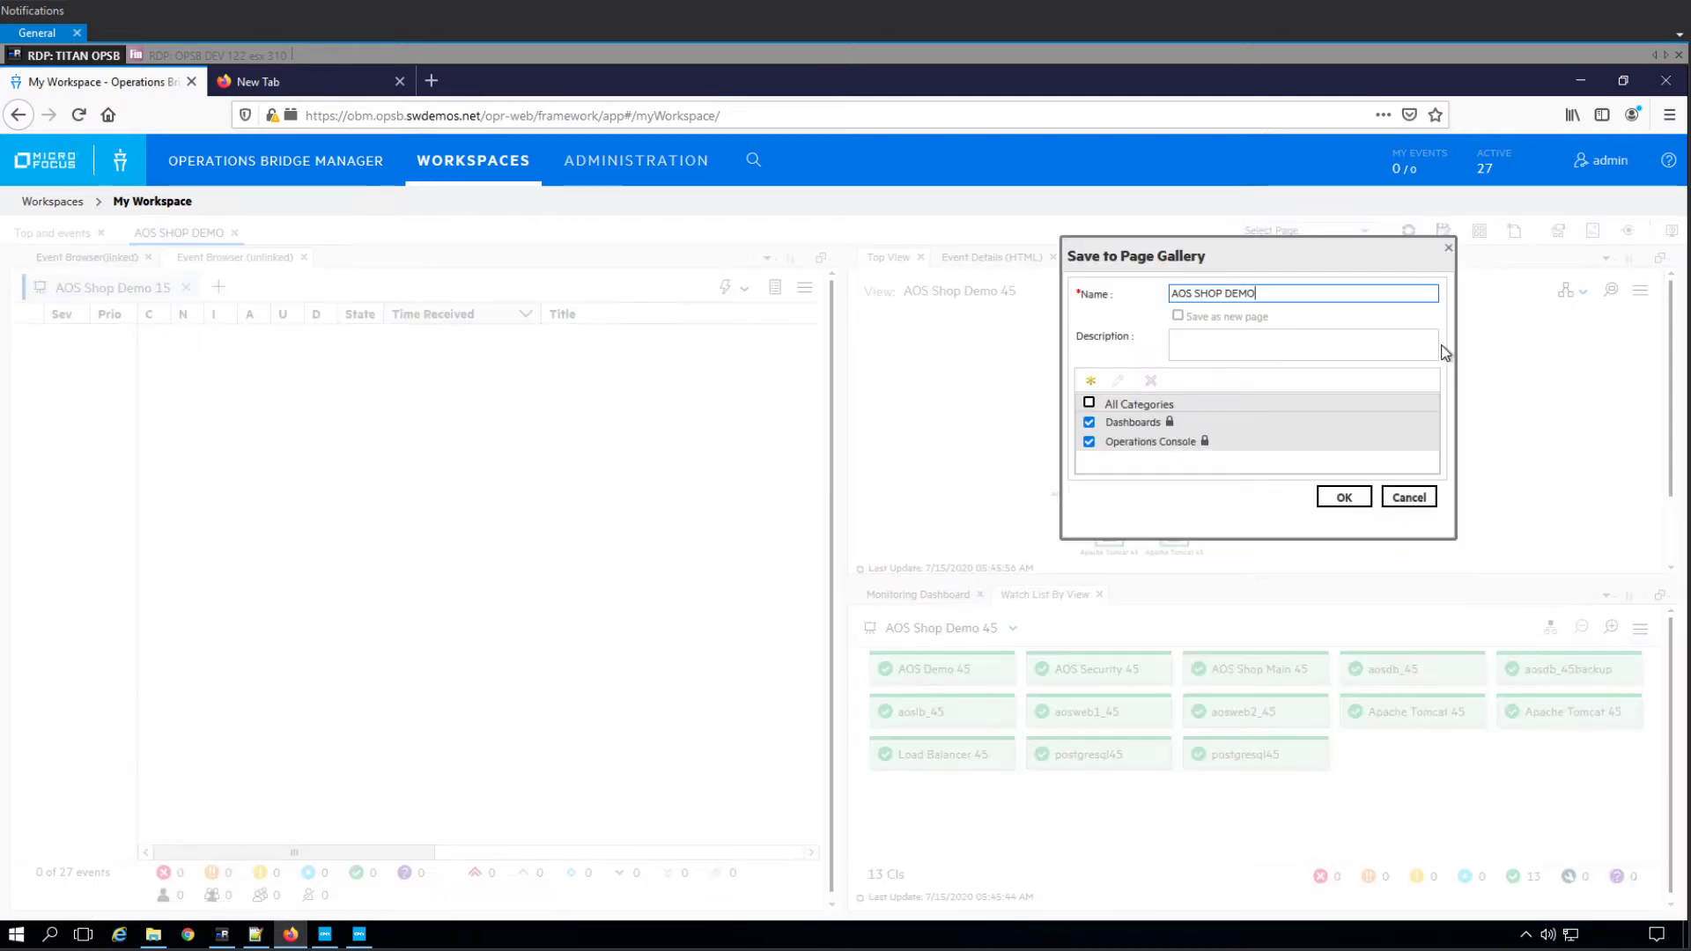
{"action": "left_click", "coordinate": [1402, 500]}
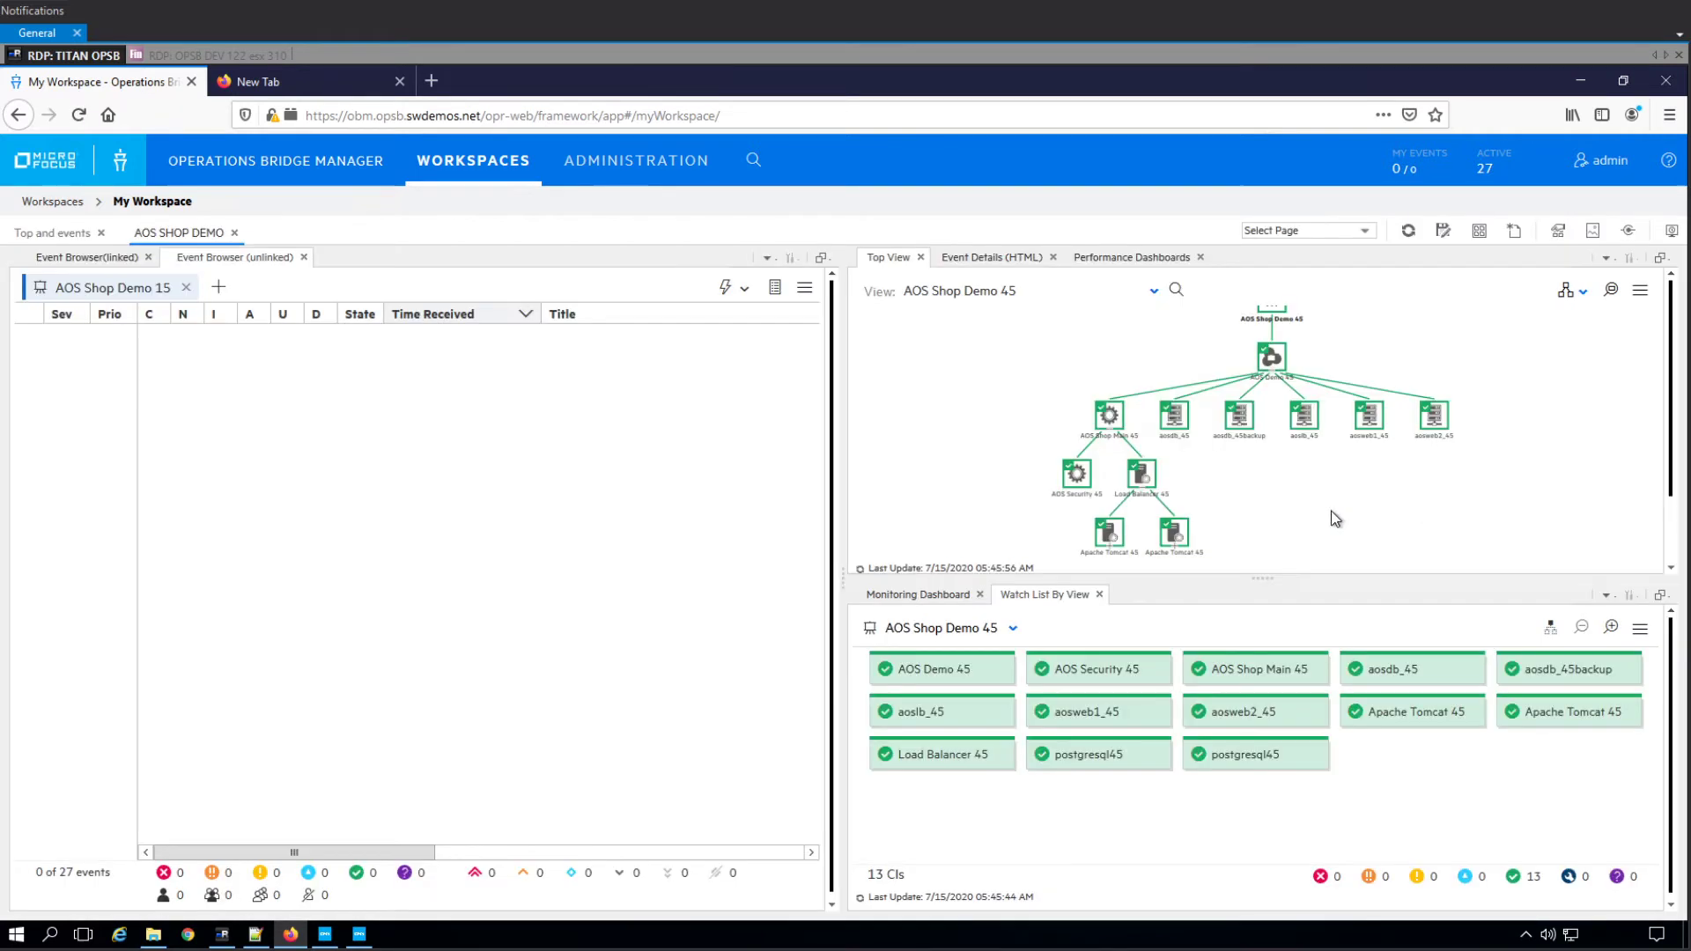